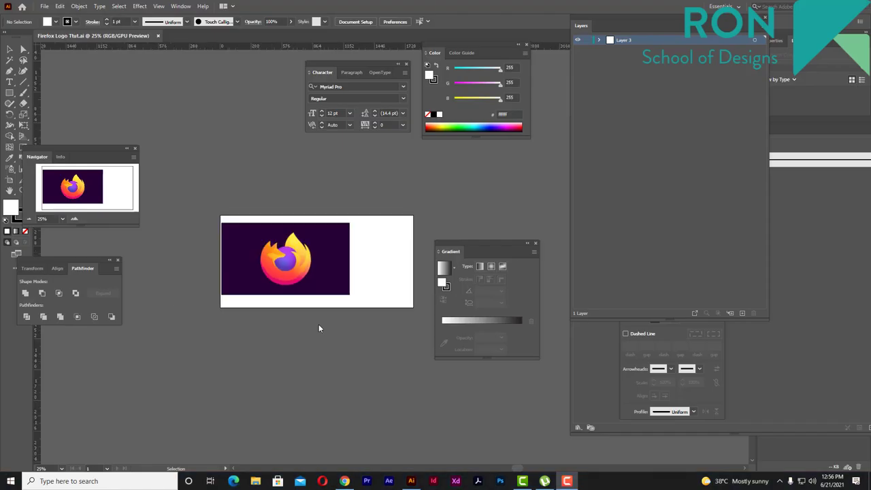
pyautogui.hotkey('ctrl', '+')
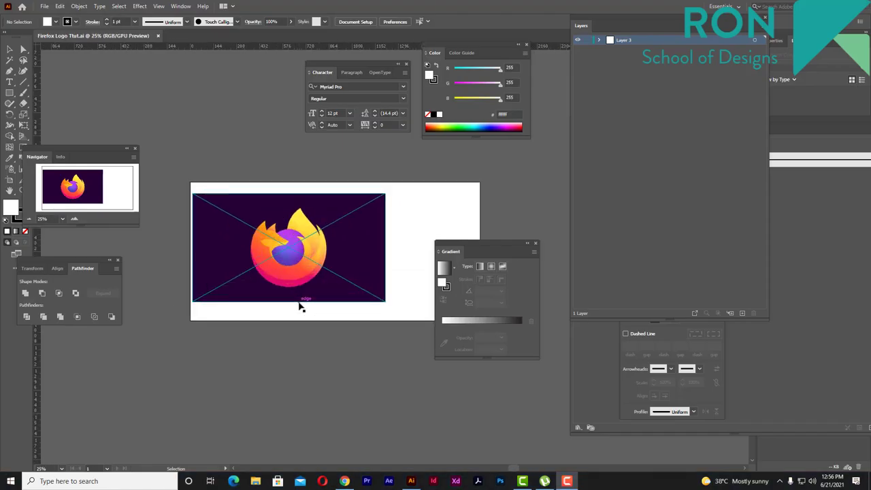
pyautogui.moveTo(473, 245); pyautogui.dragTo(547, 260)
pyautogui.click(238, 266)
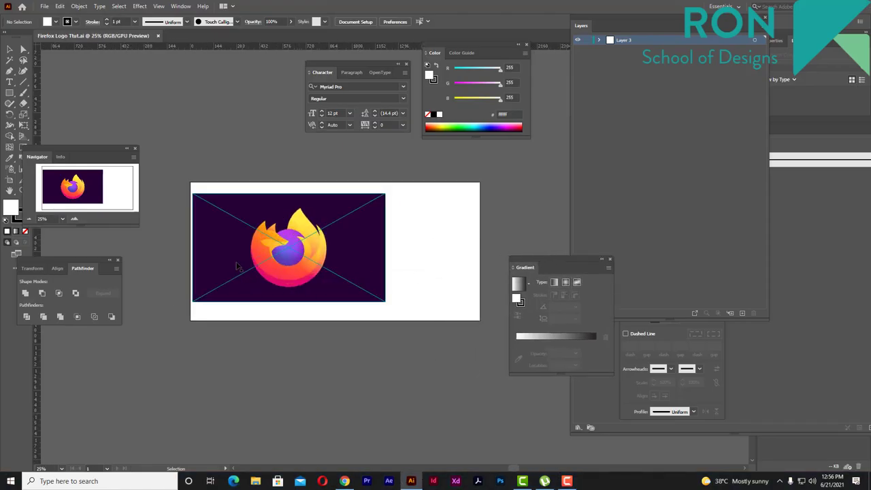
pyautogui.hotkey('ctrl', '+')
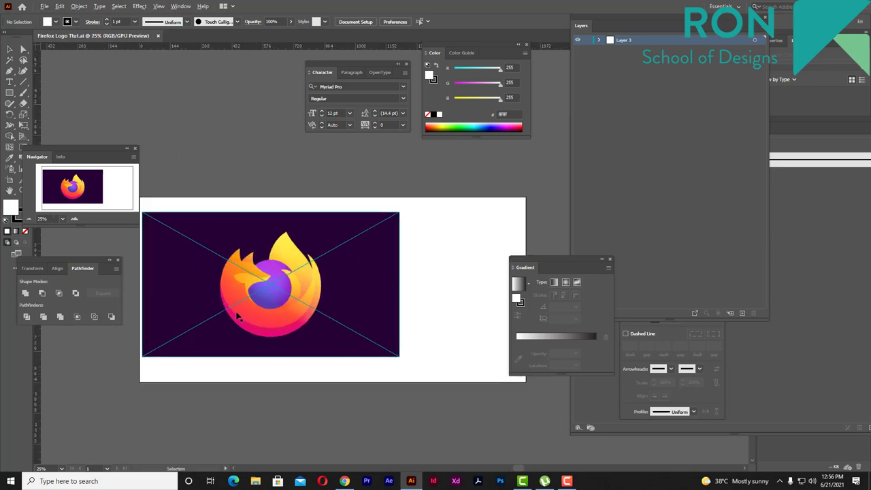
pyautogui.moveTo(286, 198)
pyautogui.mouseDown()
pyautogui.moveTo(380, 173)
pyautogui.moveTo(331, 200)
pyautogui.mouseUp()
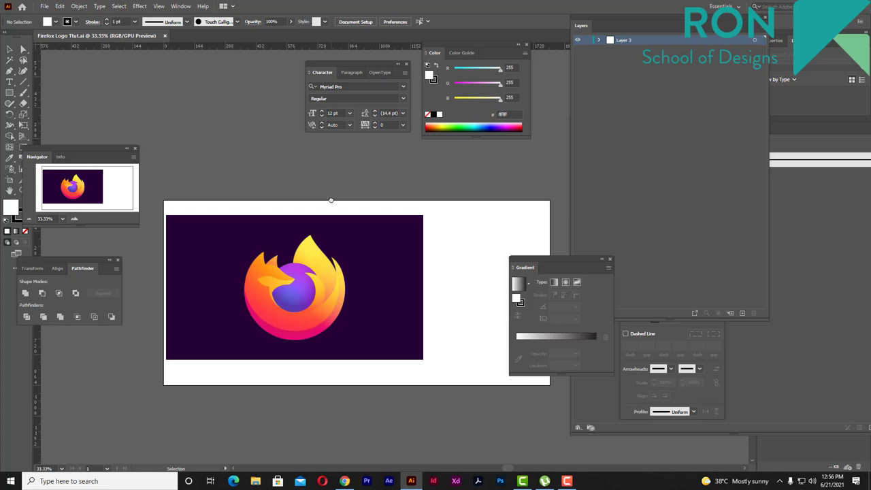
pyautogui.hotkey('ctrl', '+')
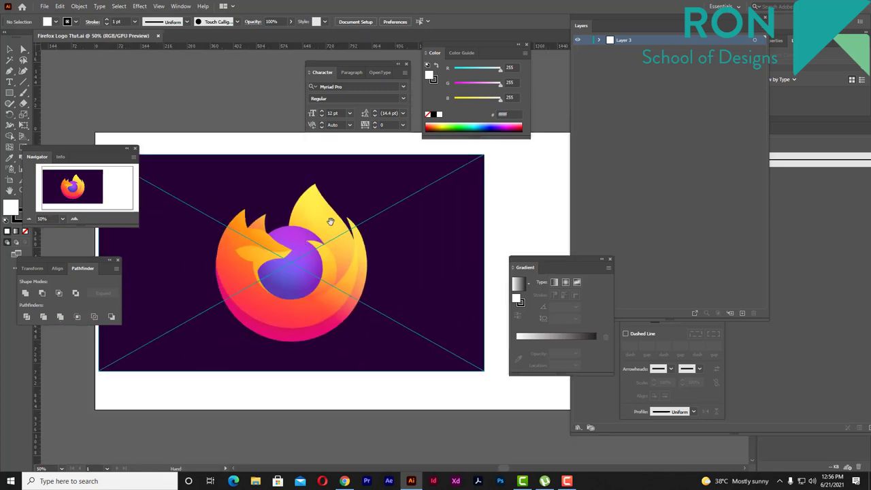
pyautogui.hotkey('ctrl', '-')
pyautogui.hotkey('ctrl', '-')
pyautogui.scroll(1, 305, 233)
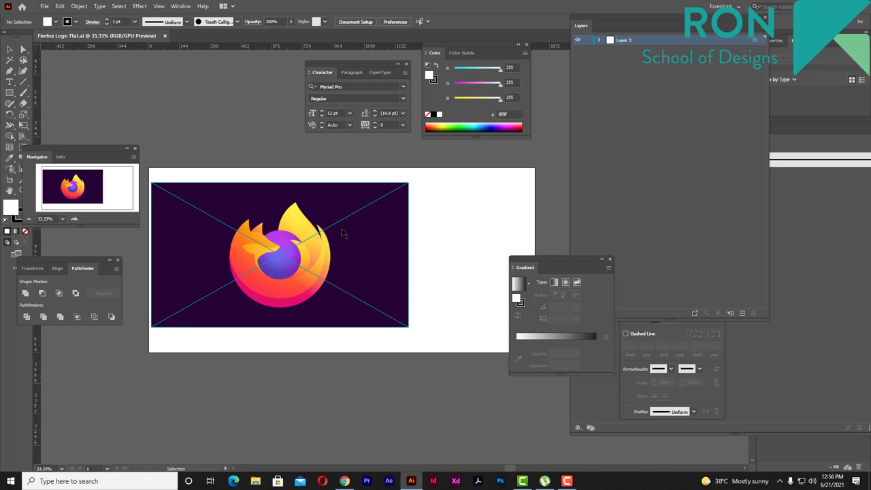
pyautogui.scroll(-1, 361, 252)
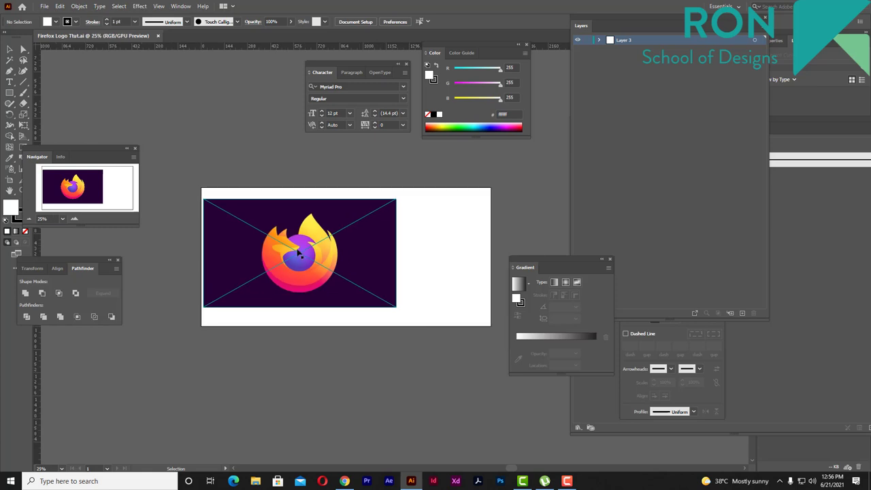
pyautogui.scroll(2, 299, 254)
pyautogui.scroll(-1, 298, 253)
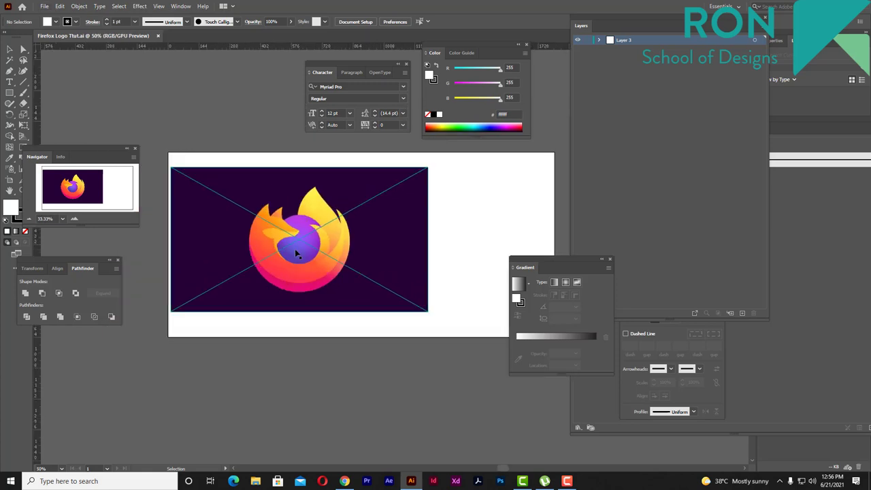
pyautogui.scroll(-2, 297, 253)
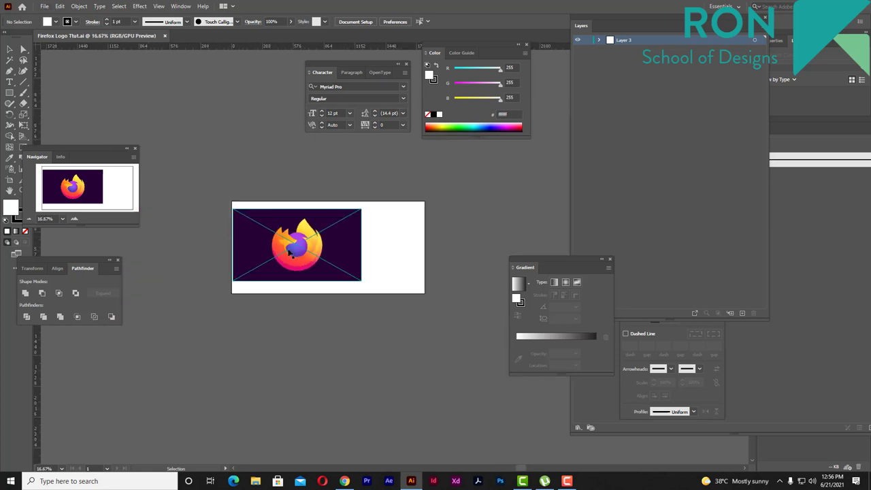
pyautogui.scroll(2, 305, 239)
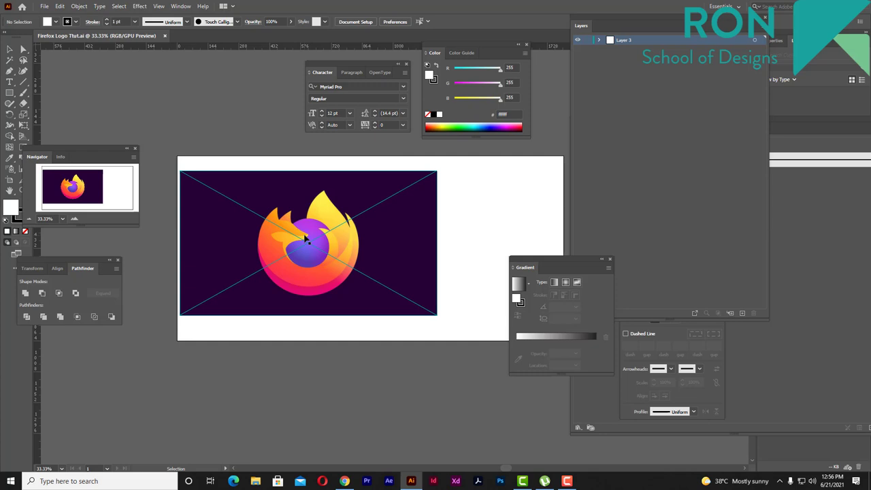
pyautogui.hotkey('ctrl', '-')
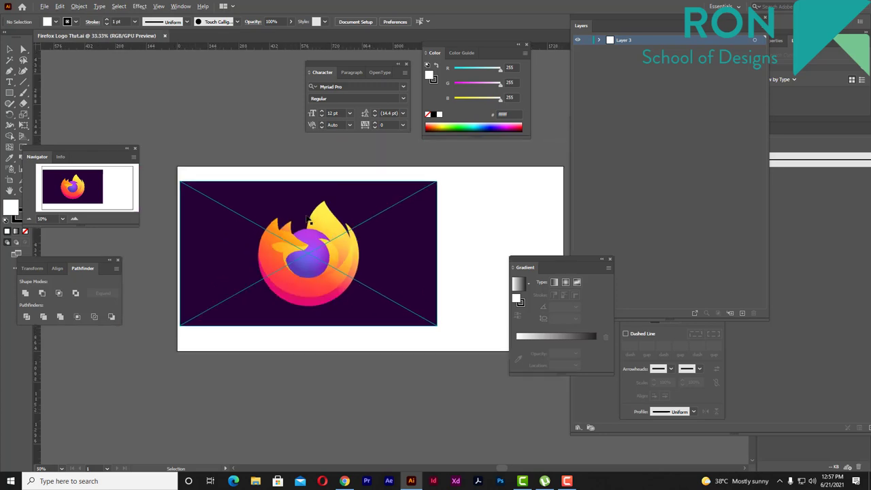
pyautogui.moveTo(307, 220); pyautogui.dragTo(349, 199)
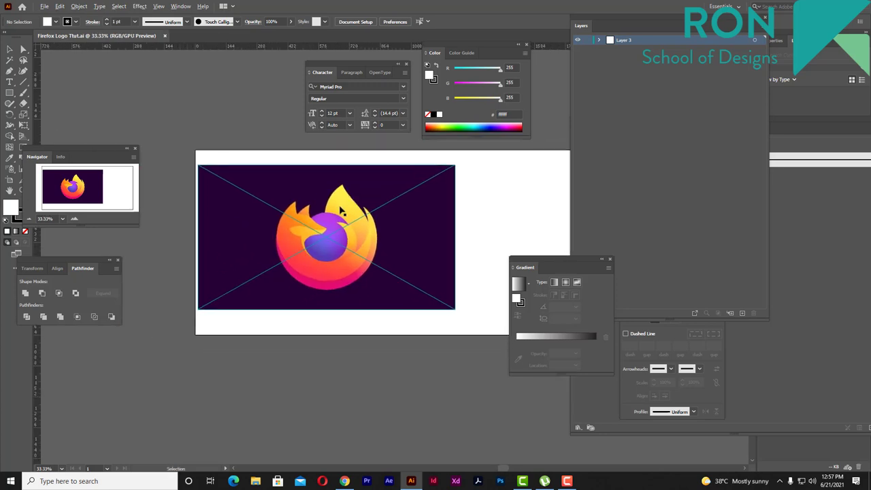
pyautogui.scroll(1, 349, 198)
pyautogui.scroll(-2, 344, 204)
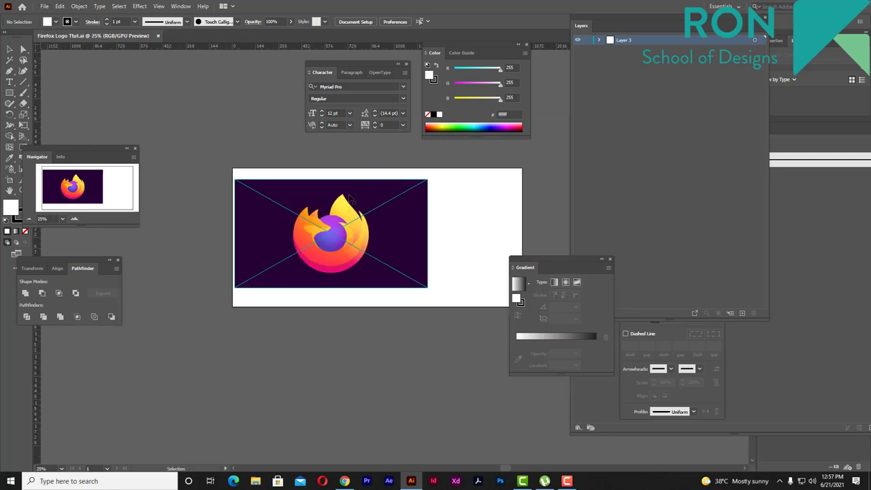
pyautogui.scroll(2, 348, 201)
pyautogui.scroll(-1, 350, 198)
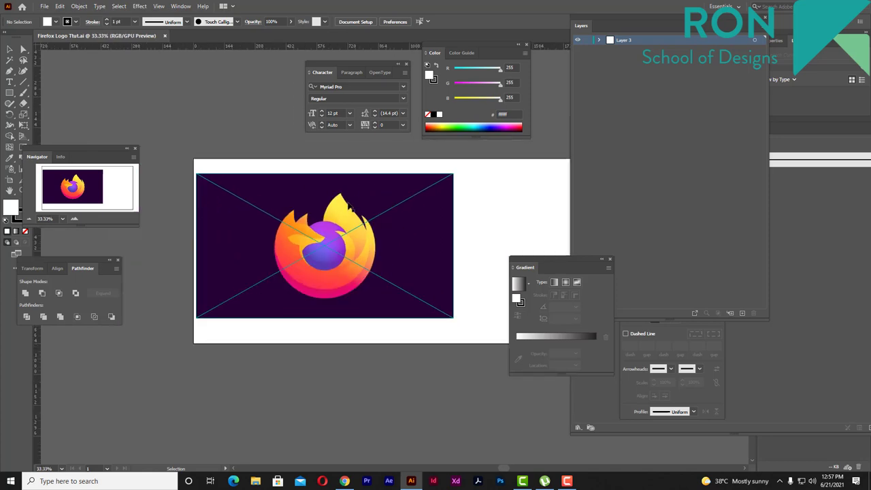
pyautogui.scroll(1, 314, 216)
pyautogui.scroll(-2, 313, 217)
pyautogui.click(399, 197)
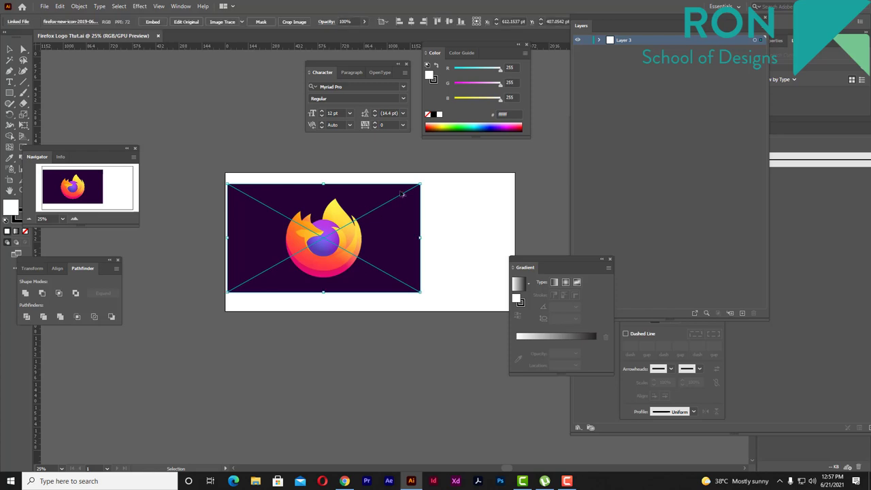
pyautogui.scroll(2, 399, 196)
pyautogui.scroll(-1, 469, 183)
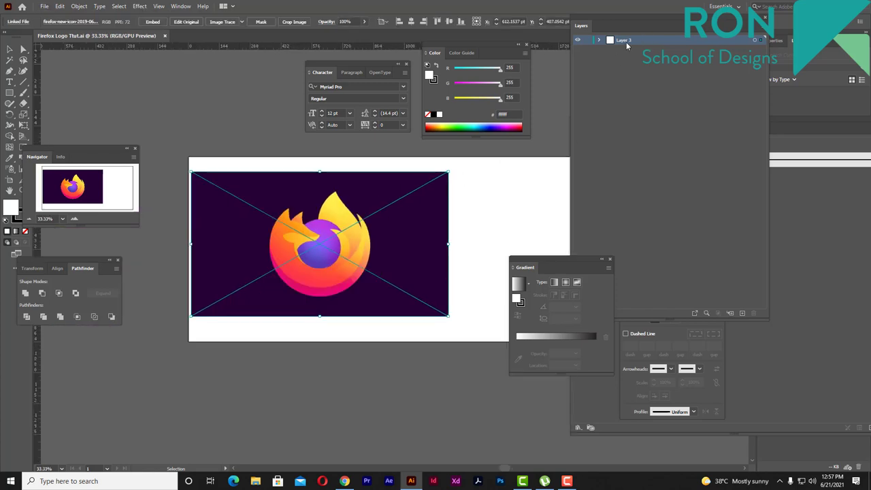
# Step: Lock Layer 3 and add a new layer named 'Working' with a yellow layer colour
pyautogui.click(587, 41)
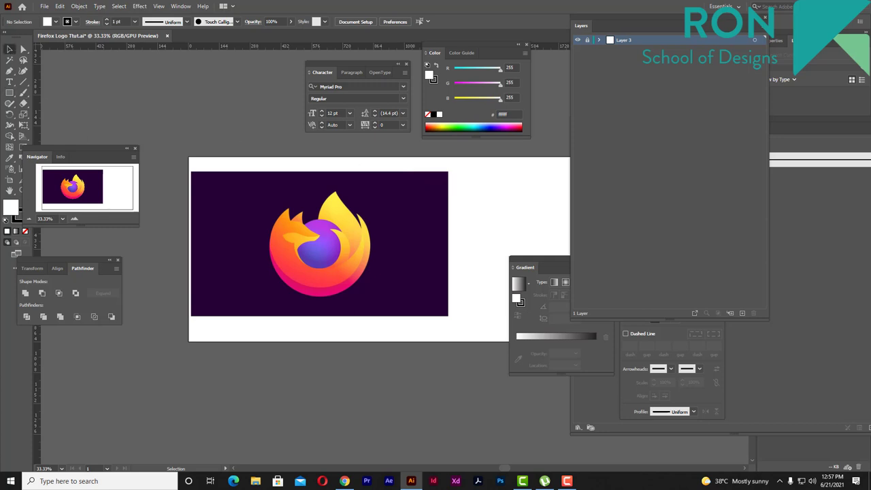
pyautogui.click(762, 32)
pyautogui.click(670, 28)
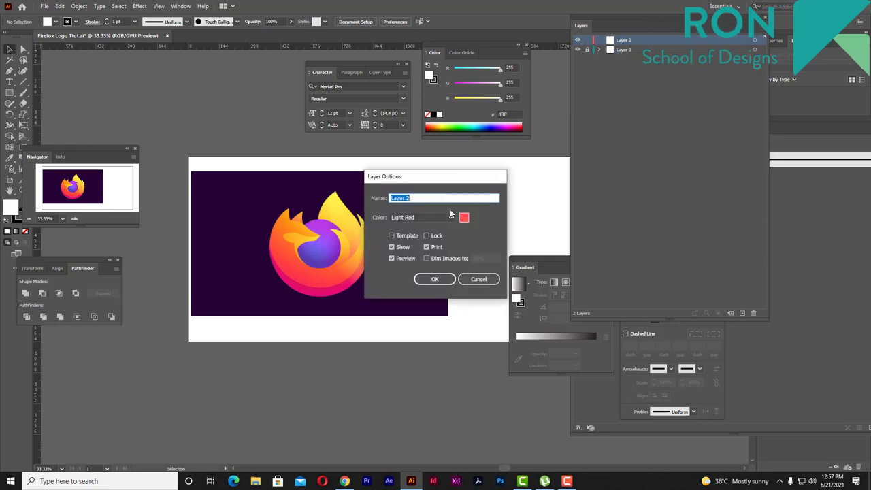
pyautogui.write('Working')
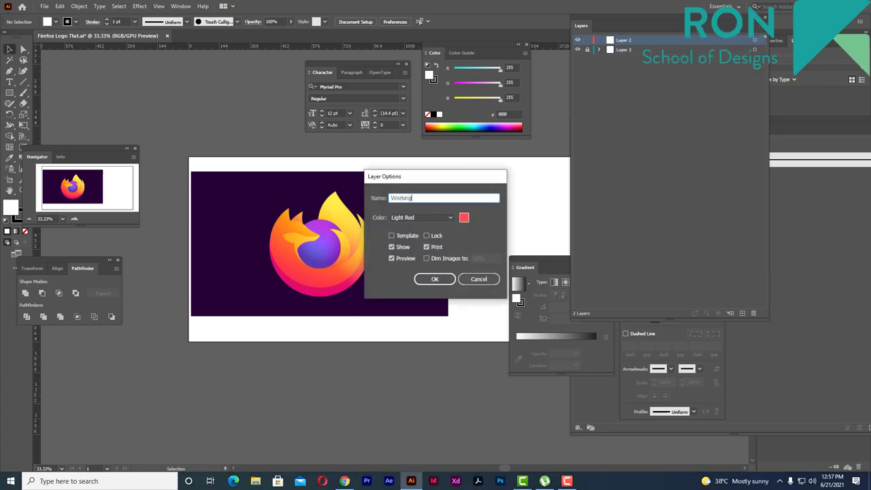
pyautogui.click(187, 5)
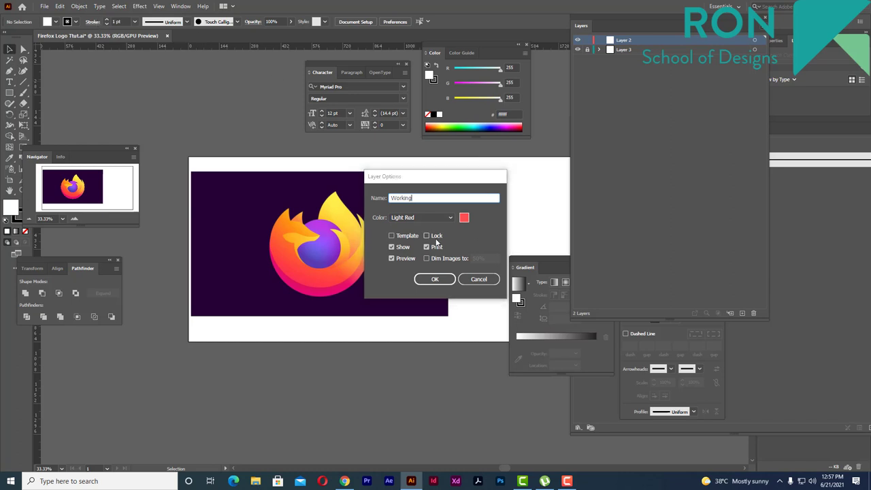
pyautogui.click(464, 218)
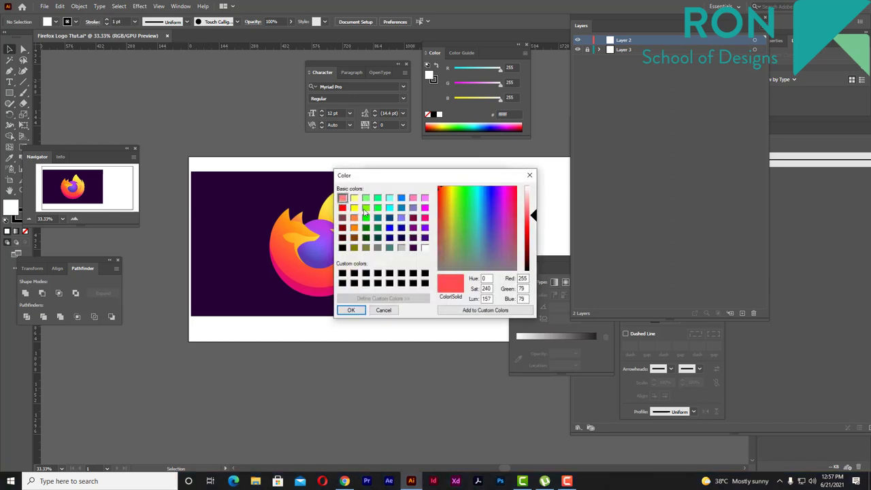
pyautogui.click(355, 208)
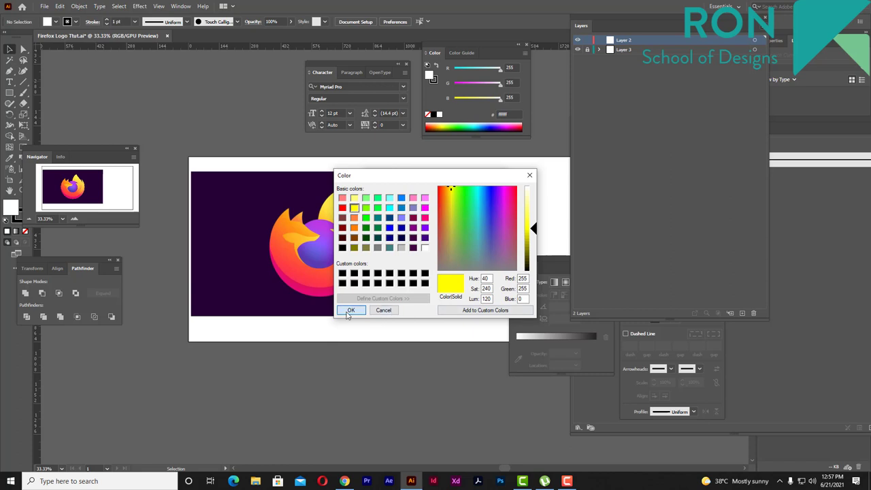
pyautogui.click(351, 311)
pyautogui.click(449, 282)
pyautogui.scroll(3, 342, 238)
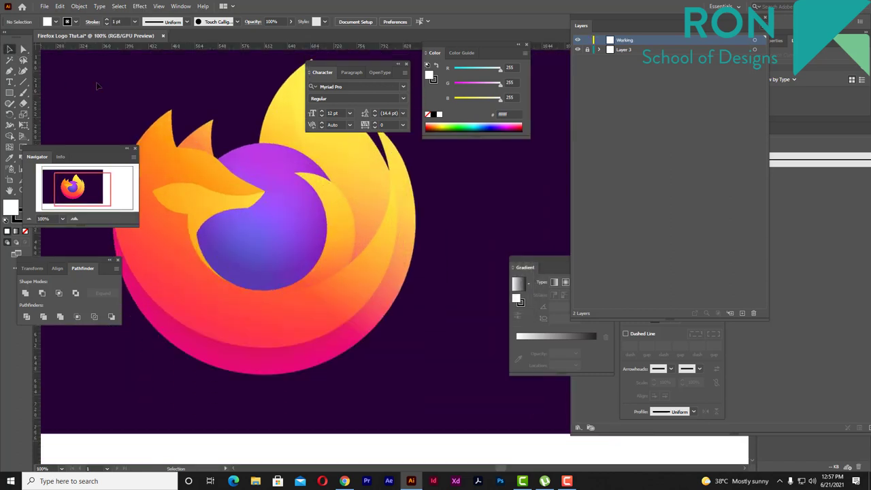
# Step: Scroll back and forth over the Firefox reference logo
pyautogui.scroll(-2, 148, 119)
pyautogui.scroll(1, 409, 170)
pyautogui.scroll(-1, 341, 204)
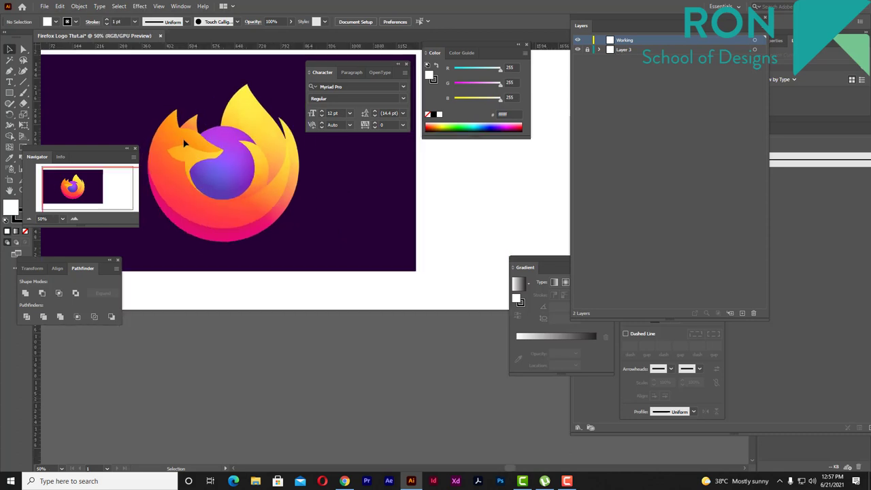
pyautogui.scroll(1, 328, 217)
pyautogui.scroll(-1, 329, 217)
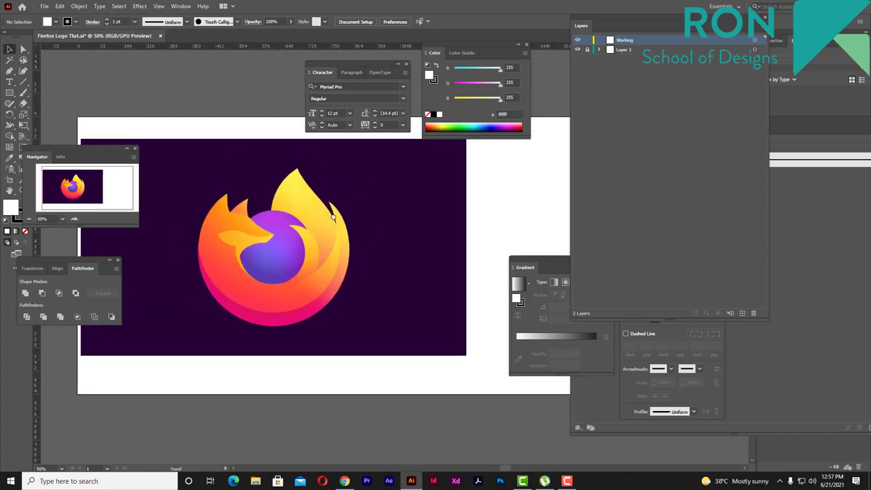
pyautogui.scroll(-2, 320, 213)
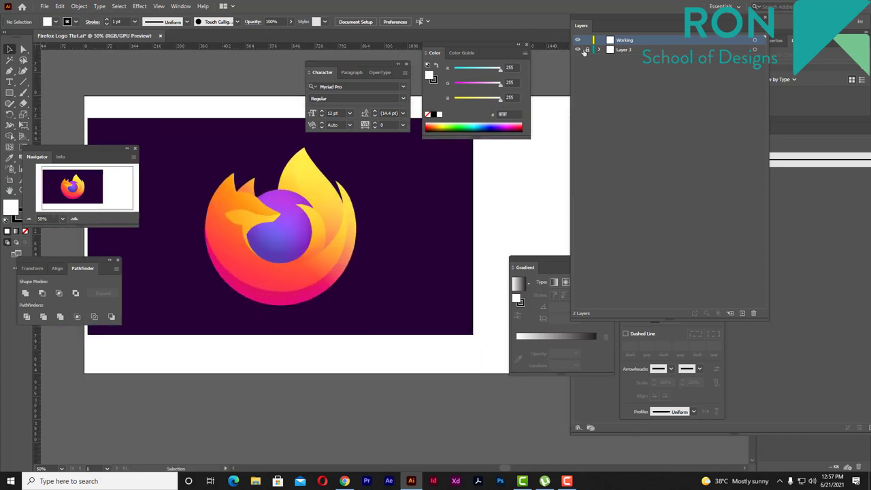
pyautogui.scroll(2, 242, 213)
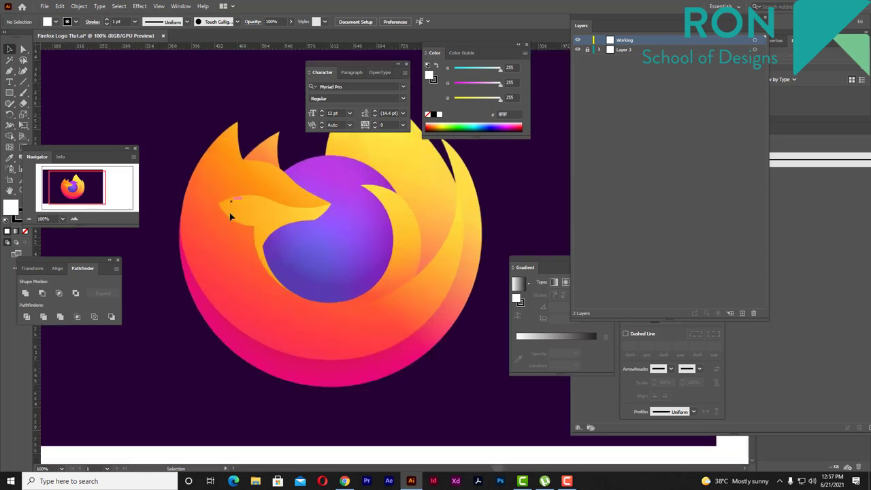
pyautogui.scroll(-1, 305, 228)
pyautogui.scroll(-1, 320, 210)
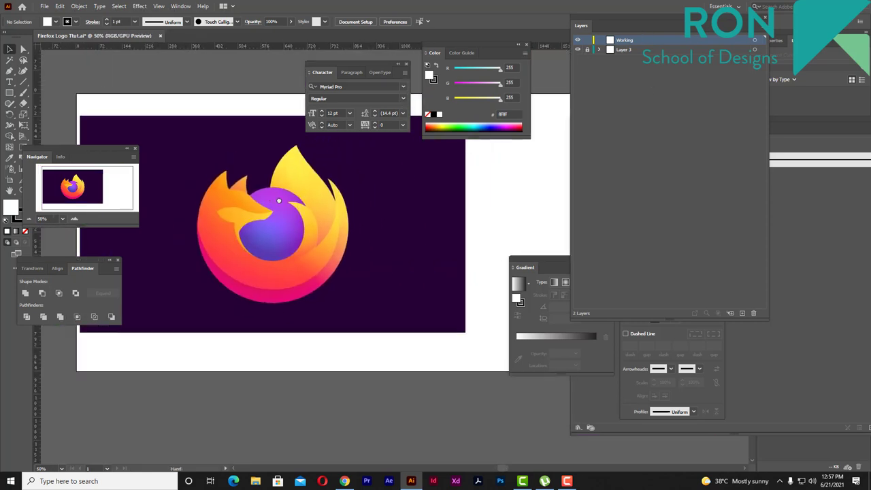
pyautogui.scroll(1, 293, 208)
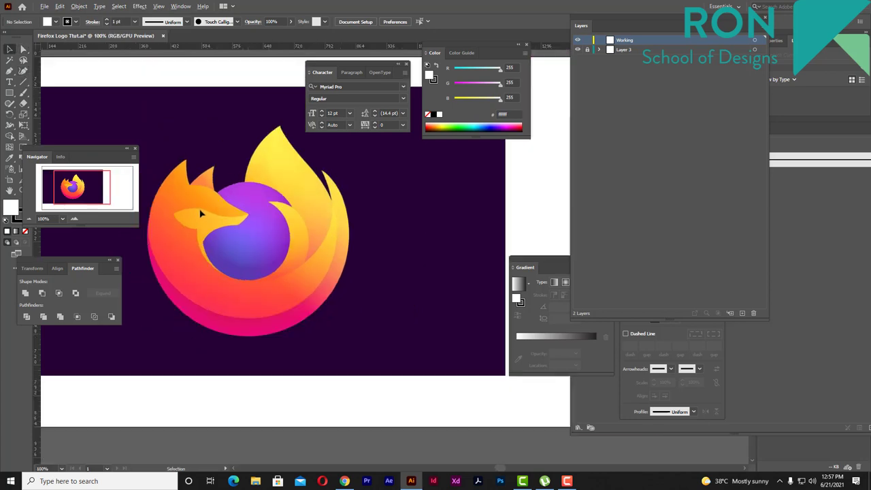
# Step: Pan and zoom in so the fox head and purple globe fill the view
pyautogui.moveTo(201, 209)
pyautogui.mouseDown()
pyautogui.moveTo(252, 210)
pyautogui.moveTo(249, 226)
pyautogui.mouseUp()
pyautogui.hotkey('ctrl', '+')
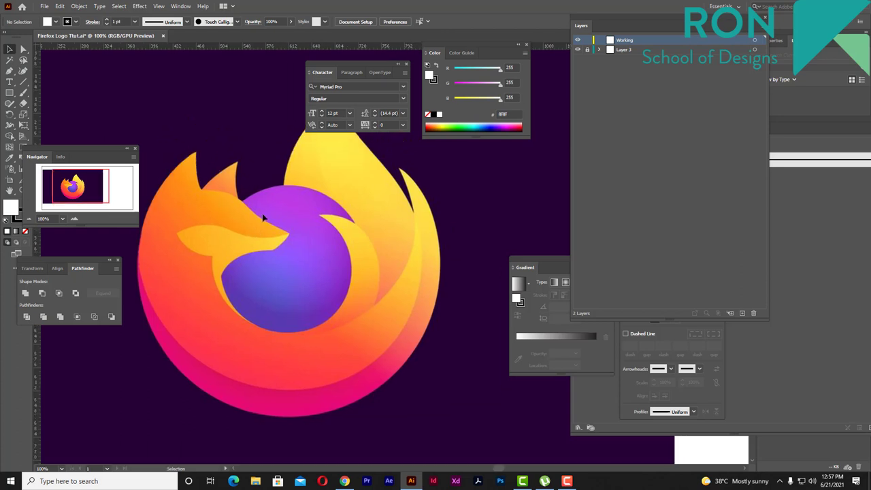
pyautogui.scroll(-1, 264, 217)
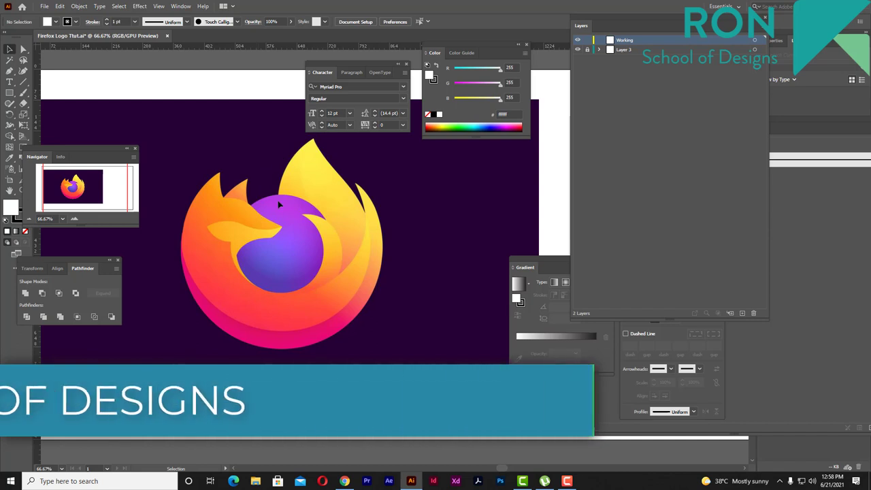
pyautogui.scroll(2, 246, 243)
pyautogui.scroll(-1, 246, 243)
pyautogui.scroll(1, 276, 214)
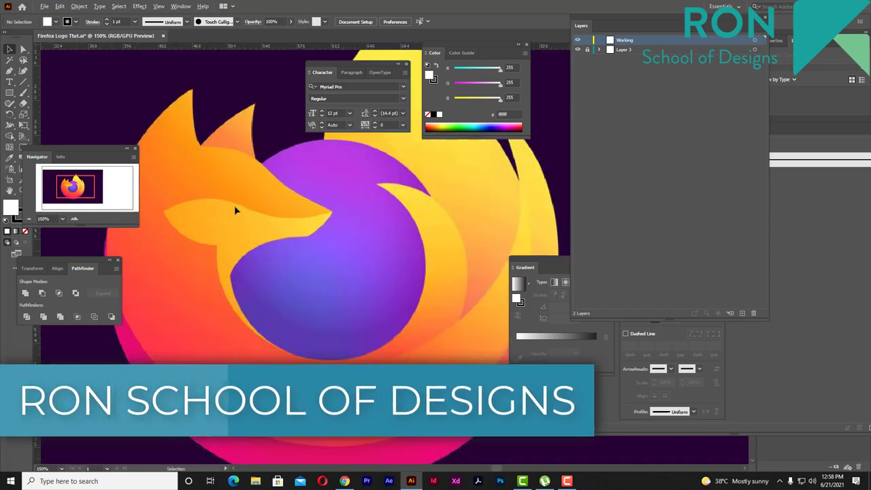
pyautogui.moveTo(234, 205); pyautogui.dragTo(286, 206)
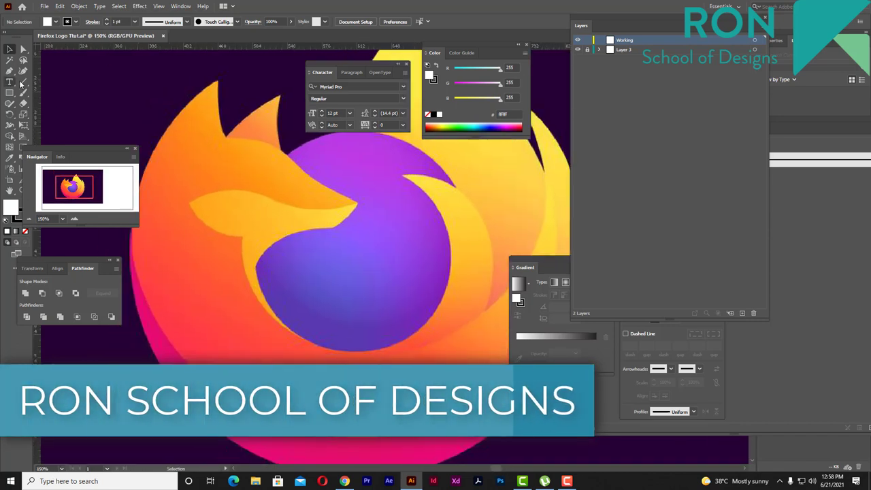
# Step: Start a Pen-tool path at the yellow tip, then undo the white-filled attempt
pyautogui.click(9, 71)
pyautogui.scroll(1, 324, 207)
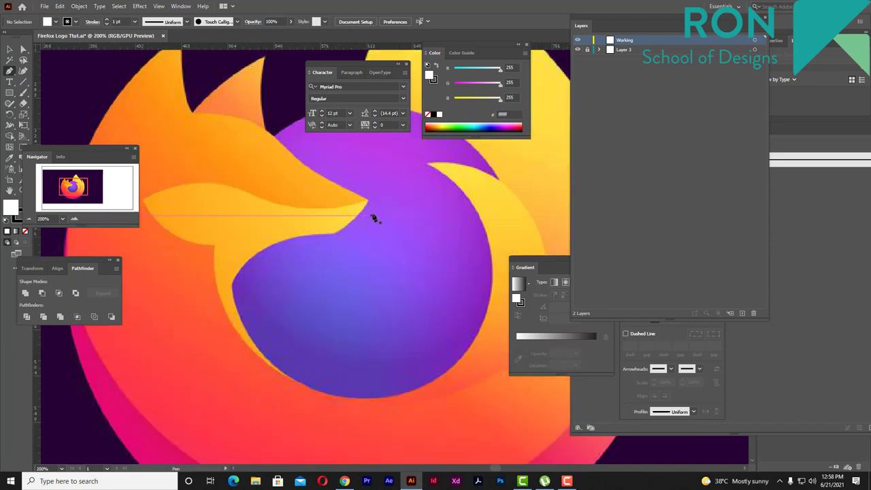
pyautogui.scroll(1, 368, 202)
pyautogui.scroll(-2, 361, 207)
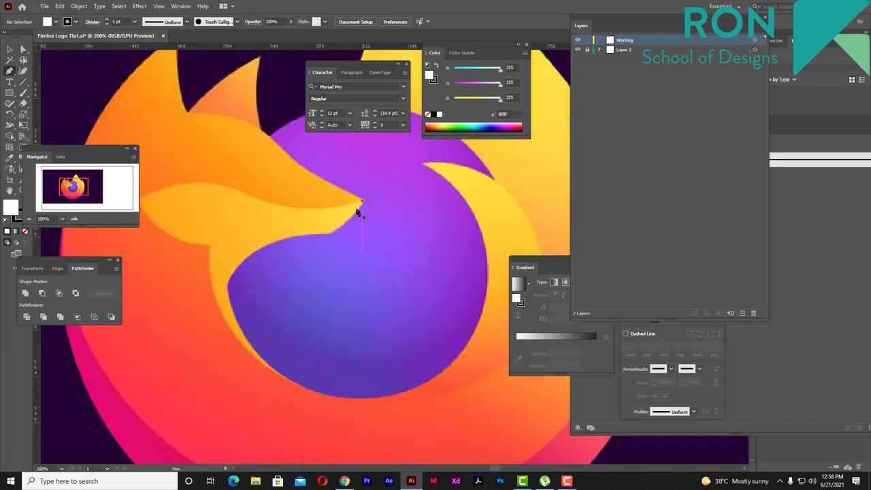
pyautogui.scroll(1, 392, 212)
pyautogui.moveTo(399, 201); pyautogui.dragTo(366, 230)
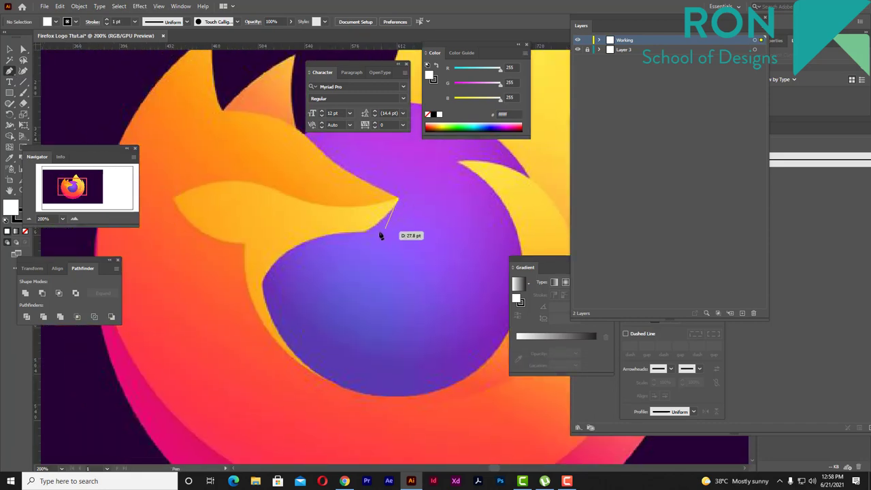
pyautogui.click(262, 280)
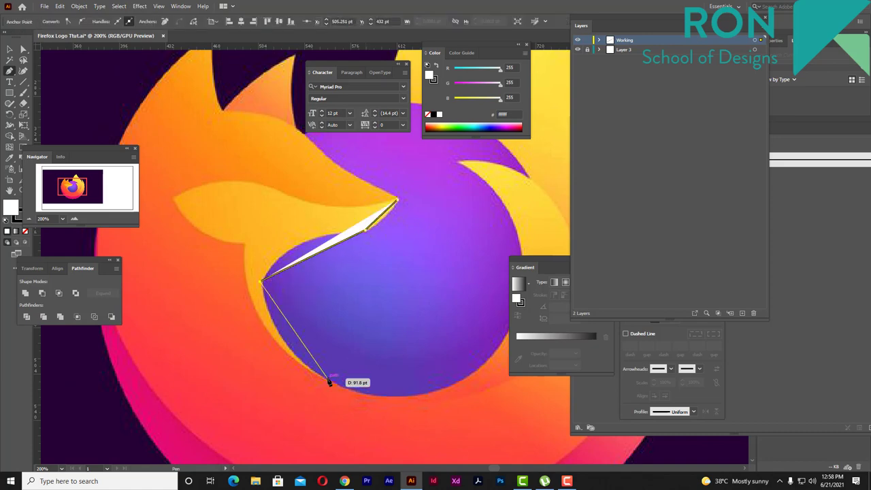
pyautogui.hotkey('ctrl', 'z')
pyautogui.hotkey('ctrl', 'z')
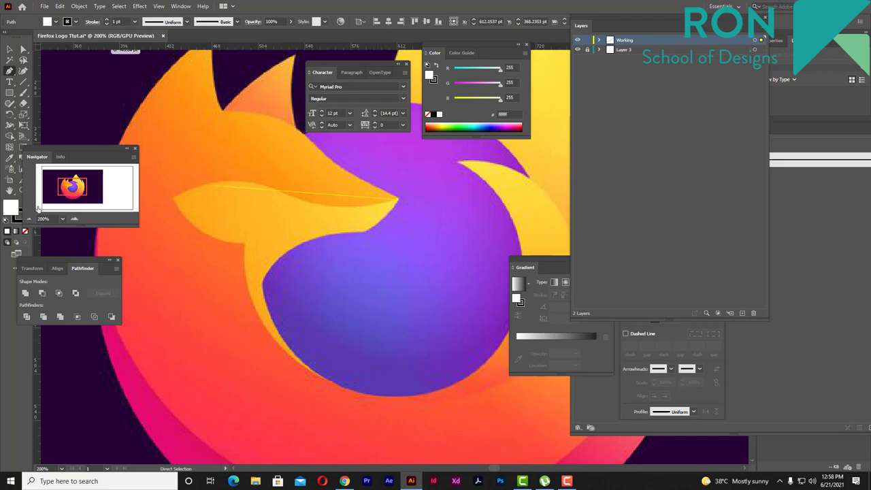
# Step: Move a panel off the tracing area and set the stroke weight to 0.25 pt
pyautogui.moveTo(91, 150); pyautogui.dragTo(122, 117)
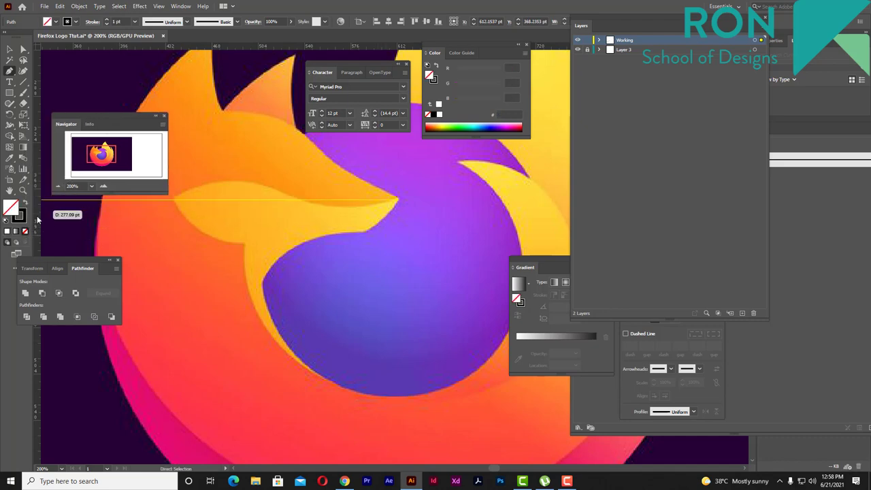
pyautogui.click(19, 217)
pyautogui.click(135, 22)
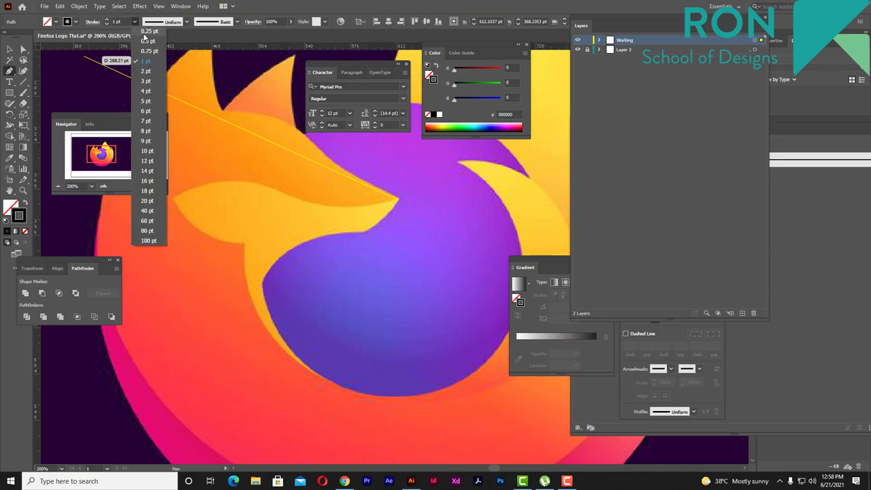
pyautogui.click(148, 31)
pyautogui.scroll(1, 429, 218)
pyautogui.moveTo(359, 214); pyautogui.dragTo(394, 203)
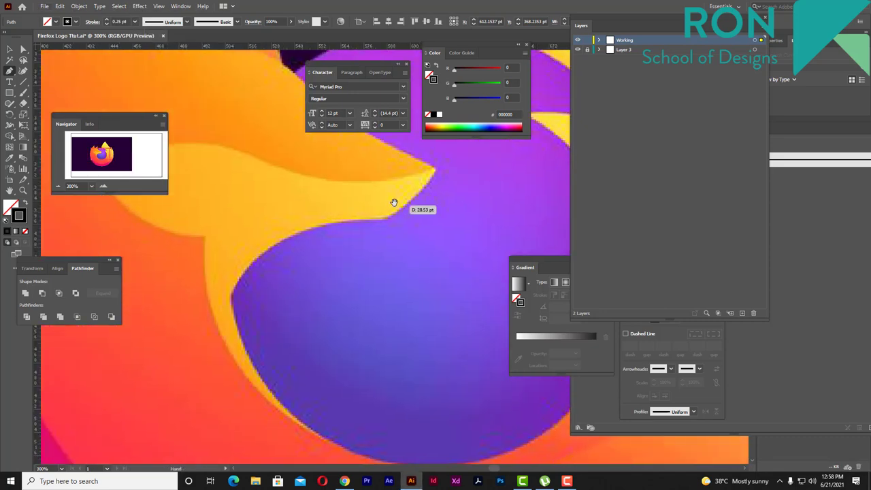
pyautogui.scroll(-2, 393, 202)
pyautogui.scroll(2, 420, 219)
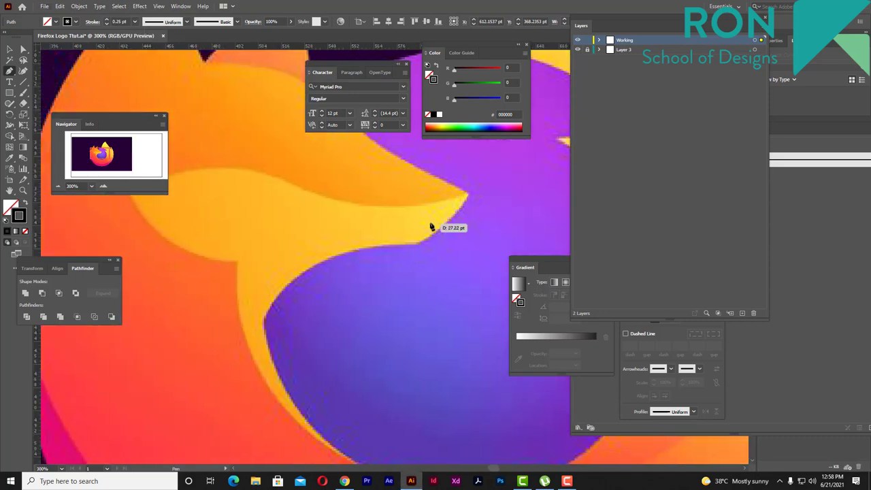
# Step: Place anchors from the yellow tip along the lower edge to the strip's bottom
pyautogui.click(469, 197)
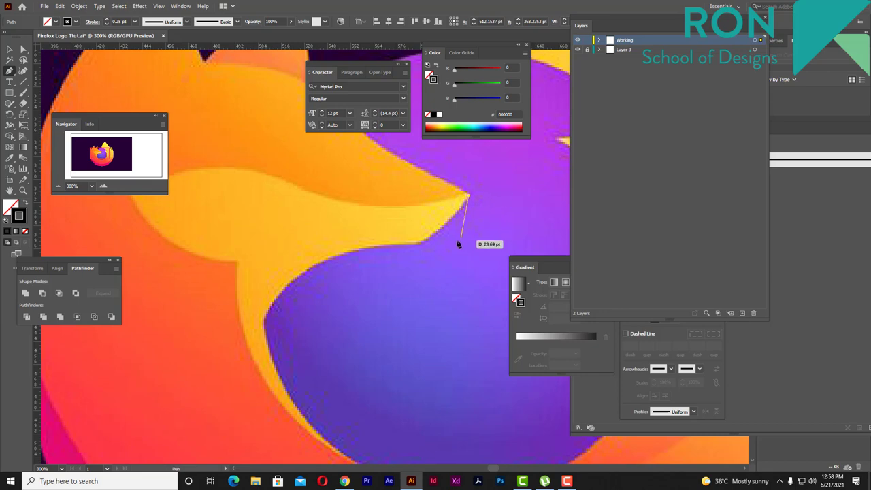
pyautogui.click(420, 247)
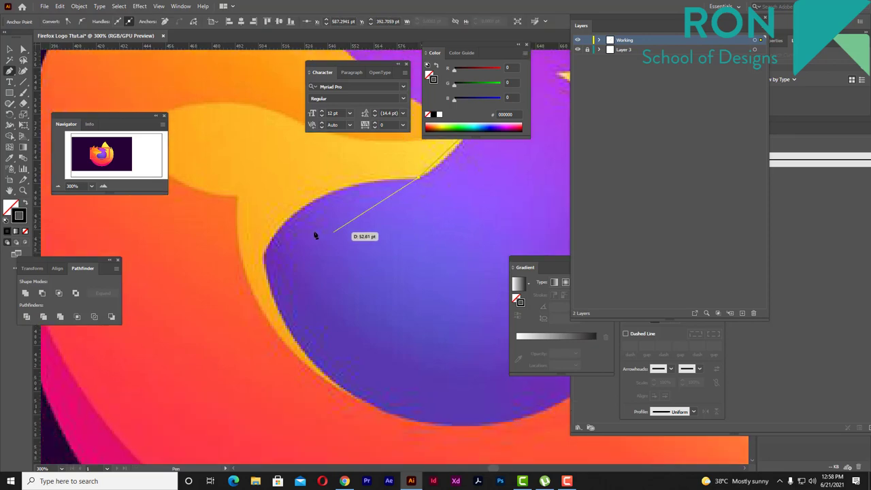
pyautogui.scroll(-2, 420, 248)
pyautogui.click(265, 254)
pyautogui.scroll(-1, 298, 286)
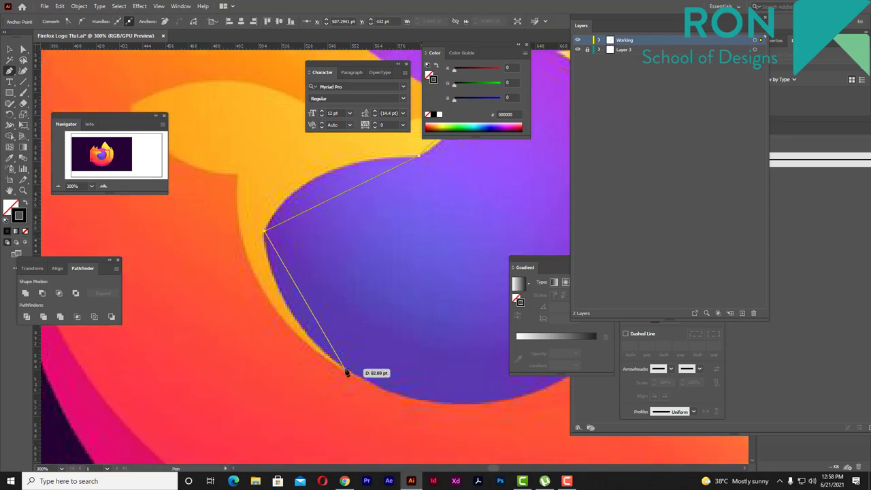
pyautogui.click(356, 376)
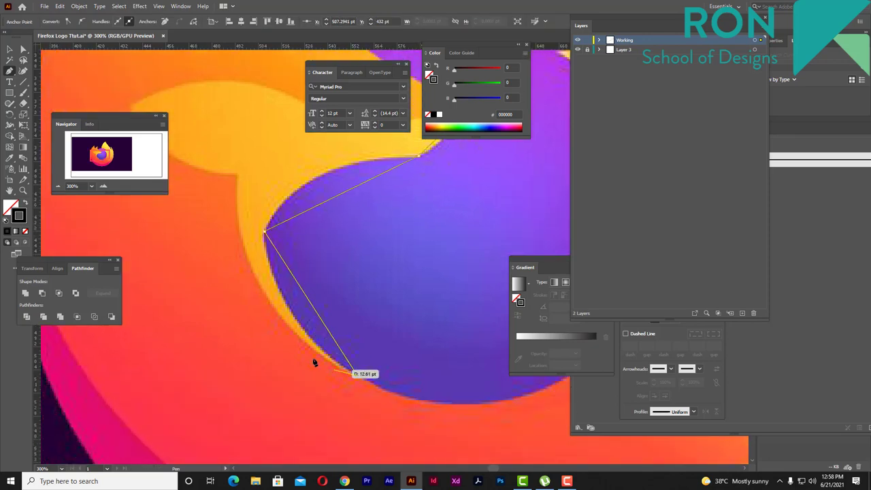
pyautogui.click(249, 267)
# Step: Add anchors at the inner corner and left tip, then close the path at its start
pyautogui.scroll(3, 250, 271)
pyautogui.hscroll(-4, 250, 271)
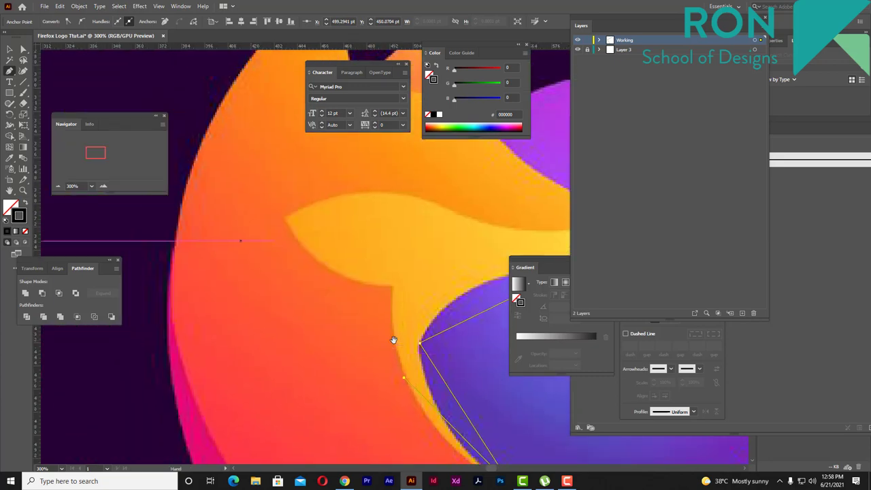
pyautogui.click(393, 286)
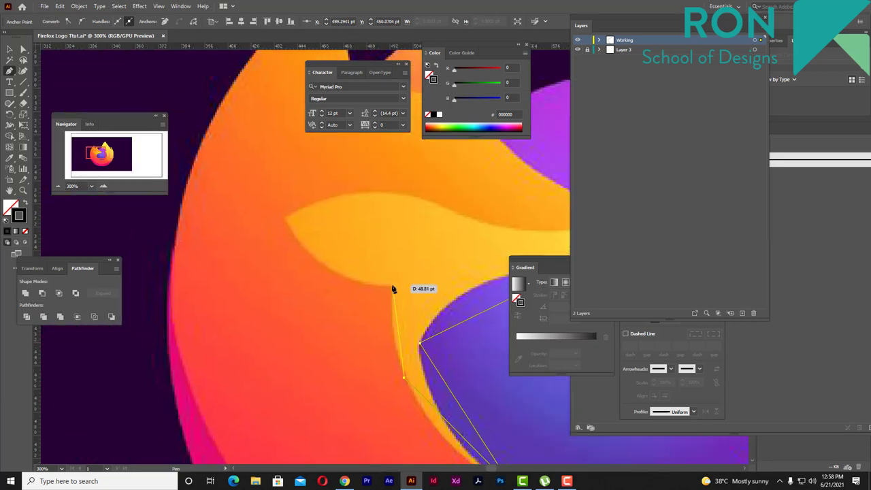
pyautogui.click(285, 219)
pyautogui.hscroll(4, 380, 227)
pyautogui.scroll(1, 380, 227)
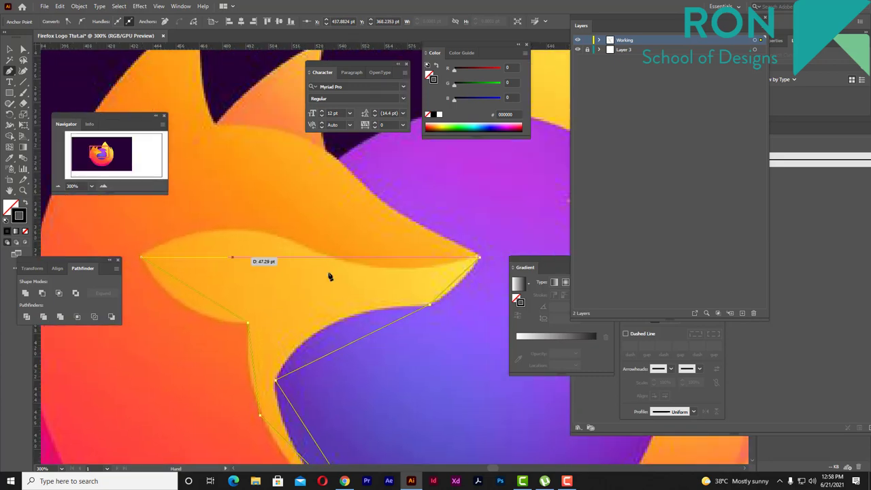
pyautogui.click(478, 257)
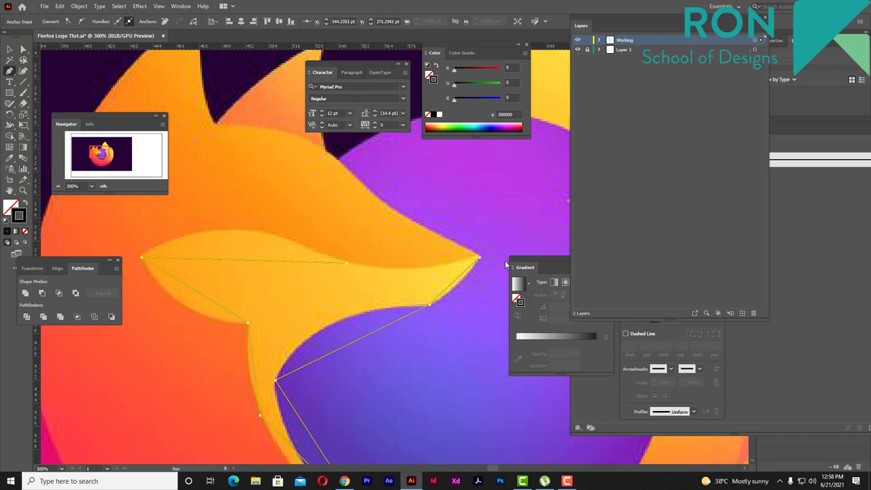
pyautogui.scroll(-2, 483, 256)
pyautogui.scroll(2, 437, 265)
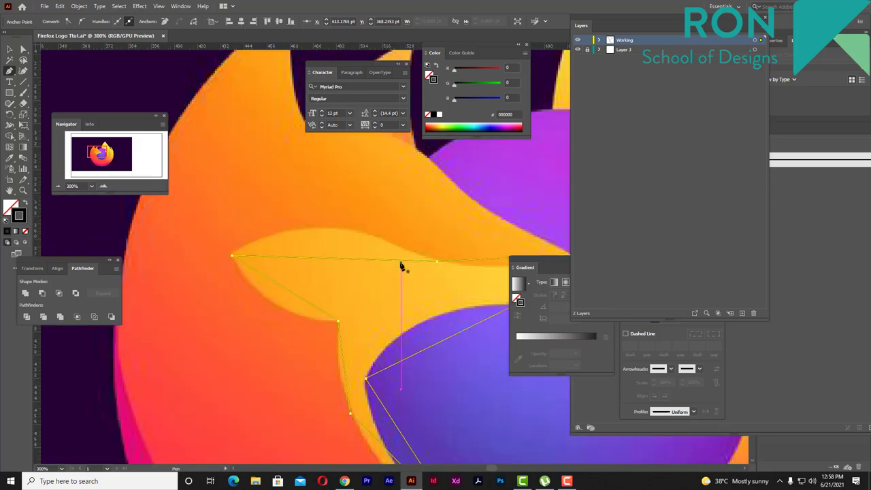
pyautogui.scroll(-1, 445, 296)
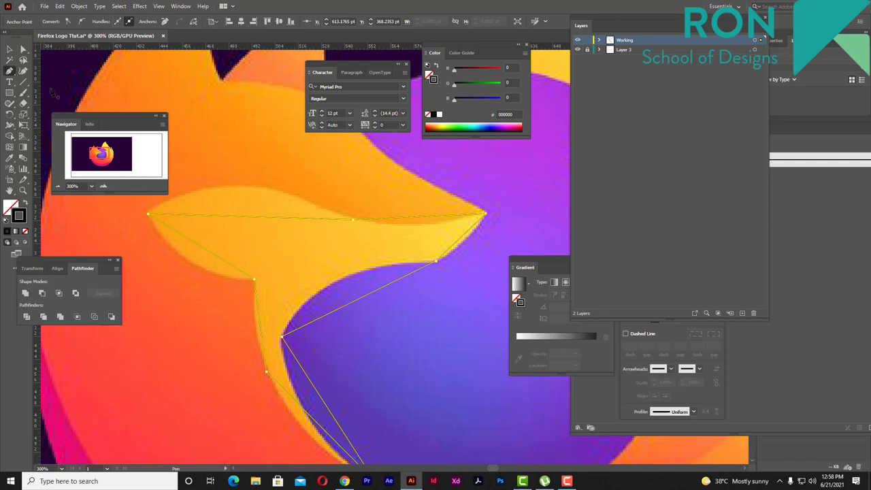
# Step: With the Curvature tool, bend the top edge to follow the yellow outline
pyautogui.hotkey('shift', '`')
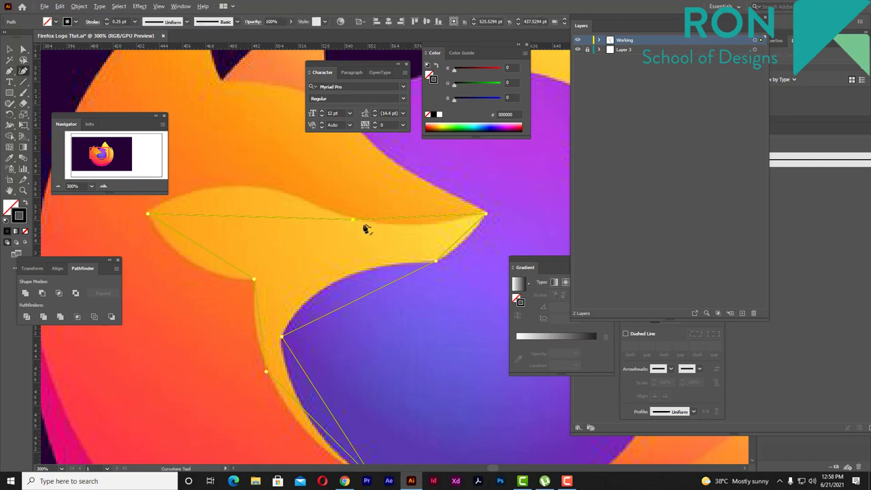
pyautogui.scroll(1, 363, 229)
pyautogui.scroll(1, 290, 230)
pyautogui.hscroll(2, 401, 235)
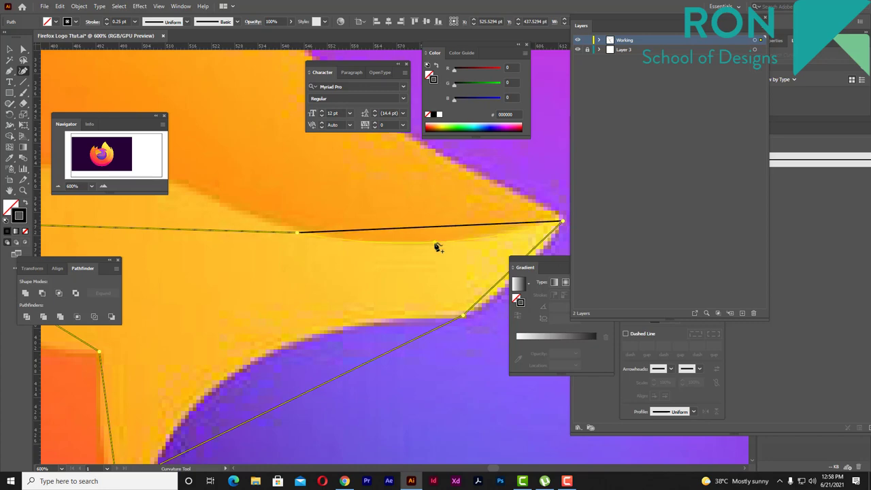
pyautogui.scroll(-1, 291, 249)
pyautogui.moveTo(292, 249); pyautogui.dragTo(343, 278)
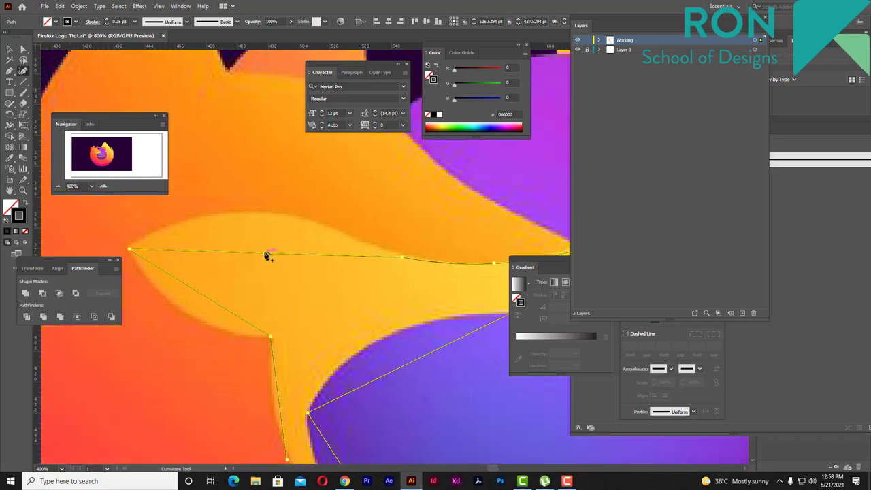
pyautogui.moveTo(268, 253); pyautogui.dragTo(259, 217)
# Step: Curve the lower-left and orange-edge segments and add a point along the purple edge
pyautogui.moveTo(395, 259); pyautogui.dragTo(374, 249)
pyautogui.scroll(-1, 341, 250)
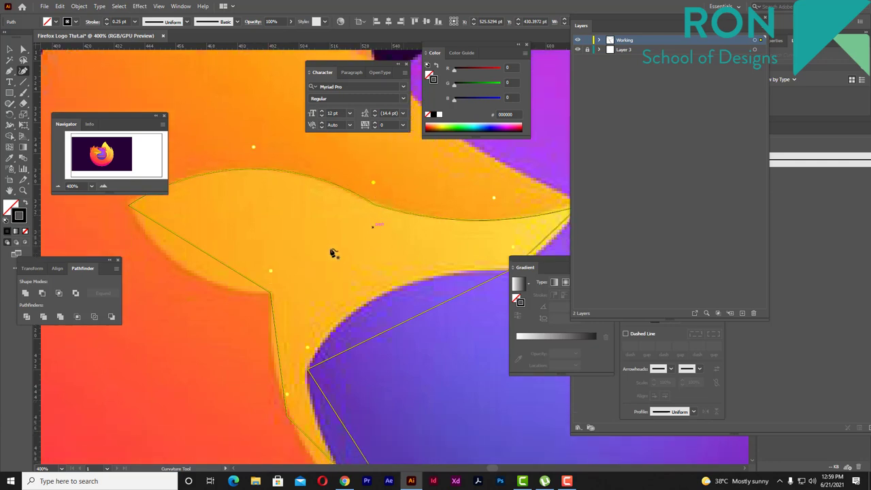
pyautogui.moveTo(188, 242); pyautogui.dragTo(172, 263)
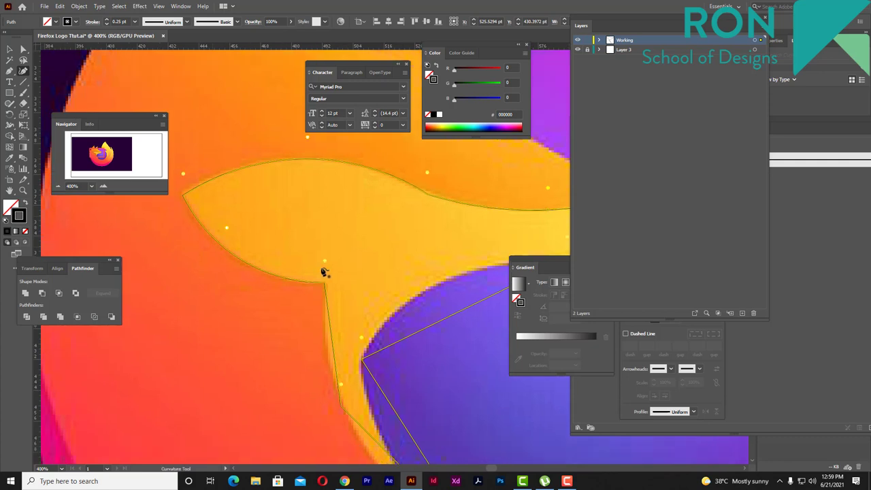
pyautogui.scroll(-2, 324, 273)
pyautogui.hscroll(1, 290, 286)
pyautogui.scroll(-1, 276, 293)
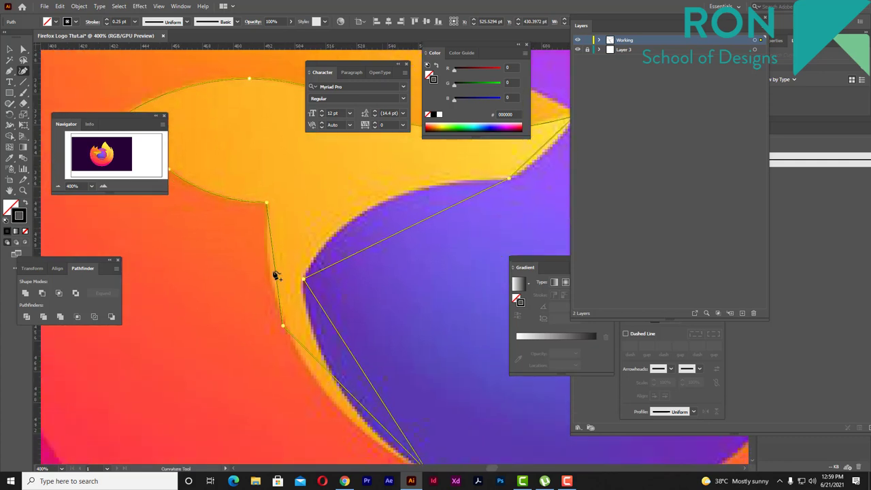
pyautogui.scroll(-2, 292, 283)
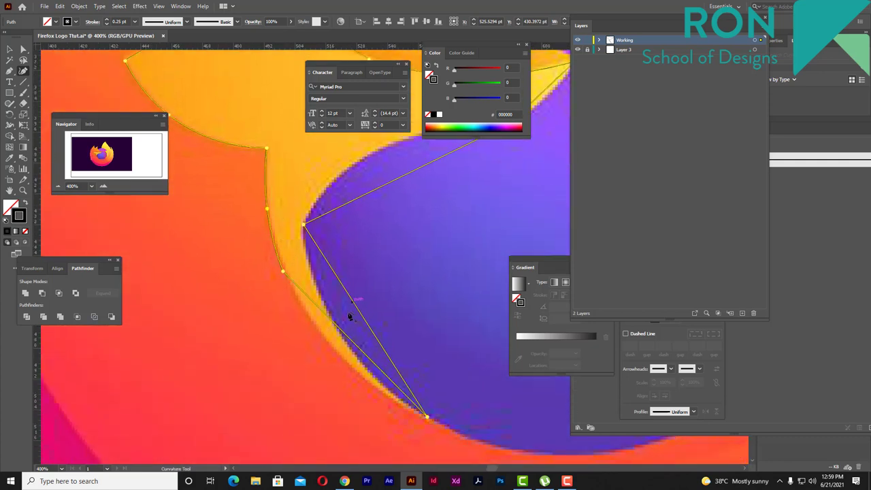
pyautogui.moveTo(346, 336); pyautogui.dragTo(338, 357)
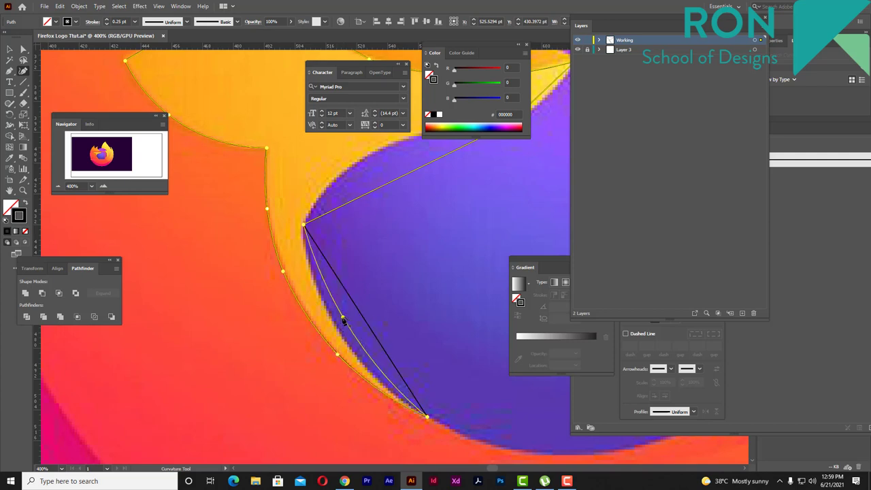
pyautogui.click(333, 321)
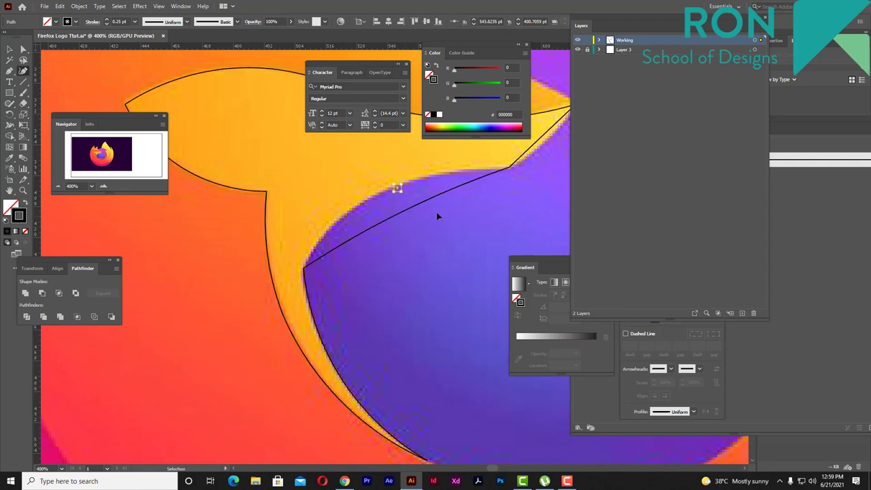
pyautogui.keyDown('ctrl'); pyautogui.click(411, 209); pyautogui.keyUp('ctrl')
# Step: Curve the upper segment along the purple edge and add a point to follow it
pyautogui.moveTo(408, 210); pyautogui.dragTo(400, 194)
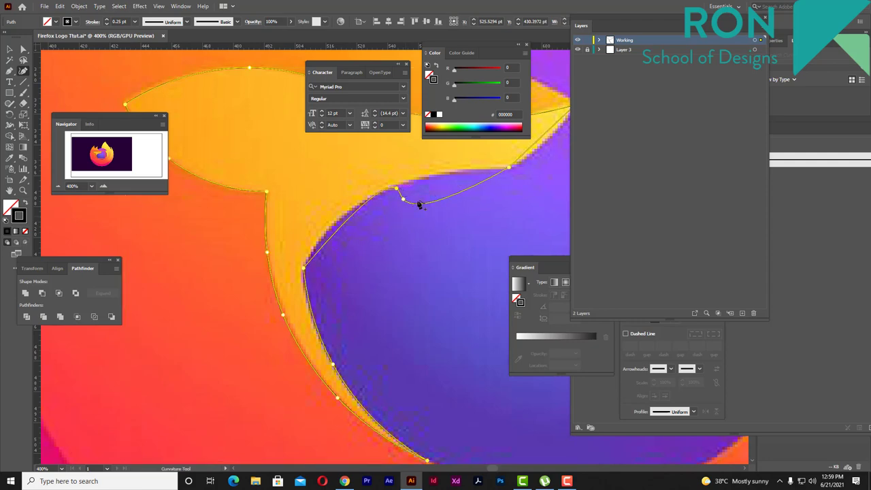
pyautogui.scroll(1, 405, 201)
pyautogui.scroll(1, 405, 198)
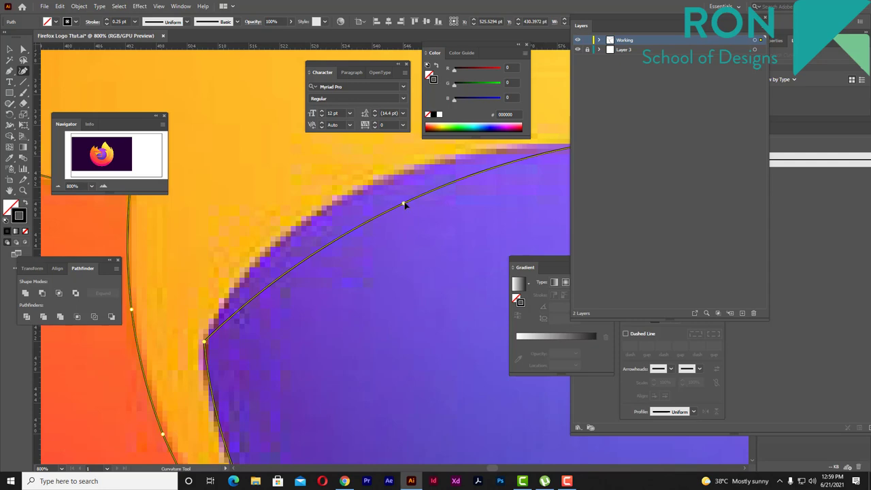
pyautogui.moveTo(404, 204); pyautogui.dragTo(363, 190)
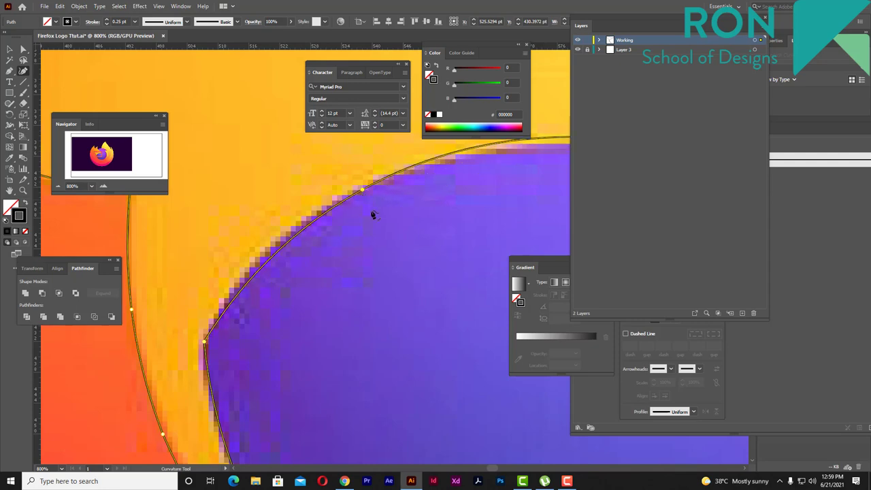
pyautogui.scroll(-3, 373, 216)
pyautogui.scroll(2, 473, 193)
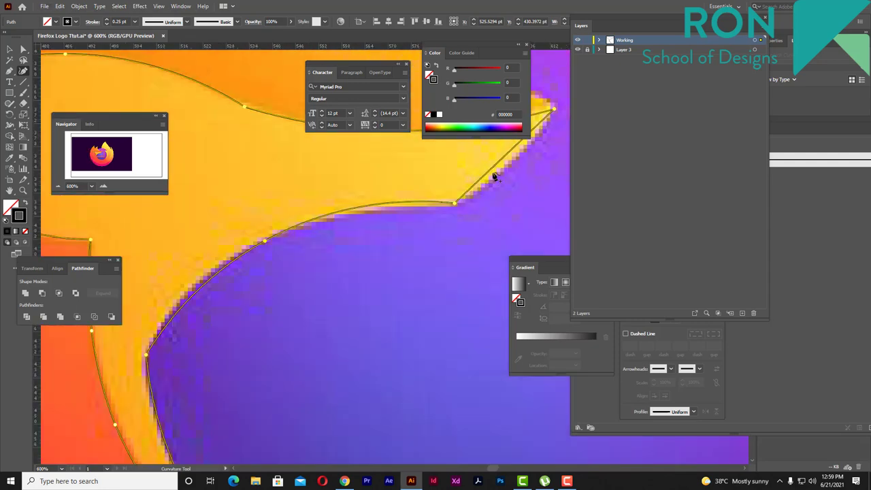
pyautogui.click(510, 165)
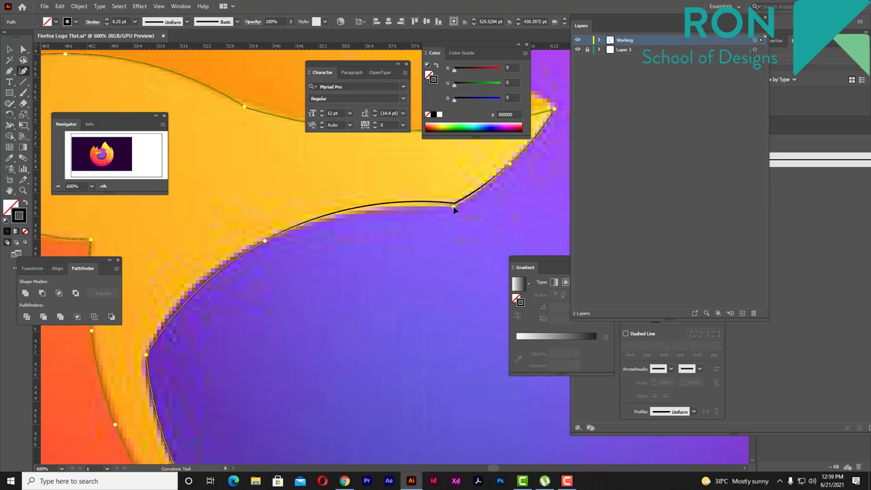
# Step: Smooth the corner point where the curve ends and pull an inner point into a sharp corner
pyautogui.scroll(-2, 261, 259)
pyautogui.scroll(-2, 228, 269)
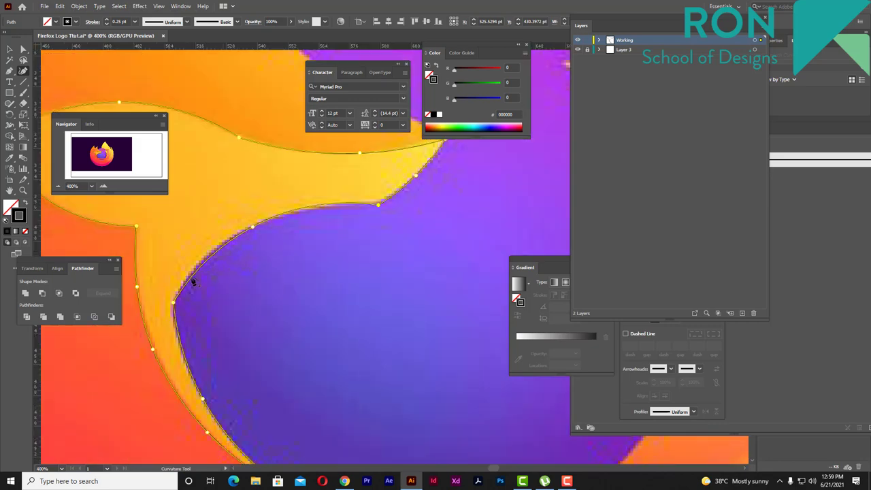
pyautogui.scroll(2, 194, 284)
pyautogui.click(173, 301)
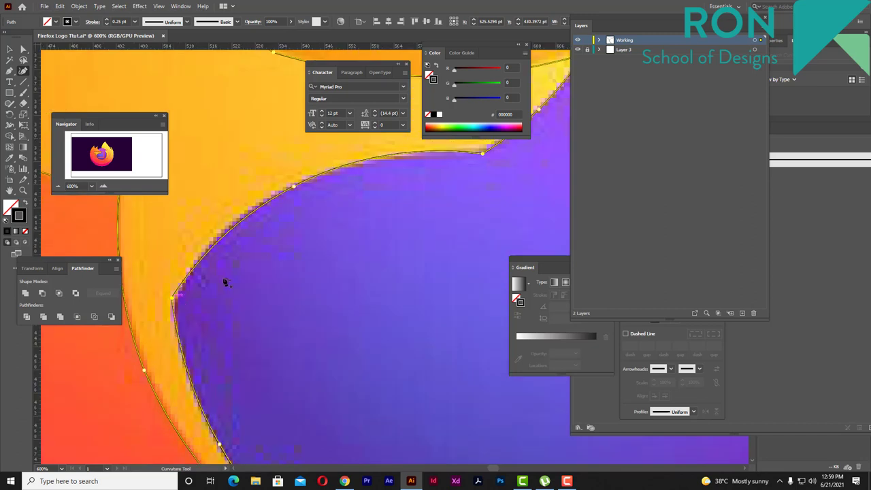
pyautogui.doubleClick(173, 300)
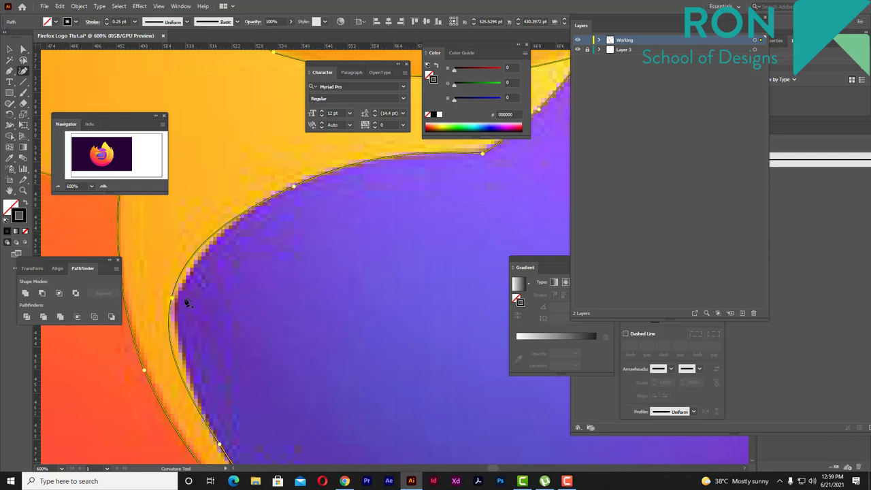
pyautogui.keyDown('ctrl'); pyautogui.click(185, 308); pyautogui.keyUp('ctrl')
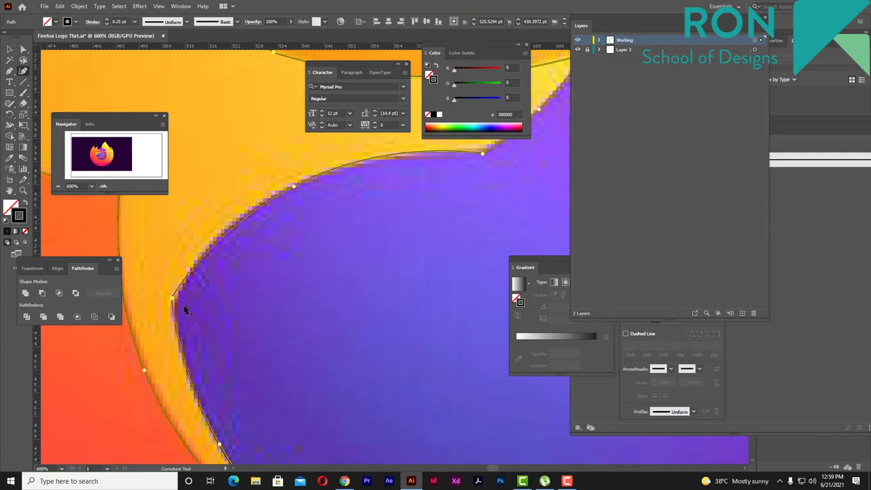
pyautogui.click(219, 241)
pyautogui.scroll(2, 219, 240)
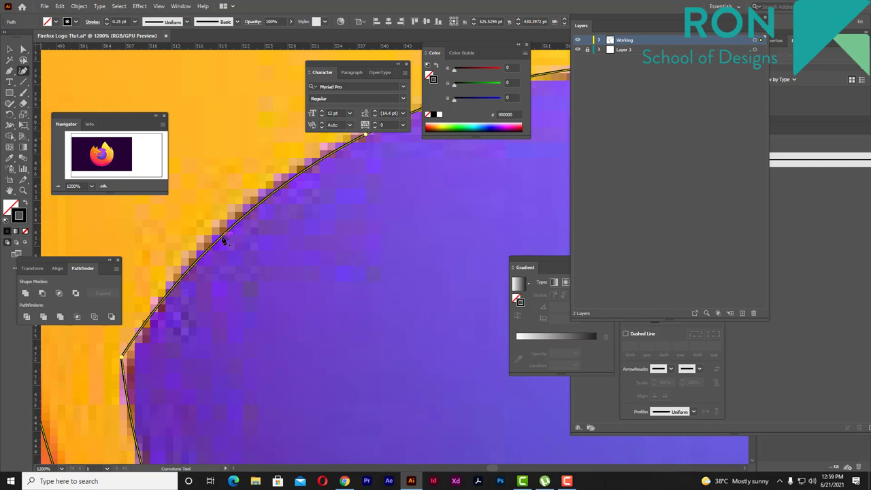
pyautogui.scroll(-3, 253, 237)
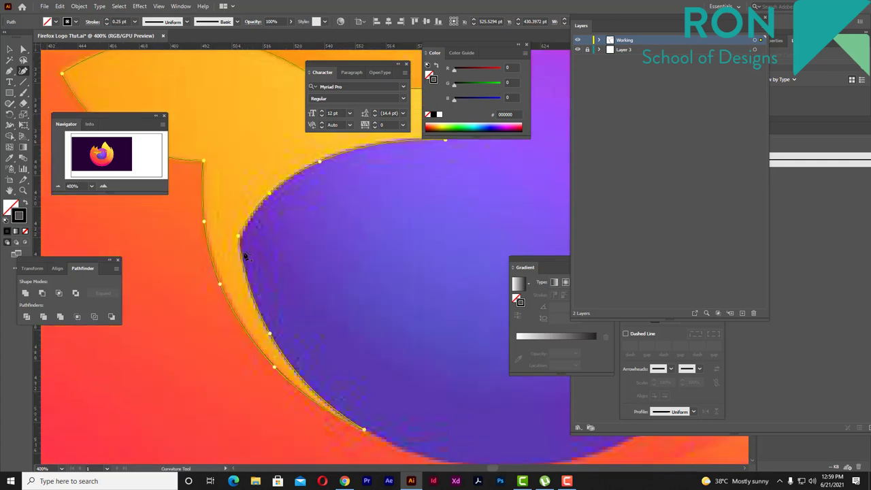
pyautogui.moveTo(239, 238); pyautogui.dragTo(243, 240)
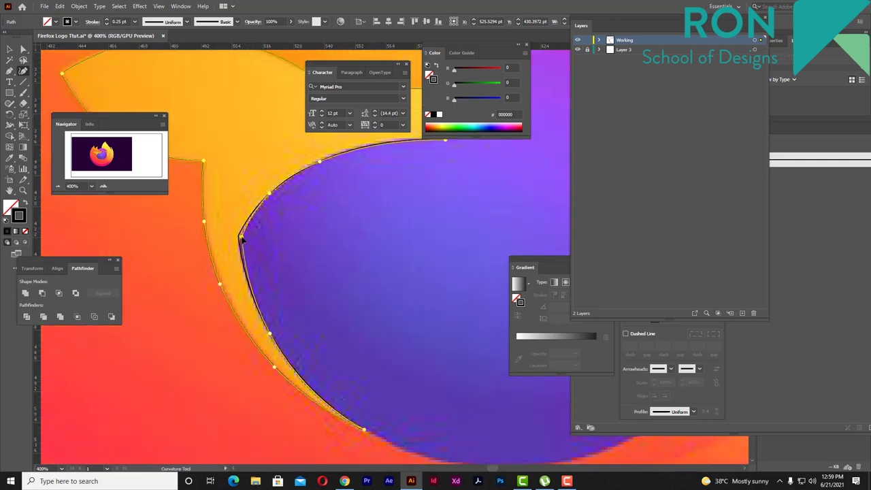
pyautogui.scroll(-2, 282, 243)
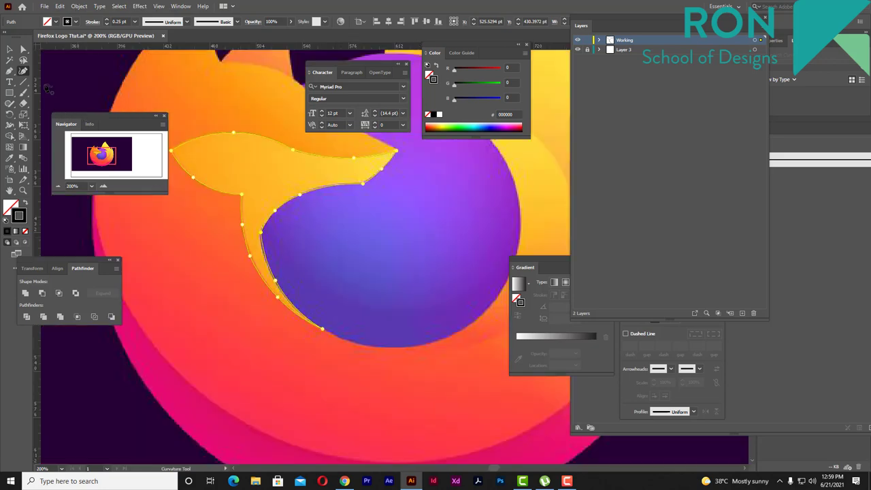
# Step: Select the traced yellow shape and lock it with Object > Lock > Selection
pyautogui.click(9, 50)
pyautogui.click(364, 242)
pyautogui.scroll(2, 374, 245)
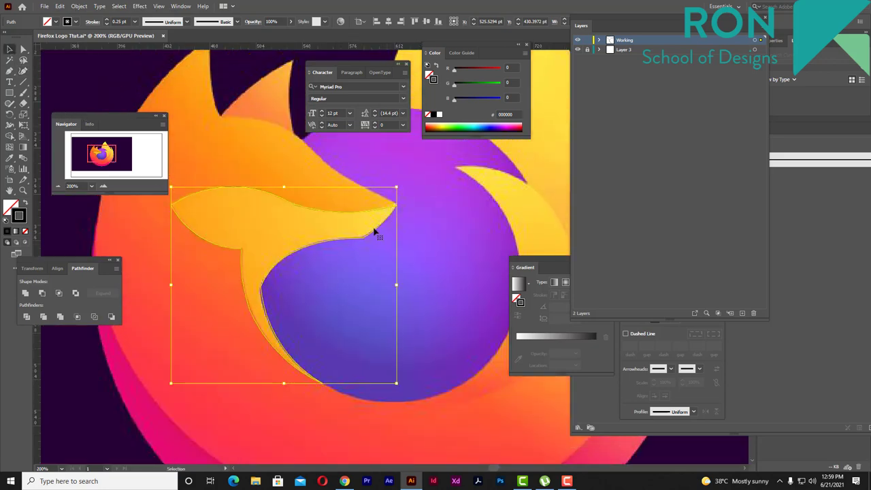
pyautogui.scroll(-1, 241, 245)
pyautogui.scroll(1, 360, 249)
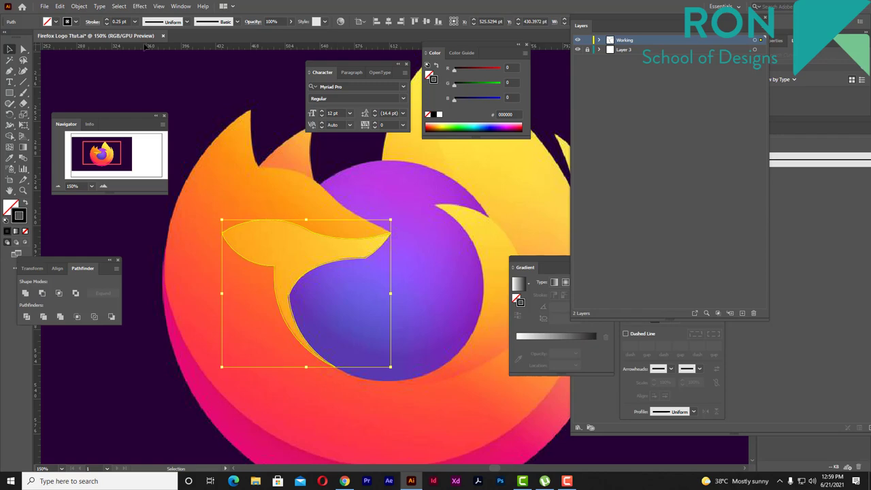
pyautogui.click(79, 6)
pyautogui.moveTo(130, 69)
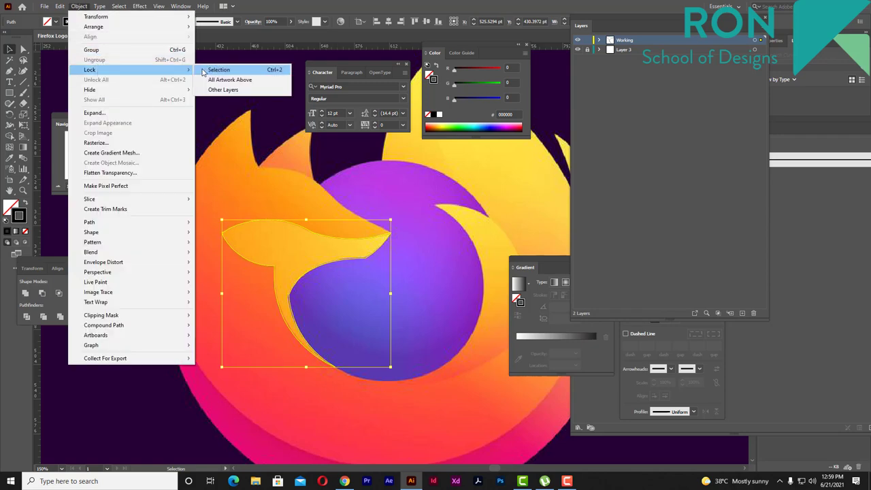
pyautogui.click(218, 70)
pyautogui.scroll(2, 321, 253)
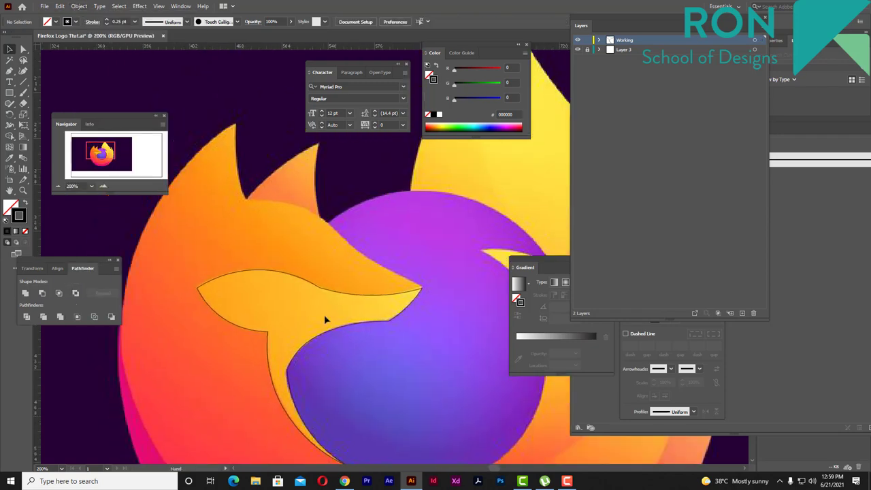
# Step: Start the fox-body outline with anchors at the head notch, ear tip and lower-left edge
pyautogui.scroll(2, 324, 314)
pyautogui.scroll(-3, 322, 296)
pyautogui.scroll(1, 306, 285)
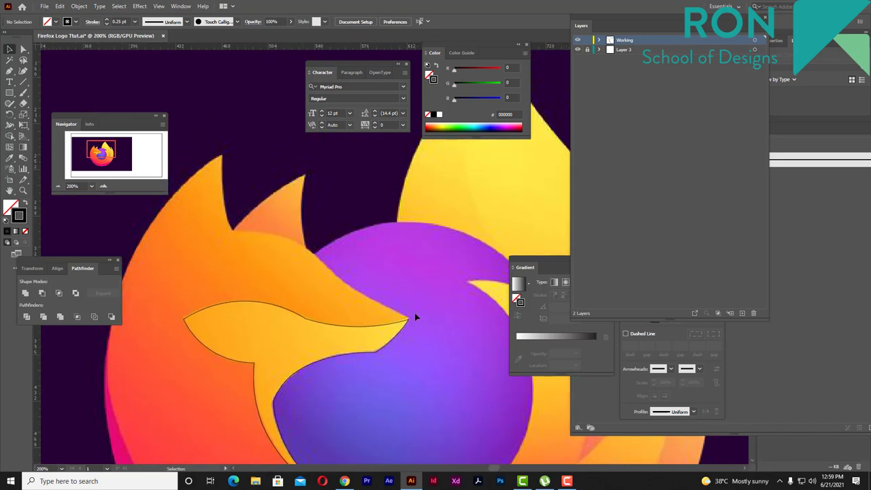
pyautogui.scroll(3, 397, 329)
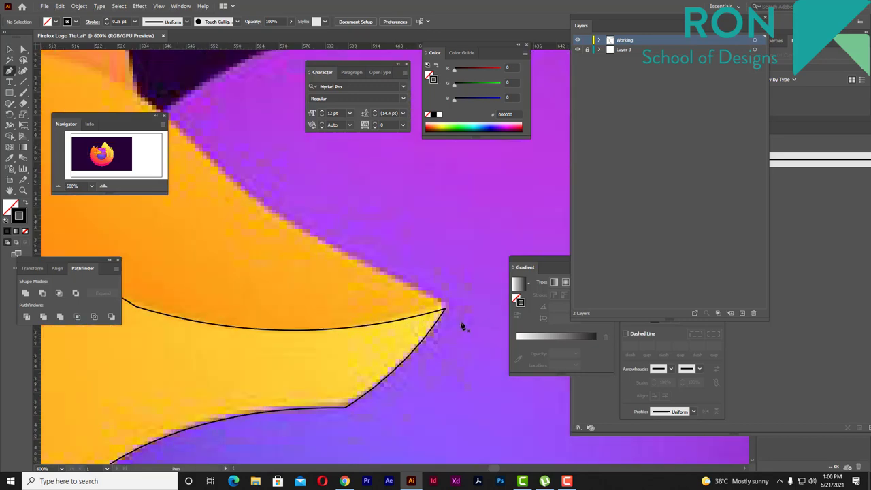
pyautogui.click(454, 308)
pyautogui.scroll(-3, 457, 310)
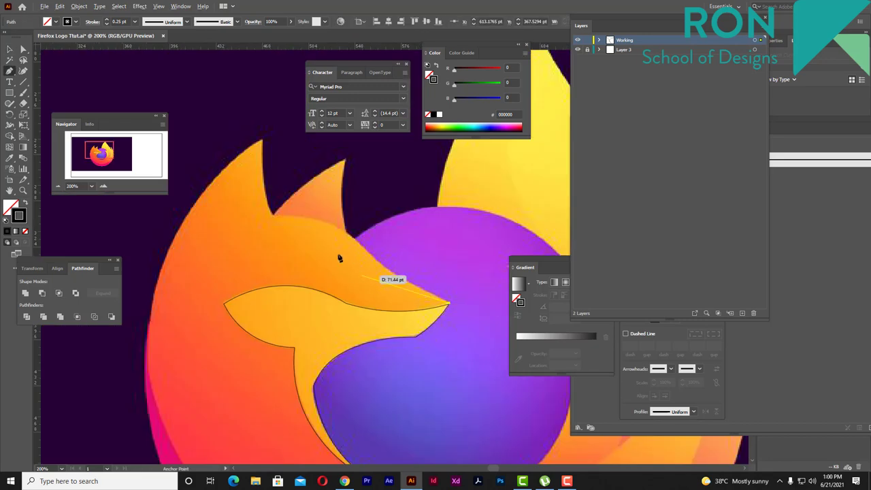
pyautogui.click(272, 215)
pyautogui.click(262, 141)
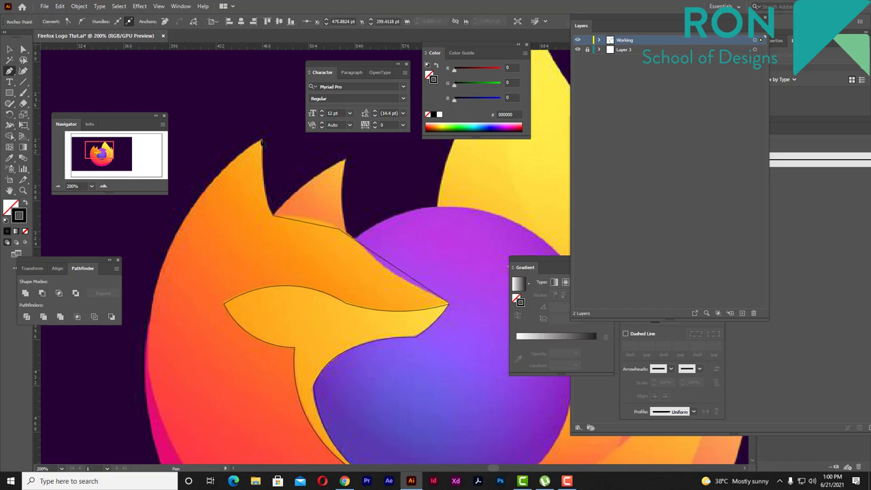
pyautogui.scroll(-2, 279, 164)
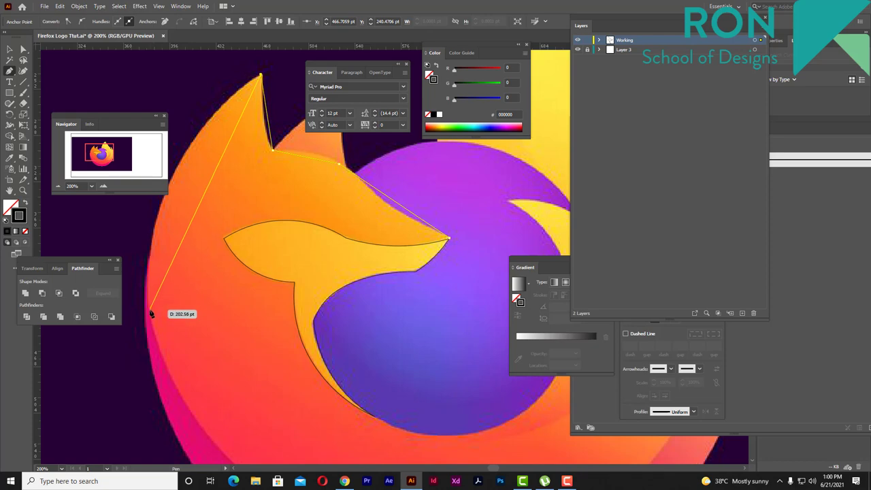
pyautogui.click(155, 308)
pyautogui.scroll(-1, 164, 300)
pyautogui.scroll(-1, 200, 292)
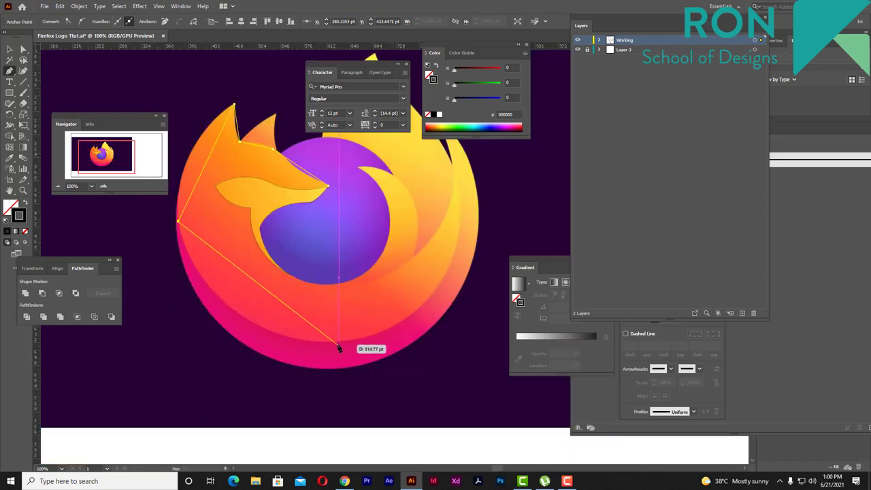
# Step: Add anchors near the logo's bottom edge and the ring's right side
pyautogui.click(337, 343)
pyautogui.scroll(3, 395, 315)
pyautogui.scroll(-3, 439, 291)
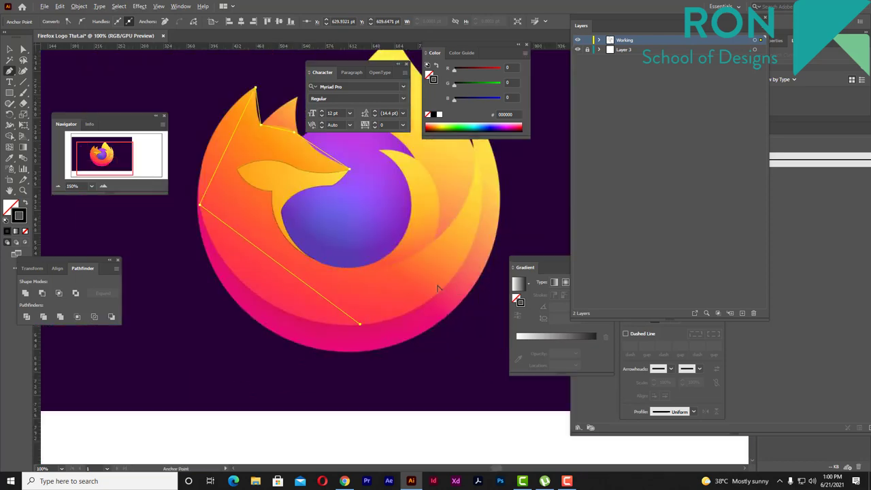
pyautogui.scroll(1, 408, 326)
pyautogui.scroll(2, 443, 301)
pyautogui.scroll(-1, 436, 218)
pyautogui.scroll(1, 434, 207)
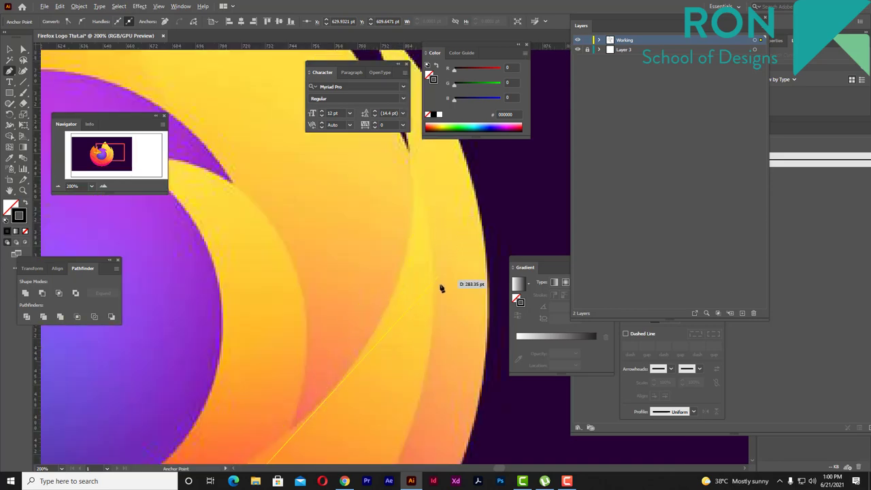
pyautogui.click(432, 343)
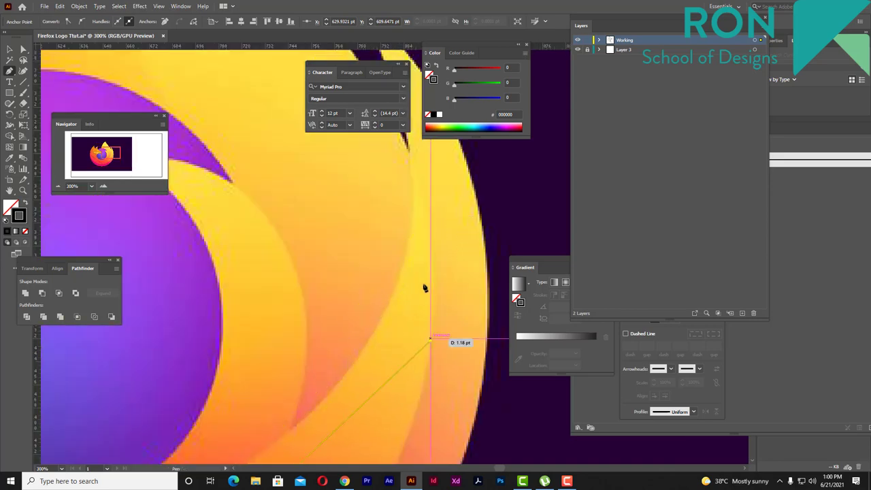
pyautogui.scroll(2, 415, 204)
# Step: Add anchors along the fox's outer edge, bottom curve and head's lower edge
pyautogui.click(414, 199)
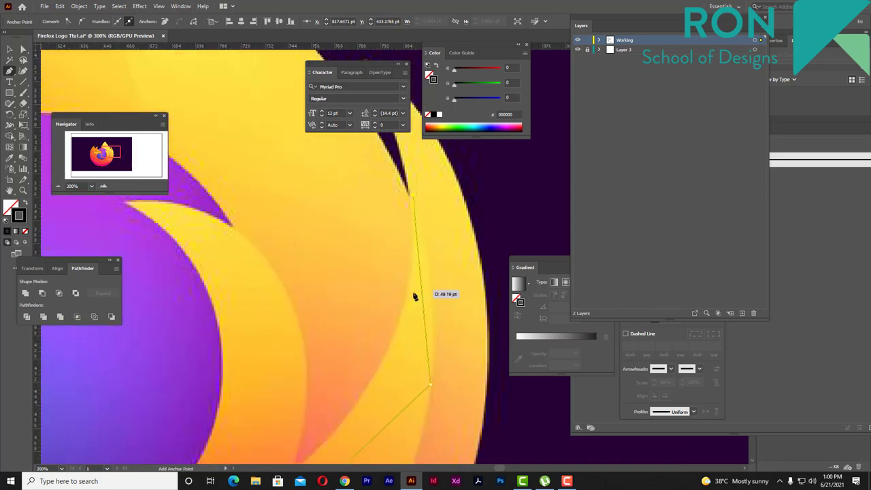
pyautogui.scroll(-1, 414, 297)
pyautogui.scroll(-1, 414, 301)
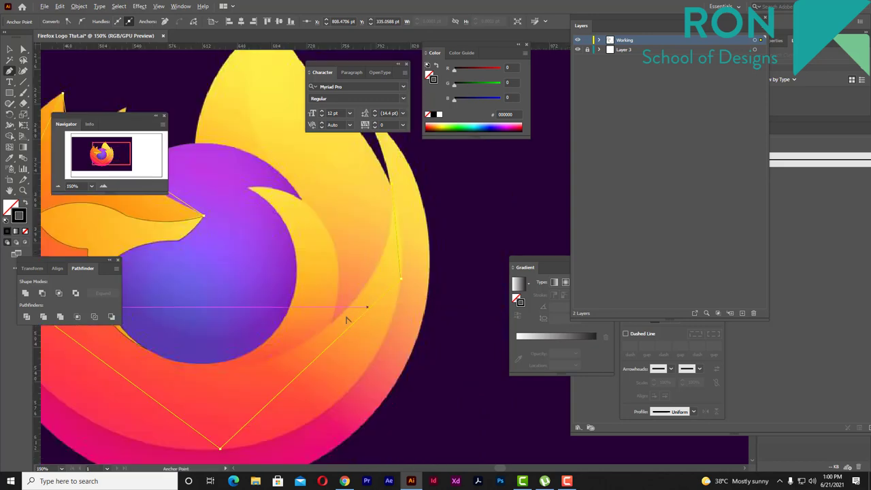
pyautogui.click(222, 369)
pyautogui.moveTo(175, 359); pyautogui.dragTo(296, 356)
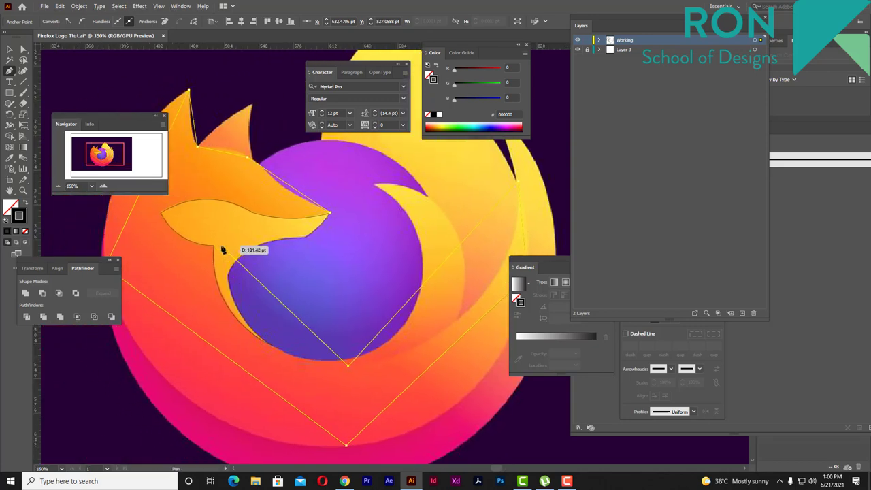
pyautogui.click(199, 235)
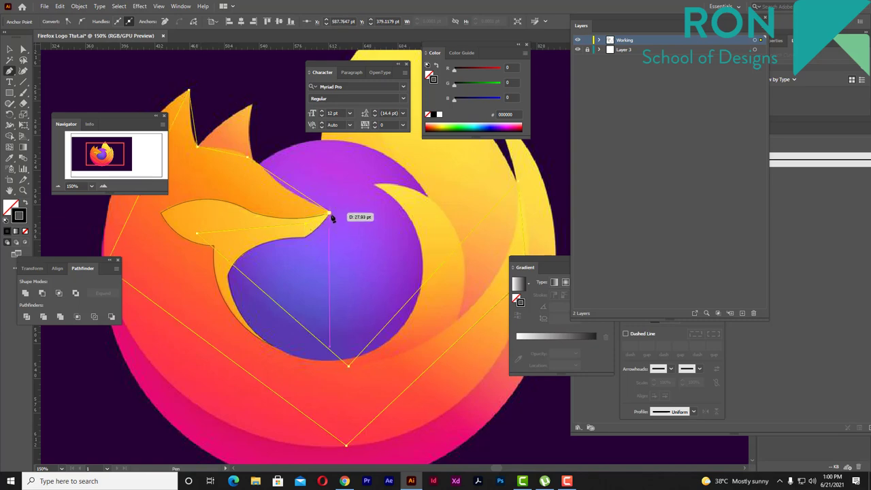
pyautogui.scroll(-3, 351, 216)
pyautogui.scroll(1, 246, 239)
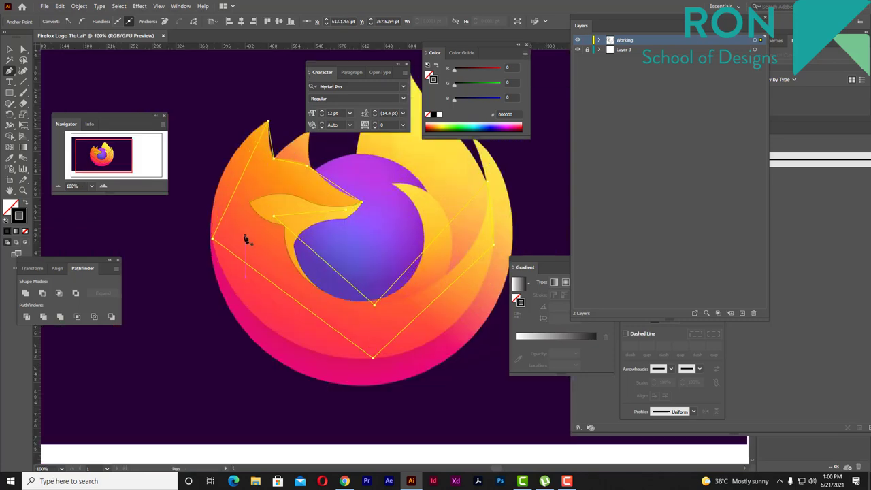
pyautogui.scroll(2, 292, 204)
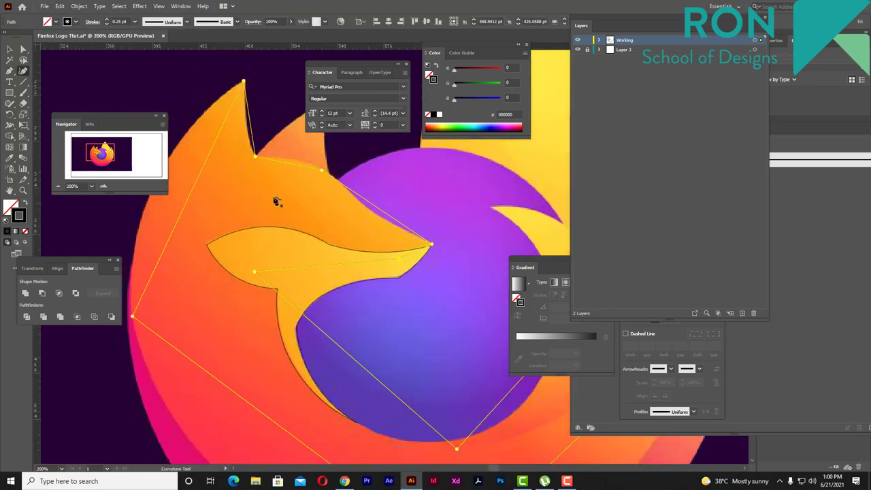
# Step: Pull the fox outline's left and lower-left anchors outward and bend the lower segment along the fox's outer edge
pyautogui.moveTo(279, 198); pyautogui.dragTo(292, 271)
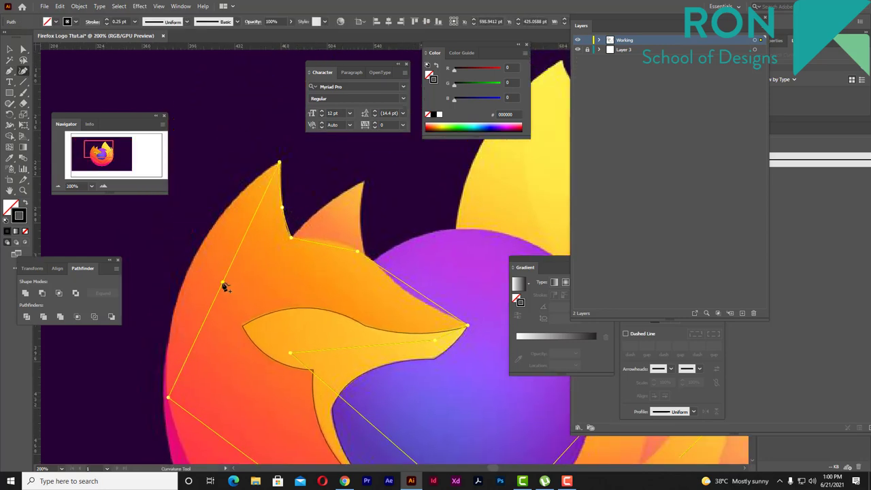
pyautogui.moveTo(223, 284); pyautogui.dragTo(193, 268)
pyautogui.scroll(-3, 291, 266)
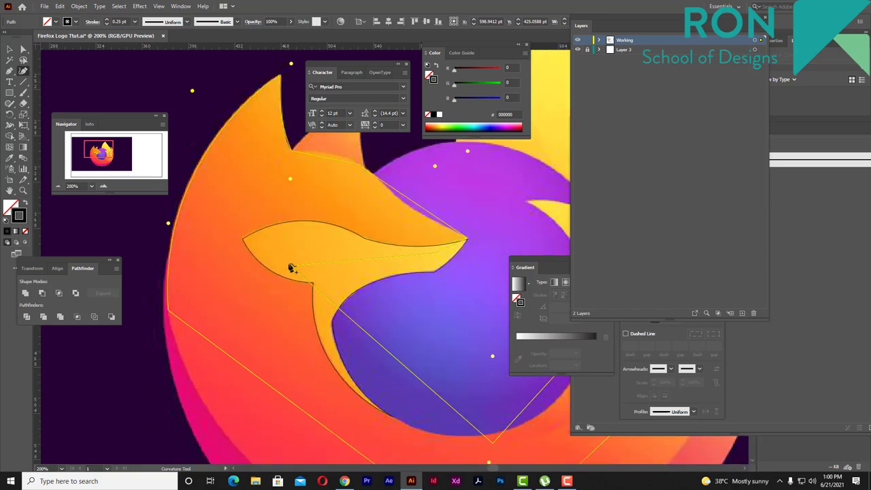
pyautogui.scroll(-3, 291, 266)
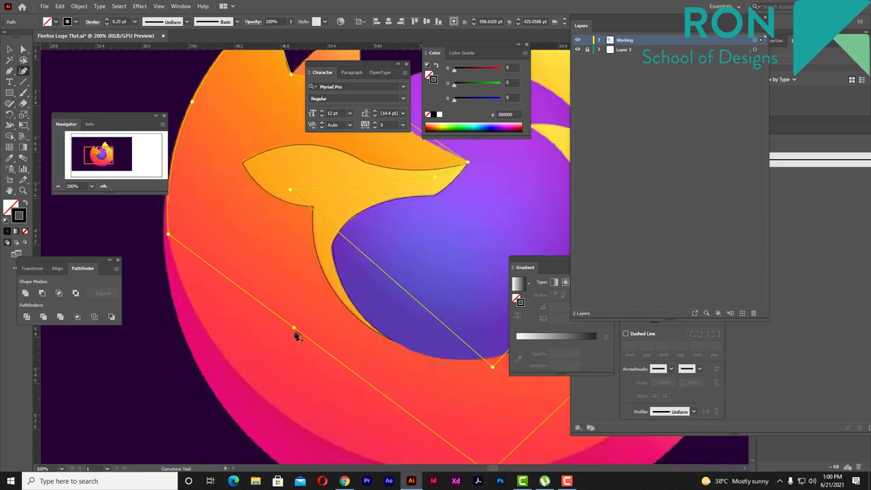
pyautogui.moveTo(296, 335); pyautogui.dragTo(262, 355)
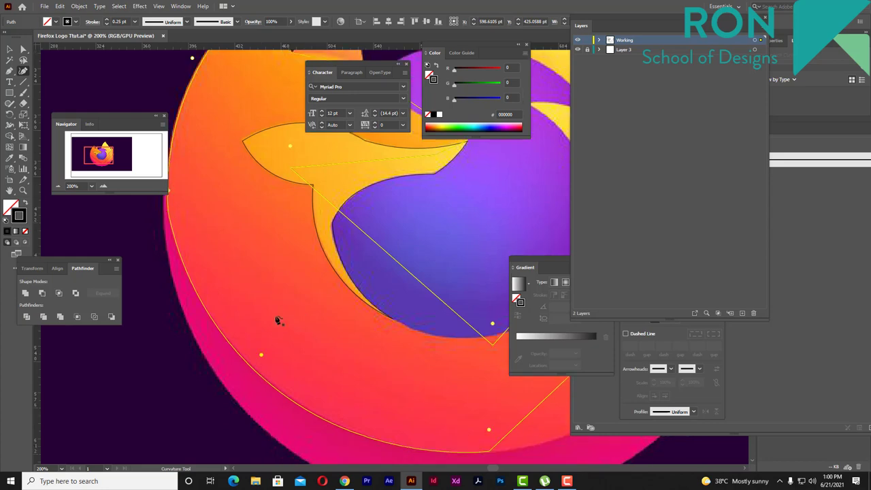
pyautogui.scroll(-2, 277, 320)
pyautogui.hscroll(5, 410, 271)
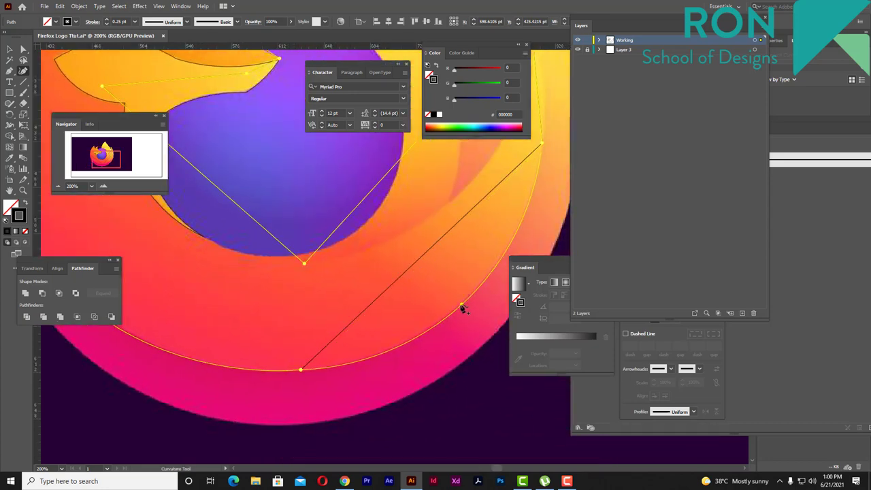
pyautogui.click(462, 305)
# Step: Add an anchor so the outline curls under the purple globe's edge
pyautogui.scroll(2, 463, 289)
pyautogui.scroll(2, 486, 272)
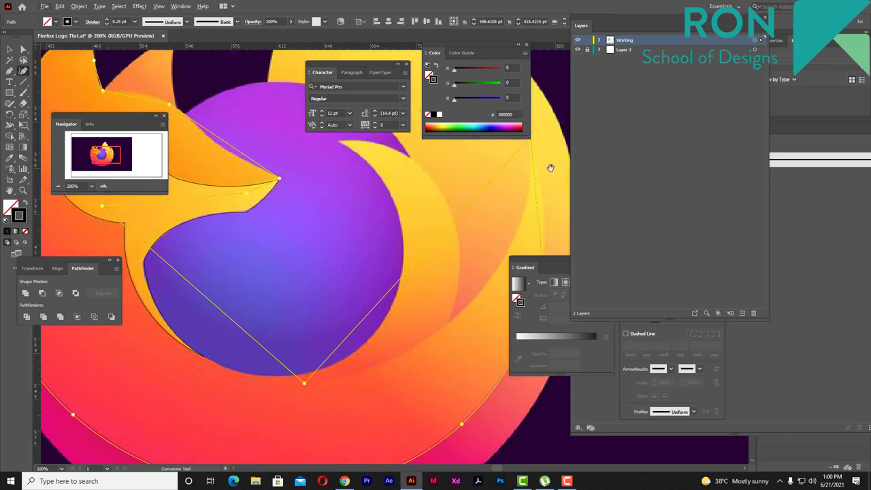
pyautogui.scroll(1, 551, 167)
pyautogui.scroll(1, 414, 213)
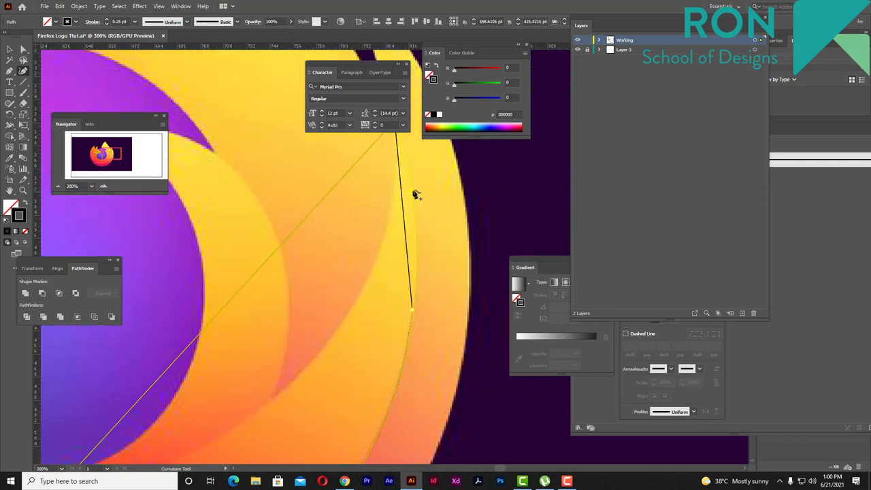
pyautogui.scroll(2, 412, 195)
pyautogui.scroll(-3, 413, 193)
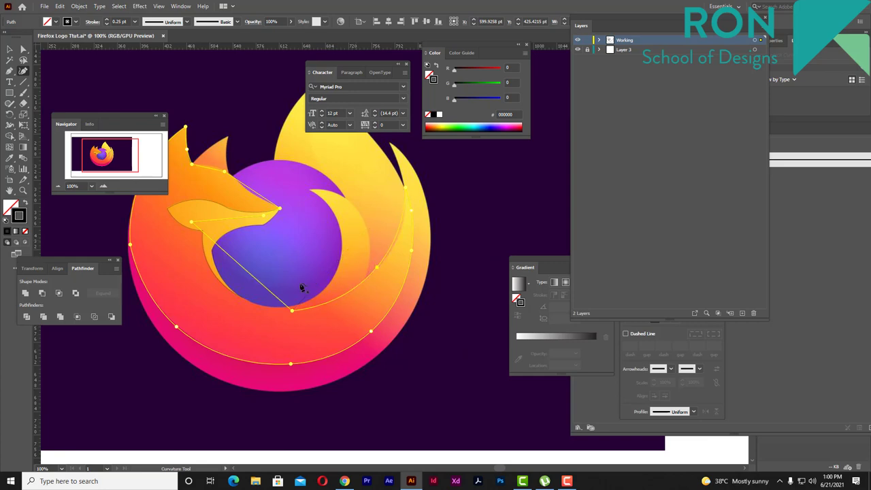
pyautogui.scroll(1, 302, 287)
pyautogui.scroll(1, 297, 246)
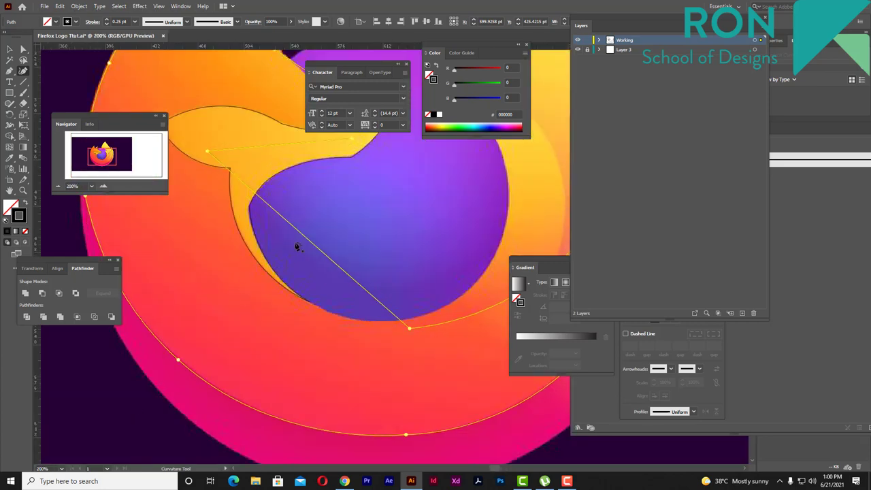
pyautogui.click(273, 276)
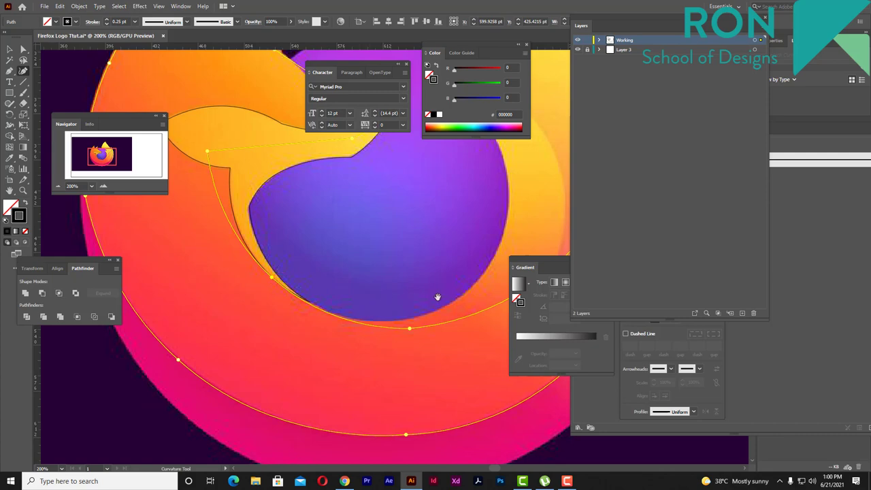
pyautogui.moveTo(438, 297); pyautogui.dragTo(348, 314)
pyautogui.scroll(-2, 318, 336)
pyautogui.scroll(1, 243, 294)
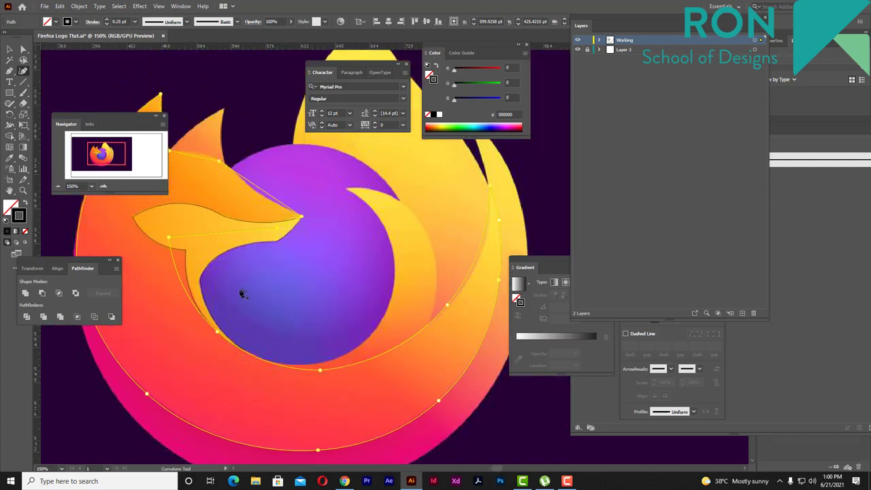
pyautogui.moveTo(189, 253)
pyautogui.mouseDown()
pyautogui.moveTo(238, 261)
pyautogui.moveTo(262, 252)
pyautogui.mouseUp()
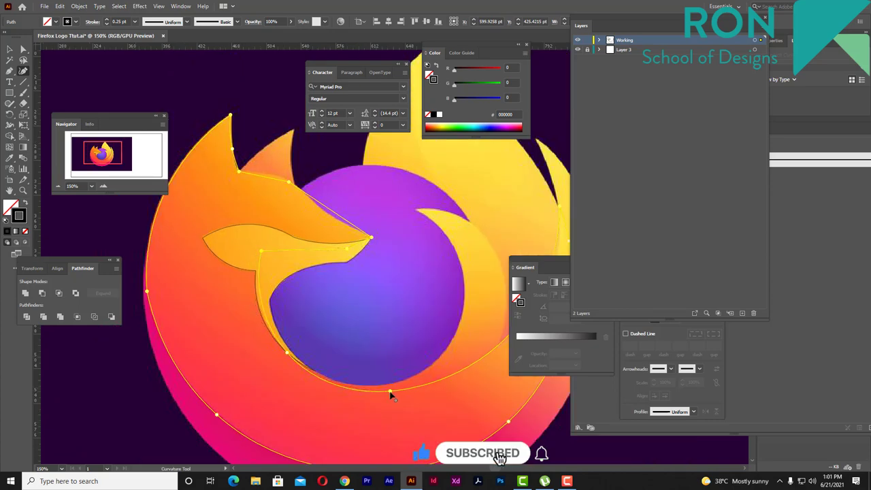
# Step: Extend the fox outline along the head's upper edge to the snout and finish the path
pyautogui.scroll(-1, 392, 393)
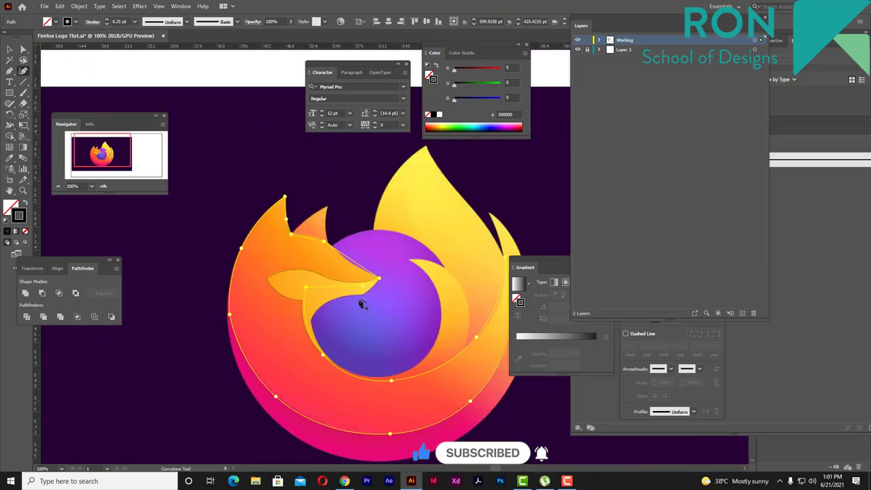
pyautogui.scroll(1, 333, 288)
pyautogui.scroll(-1, 392, 295)
pyautogui.scroll(-1, 372, 297)
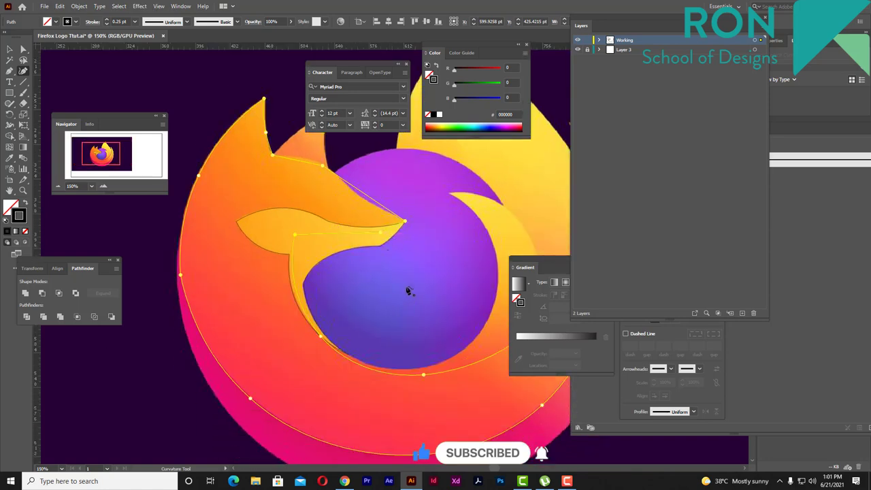
pyautogui.scroll(1, 370, 188)
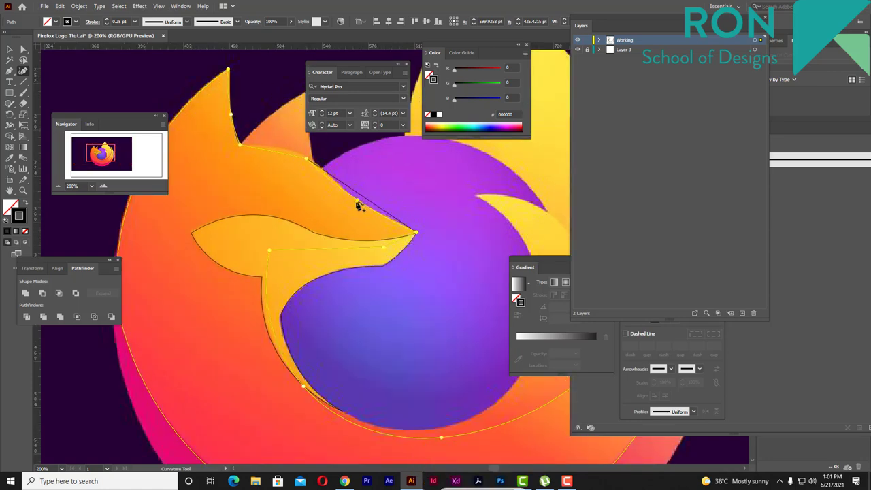
pyautogui.scroll(2, 331, 185)
pyautogui.click(289, 134)
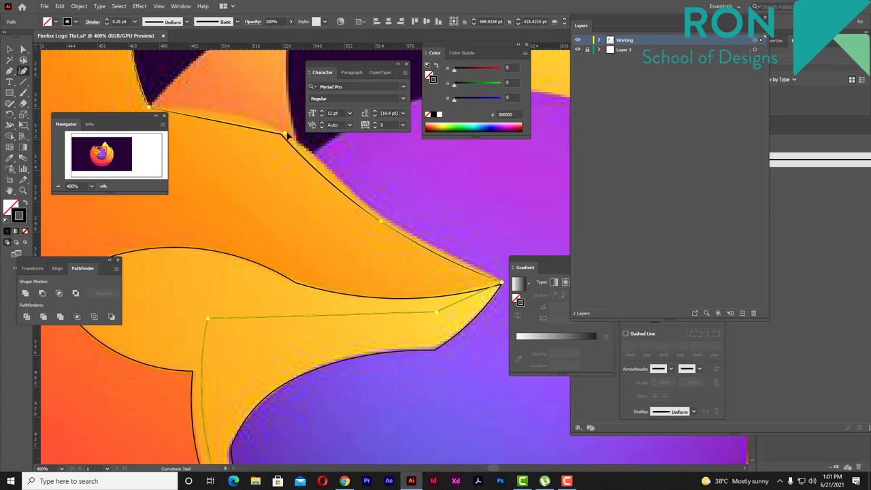
pyautogui.press('Escape')
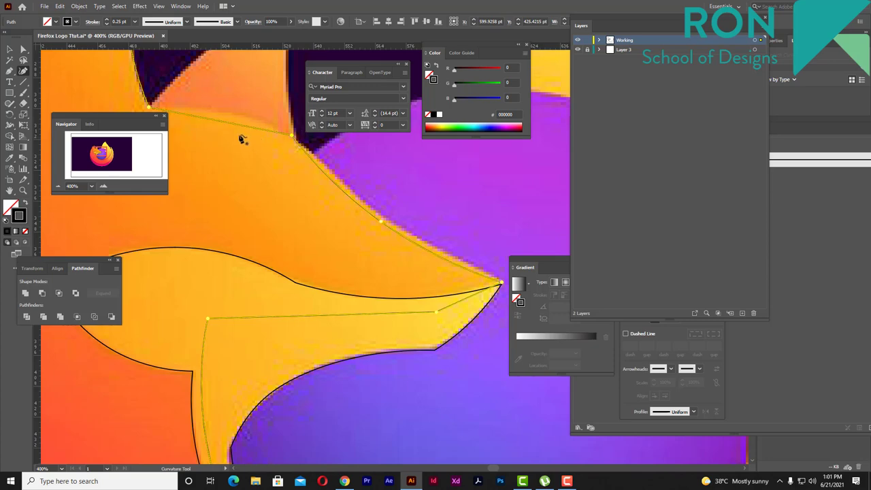
# Step: Zoom in on the snout tip and show the Stroke settings
pyautogui.scroll(-1, 299, 159)
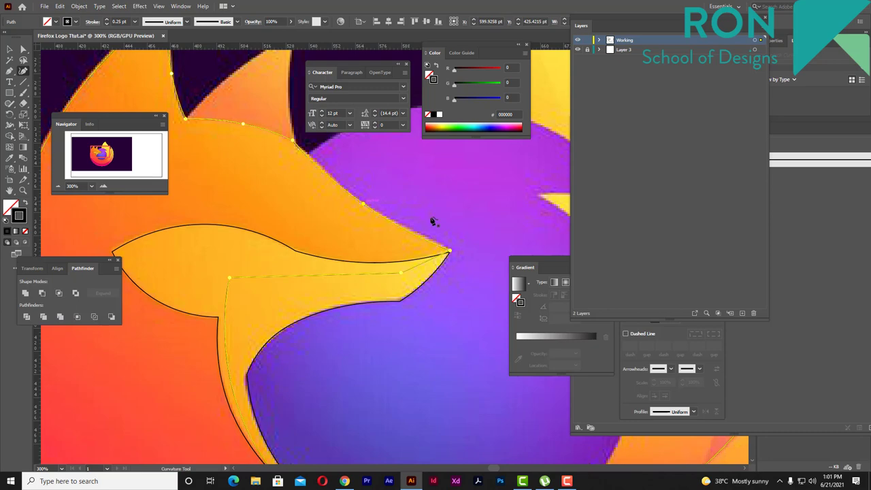
pyautogui.scroll(-1, 432, 219)
pyautogui.scroll(2, 449, 249)
pyautogui.scroll(2, 449, 249)
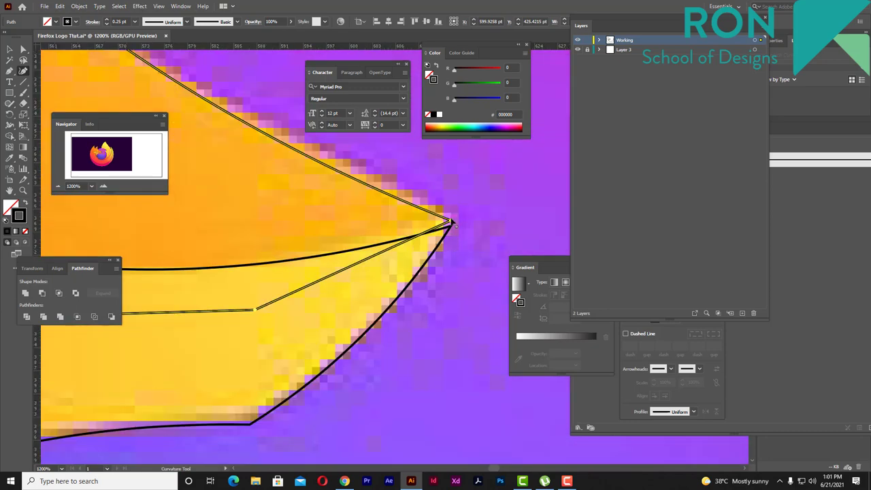
pyautogui.scroll(-1, 477, 227)
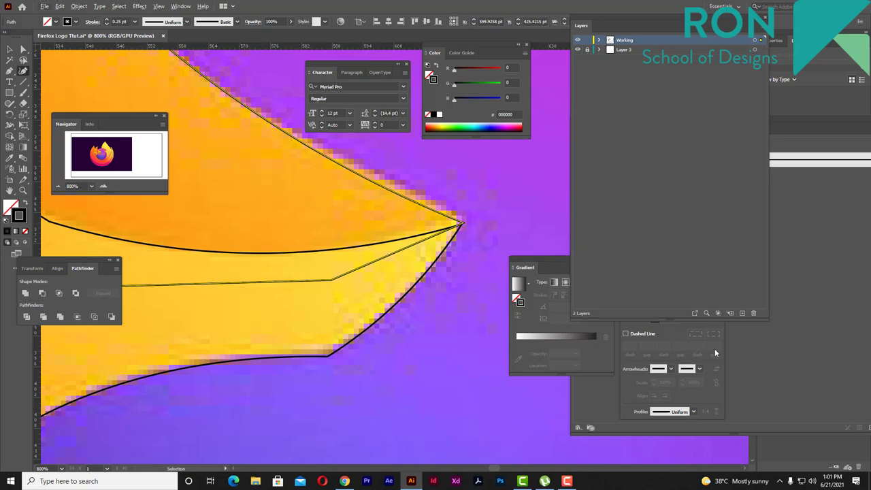
pyautogui.click(677, 338)
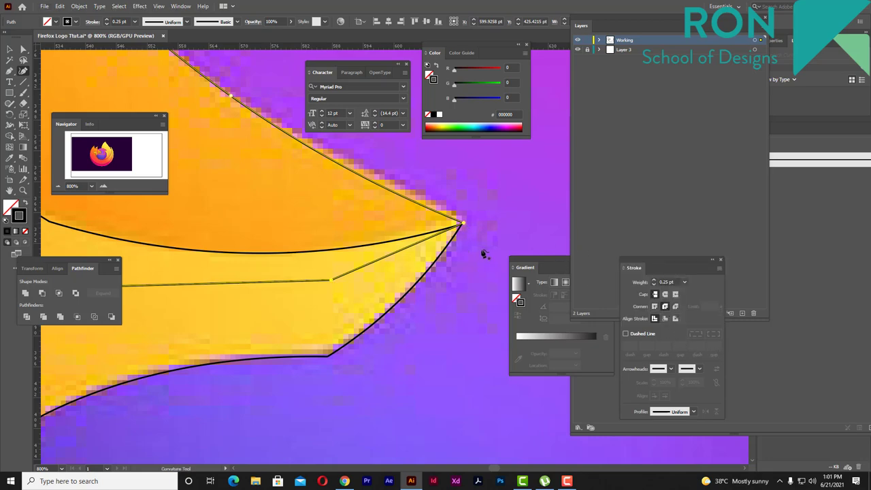
pyautogui.scroll(-3, 459, 242)
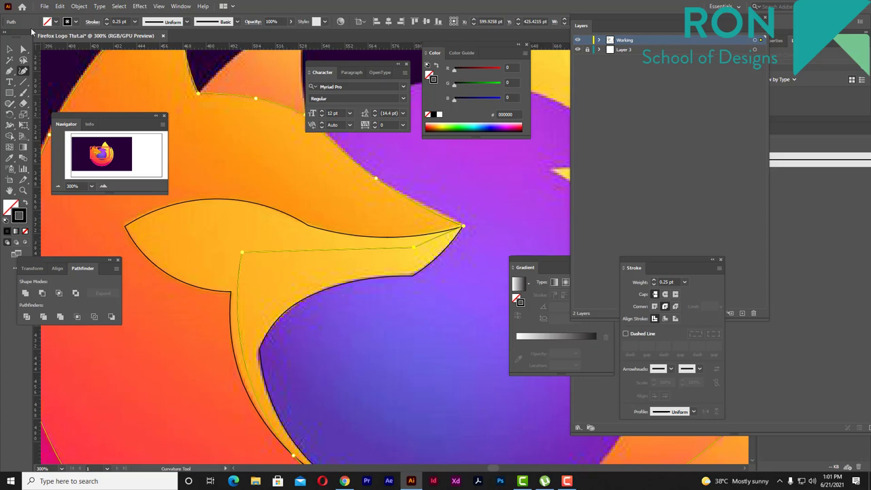
pyautogui.scroll(-3, 253, 143)
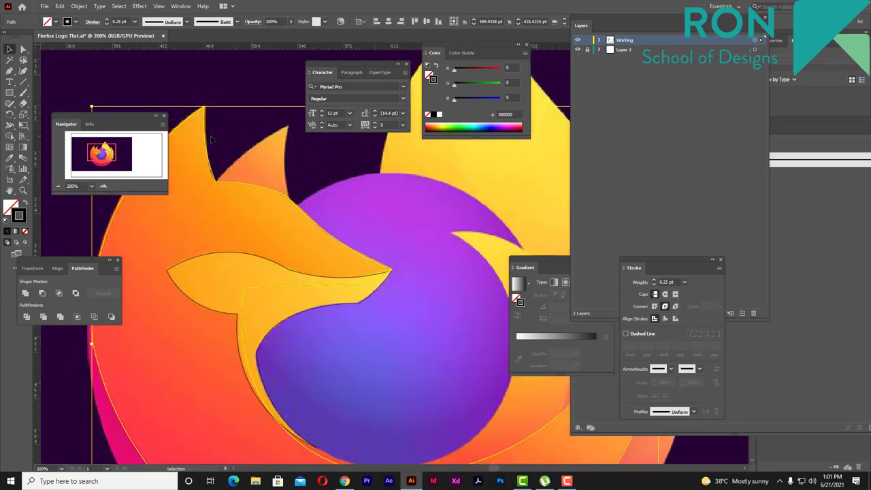
pyautogui.scroll(4, 209, 136)
# Step: Reshape the head outline's top tip, left edge and lower point to match the reference
pyautogui.hotkey('shift', '`')
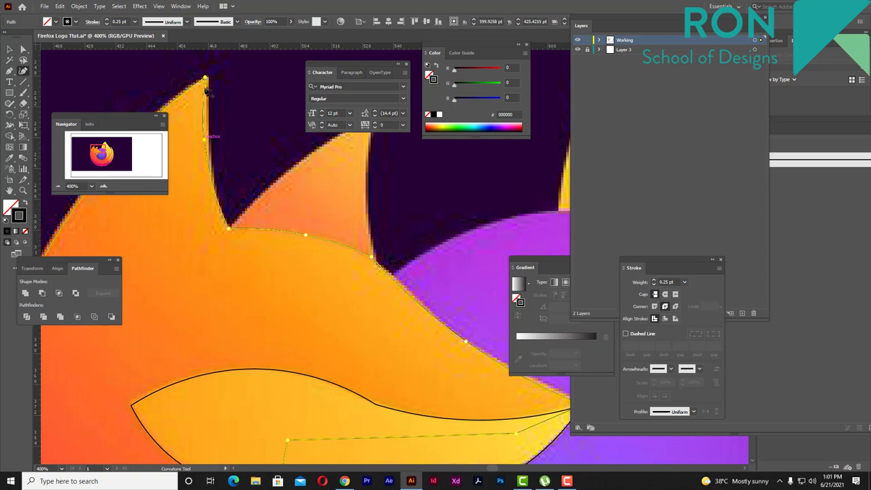
pyautogui.scroll(2, 206, 75)
pyautogui.moveTo(207, 88); pyautogui.dragTo(215, 86)
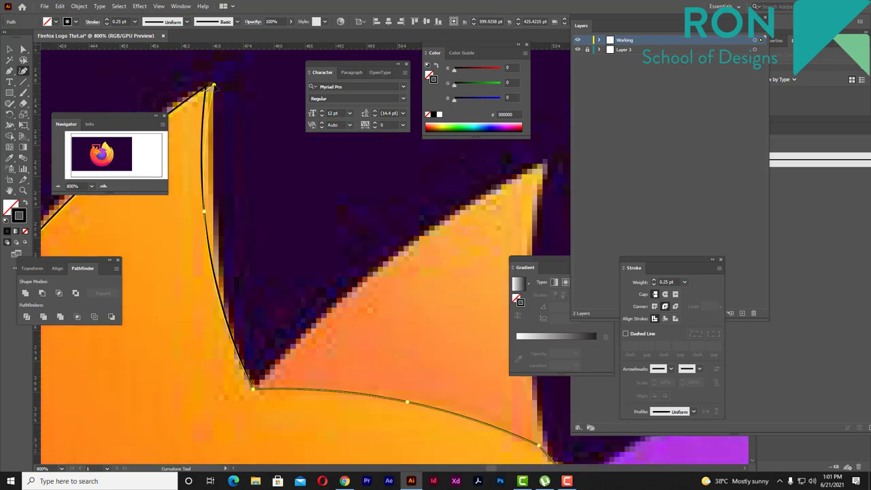
pyautogui.moveTo(205, 213); pyautogui.dragTo(216, 209)
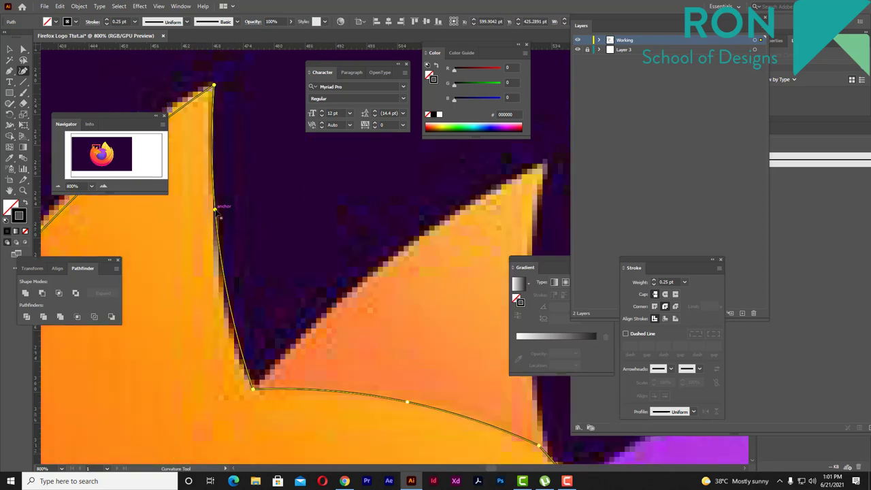
pyautogui.scroll(-3, 215, 211)
pyautogui.scroll(1, 245, 218)
pyautogui.scroll(1, 250, 229)
pyautogui.scroll(1, 262, 217)
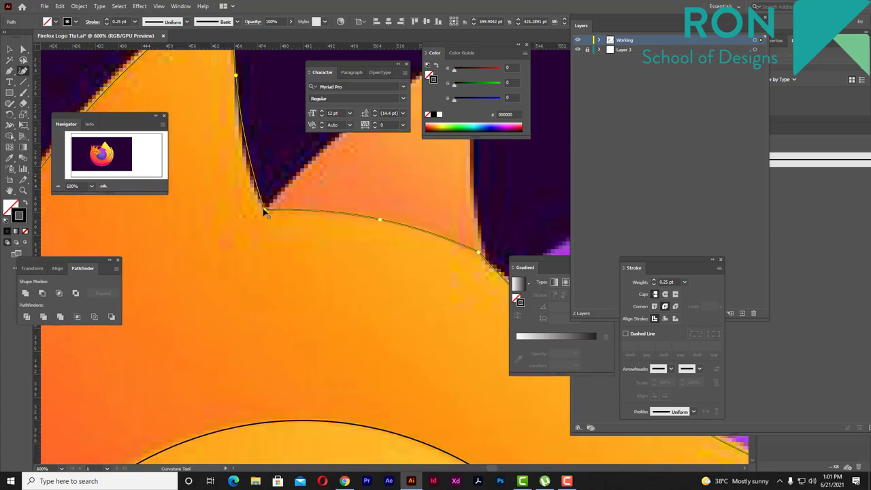
pyautogui.moveTo(264, 212); pyautogui.dragTo(272, 212)
# Step: Switch to the Selection tool and deselect the fox head outline
pyautogui.scroll(-5, 272, 213)
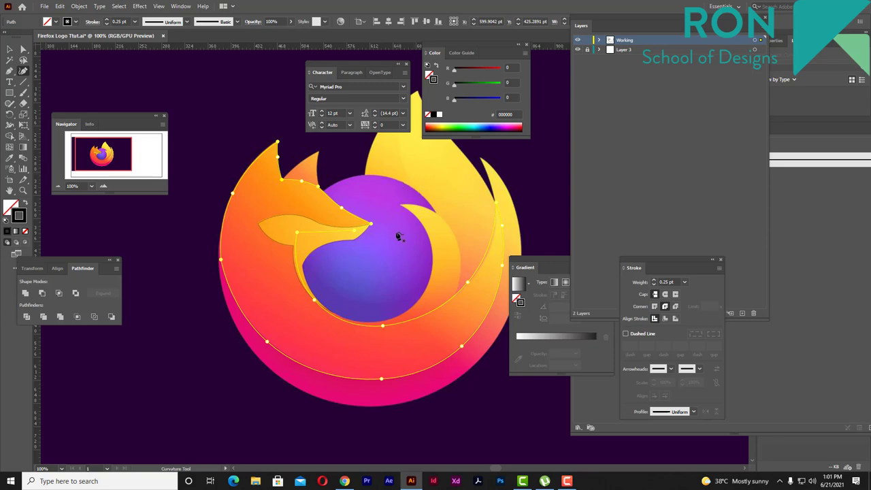
pyautogui.scroll(-1, 400, 236)
pyautogui.scroll(1, 269, 205)
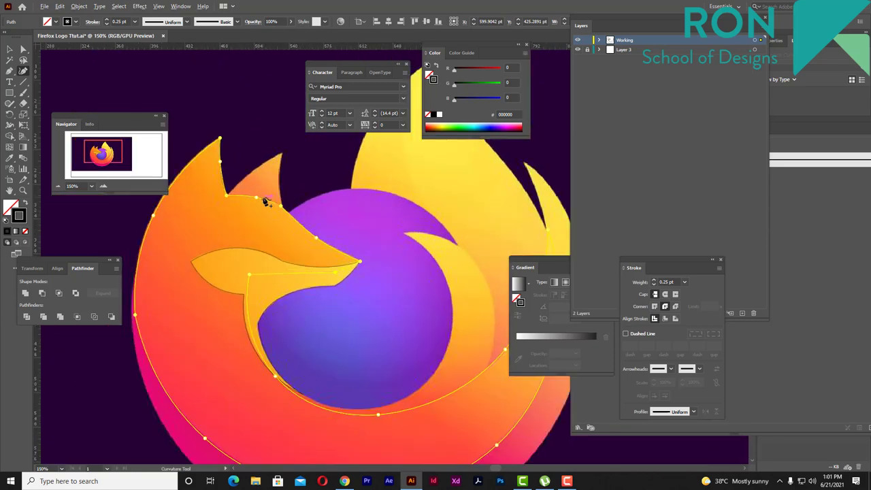
pyautogui.click(14, 50)
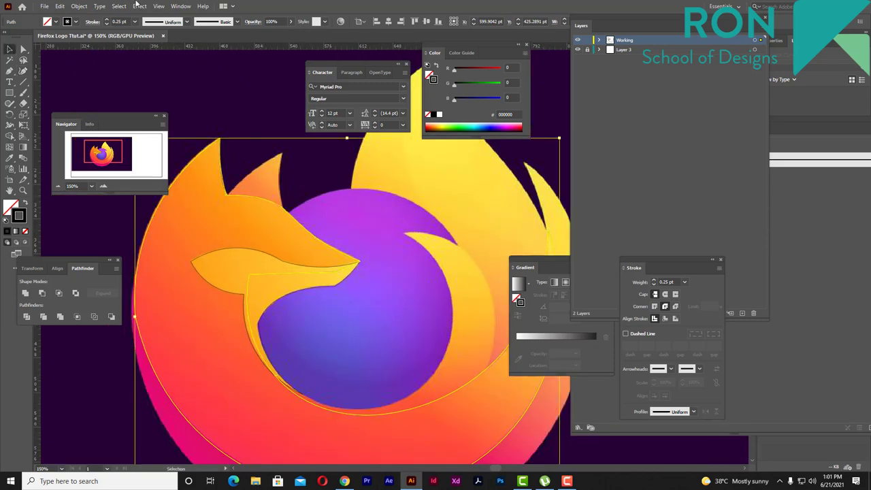
pyautogui.click(310, 161)
# Step: Draw a closed triangular ear shape from the ear notch to the tip and lower-right corner
pyautogui.scroll(2, 277, 170)
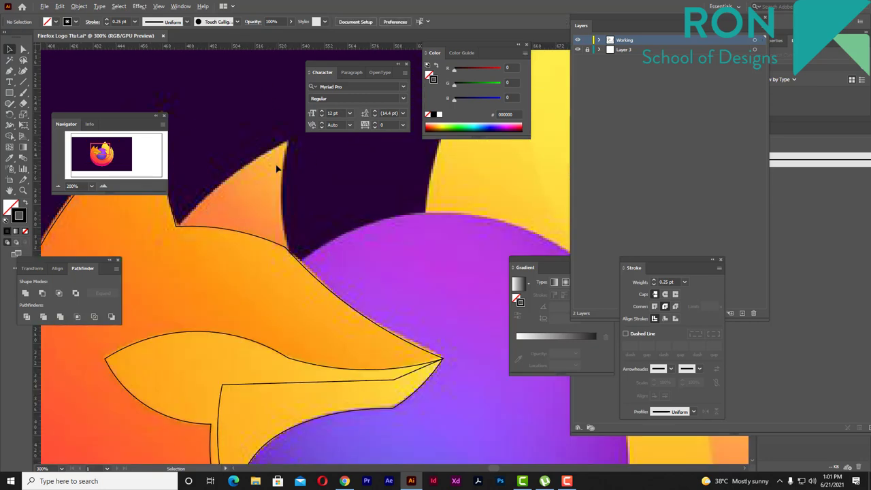
pyautogui.press('p')
pyautogui.click(179, 224)
pyautogui.click(287, 142)
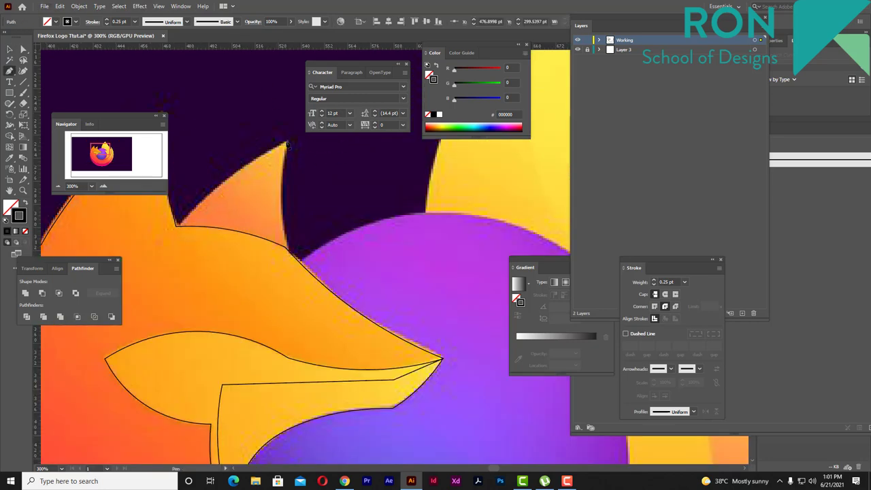
pyautogui.click(290, 253)
pyautogui.click(179, 224)
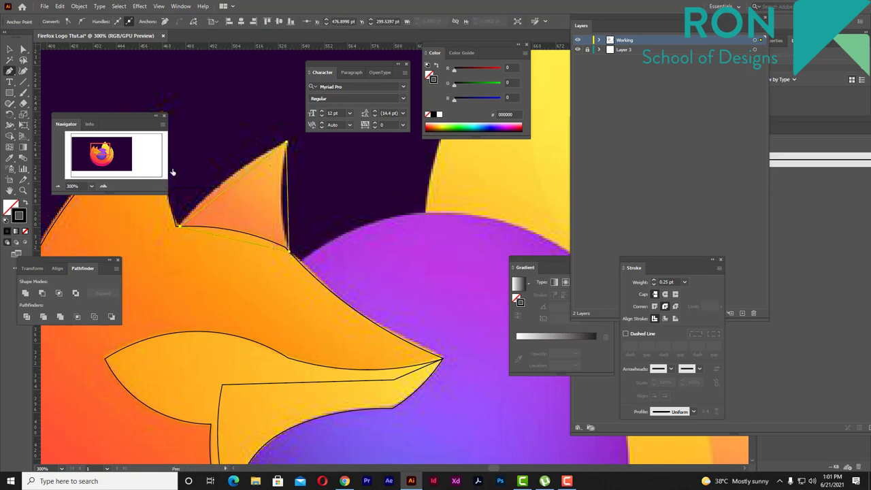
# Step: Curve the ear's upper edge outward and its right edge inward, then deselect it
pyautogui.hotkey('shift', '`')
pyautogui.click(225, 184)
pyautogui.moveTo(225, 183); pyautogui.dragTo(225, 180)
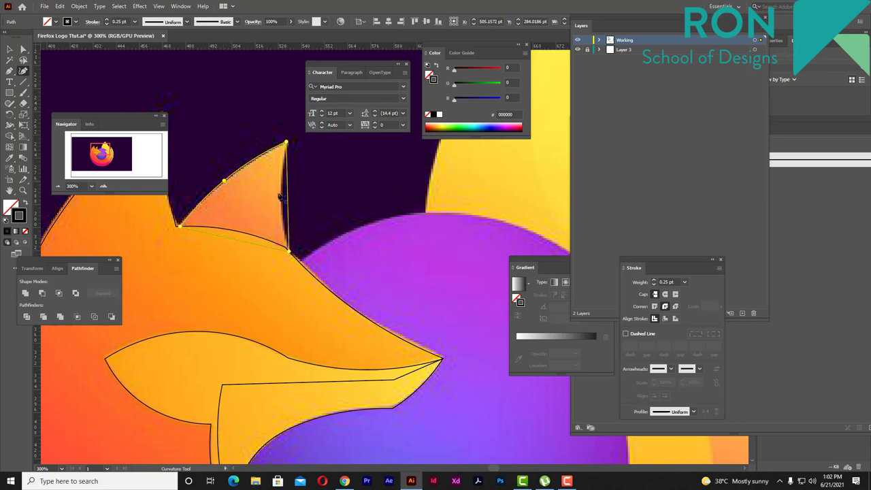
pyautogui.moveTo(288, 196); pyautogui.dragTo(283, 201)
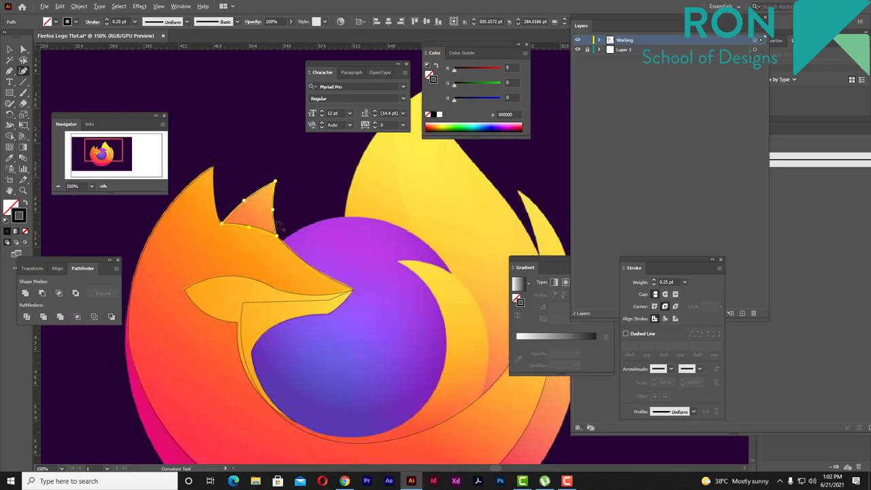
pyautogui.moveTo(253, 241); pyautogui.dragTo(306, 210)
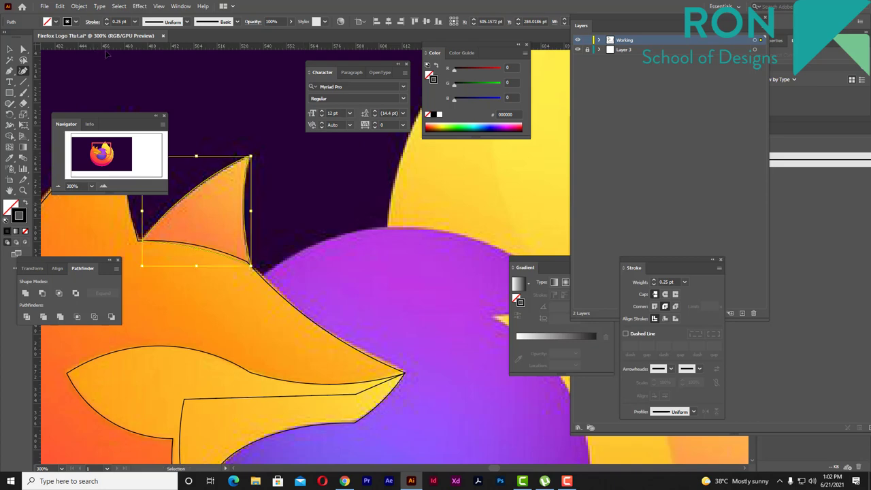
pyautogui.keyDown('ctrl'); pyautogui.click(82, 84); pyautogui.keyUp('ctrl')
pyautogui.scroll(-2, 318, 164)
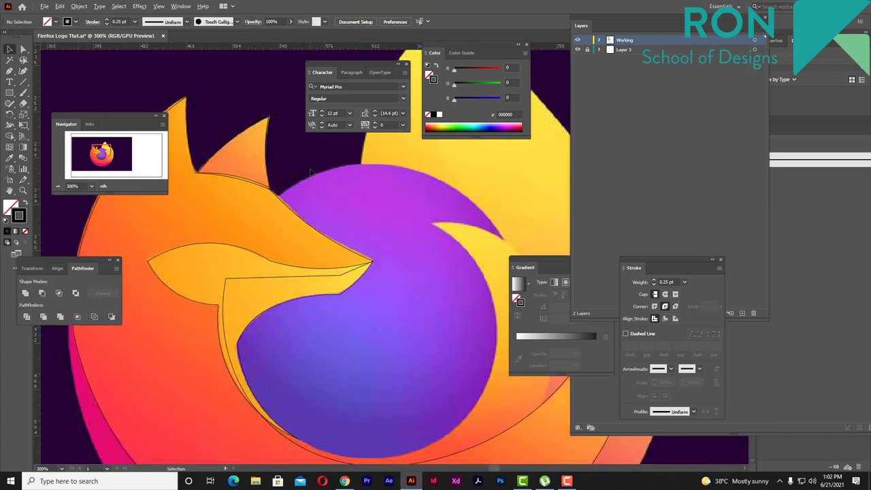
pyautogui.scroll(-2, 333, 181)
pyautogui.scroll(-1, 344, 194)
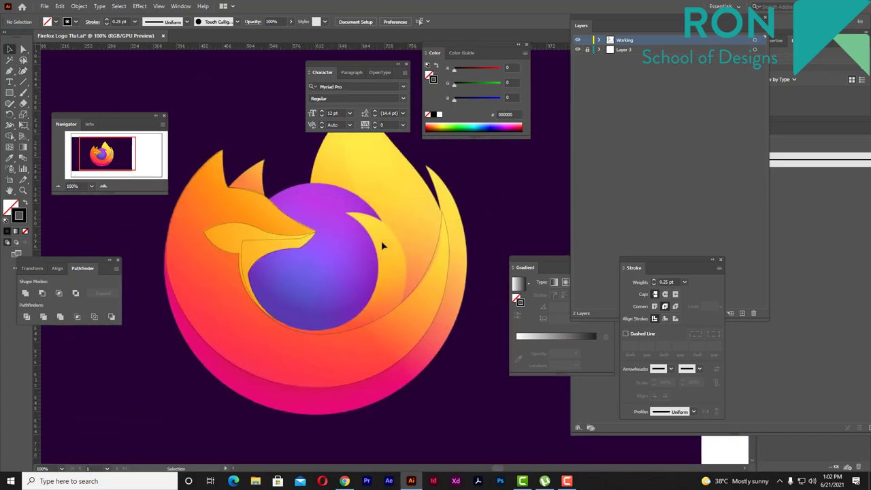
pyautogui.scroll(1, 384, 243)
pyautogui.scroll(1, 372, 231)
# Step: Draw a rough crescent outline from its upper tip to a curved lower point and corner
pyautogui.moveTo(374, 230); pyautogui.dragTo(351, 193)
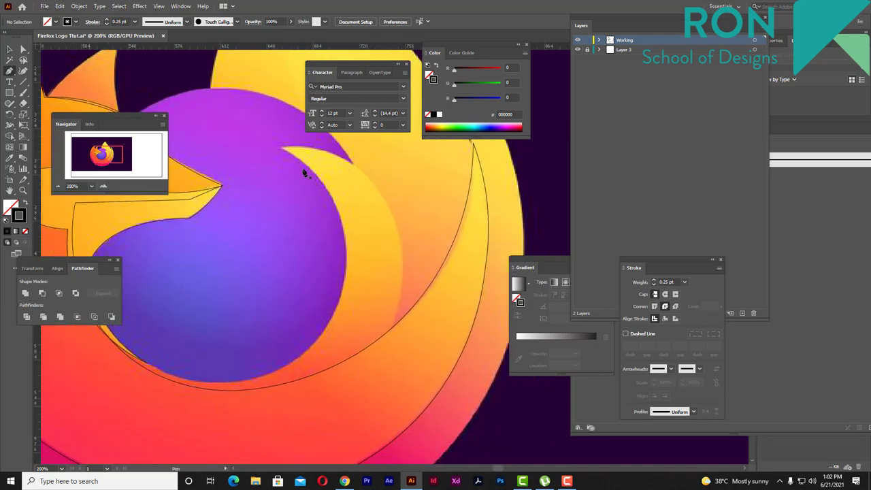
pyautogui.click(280, 148)
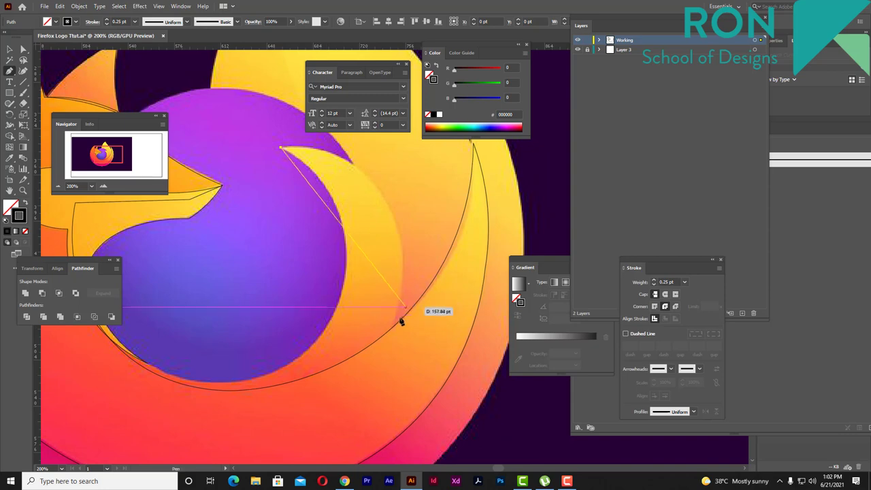
pyautogui.moveTo(395, 335)
pyautogui.mouseDown()
pyautogui.moveTo(129, 414)
pyautogui.moveTo(157, 418)
pyautogui.mouseUp()
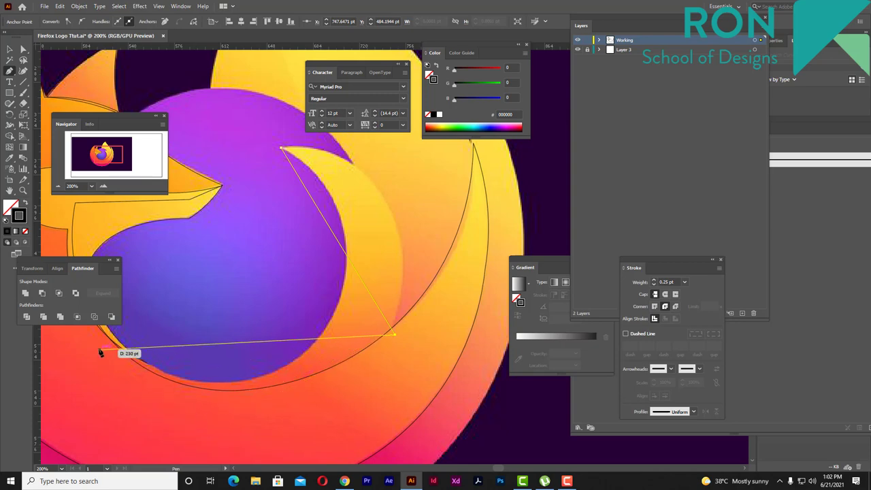
pyautogui.moveTo(157, 418); pyautogui.dragTo(345, 287)
pyautogui.click(343, 280)
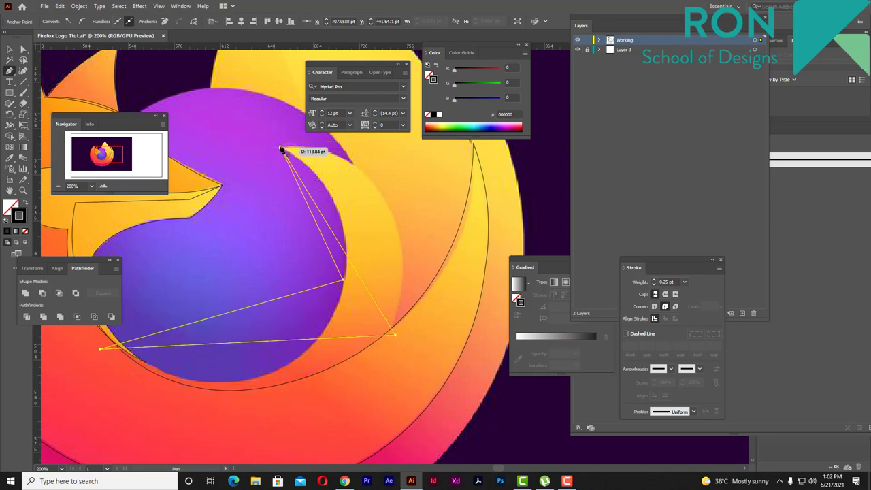
# Step: Reshape the crescent's lower curve, top point and outer bulge to match the reference
pyautogui.hotkey('shift', '`')
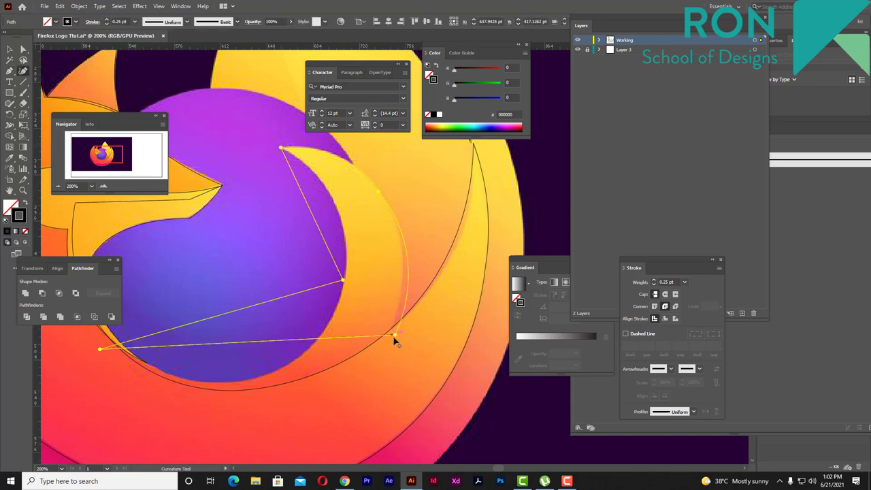
pyautogui.scroll(2, 395, 337)
pyautogui.moveTo(382, 346); pyautogui.dragTo(370, 356)
pyautogui.scroll(3, 386, 331)
pyautogui.scroll(1, 292, 132)
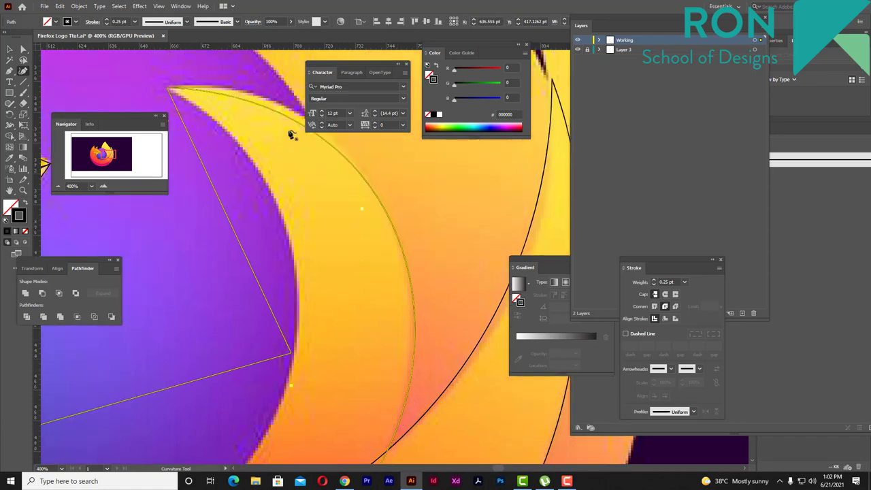
pyautogui.scroll(1, 269, 159)
pyautogui.moveTo(245, 156); pyautogui.dragTo(281, 181)
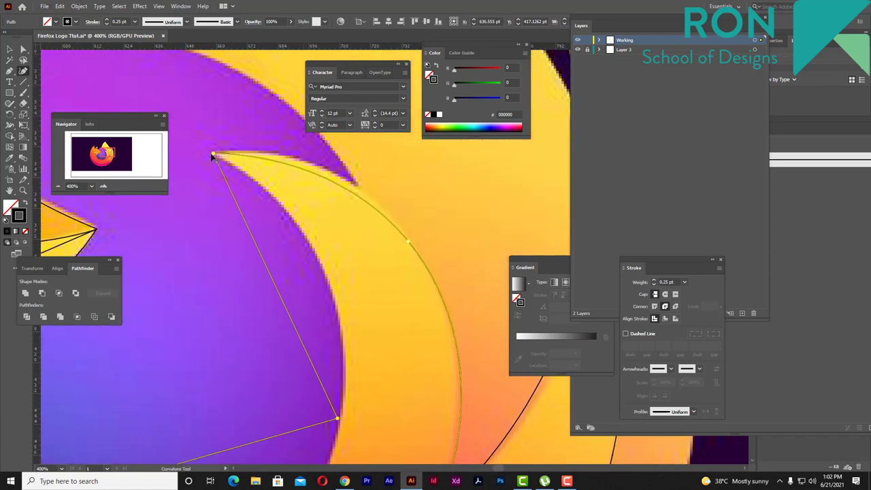
pyautogui.moveTo(212, 156); pyautogui.dragTo(215, 152)
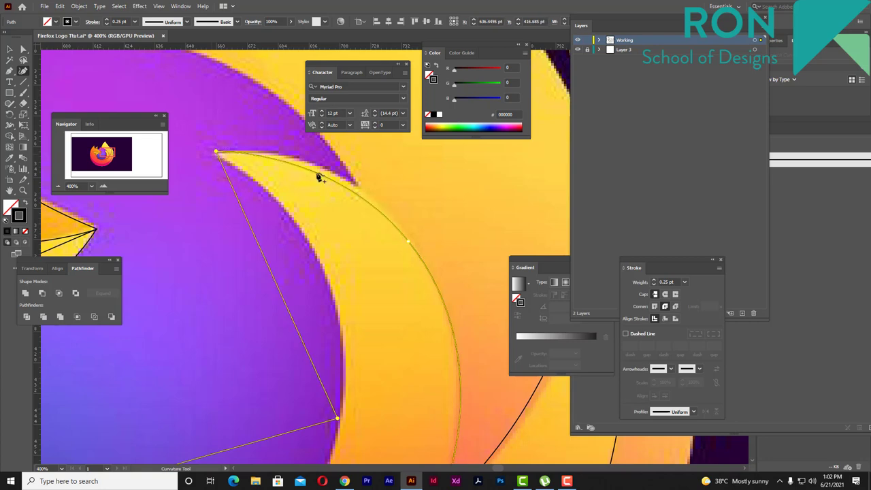
pyautogui.moveTo(320, 177); pyautogui.dragTo(322, 171)
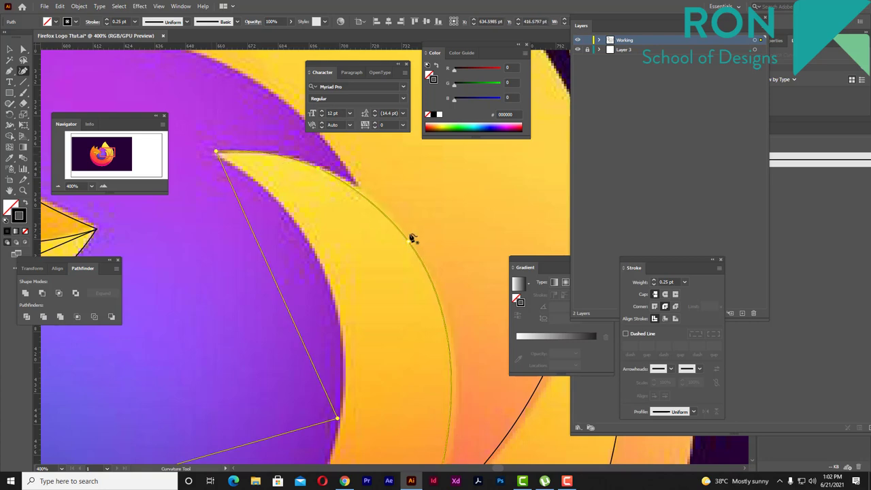
pyautogui.scroll(-3, 422, 252)
# Step: Add anchors along the crescent and globe edge, bending the bottom segment to follow the globe
pyautogui.click(409, 169)
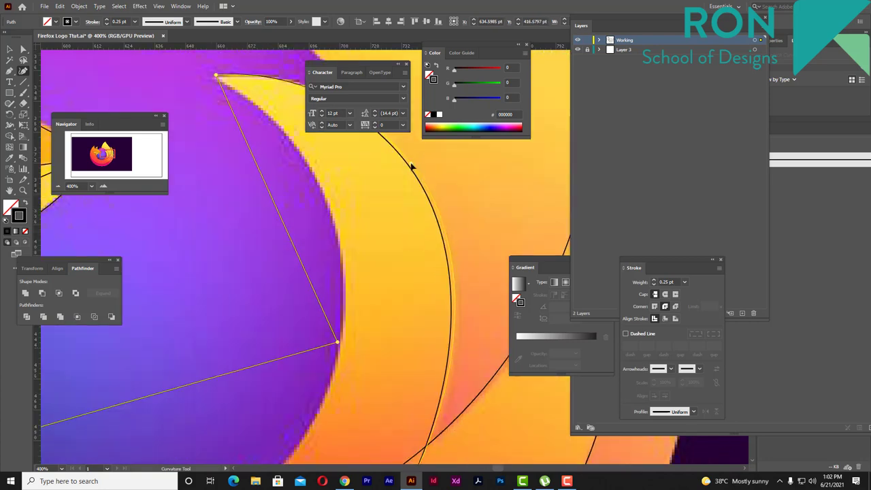
pyautogui.scroll(-2, 435, 177)
pyautogui.scroll(1, 412, 233)
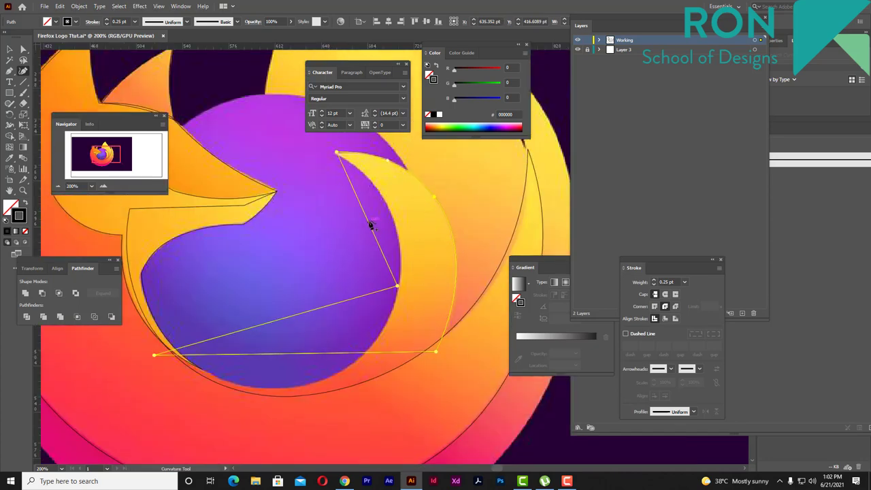
pyautogui.click(389, 211)
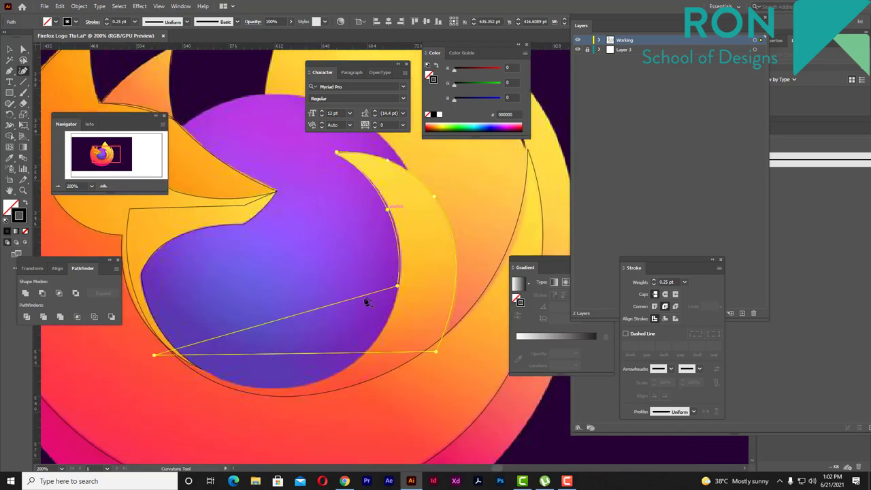
pyautogui.scroll(-2, 366, 302)
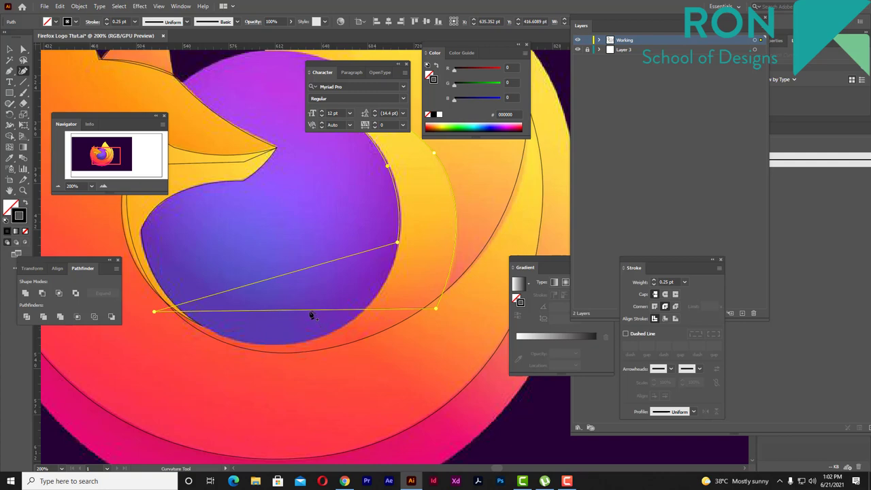
pyautogui.moveTo(310, 312); pyautogui.dragTo(299, 358)
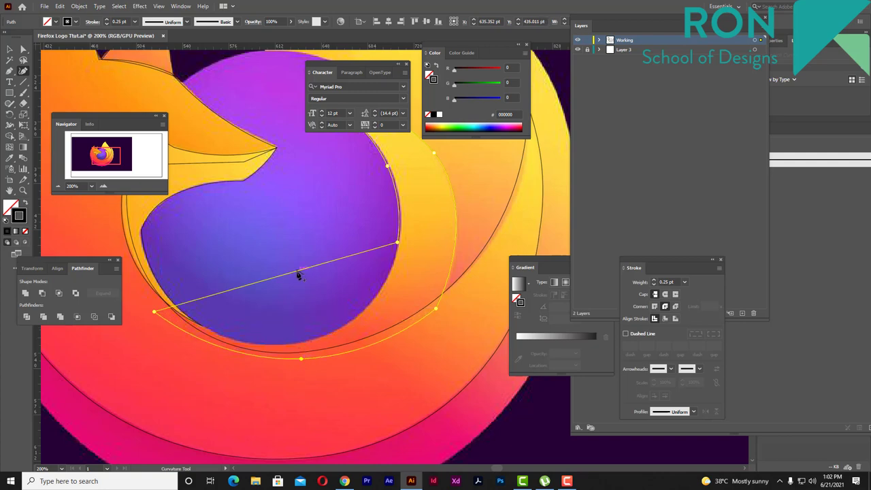
pyautogui.moveTo(299, 275); pyautogui.dragTo(351, 322)
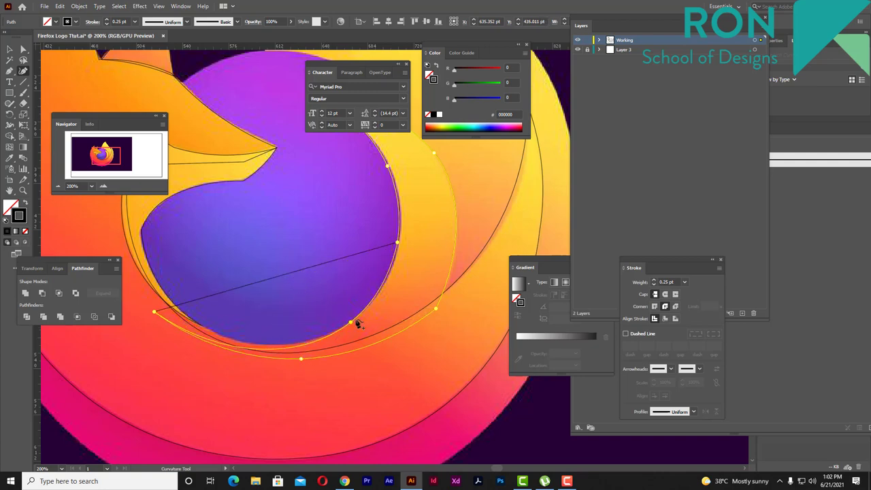
pyautogui.keyDown('alt'); pyautogui.scroll(1, 224, 342); pyautogui.keyUp('alt')
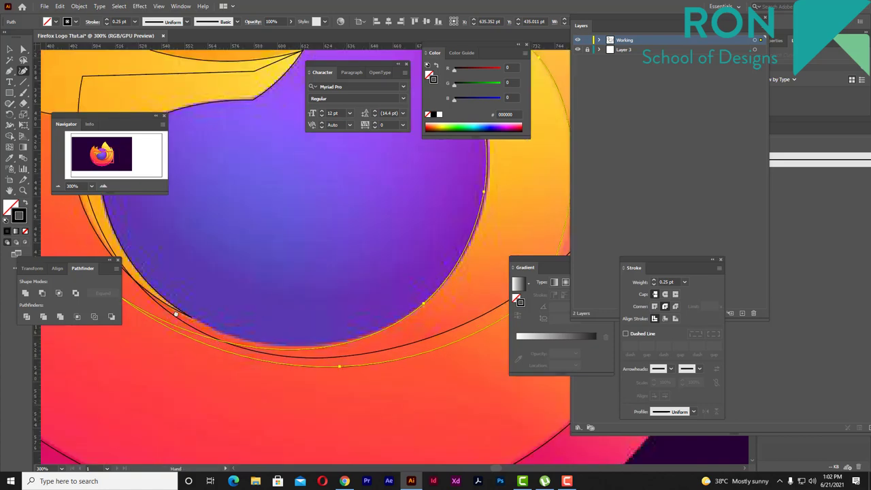
# Step: Fit the curve under the globe's lower edge with an extra anchor, then select the path
pyautogui.moveTo(139, 317)
pyautogui.mouseDown()
pyautogui.moveTo(207, 318)
pyautogui.moveTo(193, 275)
pyautogui.mouseUp()
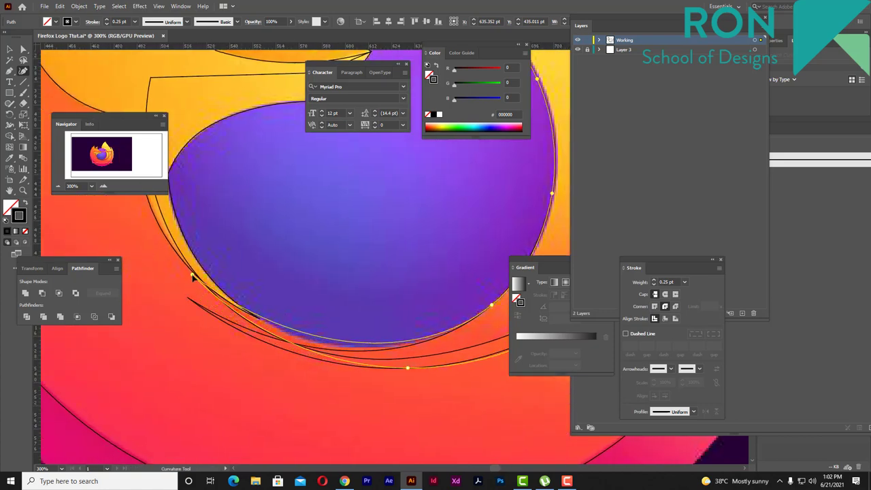
pyautogui.click(314, 339)
pyautogui.click(311, 338)
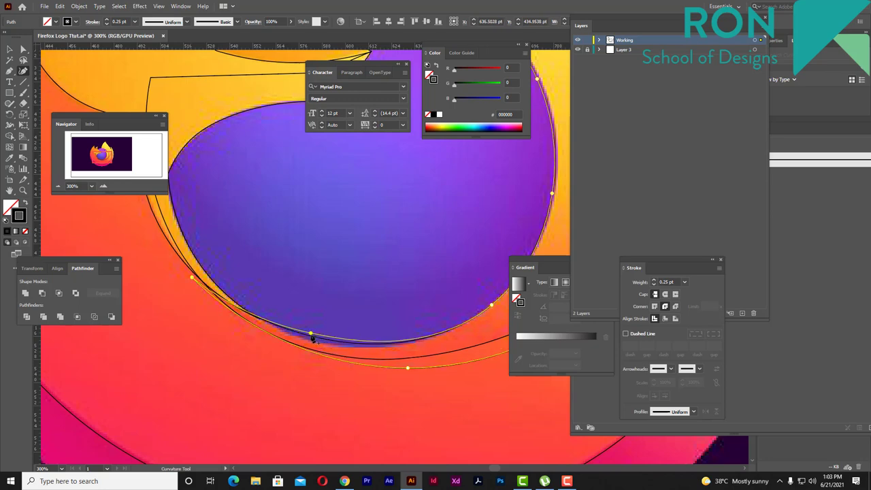
pyautogui.keyDown('alt'); pyautogui.scroll(-1, 316, 337); pyautogui.keyUp('alt')
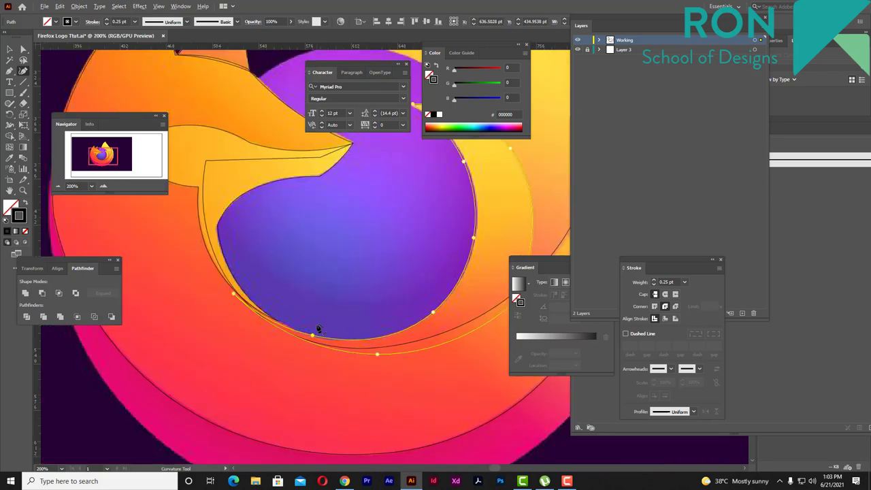
pyautogui.scroll(3, 432, 302)
pyautogui.hscroll(3, 356, 305)
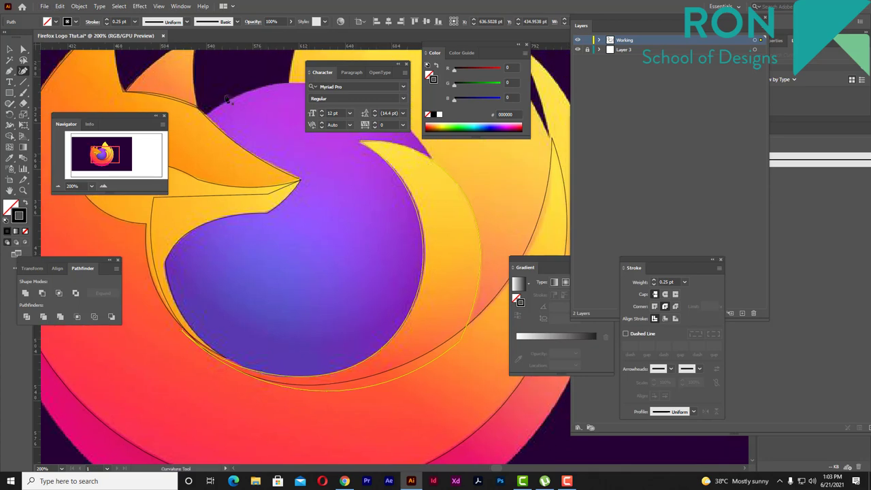
pyautogui.press('v')
pyautogui.click(9, 49)
# Step: Deselect the path and move the view around the logo's outer ring
pyautogui.click(338, 148)
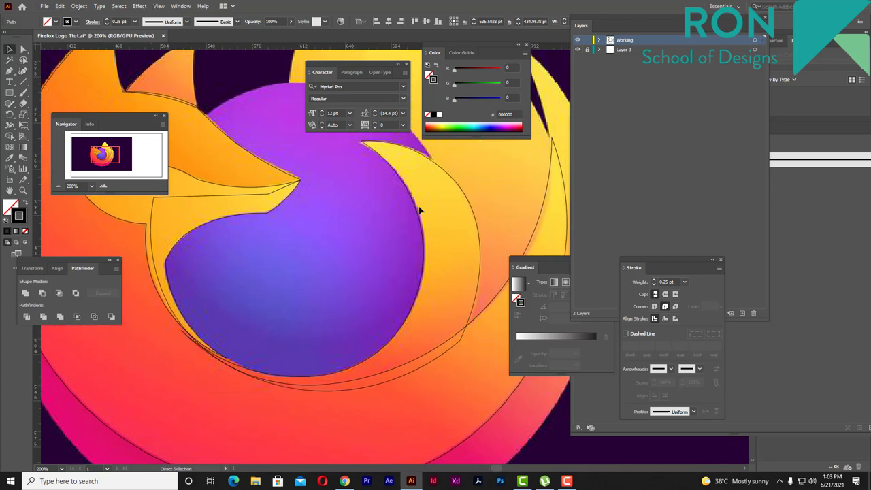
pyautogui.keyDown('alt'); pyautogui.scroll(-1, 399, 200); pyautogui.keyUp('alt')
pyautogui.keyDown('alt'); pyautogui.scroll(-1, 443, 210); pyautogui.keyUp('alt')
pyautogui.scroll(3, 435, 224)
pyautogui.hscroll(3, 436, 225)
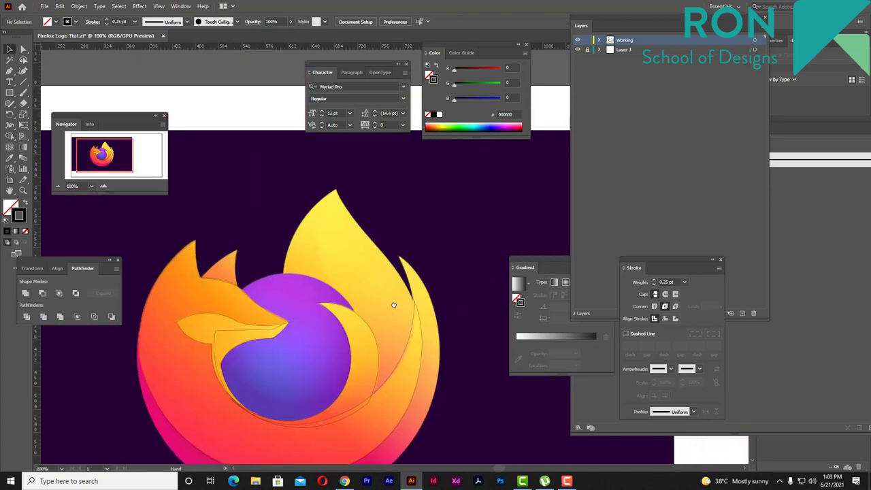
pyautogui.scroll(-1, 430, 252)
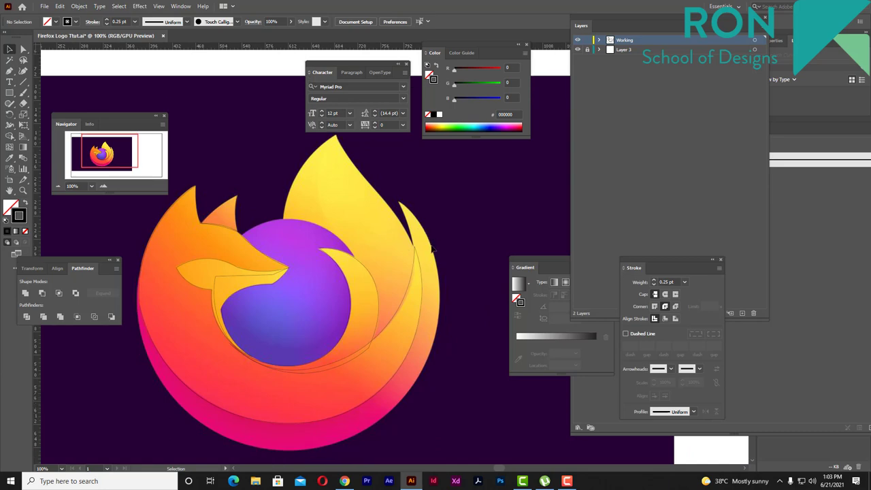
pyautogui.scroll(-3, 265, 226)
pyautogui.hscroll(-3, 266, 226)
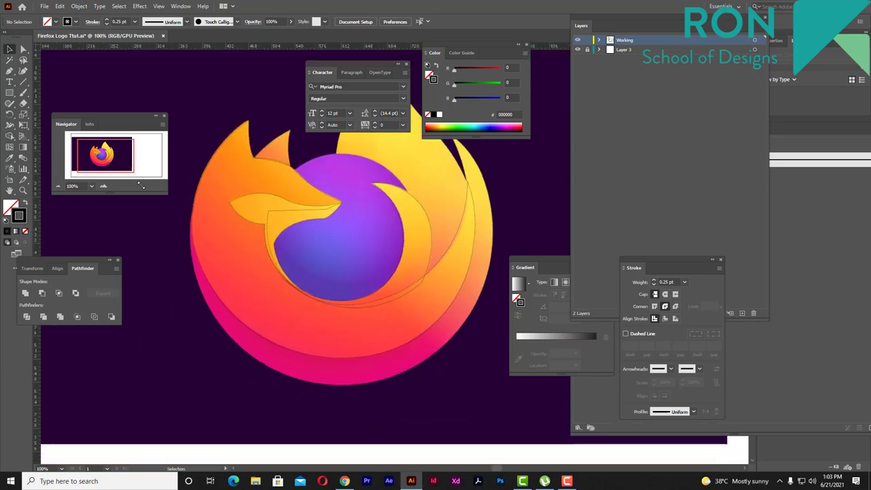
# Step: Draw a rough closed outline from the right flame's tip around the logo's bottom
pyautogui.press('p')
pyautogui.scroll(1, 197, 220)
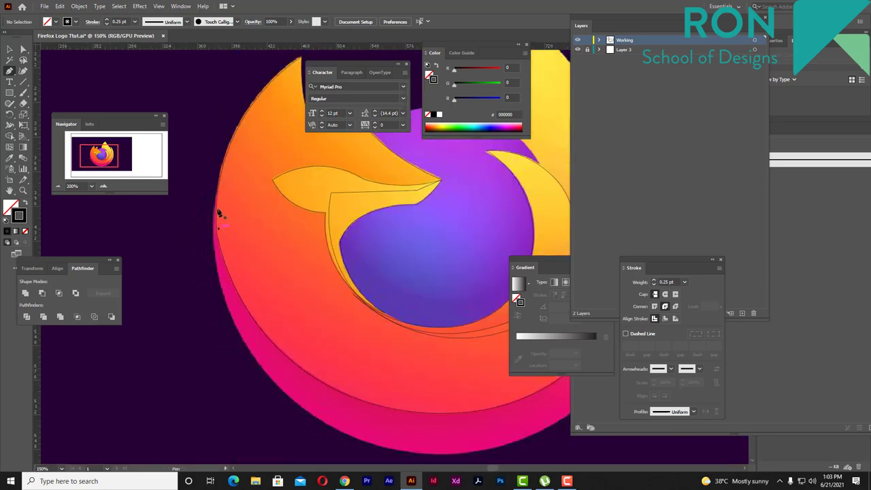
pyautogui.scroll(-2, 214, 233)
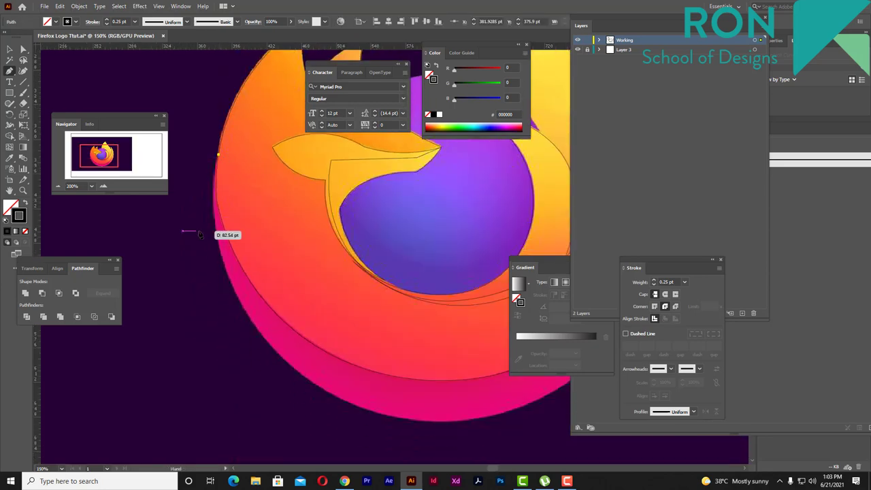
pyautogui.scroll(-2, 214, 233)
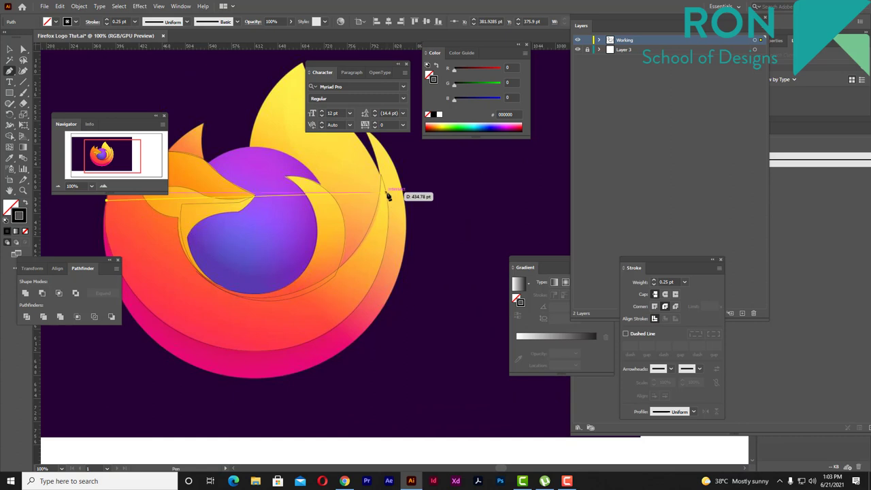
pyautogui.click(380, 173)
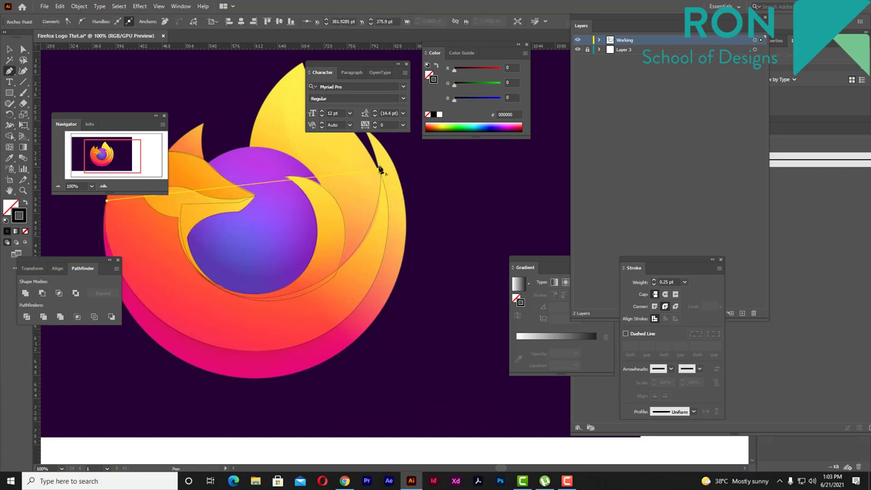
pyautogui.scroll(1, 381, 143)
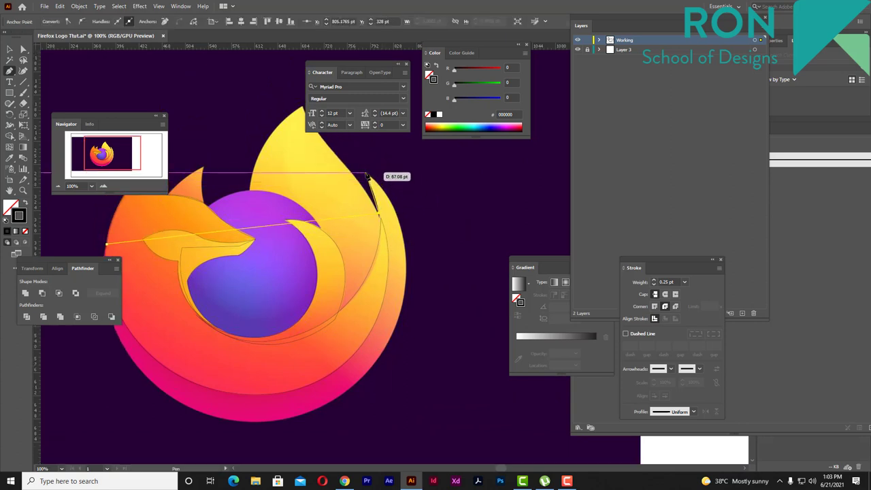
pyautogui.click(366, 173)
pyautogui.click(369, 371)
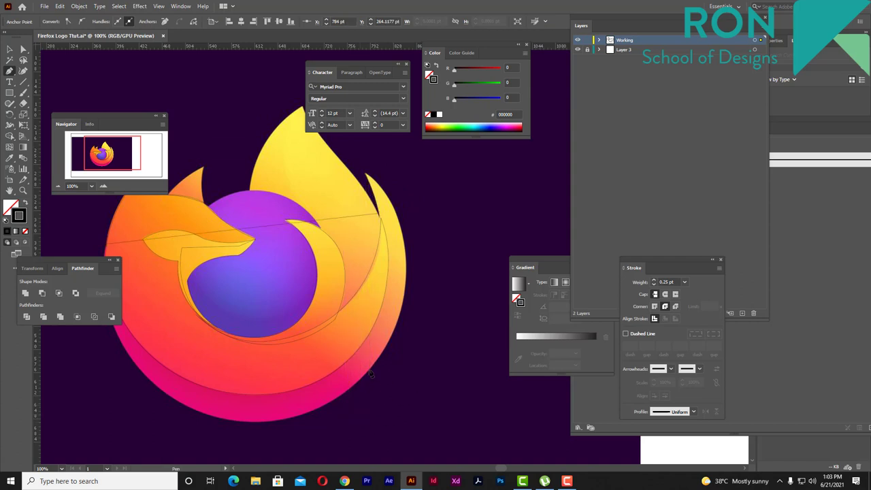
pyautogui.click(201, 412)
pyautogui.hscroll(-3, 201, 412)
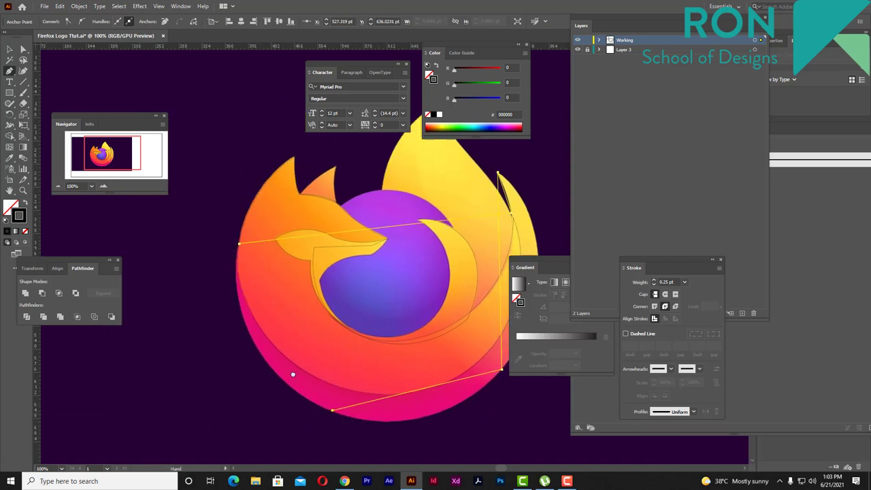
pyautogui.click(238, 247)
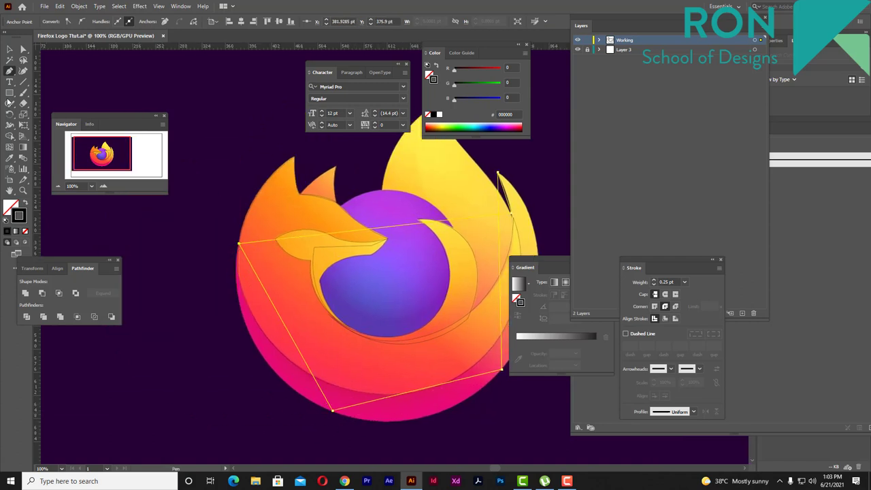
# Step: Bend the outline's left, bottom and right edges onto the outer ring
pyautogui.click(23, 70)
pyautogui.scroll(-1, 276, 325)
pyautogui.moveTo(289, 295); pyautogui.dragTo(254, 311)
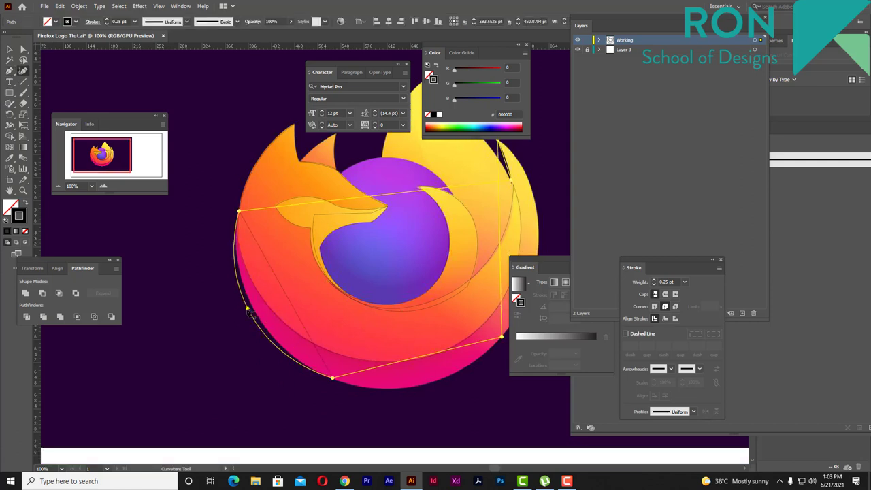
pyautogui.scroll(-1, 358, 345)
pyautogui.hscroll(2, 354, 340)
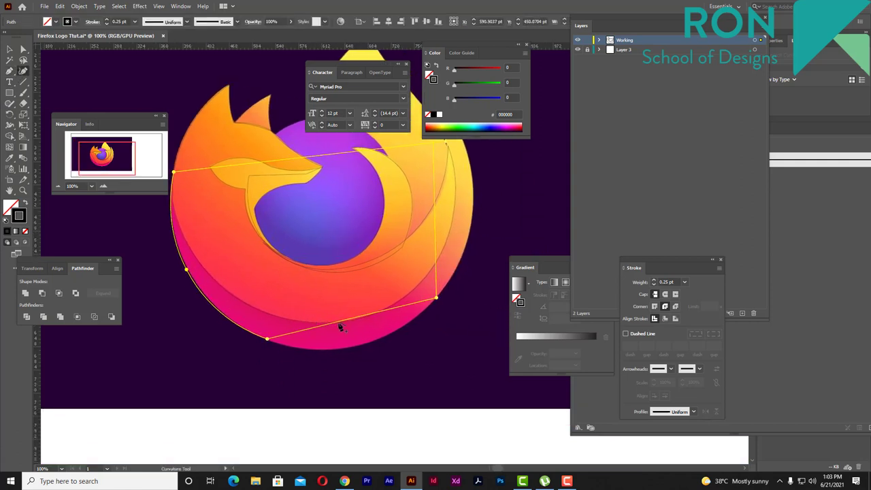
pyautogui.moveTo(355, 324); pyautogui.dragTo(364, 348)
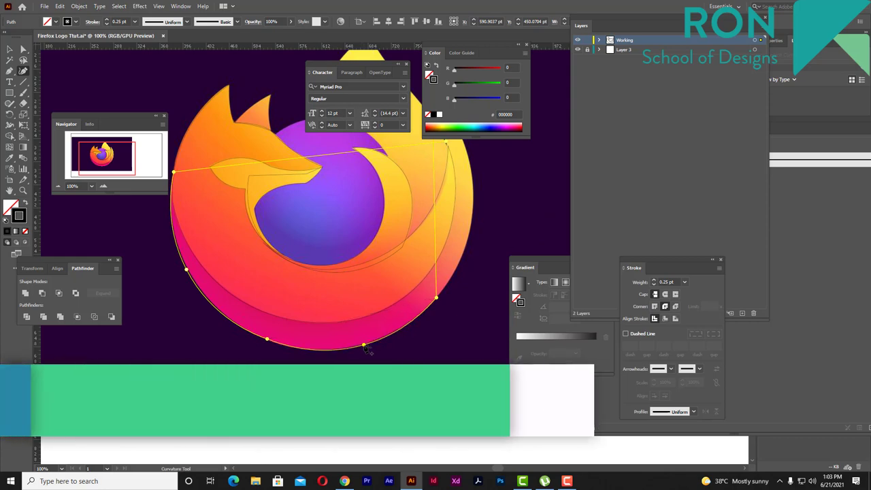
pyautogui.scroll(1, 367, 254)
pyautogui.hscroll(2, 366, 254)
pyautogui.moveTo(367, 254); pyautogui.dragTo(402, 234)
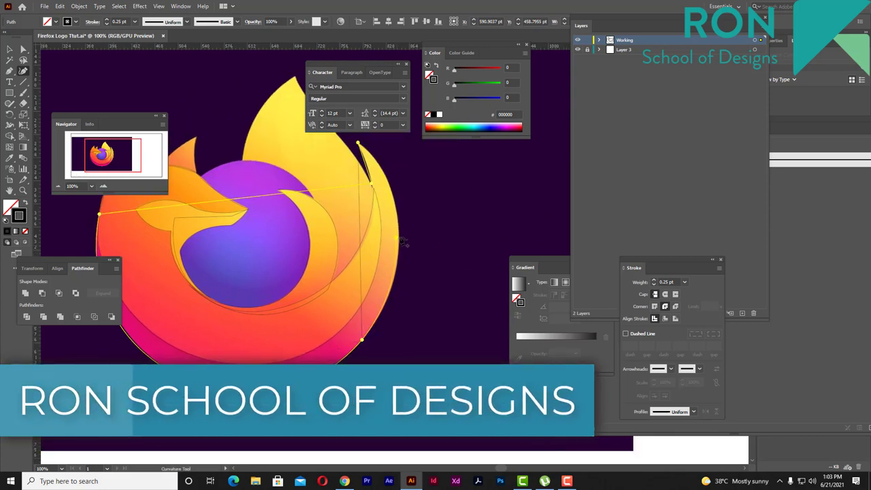
# Step: Add an anchor so the outline follows the outer rim, then return to the Selection tool
pyautogui.scroll(1, 387, 221)
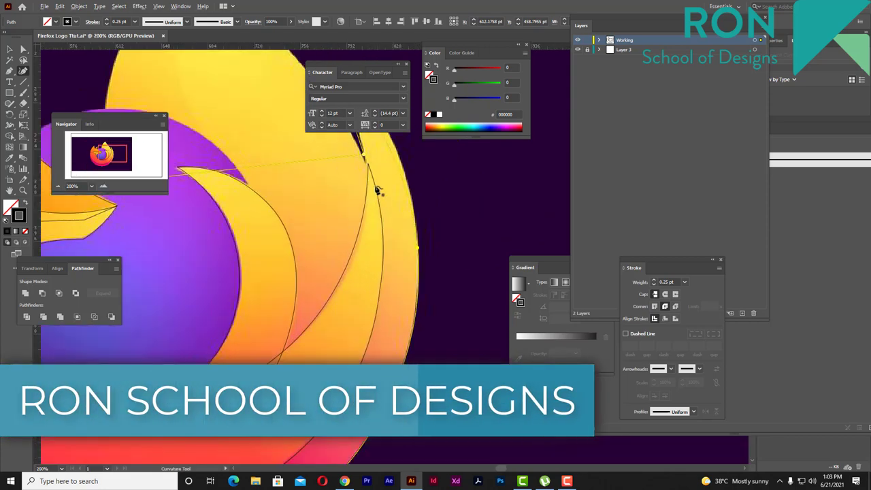
pyautogui.scroll(1, 378, 176)
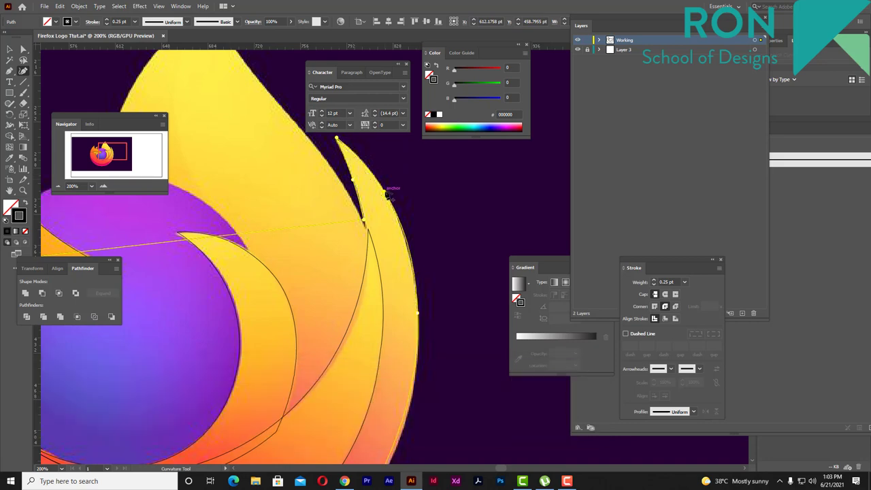
pyautogui.scroll(-1, 425, 245)
pyautogui.scroll(-2, 315, 224)
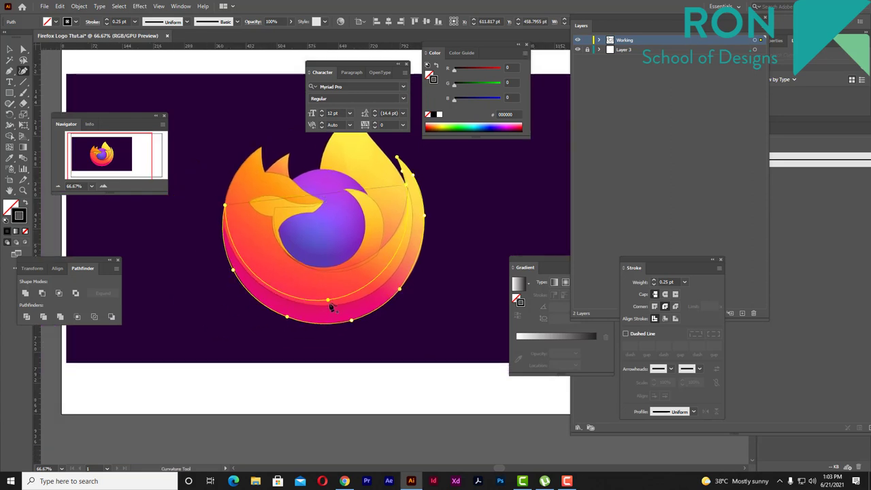
pyautogui.scroll(2, 390, 291)
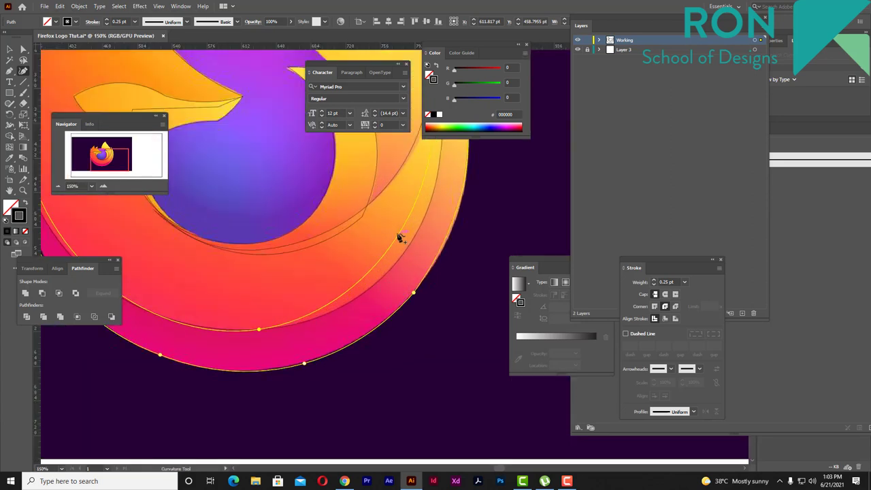
pyautogui.click(413, 240)
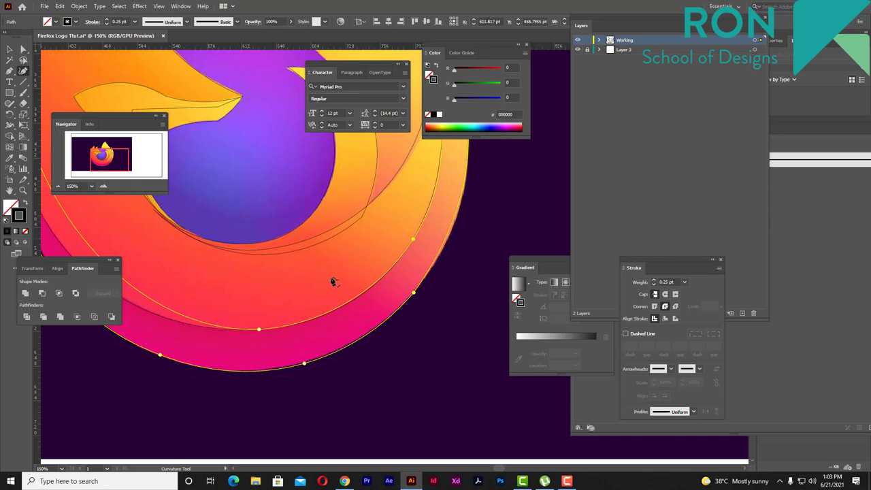
pyautogui.hscroll(-3, 333, 282)
pyautogui.hscroll(-2, 340, 307)
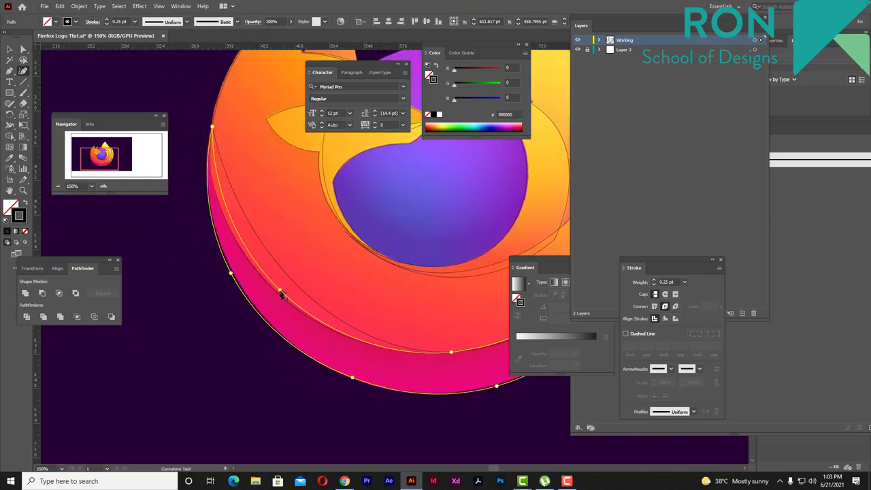
pyautogui.scroll(2, 211, 143)
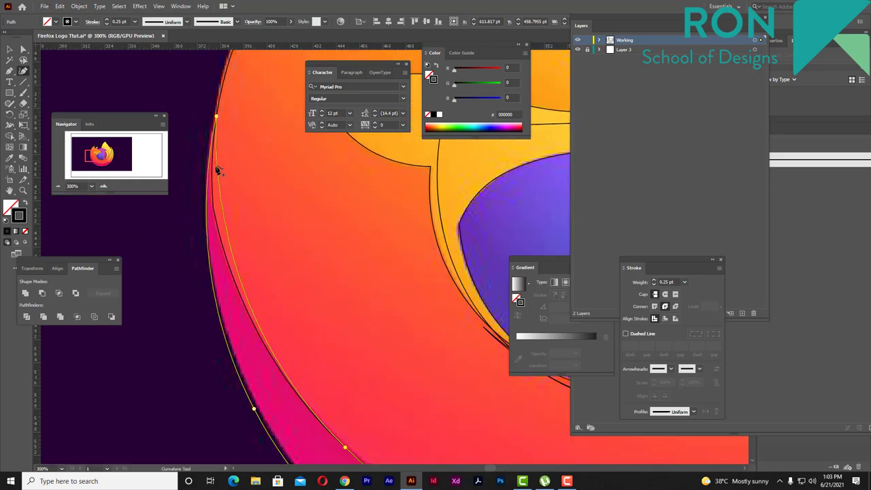
pyautogui.scroll(-2, 242, 184)
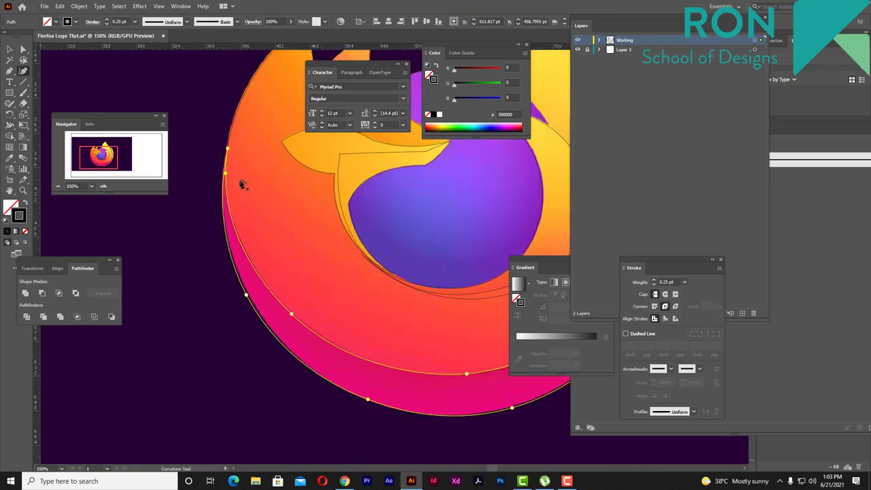
pyautogui.scroll(-2, 285, 190)
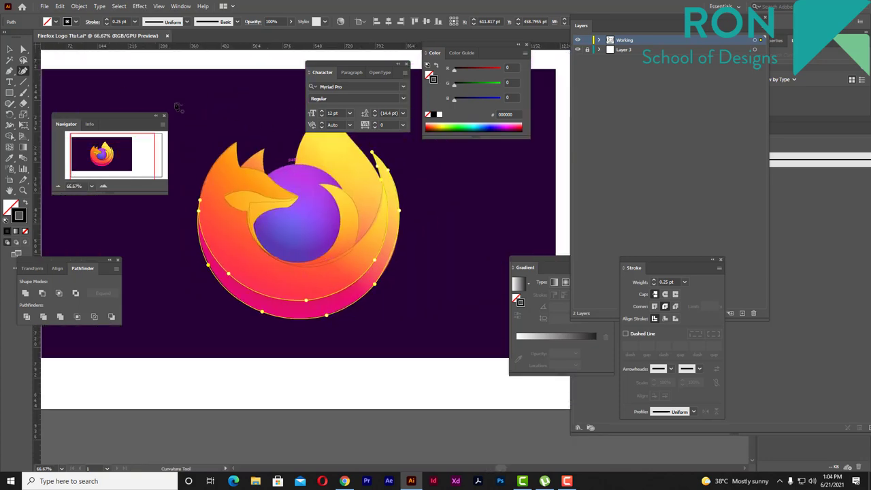
pyautogui.click(10, 49)
# Step: Check the traced path by selecting it, then clear the selection
pyautogui.click(422, 197)
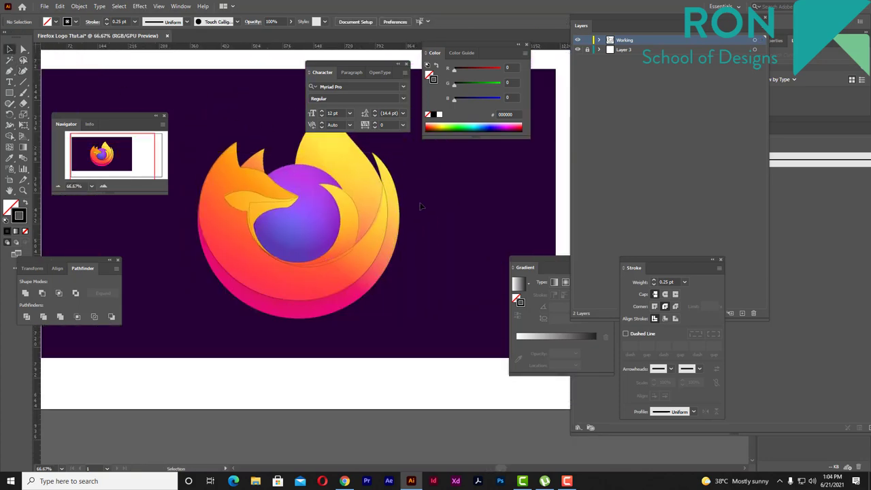
pyautogui.scroll(1, 409, 199)
pyautogui.scroll(1, 394, 199)
pyautogui.scroll(-1, 436, 272)
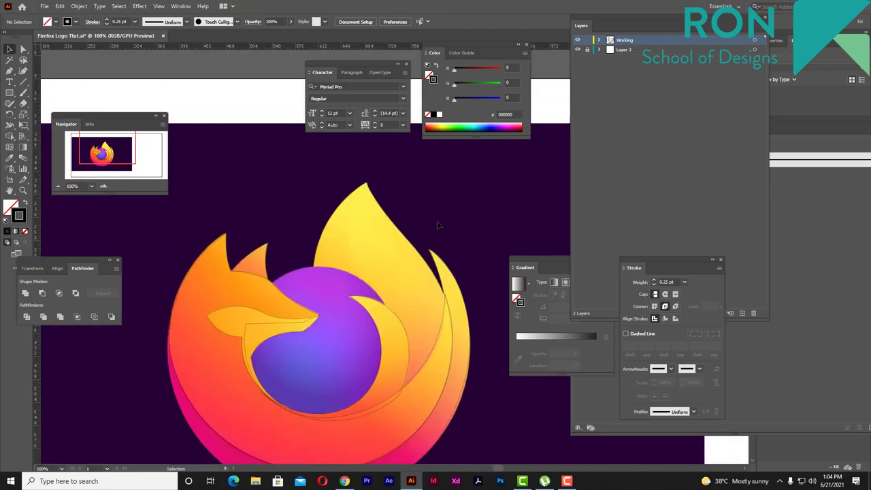
pyautogui.click(443, 262)
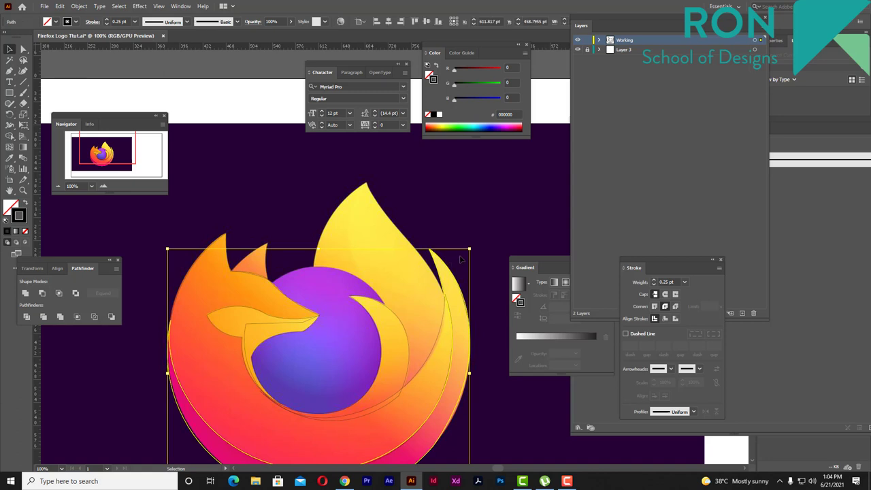
pyautogui.click(457, 254)
# Step: Pen-trace the tall flame from the globe top to the flame tip, curved along the globe
pyautogui.press('p')
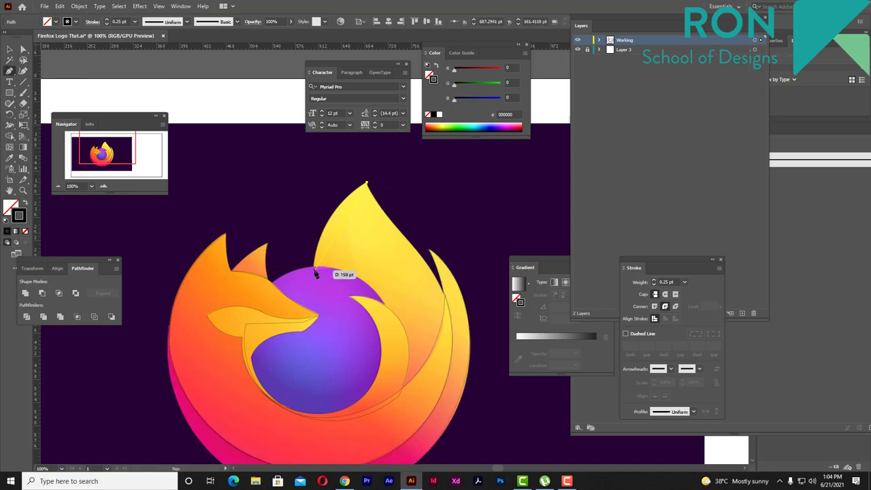
pyautogui.moveTo(315, 268); pyautogui.dragTo(403, 333)
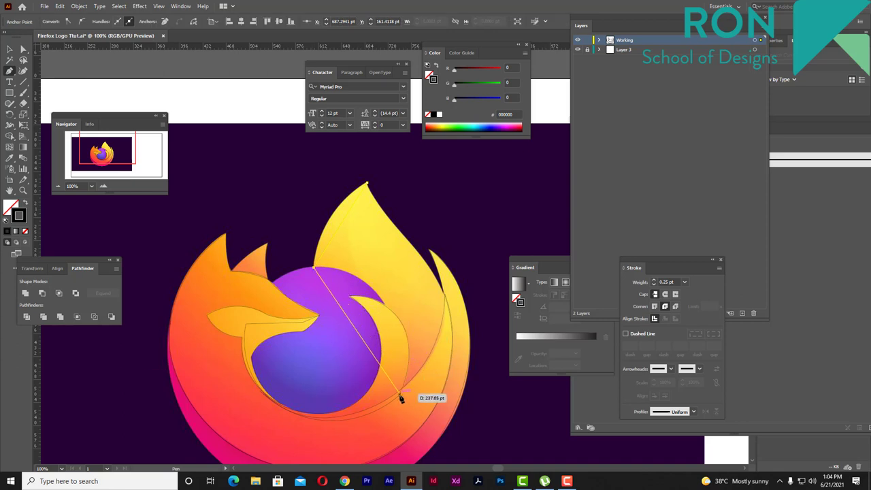
pyautogui.moveTo(398, 395)
pyautogui.mouseDown()
pyautogui.moveTo(450, 328)
pyautogui.moveTo(447, 298)
pyautogui.mouseUp()
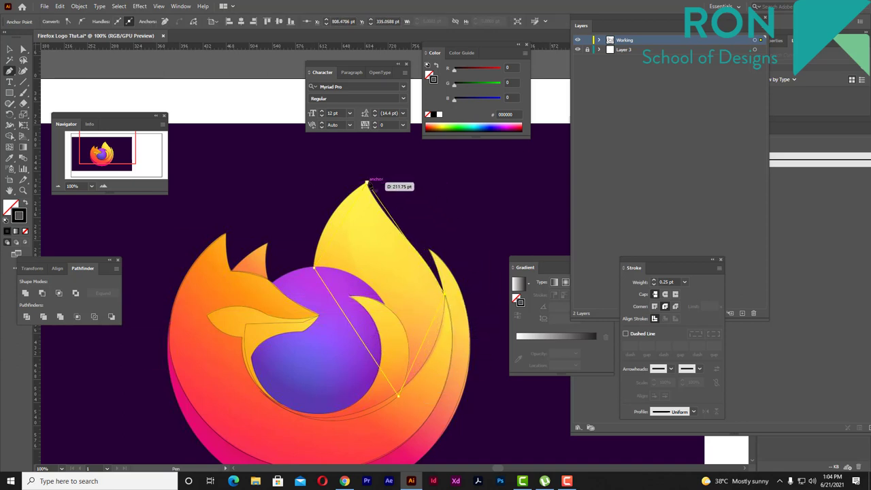
pyautogui.moveTo(368, 182); pyautogui.dragTo(382, 187)
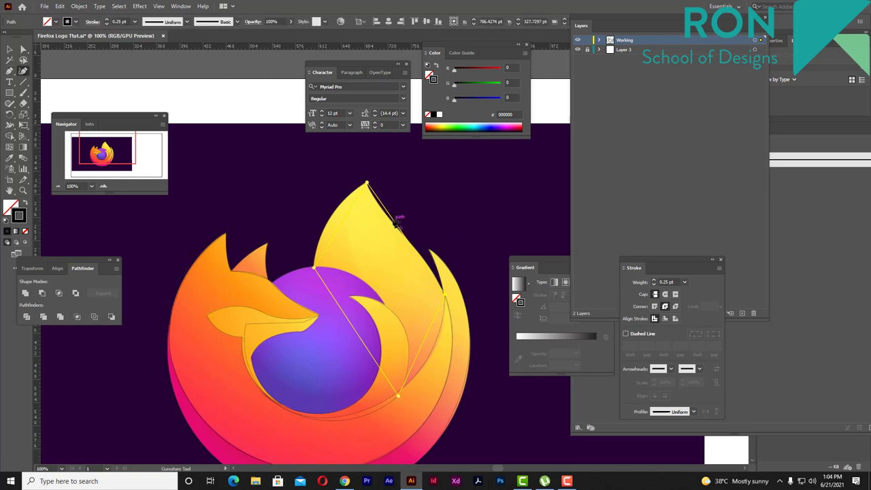
pyautogui.press('super')
pyautogui.scroll(3, 391, 208)
pyautogui.press('super')
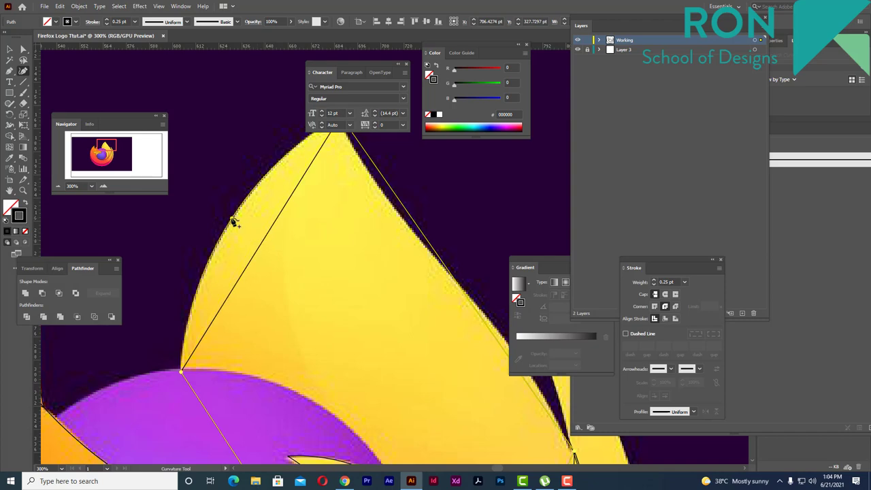
pyautogui.scroll(-3, 256, 227)
pyautogui.keyDown('alt'); pyautogui.scroll(-1, 255, 226); pyautogui.keyUp('alt')
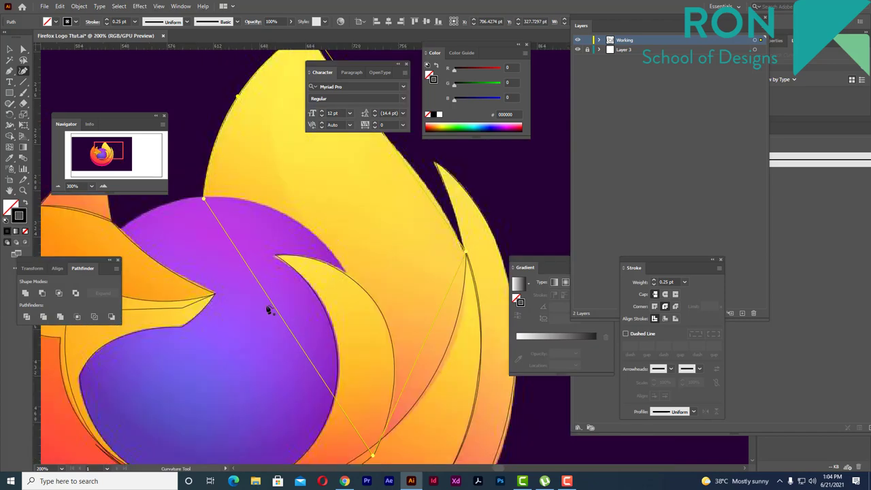
pyautogui.moveTo(274, 308); pyautogui.dragTo(311, 239)
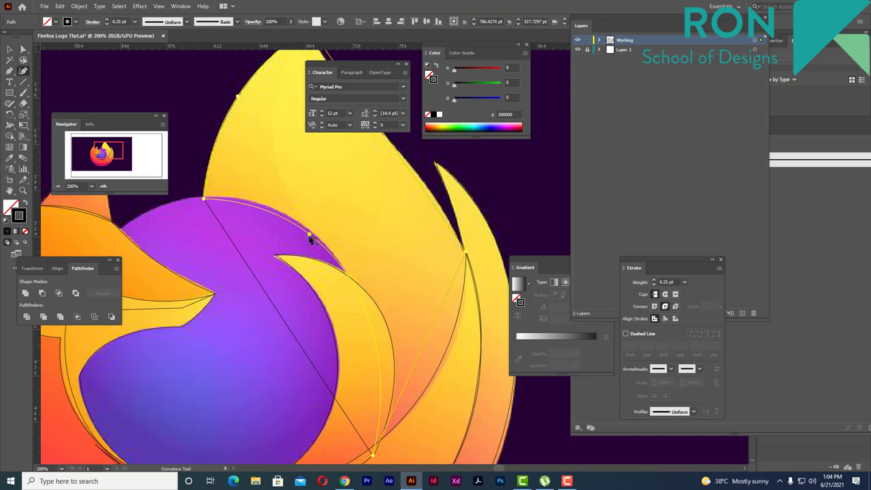
pyautogui.moveTo(312, 240); pyautogui.dragTo(309, 235)
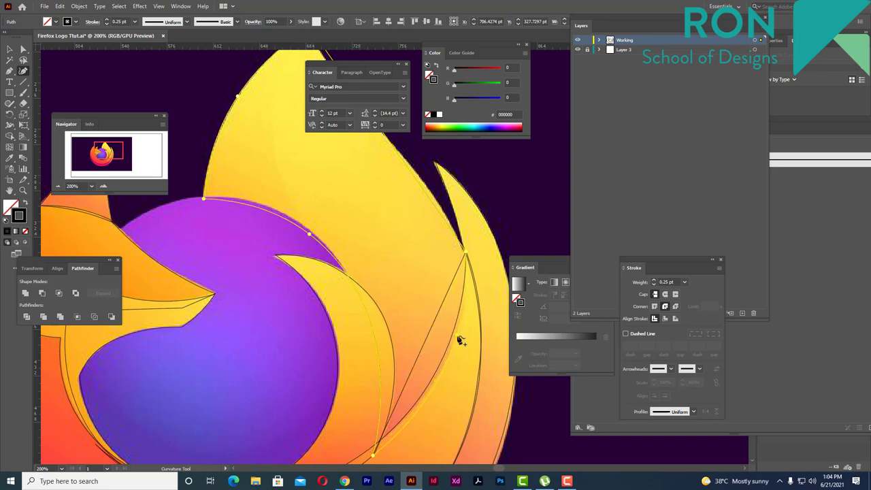
# Step: Deselect the traced flame path with the Selection tool
pyautogui.scroll(2, 453, 254)
pyautogui.scroll(1, 381, 201)
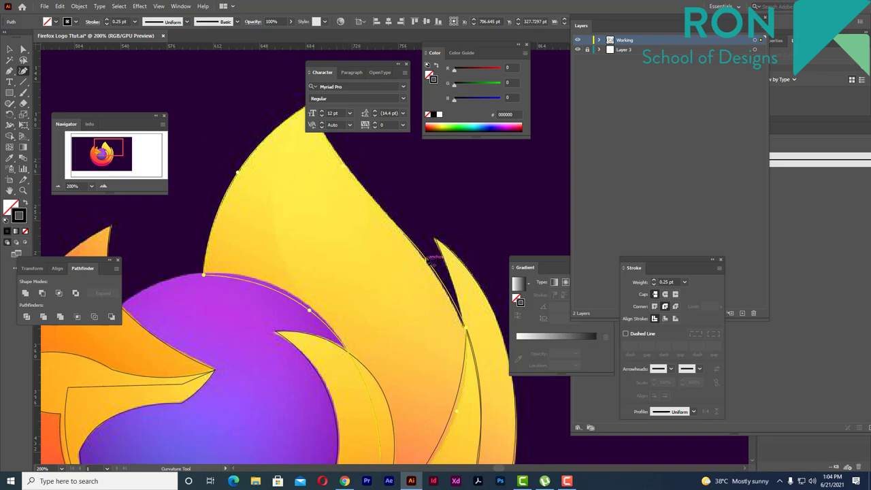
pyautogui.scroll(-2, 430, 259)
pyautogui.click(9, 49)
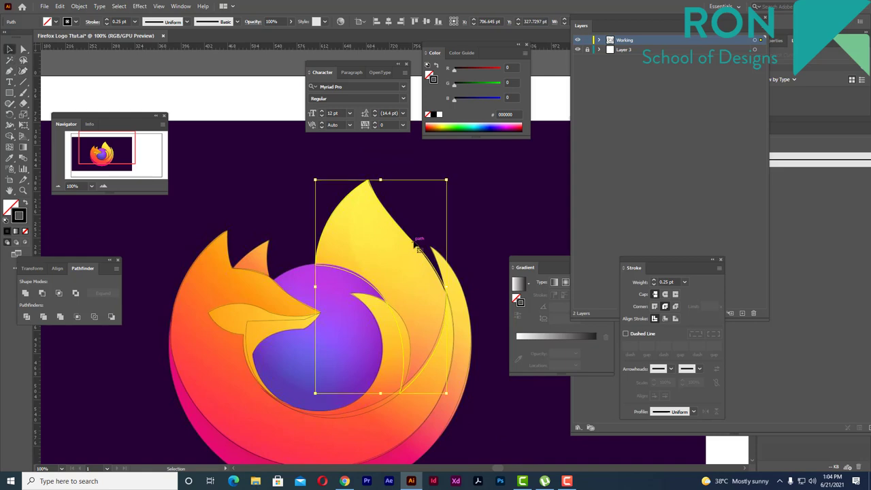
pyautogui.click(416, 239)
pyautogui.scroll(-2, 291, 257)
pyautogui.scroll(-1, 291, 257)
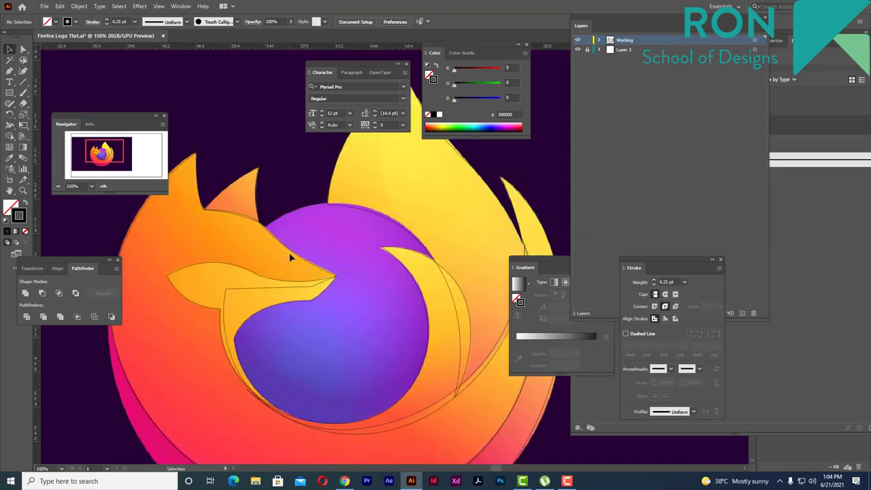
pyautogui.scroll(-2, 294, 272)
pyautogui.scroll(2, 298, 288)
pyautogui.scroll(-1, 306, 282)
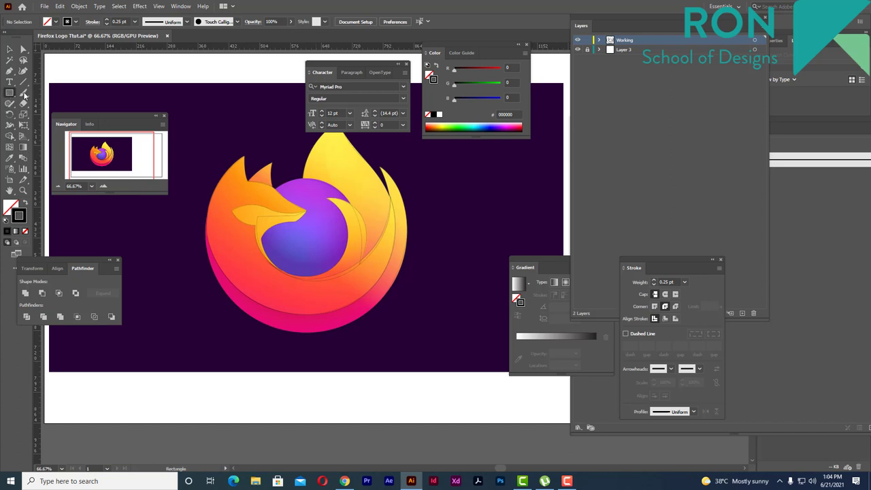
# Step: Draw a circle around the purple globe and zoom out to the whole artboard
pyautogui.moveTo(11, 93); pyautogui.dragTo(47, 115)
pyautogui.moveTo(306, 229); pyautogui.dragTo(358, 277)
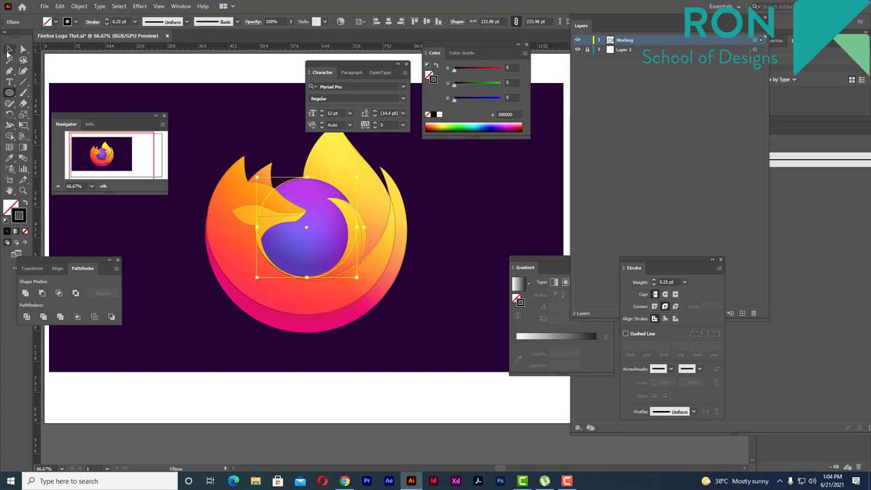
pyautogui.hotkey('ctrl', '-')
pyautogui.hotkey('ctrl', '-')
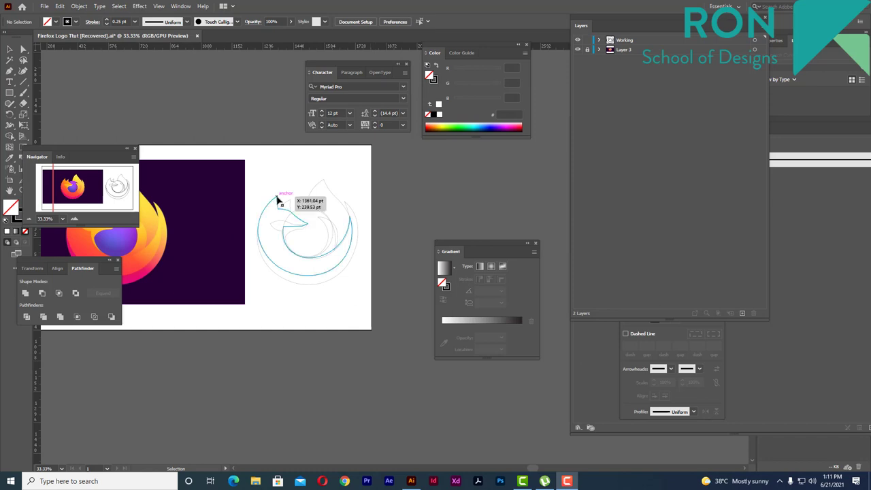
# Step: Zoom out, select all traced outlines to review them, then deselect and zoom back in
pyautogui.hotkey('ctrl', '-')
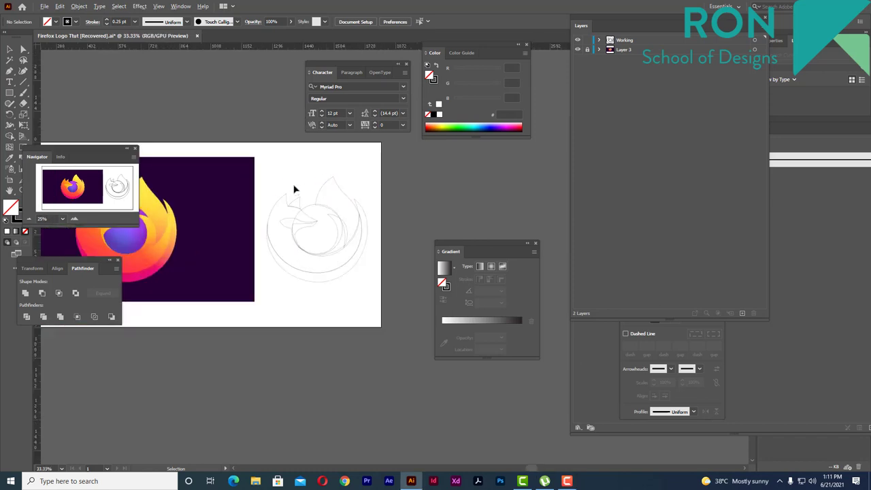
pyautogui.hotkey('ctrl', 'a')
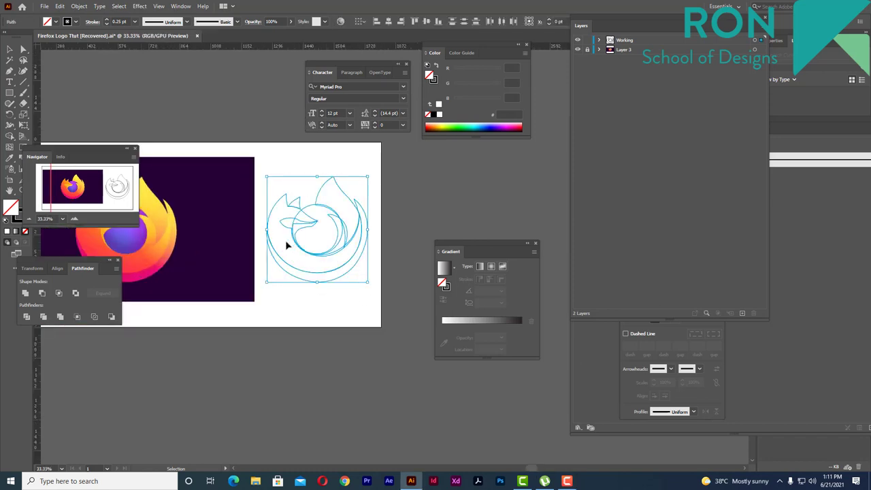
pyautogui.scroll(3, 286, 247)
pyautogui.scroll(-4, 294, 196)
pyautogui.click(263, 138)
pyautogui.hotkey('ctrl', '+')
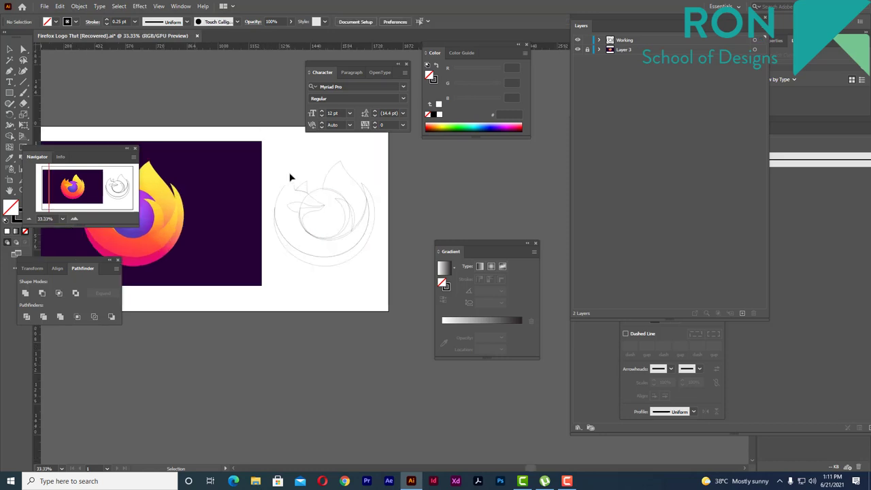
# Step: Fill the traced upper flame with yellow #ffec49 sampled from the reference flame
pyautogui.click(405, 196)
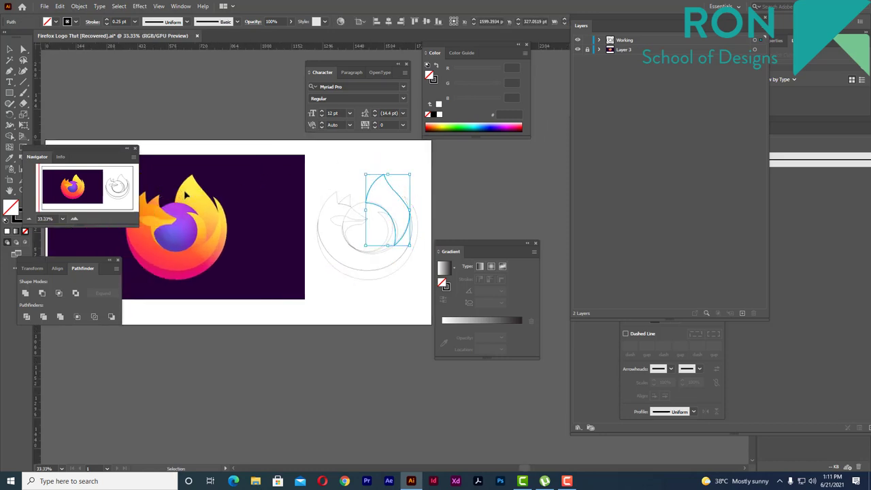
pyautogui.press('i')
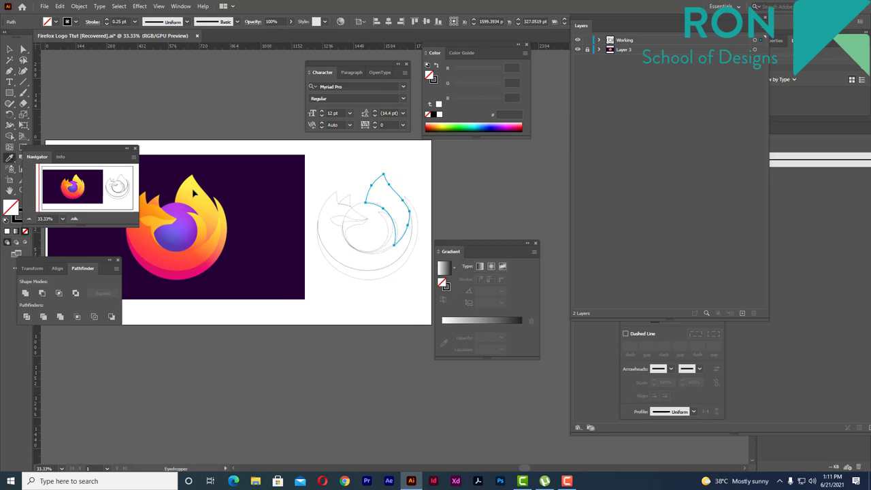
pyautogui.click(192, 188)
pyautogui.click(11, 49)
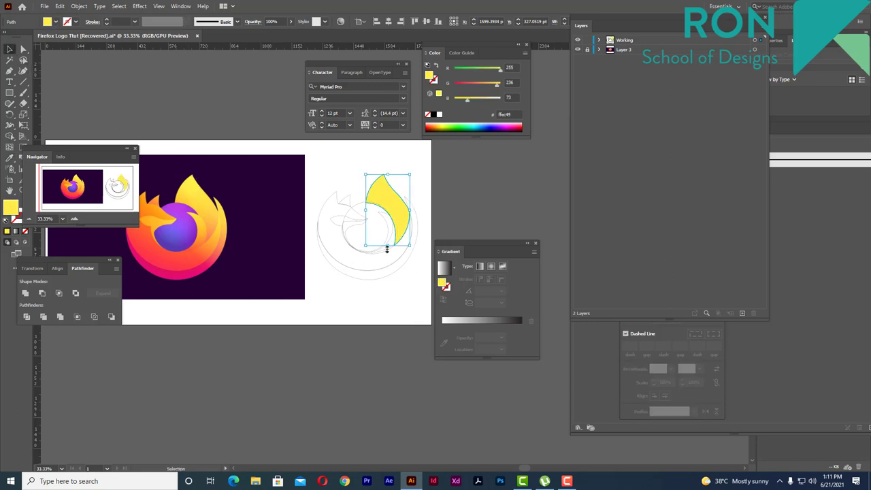
pyautogui.click(336, 230)
# Step: Pan toward the traced drawing and hide all interface panels
pyautogui.scroll(1, 340, 202)
pyautogui.moveTo(310, 206); pyautogui.dragTo(357, 222)
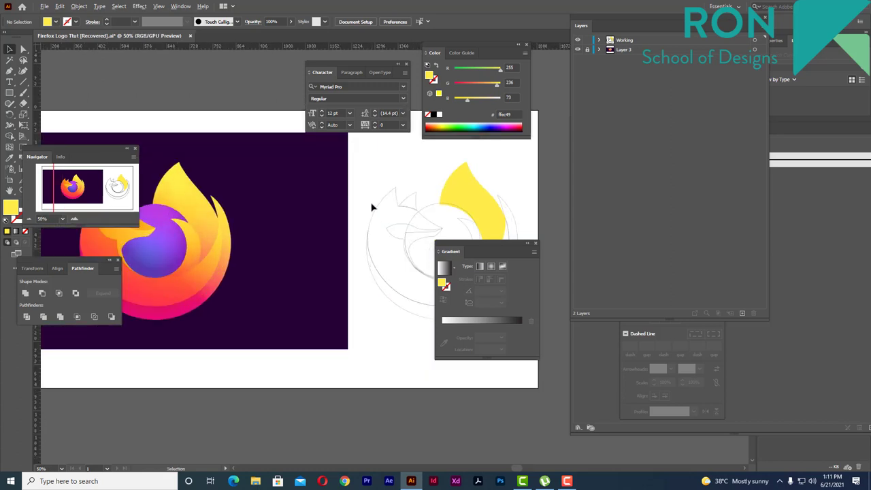
pyautogui.press('Tab')
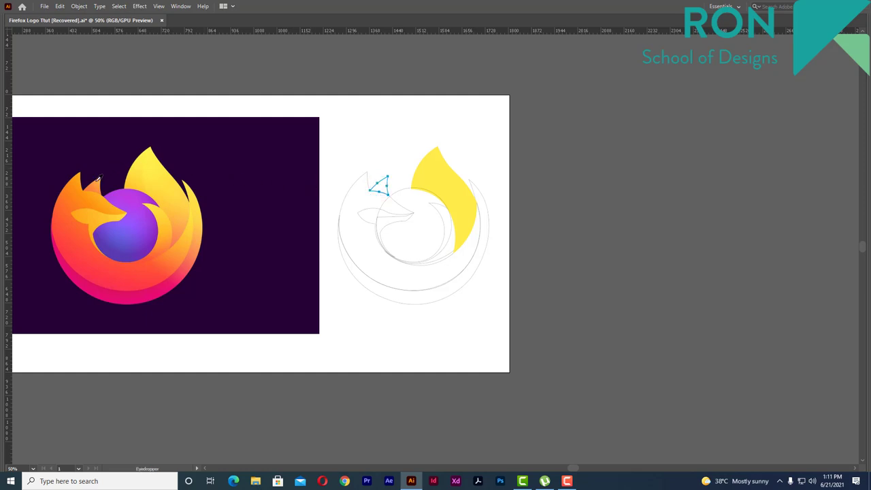
# Step: Fill the outer crescent with a reference colour and the faint outer circle with pink
pyautogui.click(360, 180)
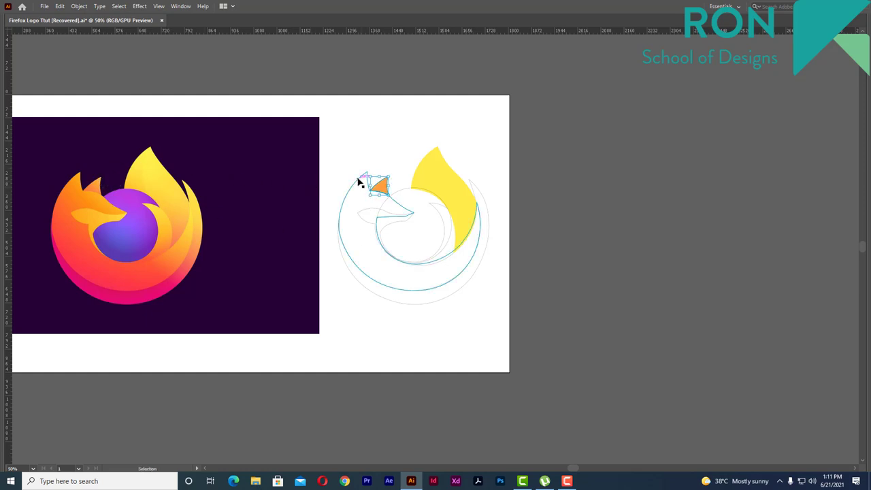
pyautogui.click(68, 196)
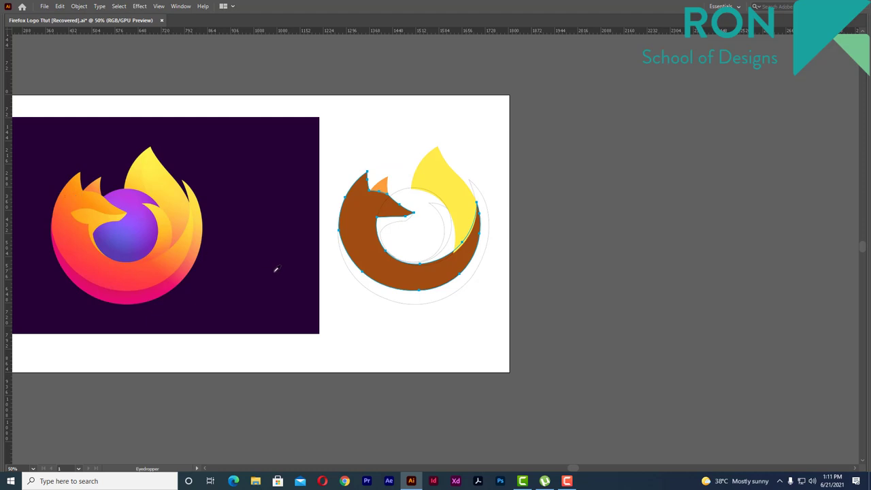
pyautogui.press('v')
pyautogui.click(368, 291)
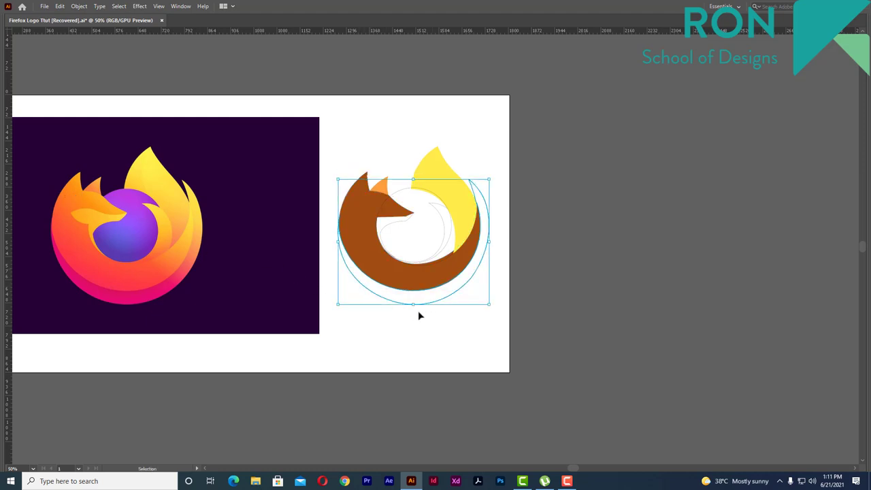
pyautogui.click(133, 293)
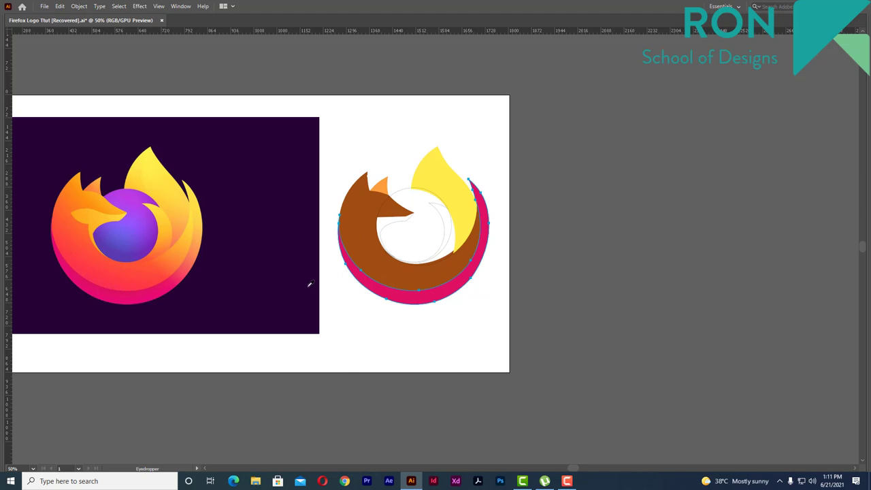
pyautogui.press('v')
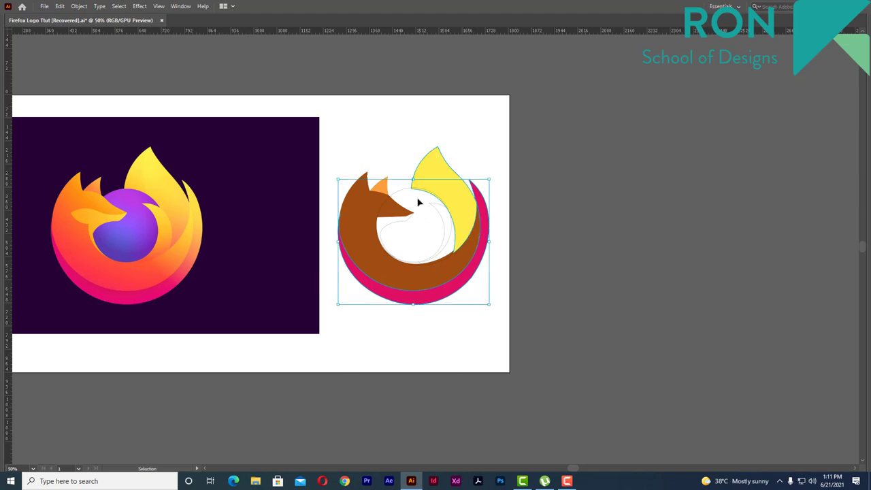
# Step: Fill the inner circle with the reference's purple, then reselect it and toggle Outline view
pyautogui.click(406, 196)
pyautogui.press('i')
pyautogui.click(141, 233)
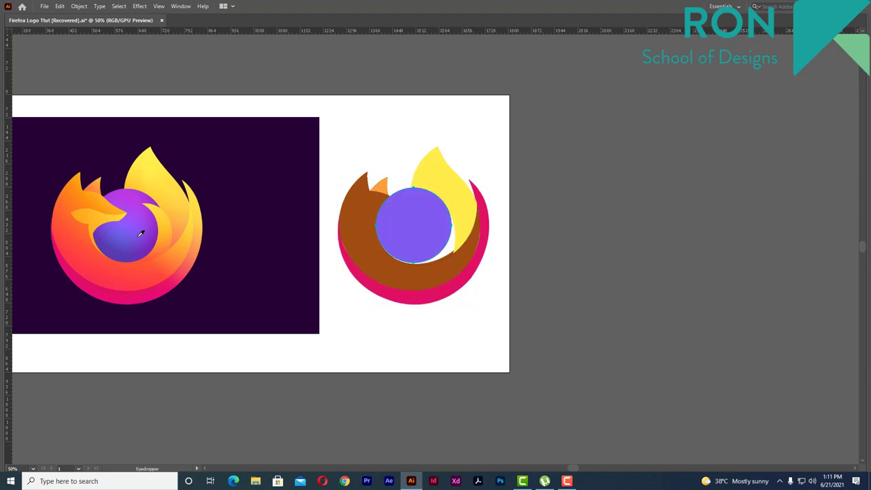
pyautogui.press('v')
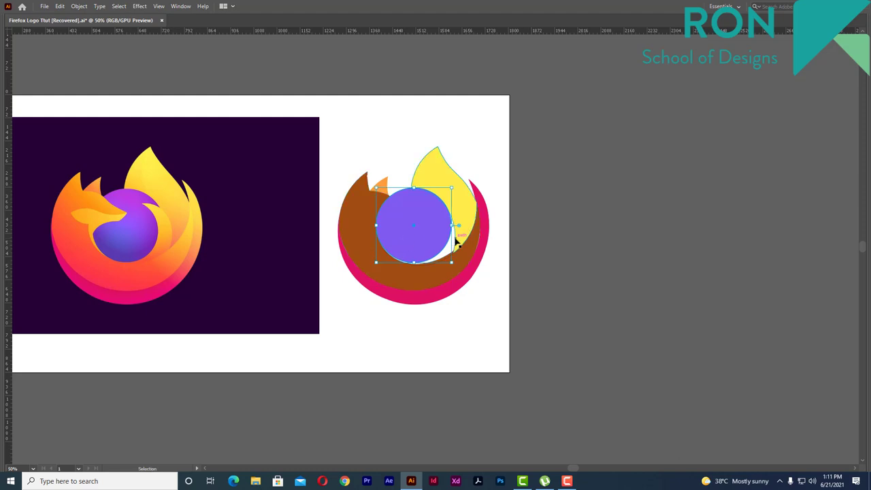
pyautogui.click(538, 235)
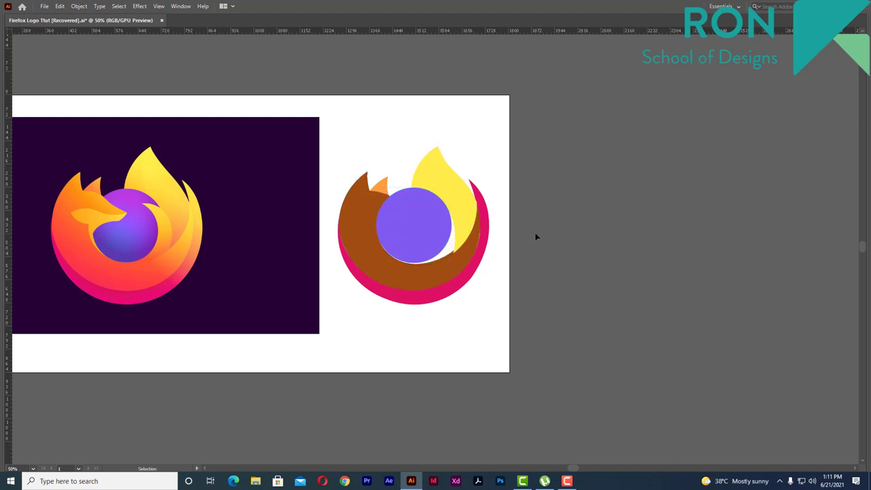
pyautogui.click(448, 218)
pyautogui.press('a')
pyautogui.hotkey('ctrl', 'y')
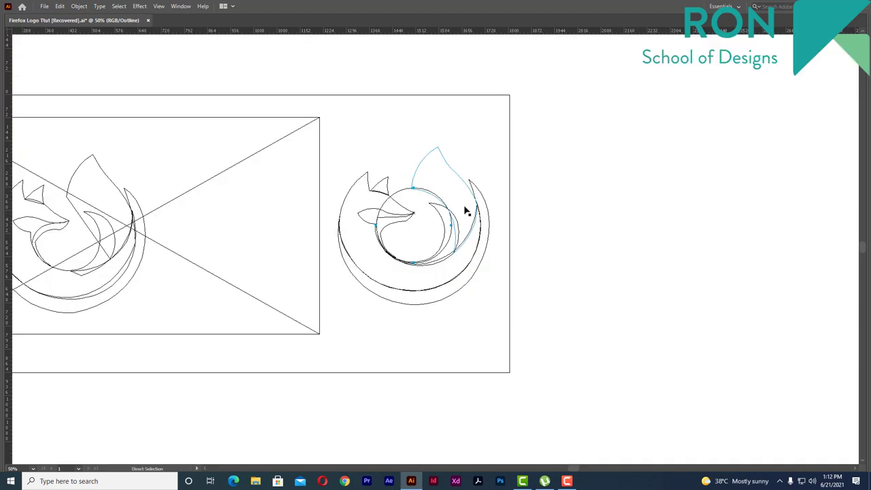
# Step: Temporarily delete the yellow flame to check the orange crescent behind, then restore it
pyautogui.hotkey('ctrl', 'y')
pyautogui.press('v')
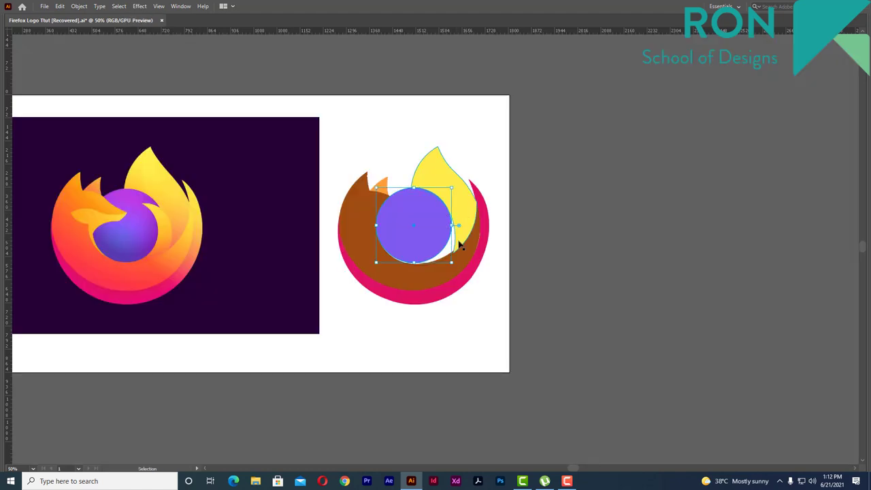
pyautogui.click(459, 246)
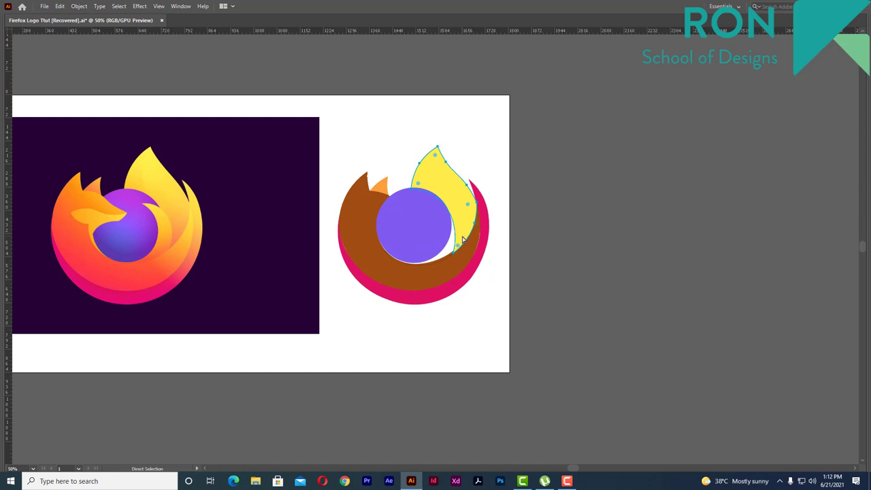
pyautogui.press('Delete')
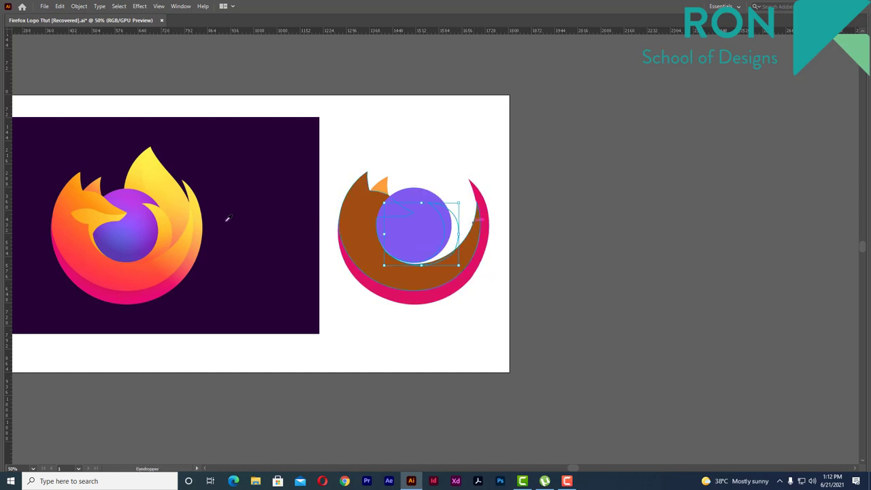
pyautogui.hotkey('ctrl', 'z')
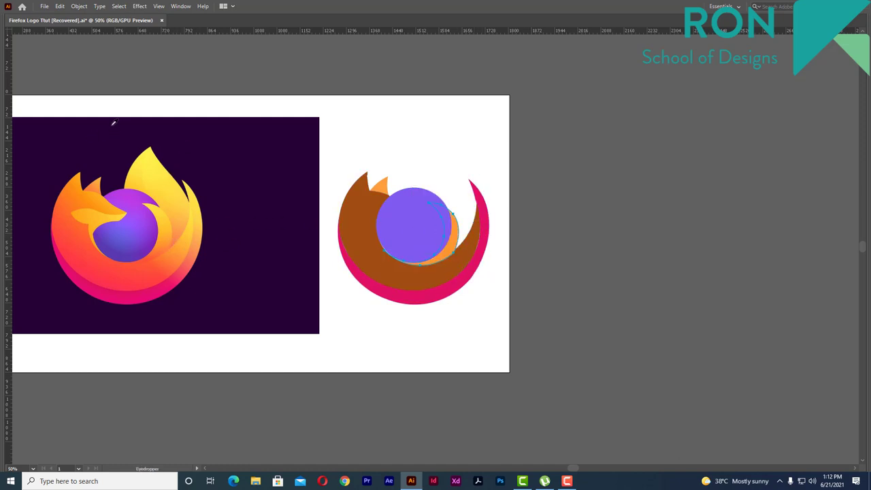
pyautogui.hotkey('ctrl', 'z')
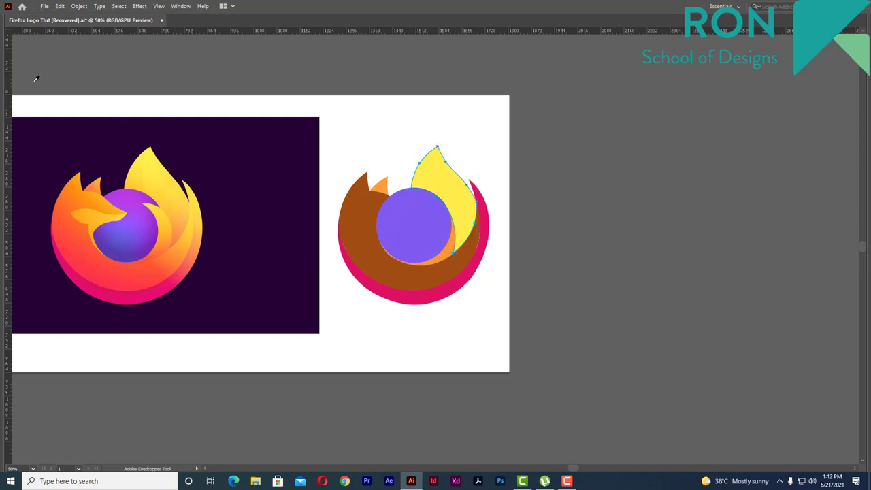
# Step: Undo a stray fill on the flame and show the workspace panels again
pyautogui.click(62, 49)
pyautogui.press('v')
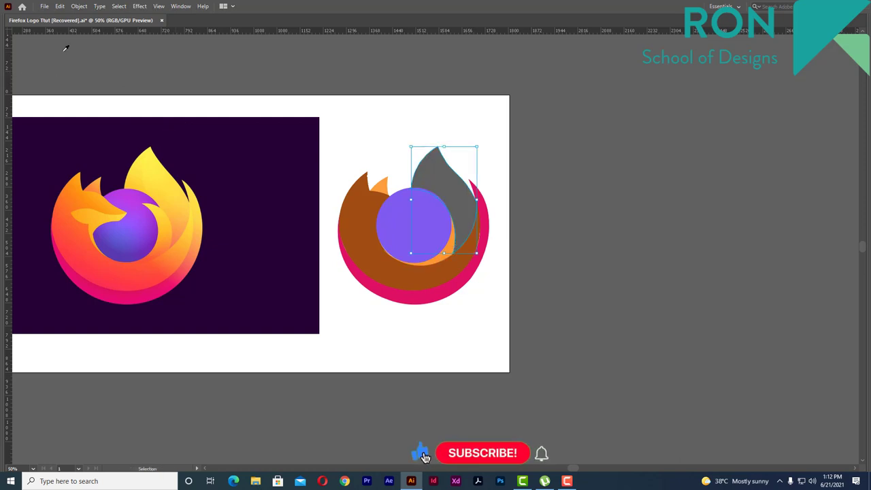
pyautogui.hotkey('ctrl', 'z')
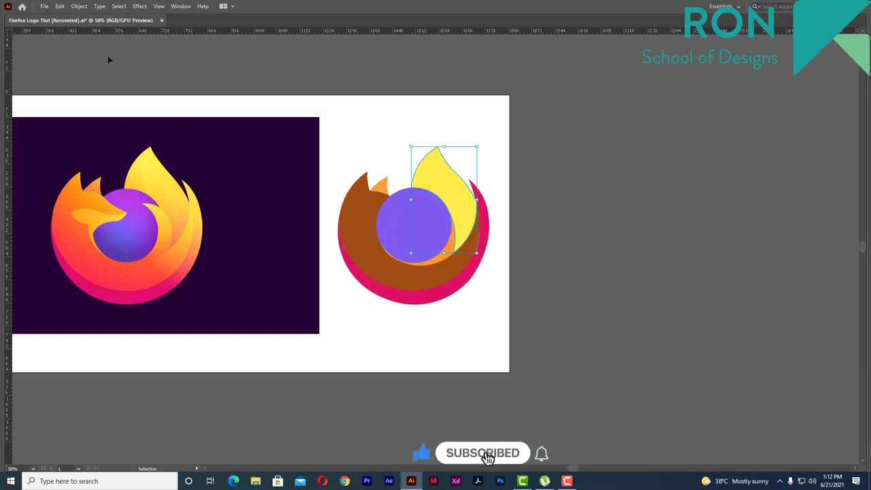
pyautogui.press('Tab')
pyautogui.scroll(-1, 240, 196)
# Step: Reshape the brown body path into a pointed fox-head notch
pyautogui.scroll(1, 359, 234)
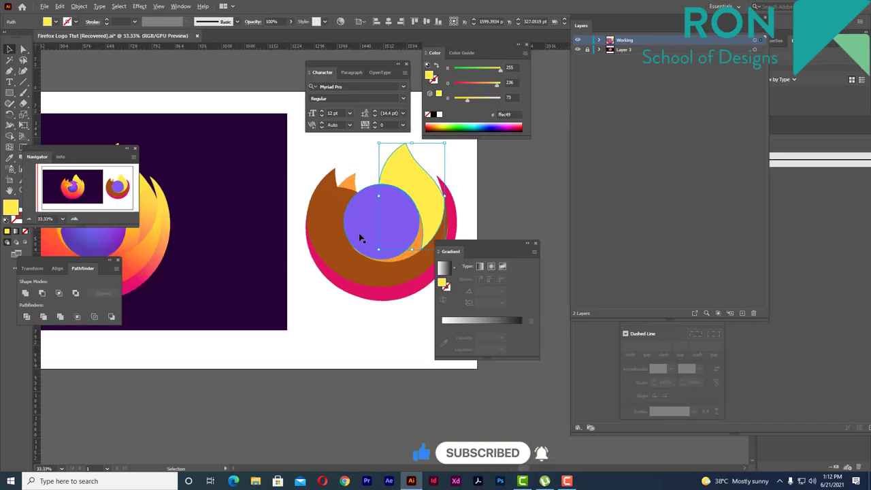
pyautogui.click(340, 208)
pyautogui.keyDown('shift'); pyautogui.click(368, 207); pyautogui.keyUp('shift')
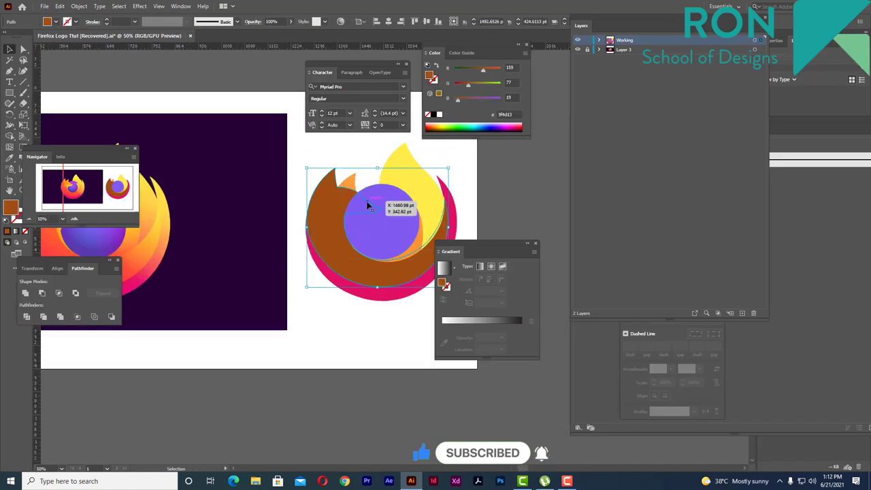
pyautogui.moveTo(375, 205); pyautogui.dragTo(376, 207)
pyautogui.click(295, 191)
pyautogui.click(334, 204)
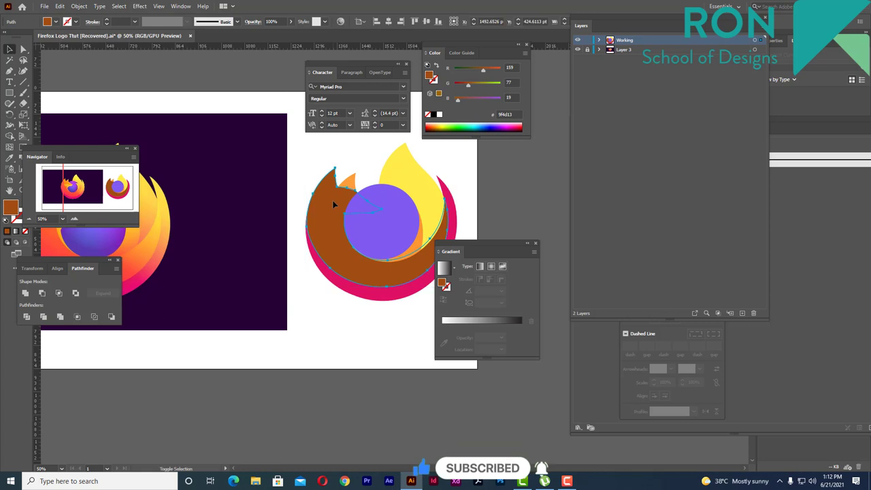
pyautogui.scroll(-1, 406, 181)
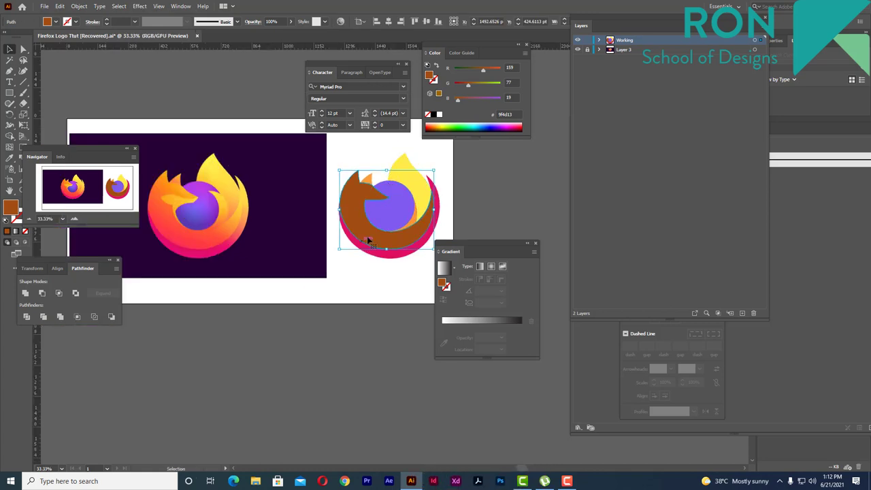
pyautogui.scroll(1, 368, 207)
# Step: Select the fox-head path in Outline view and fill it with orange #feb322 from the reference
pyautogui.hotkey('ctrl', 'y')
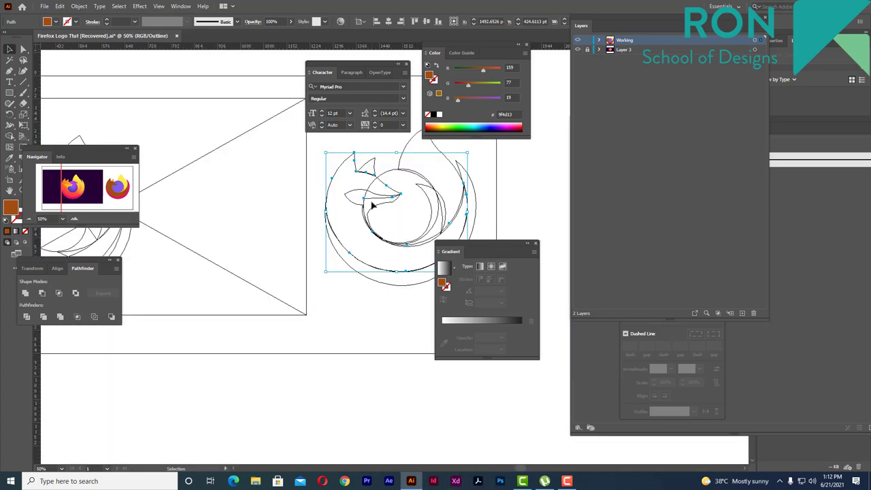
pyautogui.click(400, 195)
pyautogui.scroll(-1, 402, 195)
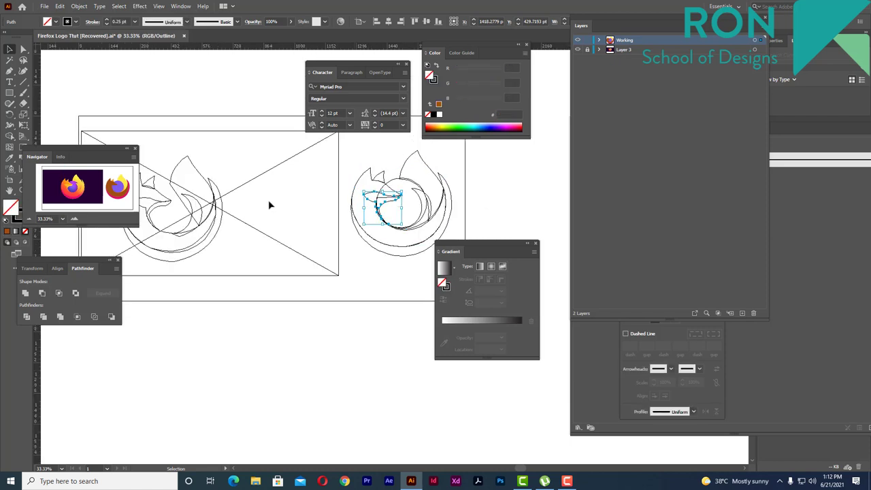
pyautogui.scroll(2, 266, 207)
pyautogui.hscroll(-1, 220, 204)
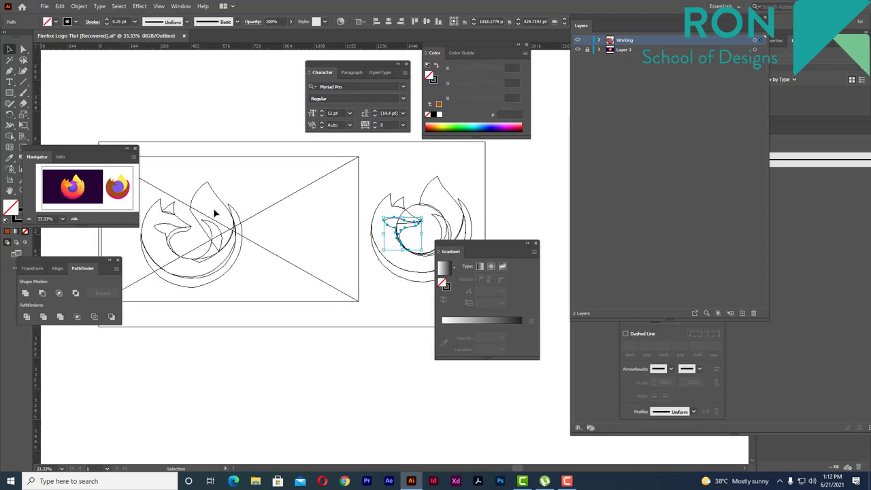
pyautogui.hotkey('ctrl', 'y')
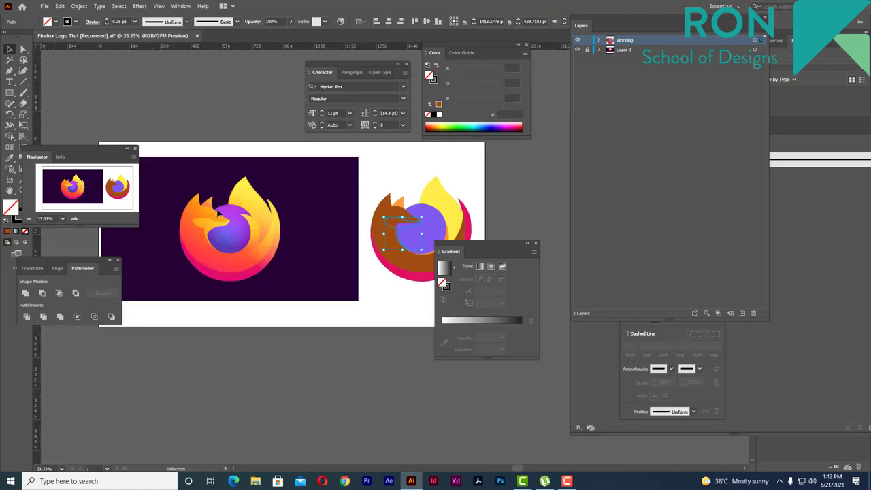
pyautogui.scroll(1, 219, 213)
pyautogui.press('i')
pyautogui.click(209, 232)
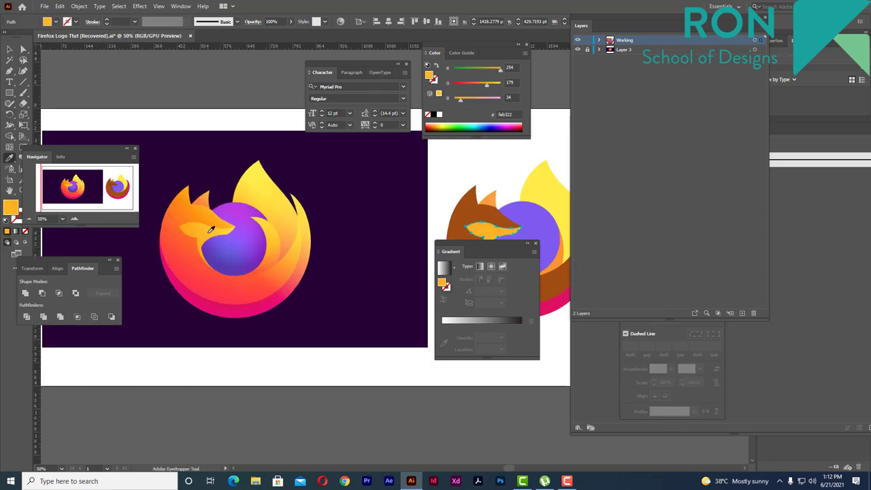
pyautogui.click(10, 49)
pyautogui.click(209, 96)
# Step: Zoom out to frame both logos and move the gradient panel clear of the artwork
pyautogui.hotkey('ctrl', '-')
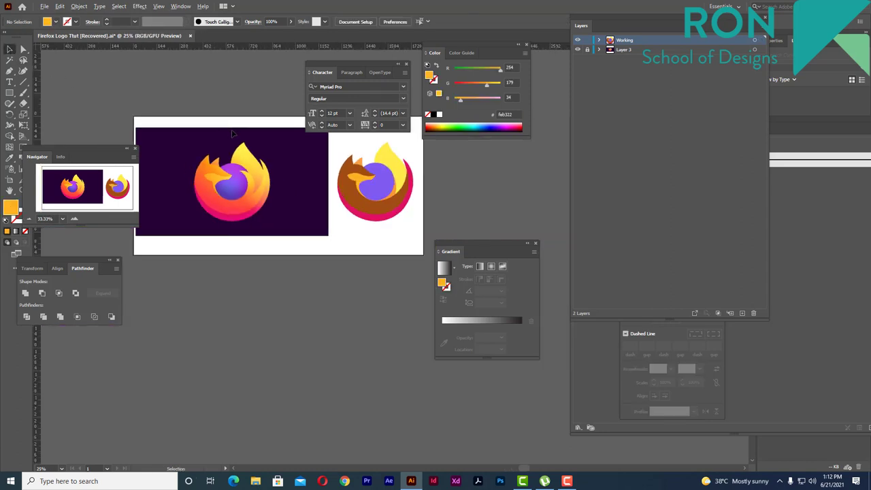
pyautogui.moveTo(356, 245); pyautogui.dragTo(342, 273)
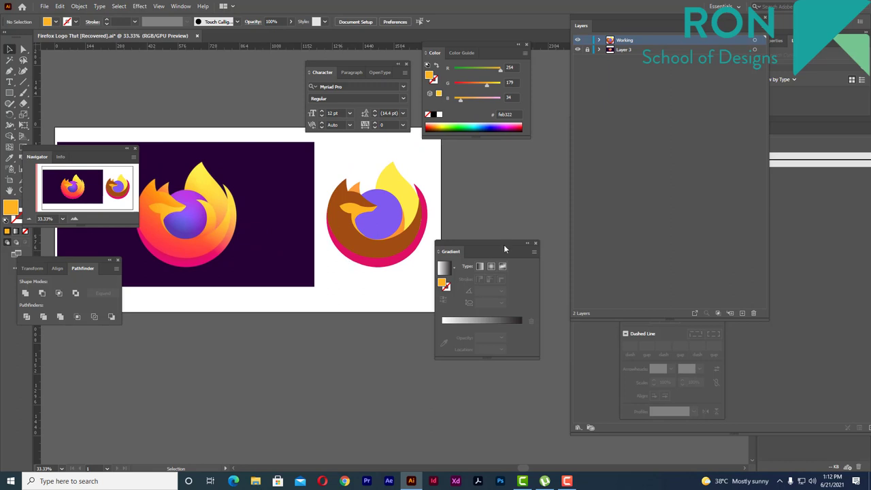
pyautogui.moveTo(504, 249); pyautogui.dragTo(611, 250)
pyautogui.scroll(2, 410, 197)
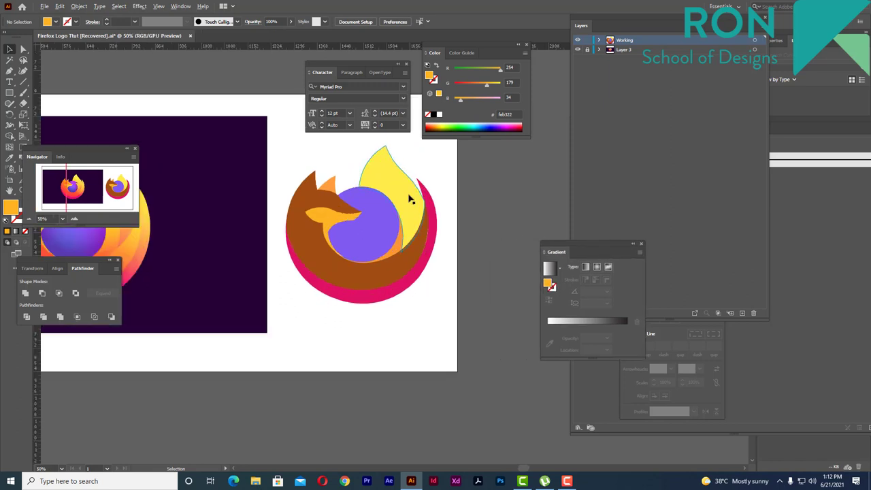
pyautogui.scroll(-2, 410, 197)
pyautogui.click(386, 248)
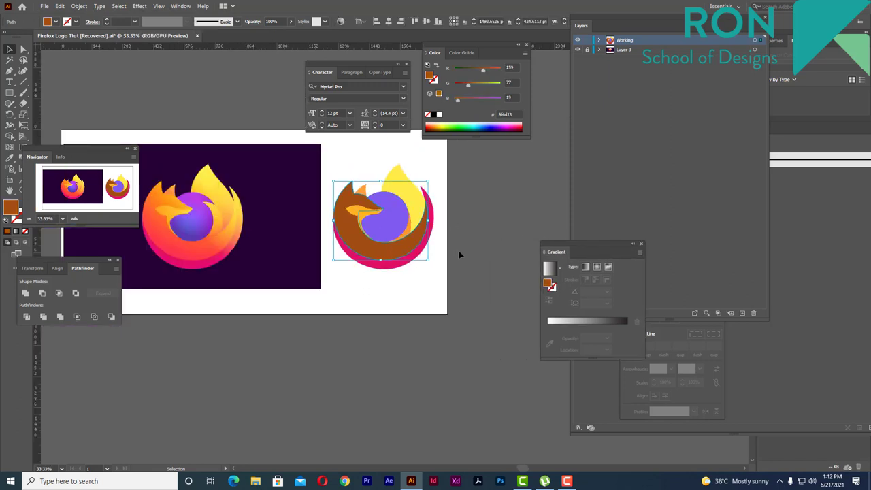
# Step: Fill the fox body with red-orange #ff4440 from the reference, undoing a trial gradient
pyautogui.press('i')
pyautogui.click(212, 250)
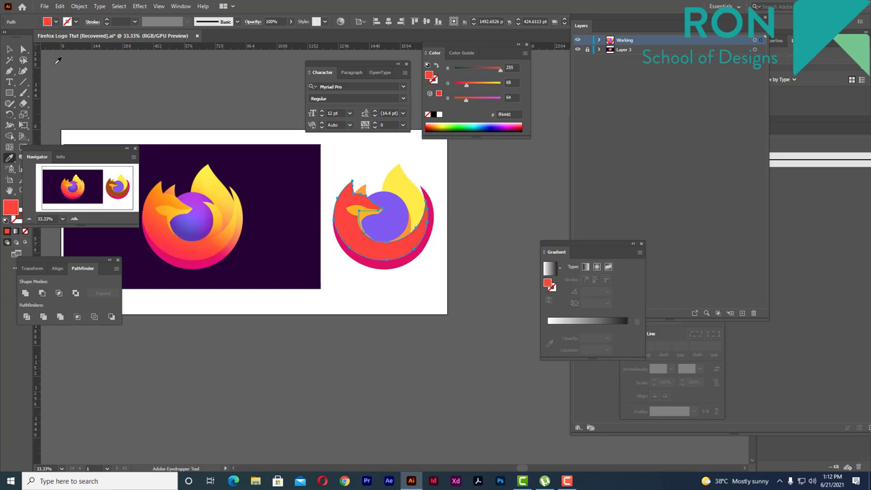
pyautogui.press('v')
pyautogui.press('.')
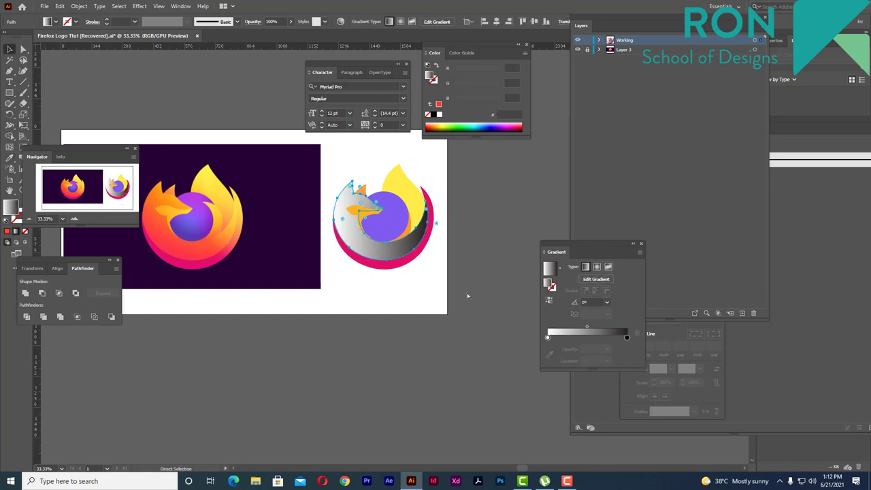
pyautogui.hotkey('ctrl', 'z')
pyautogui.click(429, 283)
pyautogui.scroll(1, 362, 233)
pyautogui.scroll(-1, 362, 233)
pyautogui.moveTo(435, 232); pyautogui.dragTo(422, 248)
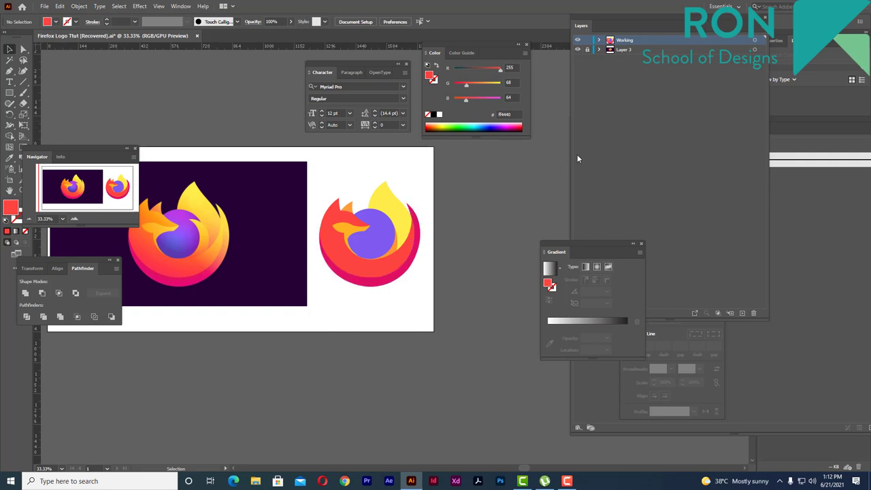
# Step: Create a layer named BG and drag it beneath Working, above Layer 3
pyautogui.click(397, 252)
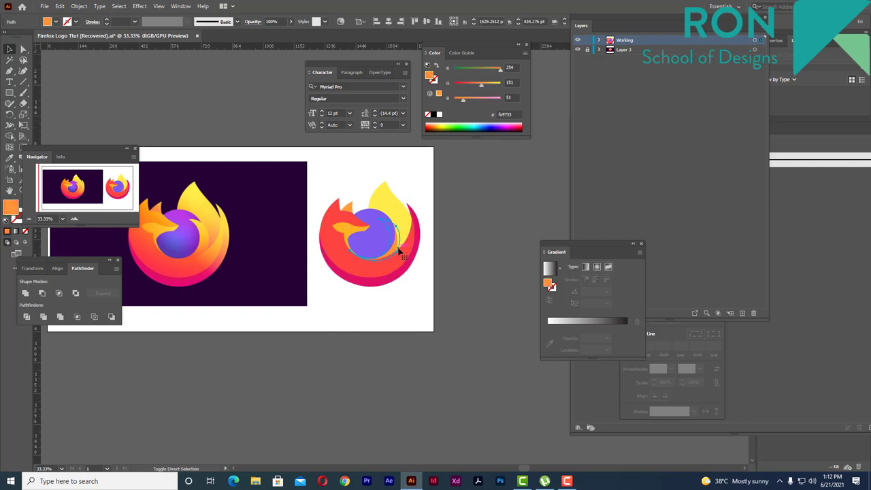
pyautogui.click(401, 252)
pyautogui.click(478, 214)
pyautogui.click(763, 32)
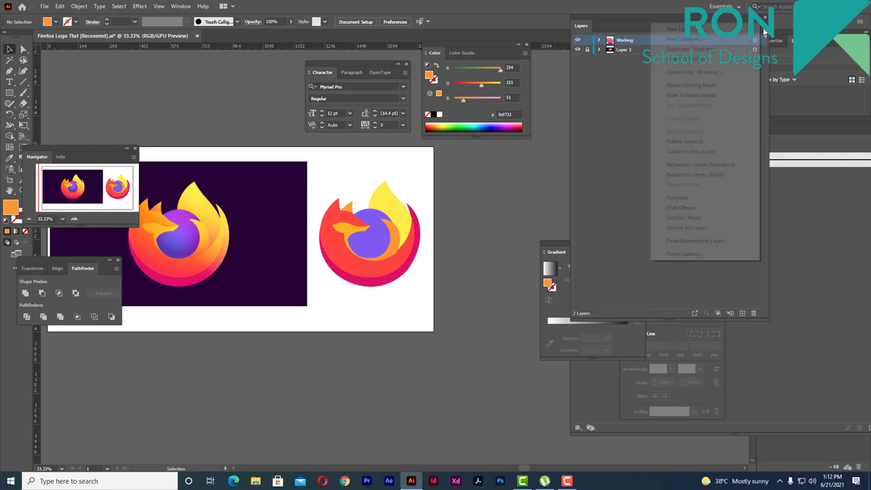
pyautogui.click(748, 30)
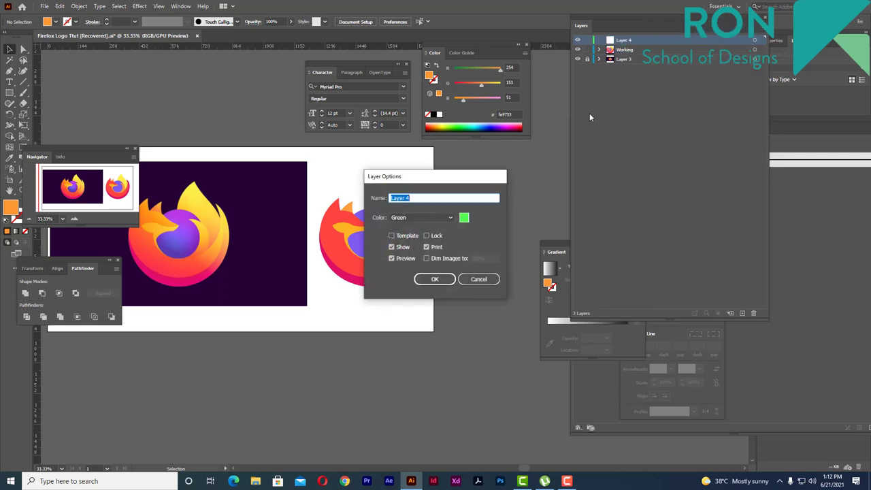
pyautogui.write('G')
pyautogui.press('Return')
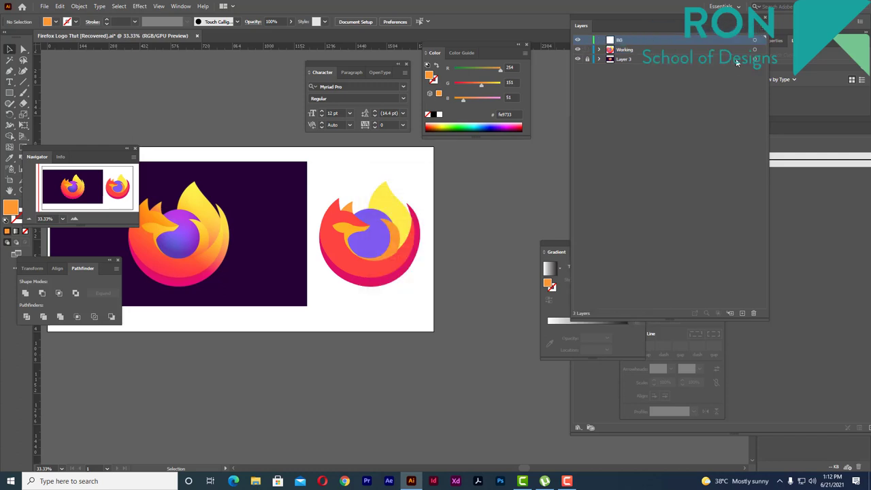
pyautogui.moveTo(685, 49); pyautogui.dragTo(681, 55)
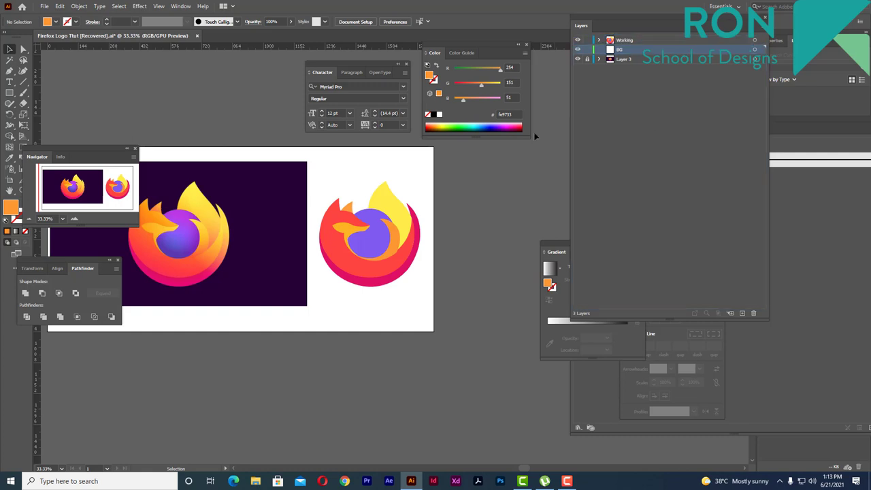
pyautogui.scroll(-1, 414, 154)
# Step: Draw a rectangle on the BG layer covering the recreated logo
pyautogui.moveTo(409, 166); pyautogui.dragTo(197, 121)
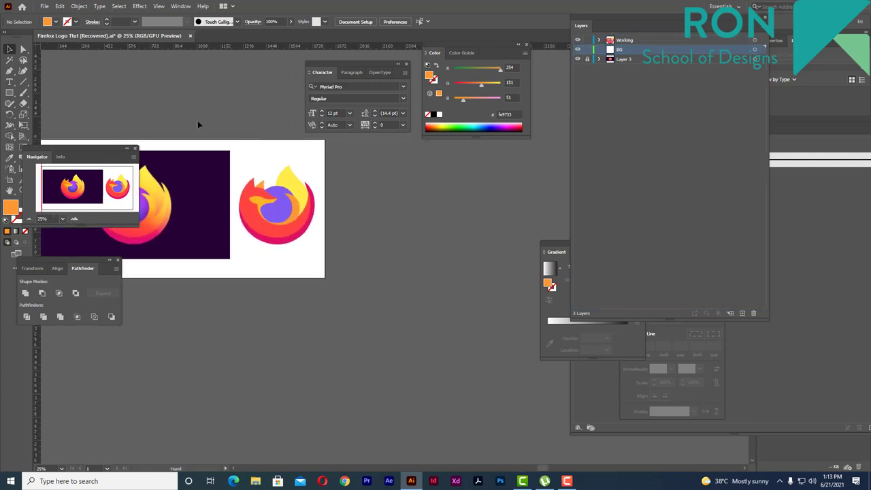
pyautogui.click(10, 94)
pyautogui.moveTo(205, 204); pyautogui.dragTo(239, 202)
pyautogui.moveTo(250, 146); pyautogui.dragTo(378, 257)
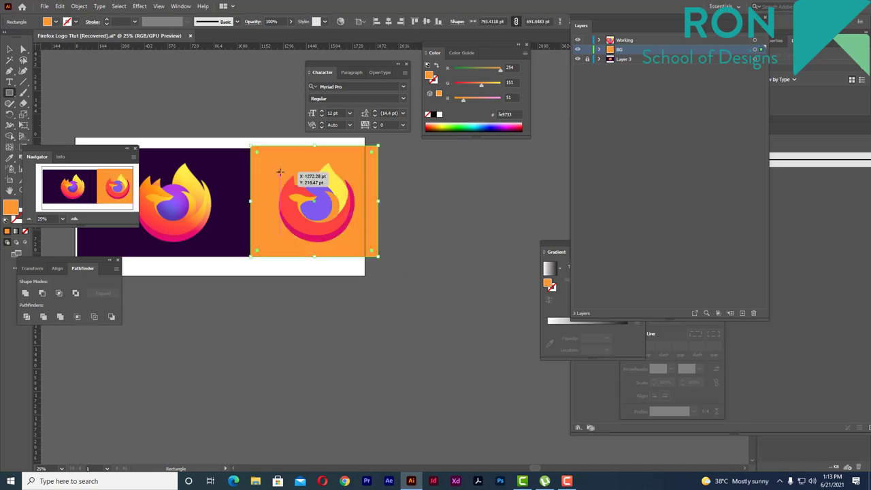
# Step: Widen the artboard to the right with the Artboard tool
pyautogui.hotkey('shift', 'o')
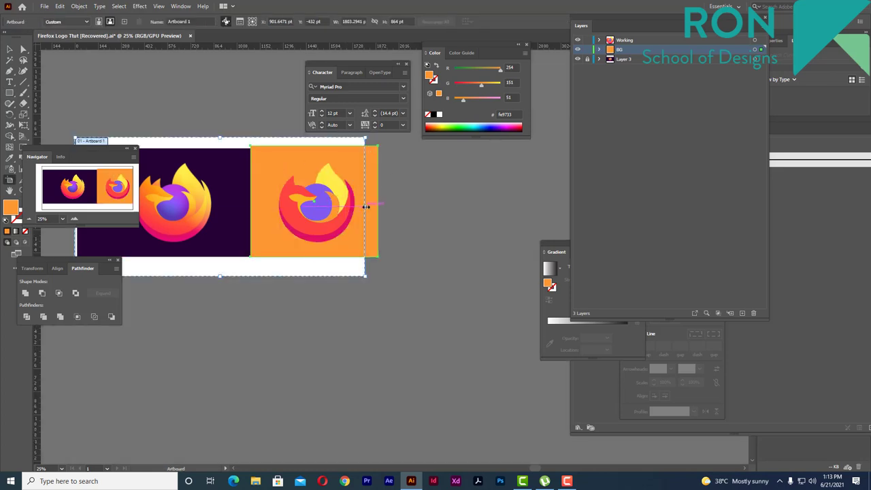
pyautogui.moveTo(366, 206); pyautogui.dragTo(456, 206)
pyautogui.press('v')
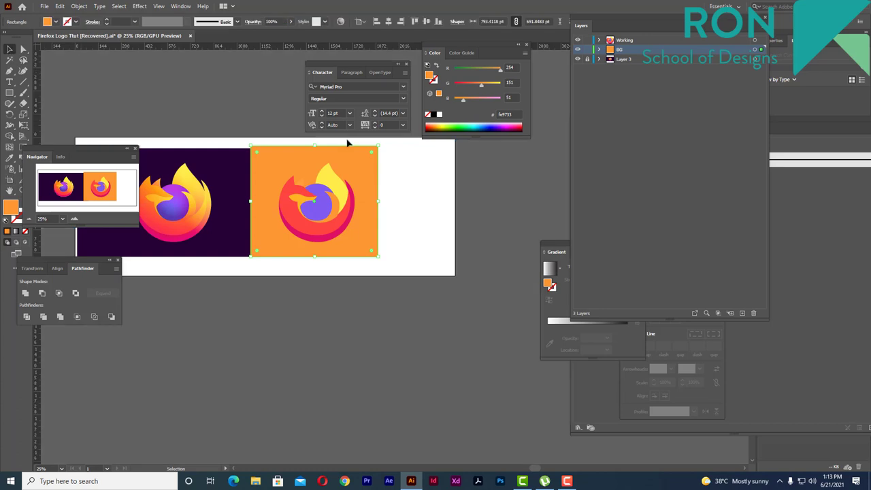
# Step: Fill the rectangle with the background's dark purple #250033 and stretch it across the artboard
pyautogui.press('i')
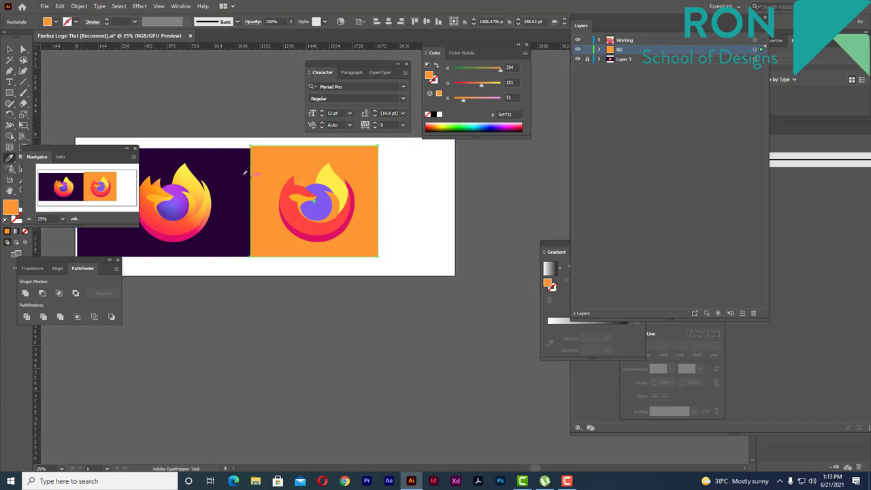
pyautogui.click(241, 171)
pyautogui.click(9, 50)
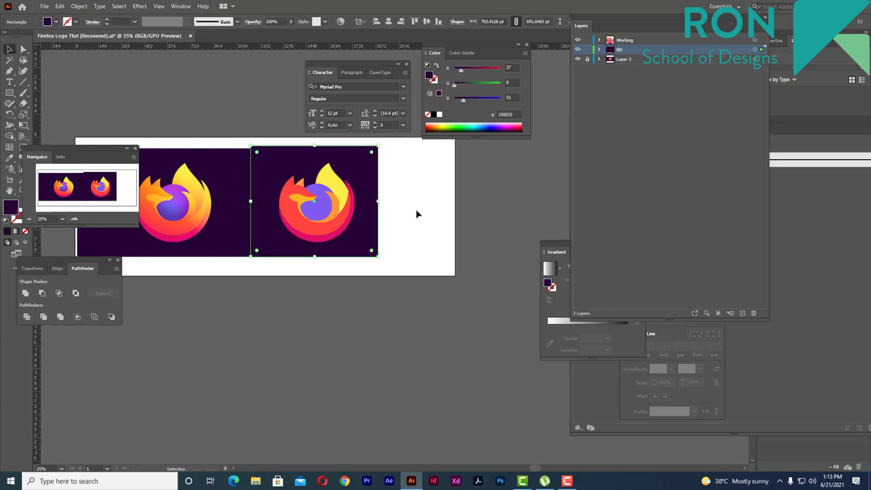
pyautogui.moveTo(380, 202); pyautogui.dragTo(455, 201)
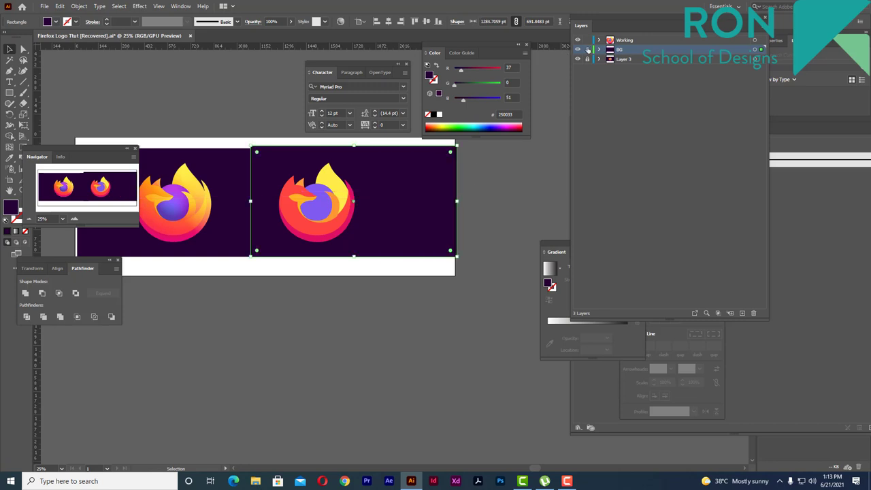
pyautogui.click(349, 300)
# Step: Move the recreated logo to the right and frame both logos in view
pyautogui.hotkey('ctrl', '=')
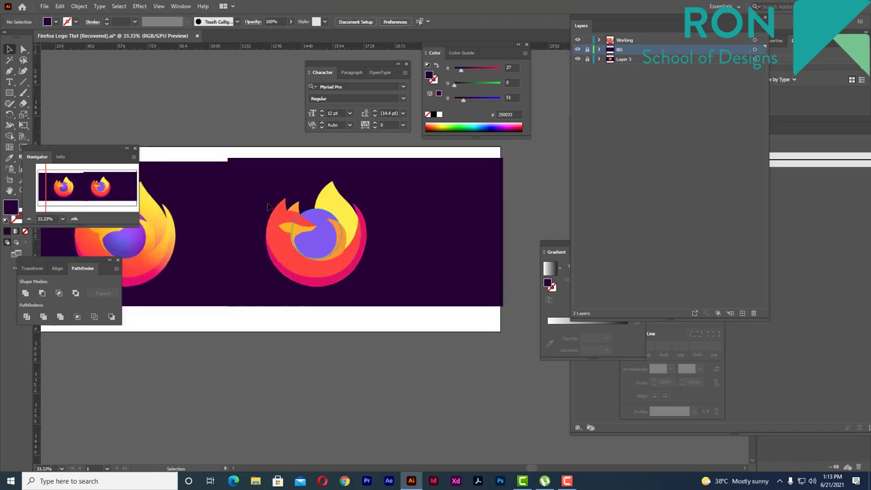
pyautogui.moveTo(379, 269); pyautogui.dragTo(448, 265)
pyautogui.click(380, 305)
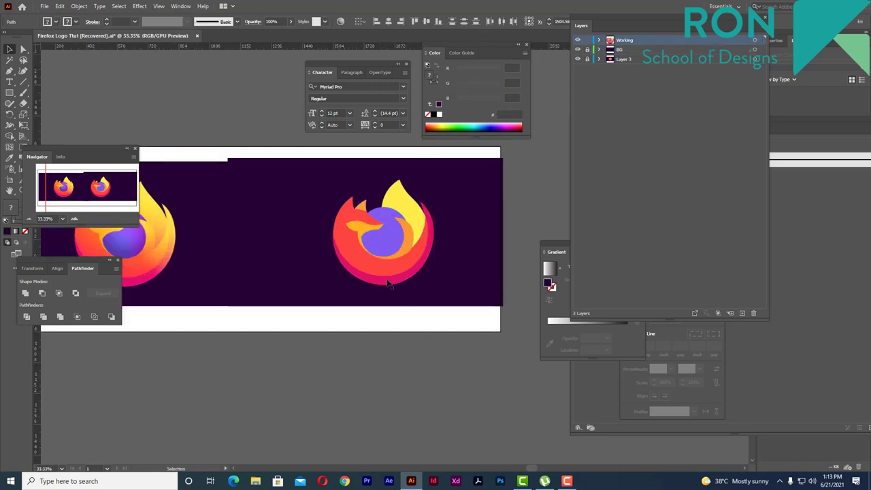
pyautogui.moveTo(380, 306); pyautogui.dragTo(391, 330)
pyautogui.hotkey('ctrl', '-')
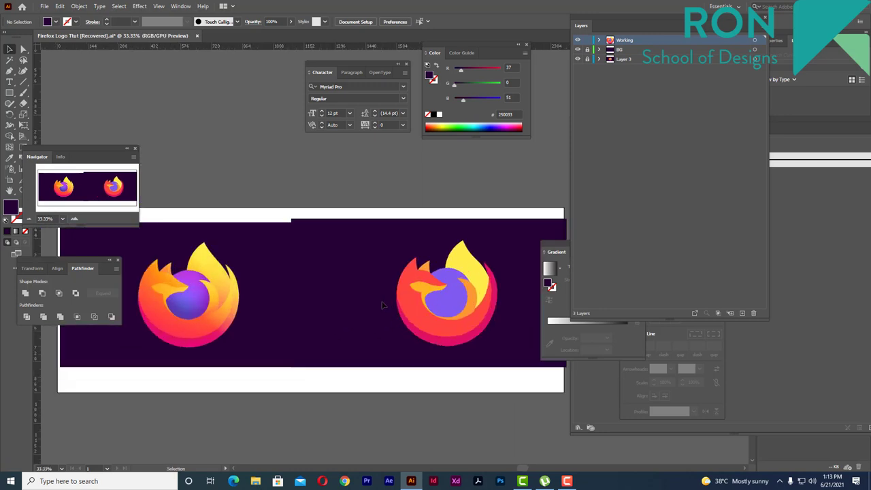
# Step: Inspect the recreated logo's purple globe, red tail and small orange shape
pyautogui.click(454, 283)
pyautogui.scroll(2, 473, 268)
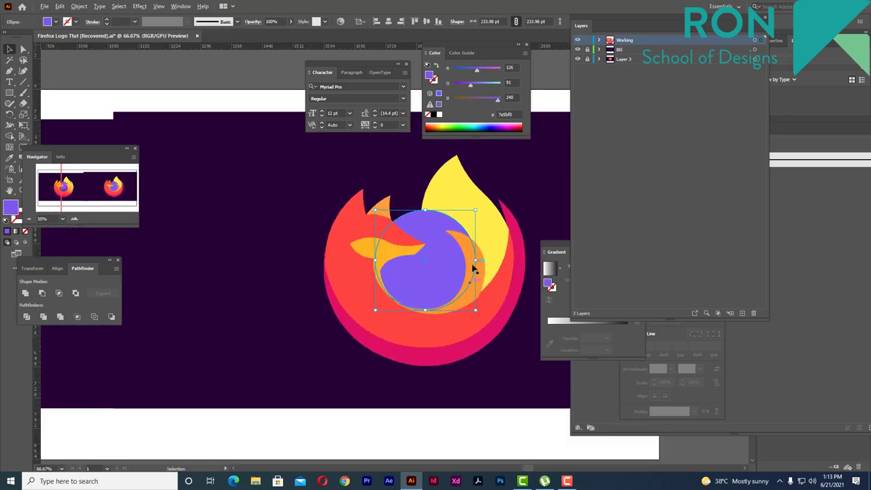
pyautogui.click(508, 189)
pyautogui.scroll(-1, 508, 189)
pyautogui.scroll(-1, 507, 192)
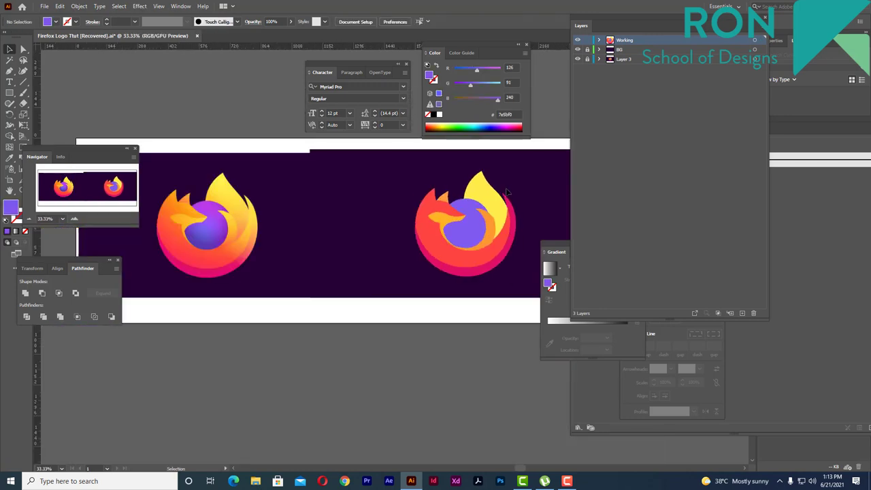
pyautogui.click(495, 253)
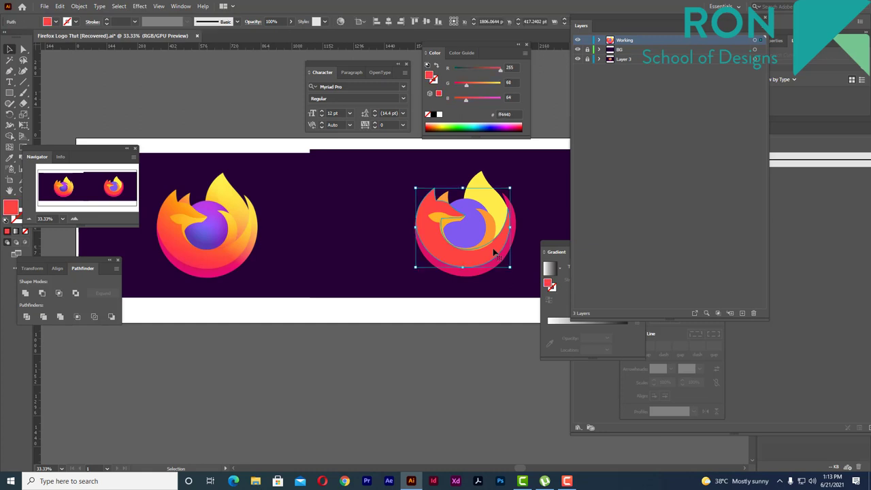
pyautogui.click(429, 288)
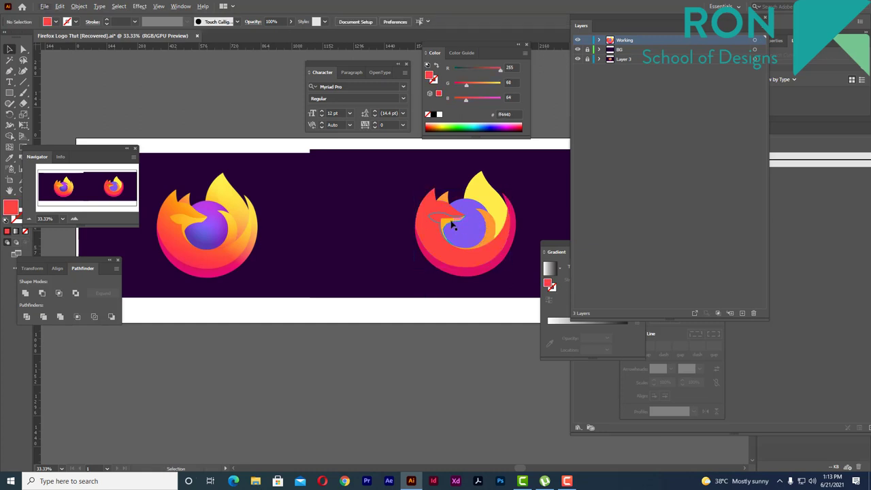
pyautogui.click(453, 225)
pyautogui.hotkey('ctrl', 'shift', 'a')
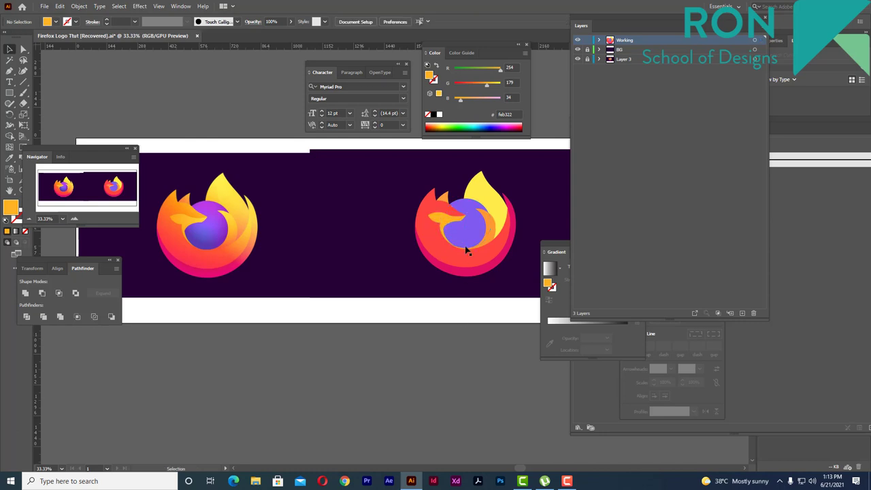
# Step: Marquee-select the whole recreated logo and move it left, closer to the original
pyautogui.moveTo(388, 166); pyautogui.dragTo(529, 278)
pyautogui.moveTo(489, 259); pyautogui.dragTo(378, 259)
pyautogui.hotkey('ctrl', 'shift', 'a')
pyautogui.hotkey('ctrl', '-')
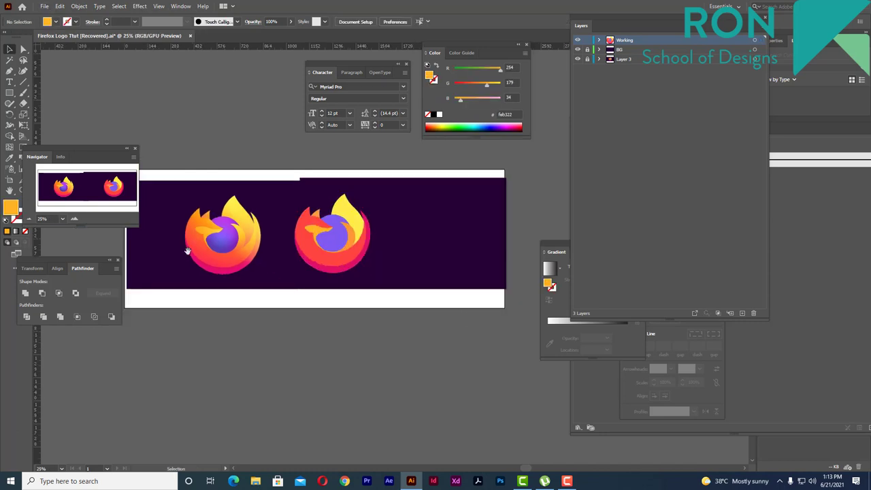
pyautogui.moveTo(188, 251); pyautogui.dragTo(242, 252)
pyautogui.scroll(1, 333, 271)
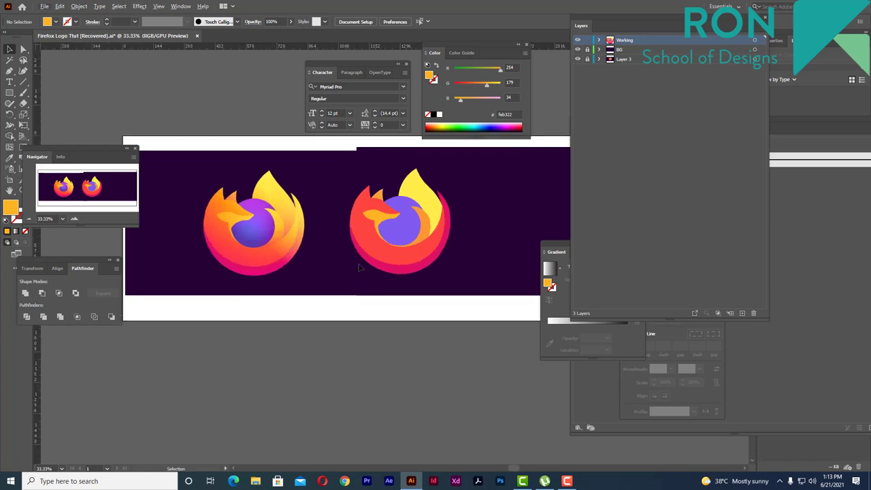
pyautogui.scroll(1, 360, 268)
pyautogui.moveTo(360, 269); pyautogui.dragTo(372, 325)
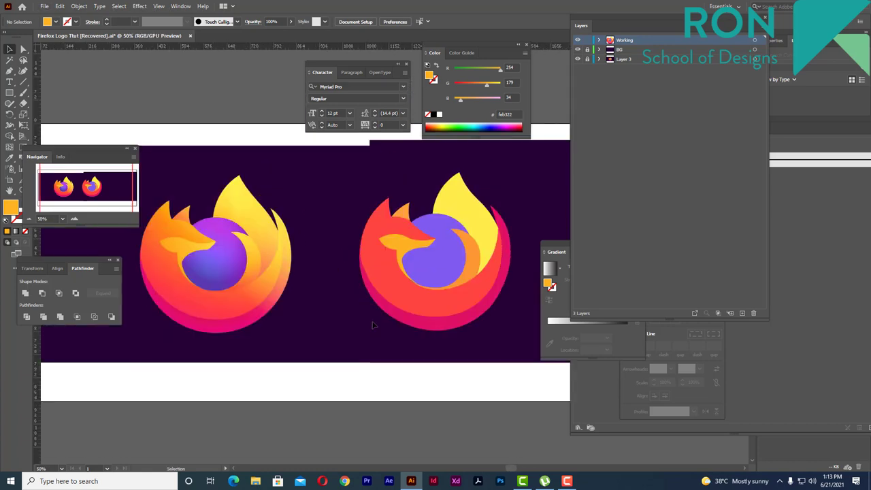
pyautogui.scroll(2, 419, 286)
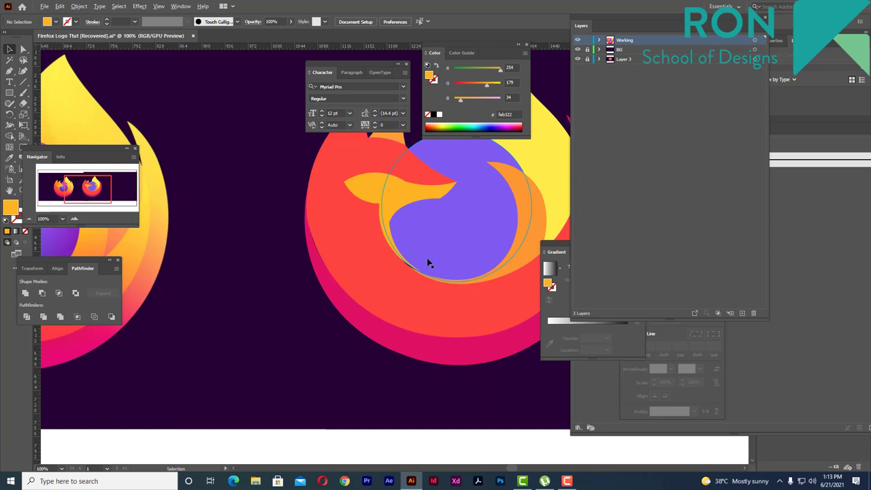
pyautogui.scroll(2, 408, 265)
# Step: Nudge an anchor on the orange swirl's edge to close the dark gap by the globe
pyautogui.click(368, 253)
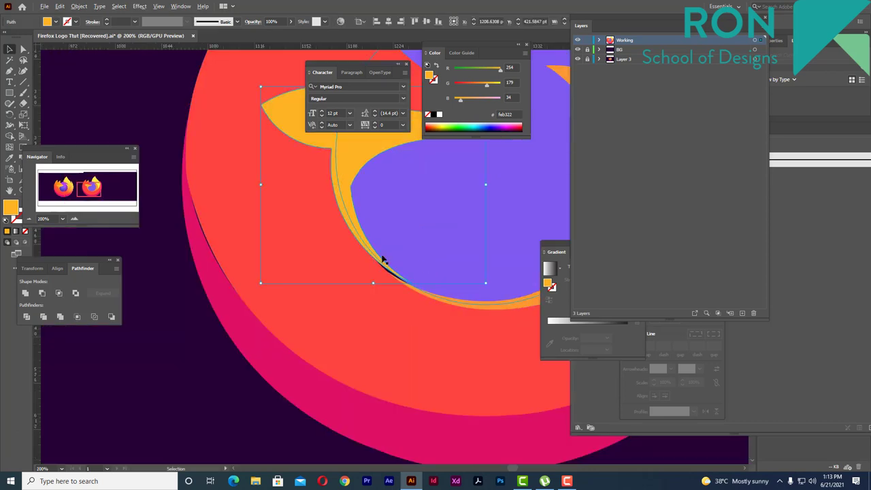
pyautogui.scroll(2, 382, 259)
pyautogui.press('a')
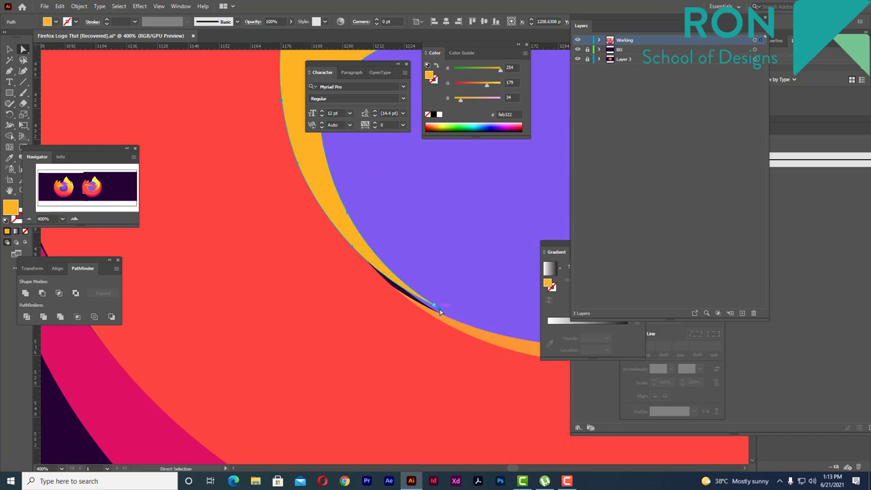
pyautogui.click(444, 313)
pyautogui.moveTo(444, 312)
pyautogui.mouseDown()
pyautogui.moveTo(437, 317)
pyautogui.moveTo(448, 311)
pyautogui.mouseUp()
pyautogui.click(447, 277)
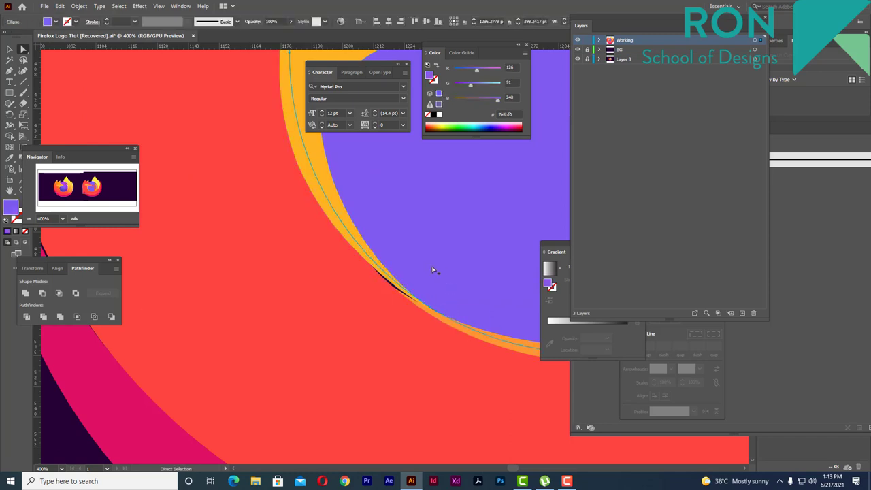
pyautogui.scroll(-2, 432, 272)
pyautogui.scroll(1, 424, 285)
pyautogui.scroll(1, 415, 276)
pyautogui.scroll(1, 408, 273)
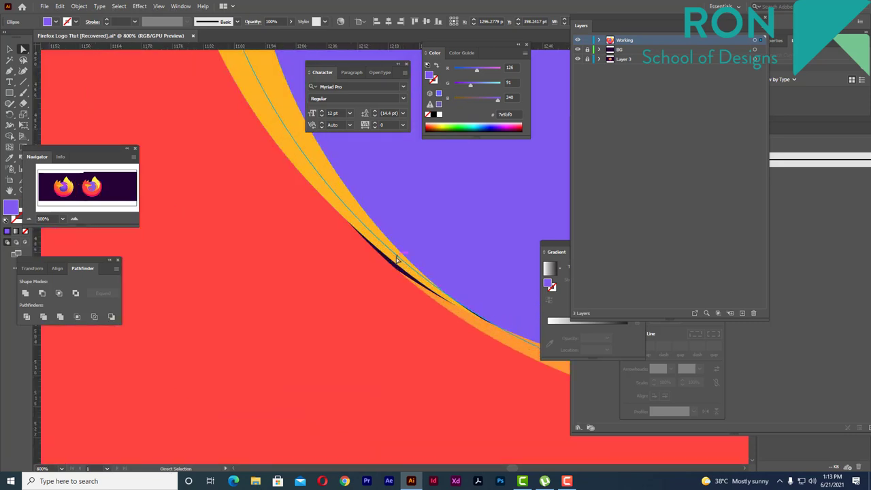
# Step: Reshape the orange swirl's curve to cover the remaining dark sliver against the purple globe
pyautogui.click(399, 264)
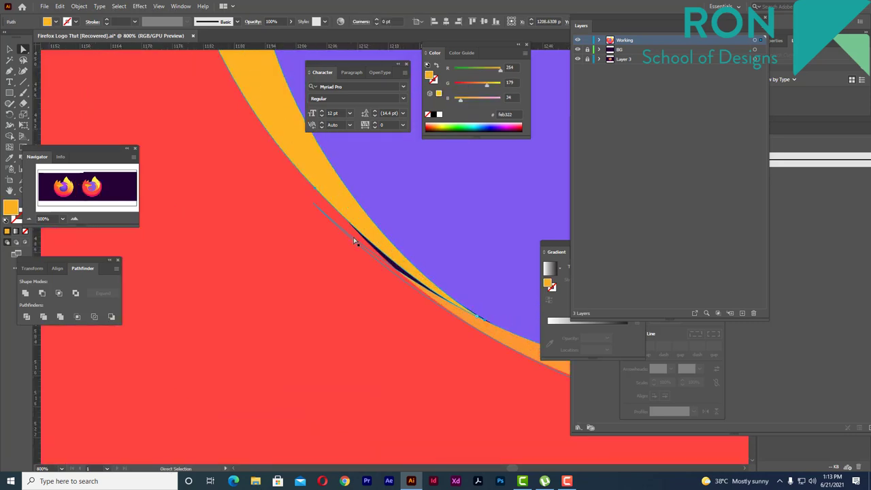
pyautogui.click(317, 191)
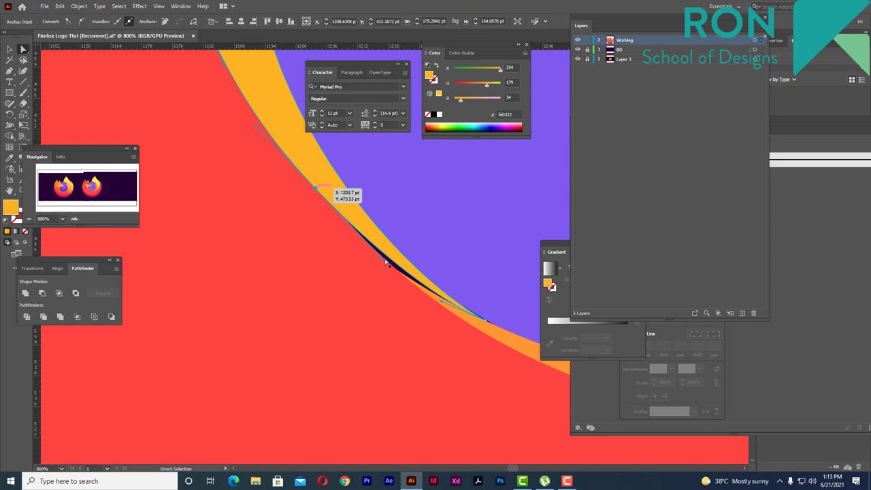
pyautogui.moveTo(384, 262); pyautogui.dragTo(378, 270)
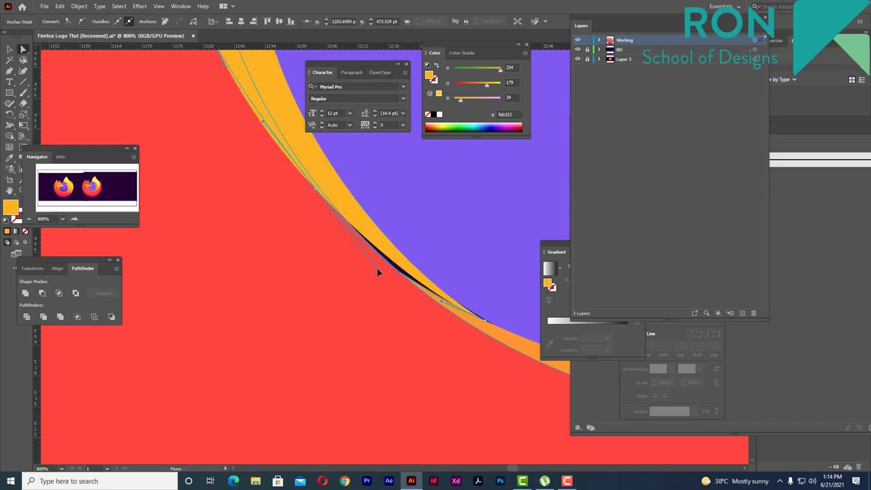
pyautogui.click(463, 261)
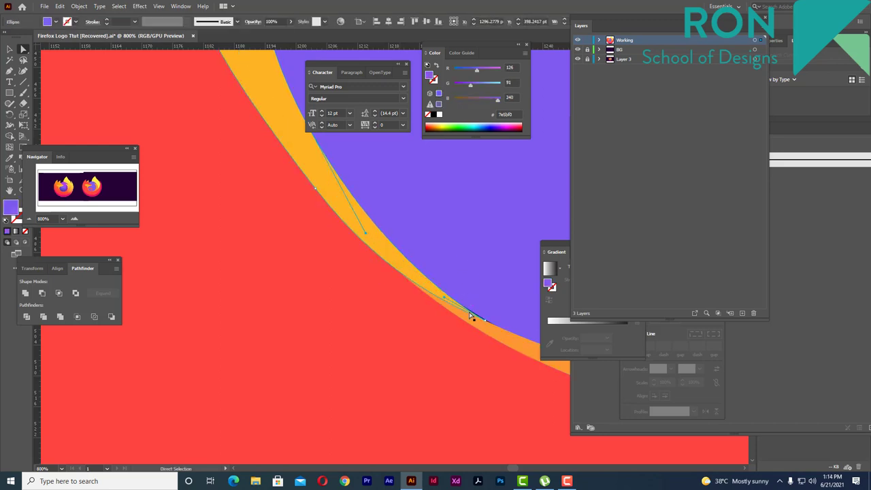
pyautogui.click(469, 316)
pyautogui.scroll(1, 485, 318)
pyautogui.scroll(1, 489, 325)
pyautogui.scroll(1, 493, 321)
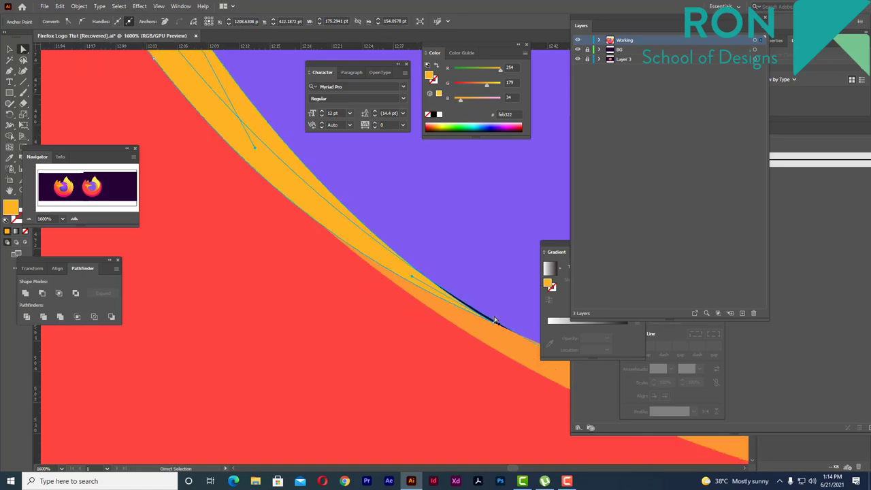
pyautogui.click(493, 323)
pyautogui.scroll(-3, 494, 315)
pyautogui.scroll(-4, 488, 312)
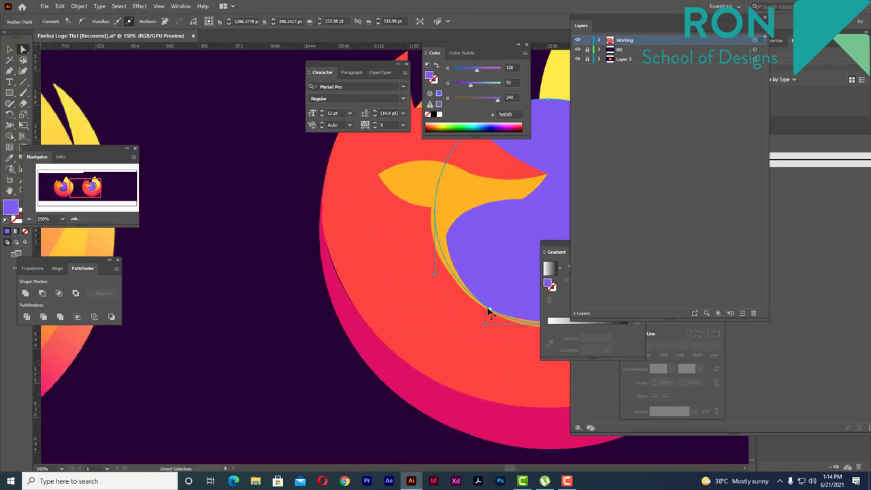
# Step: Round off the sharp left corner of the red fox shape with its live-corner widget
pyautogui.scroll(1, 350, 315)
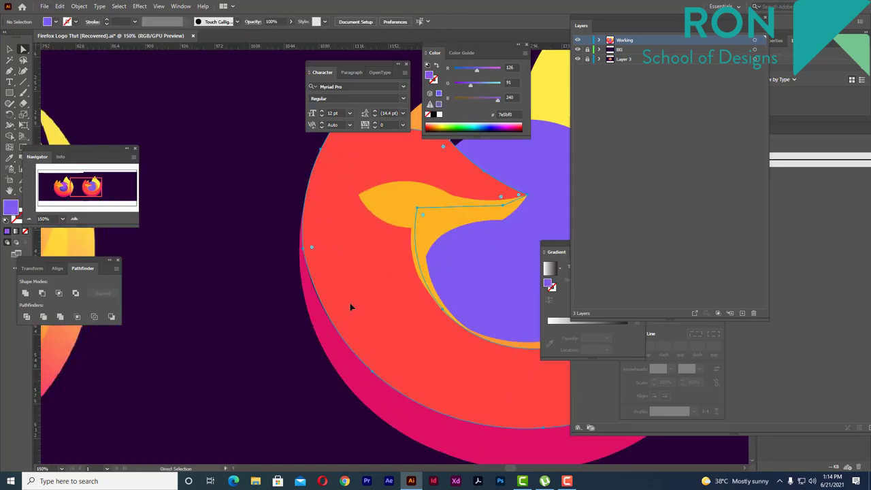
pyautogui.click(333, 283)
pyautogui.press('a')
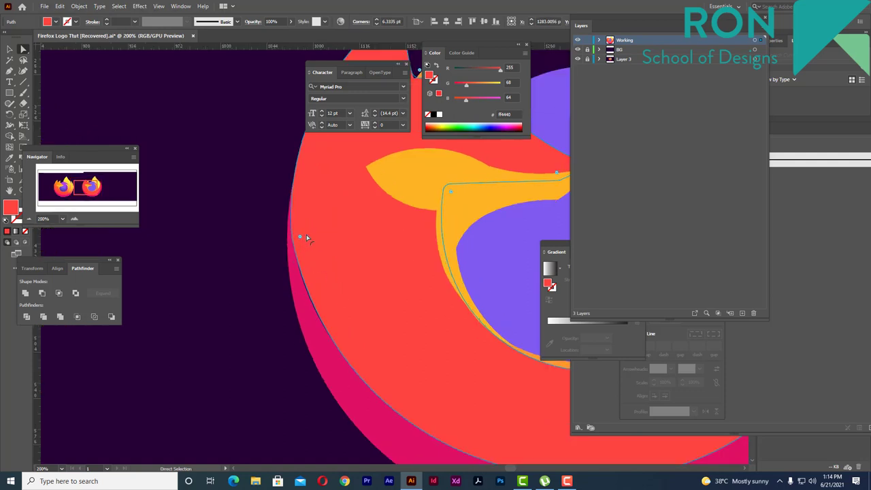
pyautogui.doubleClick(301, 236)
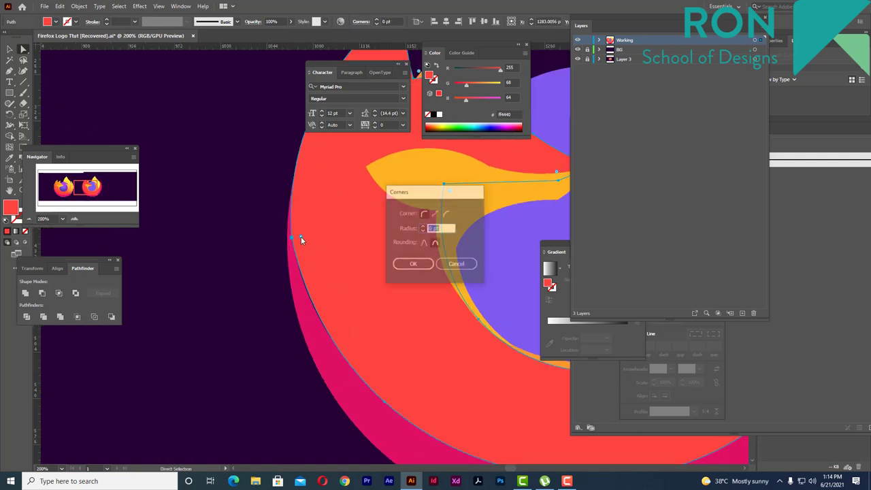
pyautogui.press('Escape')
pyautogui.moveTo(301, 237); pyautogui.dragTo(333, 232)
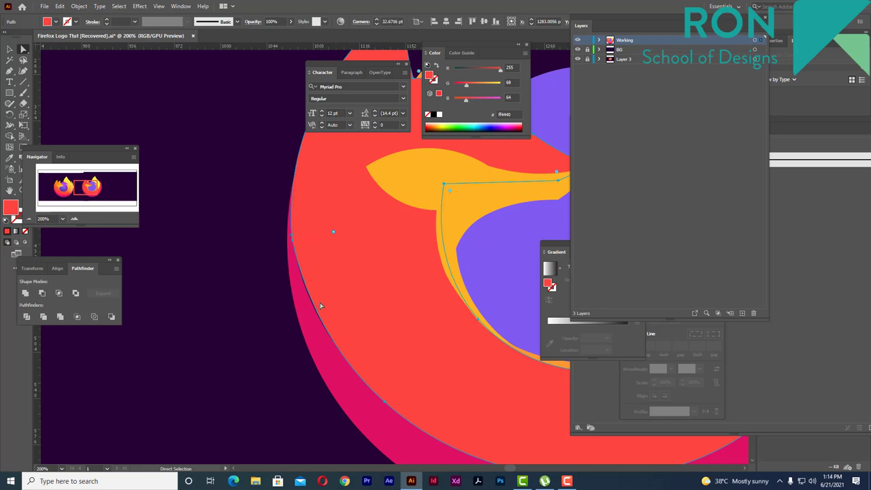
# Step: Reshape the red shape's lower-left curve to follow the magenta ring, then center both logos
pyautogui.click(293, 238)
pyautogui.moveTo(300, 272); pyautogui.dragTo(299, 278)
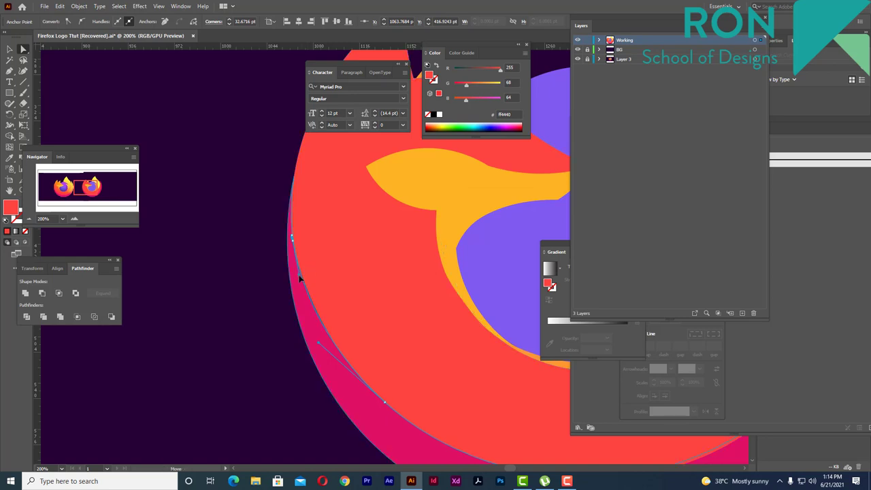
pyautogui.scroll(-2, 247, 295)
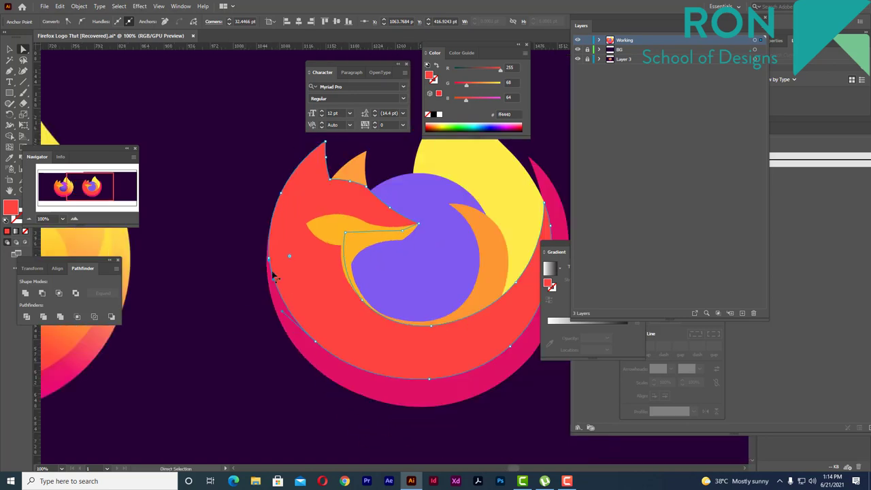
pyautogui.click(10, 49)
pyautogui.click(139, 121)
pyautogui.scroll(-1, 139, 122)
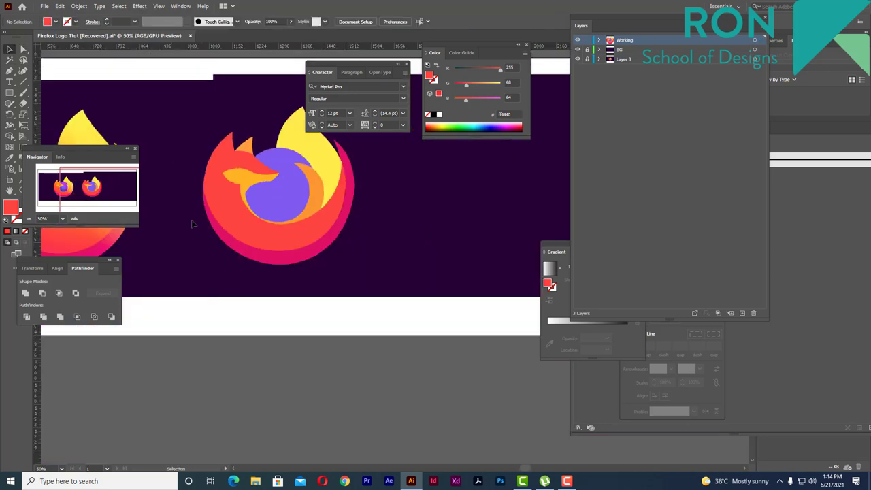
pyautogui.moveTo(214, 266); pyautogui.dragTo(319, 317)
pyautogui.moveTo(236, 255); pyautogui.dragTo(293, 306)
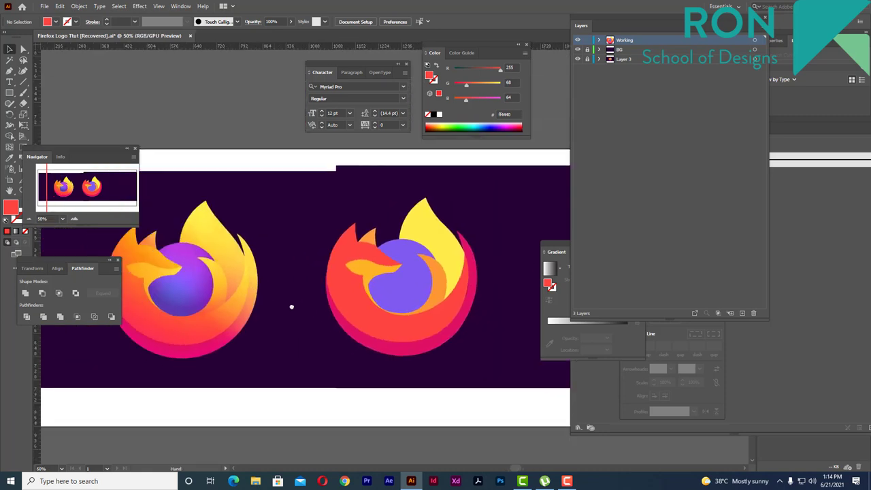
pyautogui.click(401, 309)
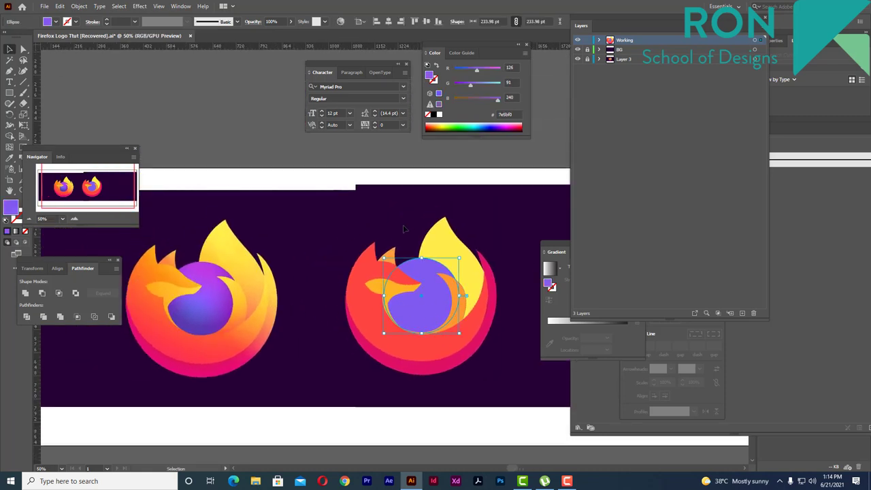
# Step: Apply a radial gradient to the recreated logo's globe
pyautogui.moveTo(85, 158); pyautogui.dragTo(142, 121)
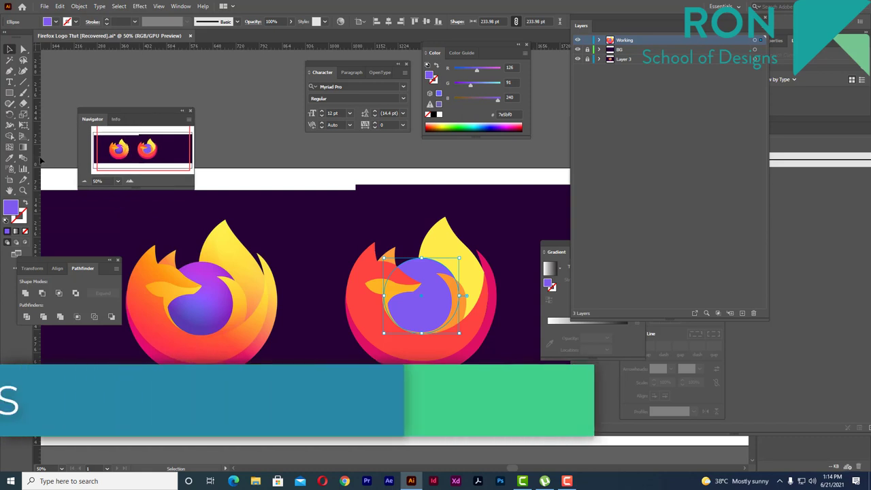
pyautogui.press('g')
pyautogui.press('v')
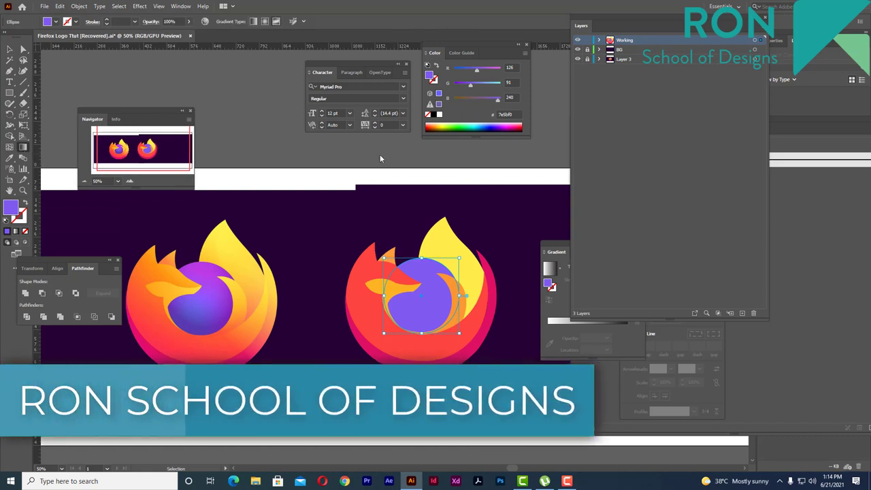
pyautogui.press('g')
pyautogui.click(430, 312)
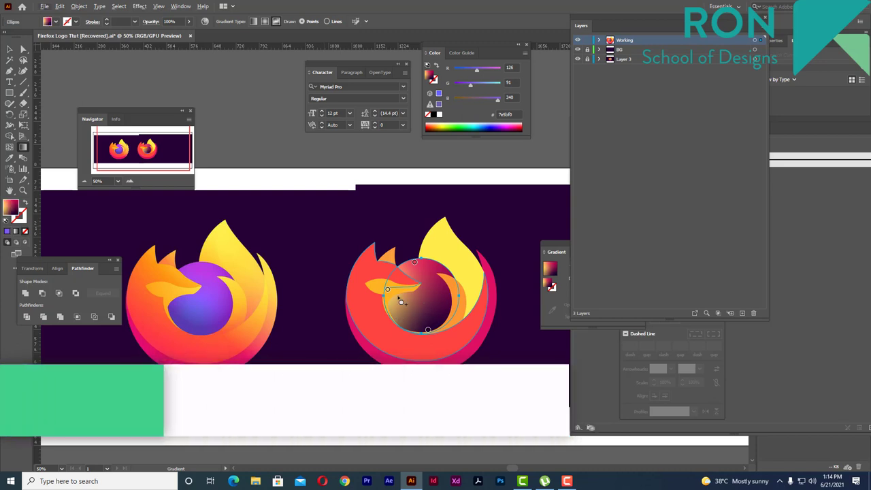
# Step: Set the gradient stops to the original globe's purple and a dark purple at the bottom
pyautogui.doubleClick(414, 264)
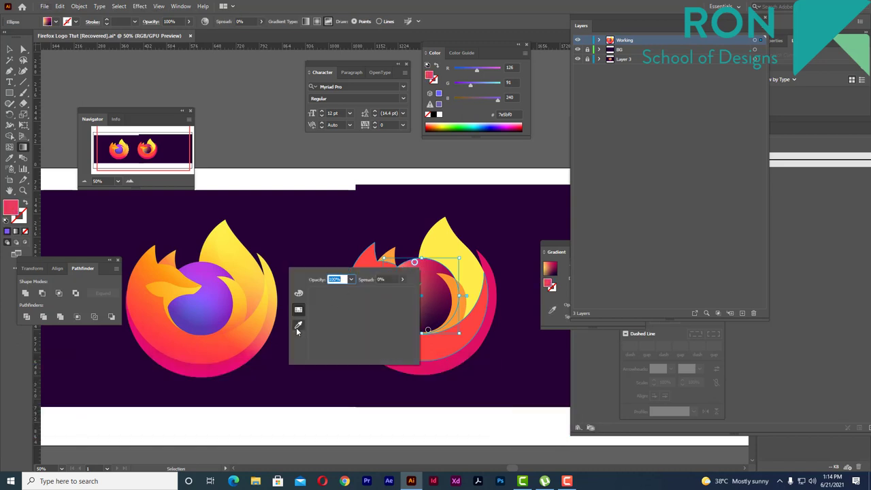
pyautogui.click(298, 328)
pyautogui.click(212, 270)
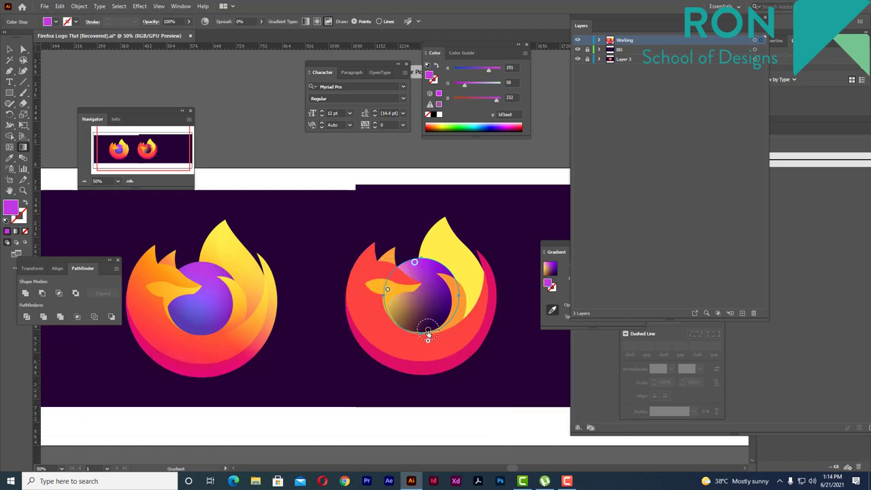
pyautogui.doubleClick(428, 332)
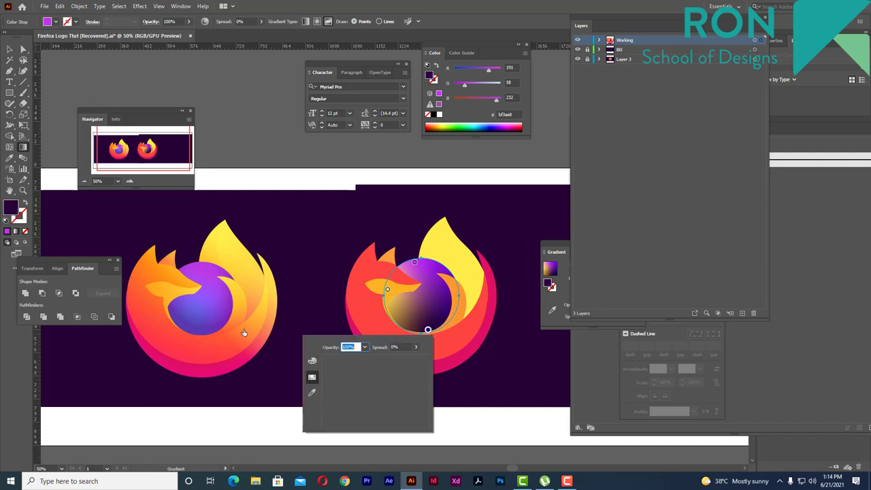
pyautogui.click(311, 393)
pyautogui.click(337, 344)
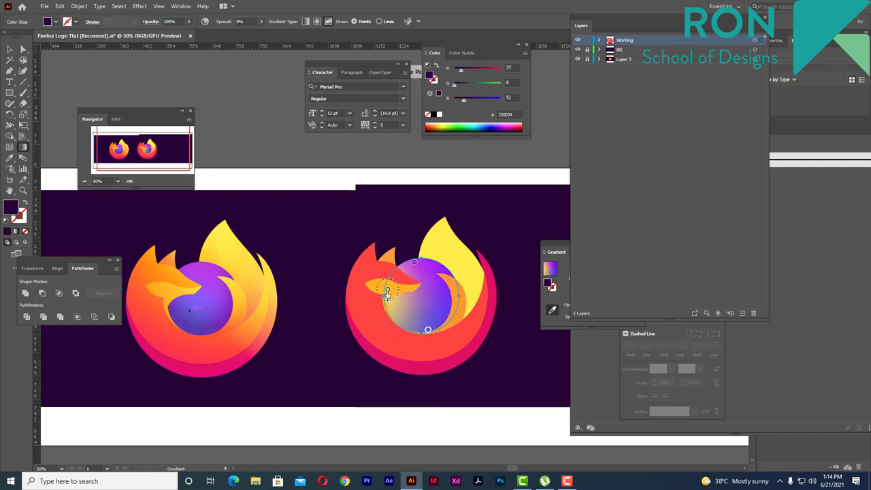
# Step: Delete the light orange stop and reposition the stops, with magenta at the top
pyautogui.doubleClick(387, 291)
pyautogui.click(388, 291)
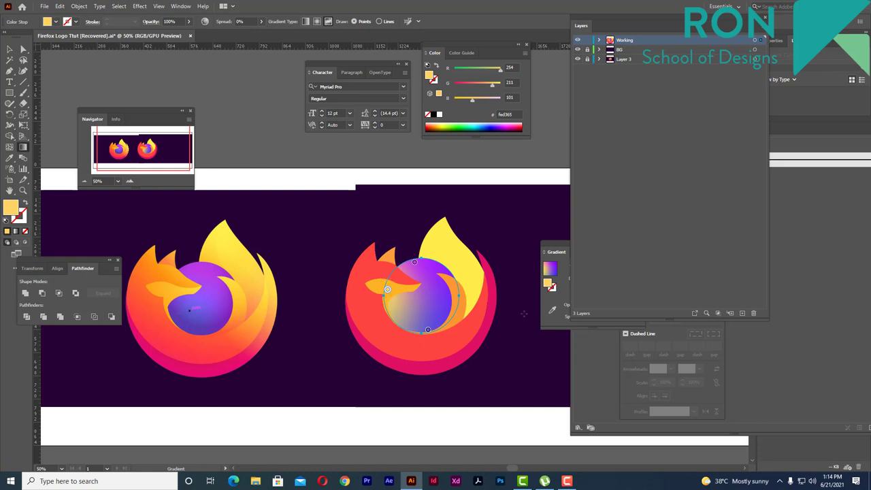
pyautogui.press('Delete')
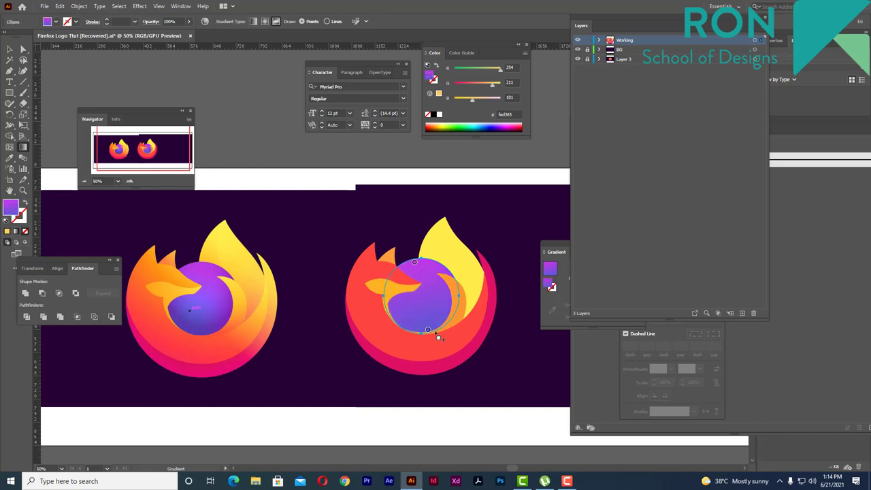
pyautogui.moveTo(427, 330); pyautogui.dragTo(424, 312)
pyautogui.click(415, 264)
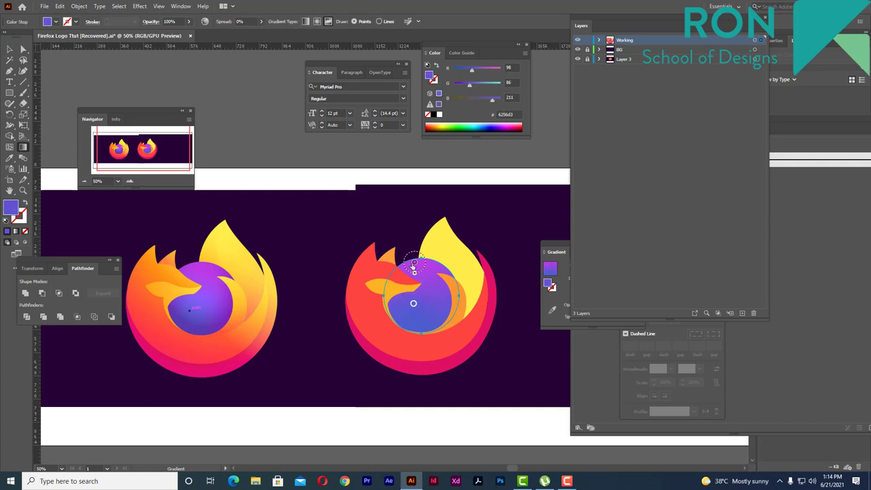
pyautogui.moveTo(414, 266); pyautogui.dragTo(434, 284)
pyautogui.click(434, 284)
pyautogui.click(9, 51)
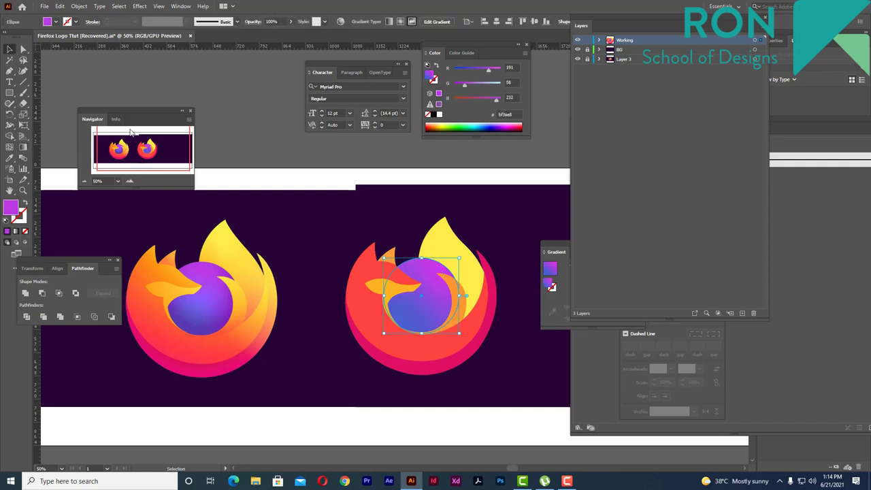
# Step: Give the red fox body a freeform gradient and move its upper colour point onto the head
pyautogui.click(402, 324)
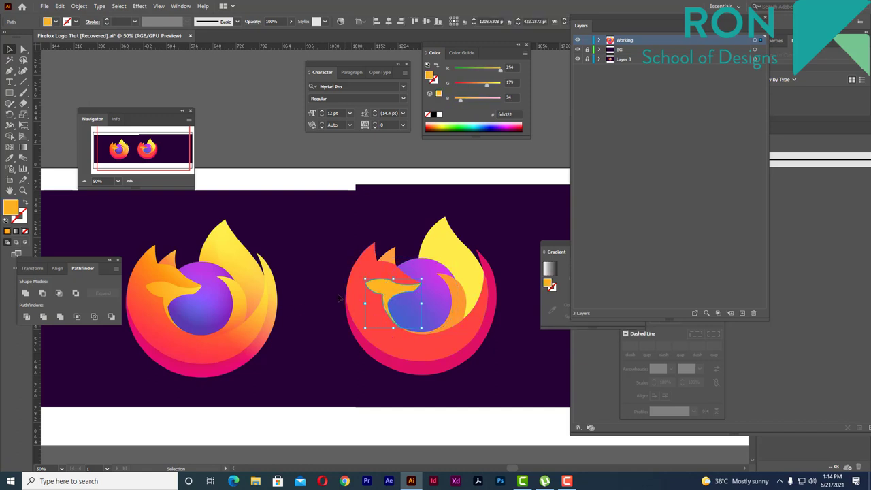
pyautogui.click(363, 301)
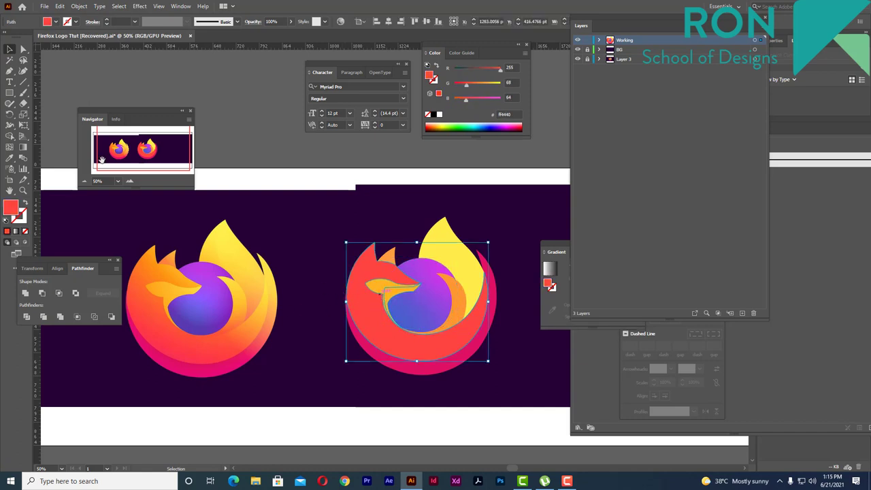
pyautogui.click(23, 148)
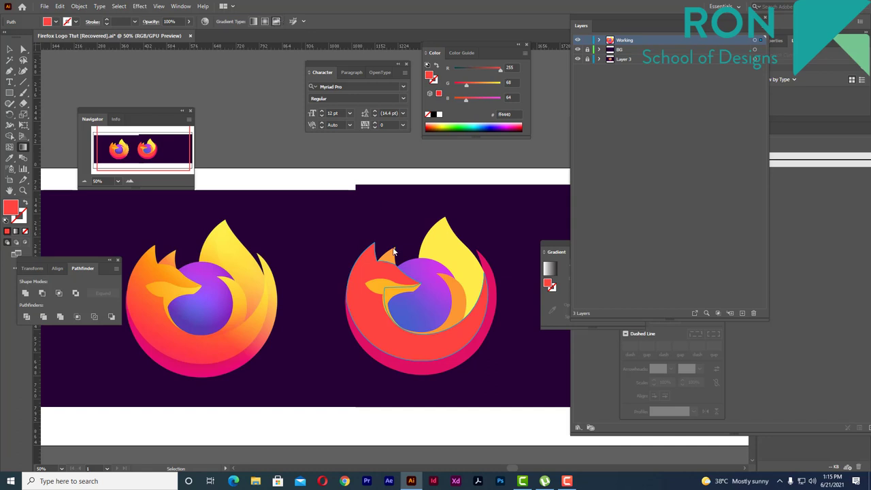
pyautogui.click(378, 301)
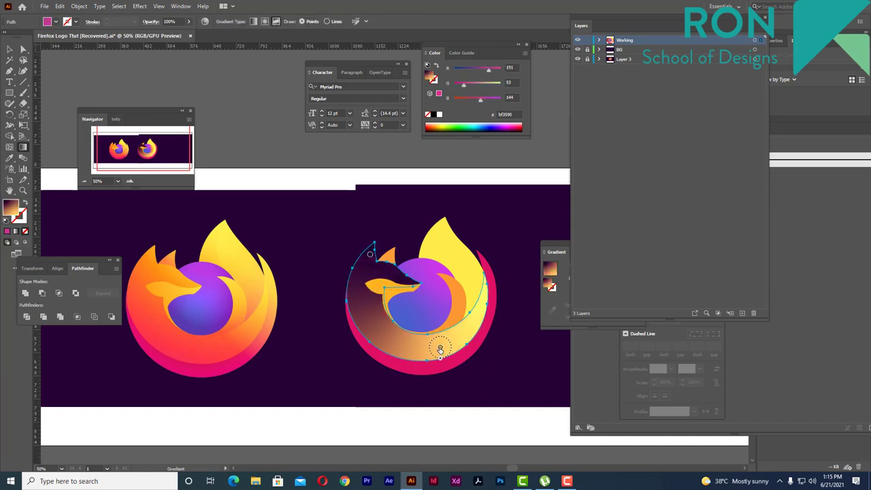
pyautogui.moveTo(439, 348); pyautogui.dragTo(464, 337)
pyautogui.moveTo(370, 254); pyautogui.dragTo(362, 295)
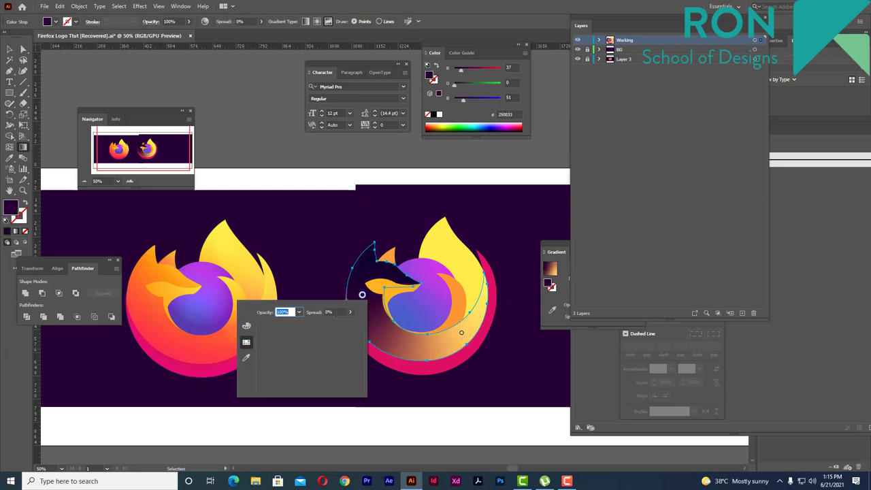
# Step: Sample orange and red-pink from the original logo into the two colour points
pyautogui.doubleClick(362, 294)
pyautogui.click(246, 358)
pyautogui.click(165, 267)
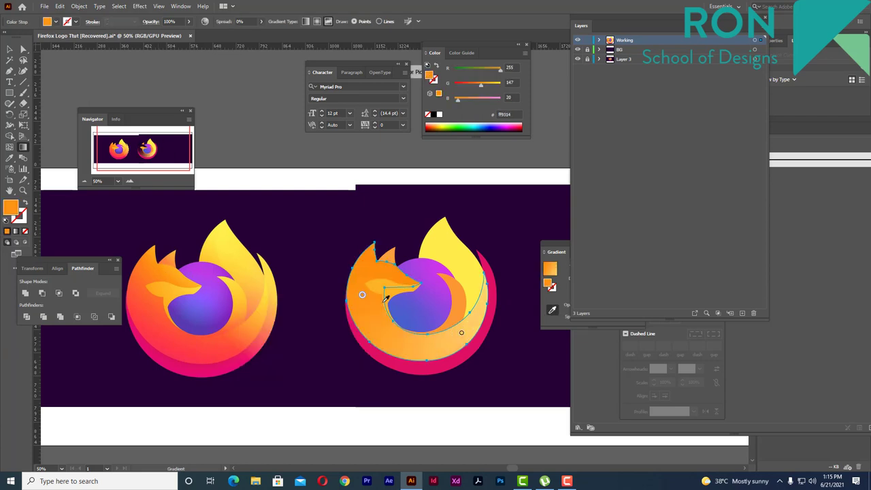
pyautogui.doubleClick(461, 333)
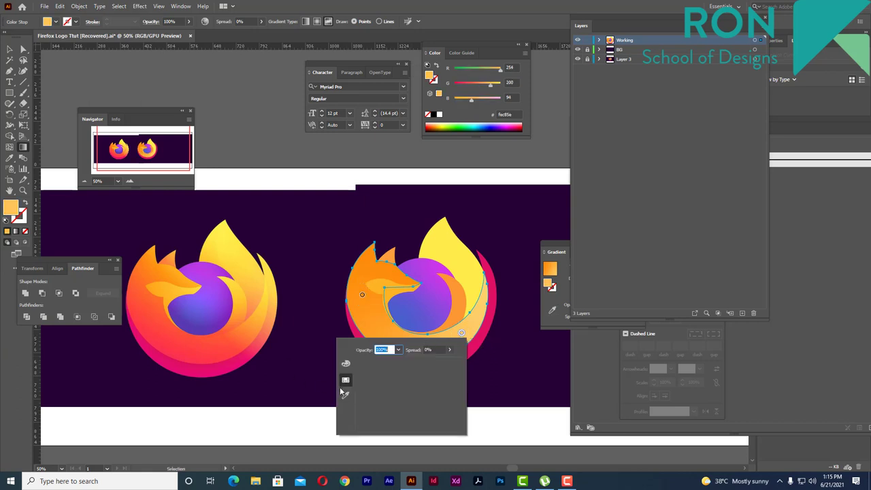
pyautogui.click(345, 394)
pyautogui.click(204, 344)
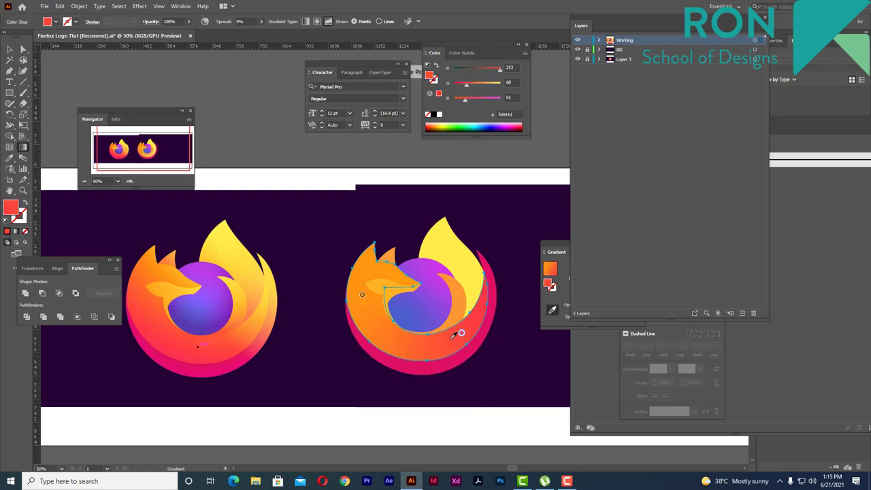
pyautogui.moveTo(461, 333); pyautogui.dragTo(420, 345)
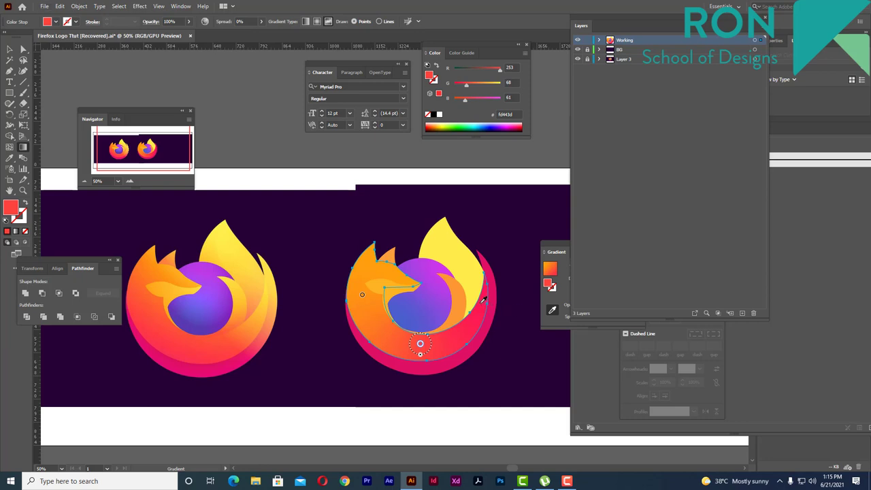
# Step: Set the gradient's end stop to yellow-orange sampled from the original logo
pyautogui.click(14, 49)
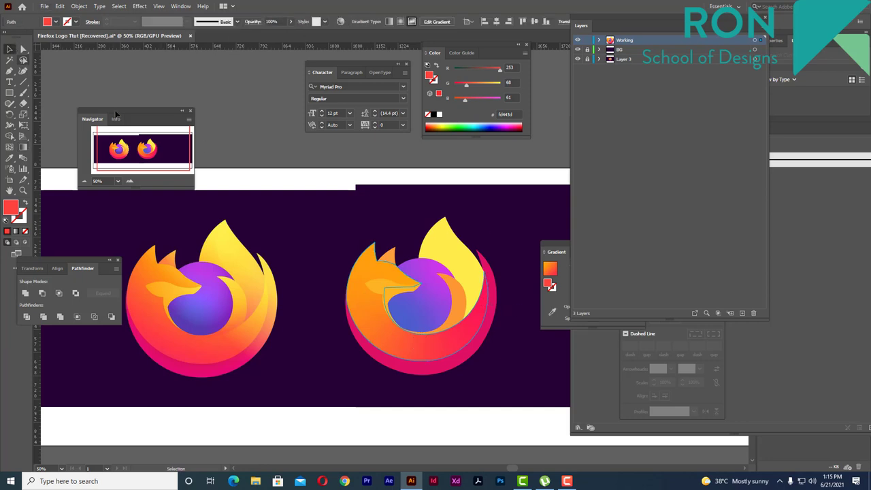
pyautogui.press('g')
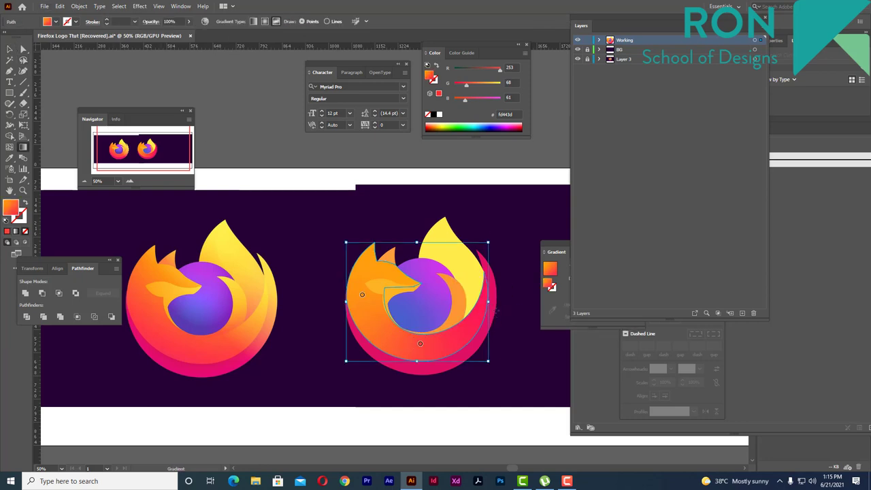
pyautogui.click(484, 310)
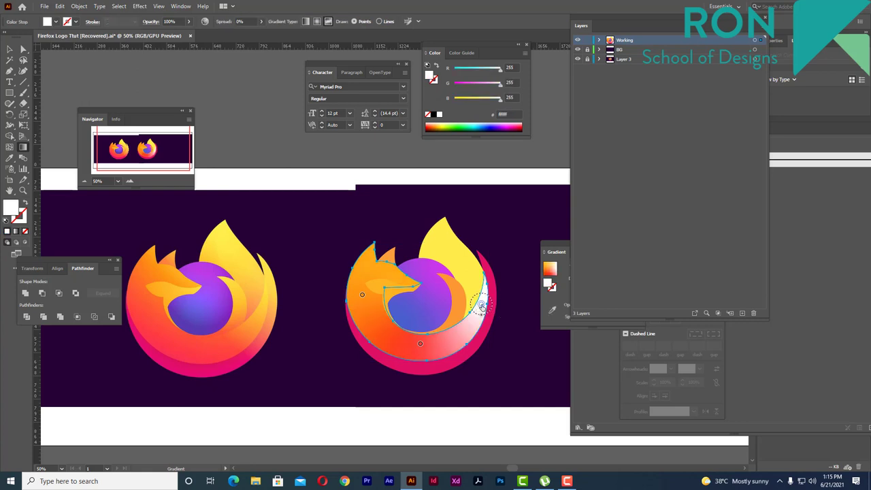
pyautogui.doubleClick(482, 306)
pyautogui.press('Escape')
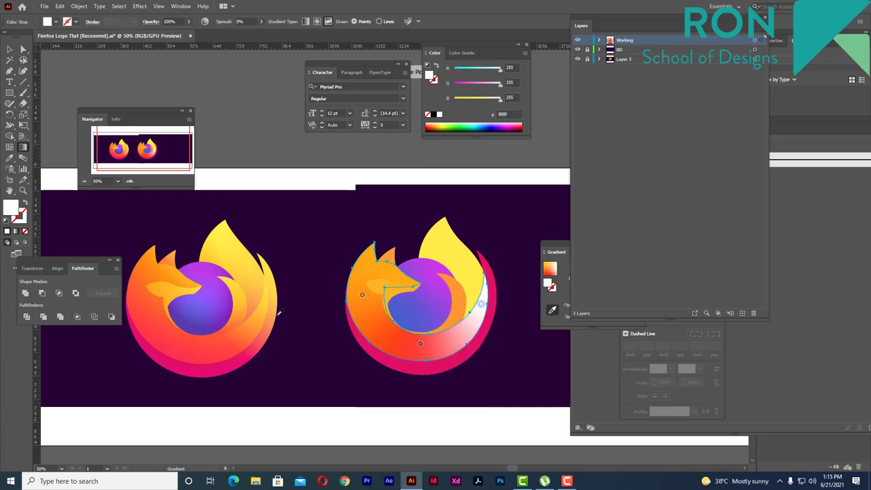
pyautogui.click(266, 306)
# Step: Reposition the red, orange and yellow stops to match the original's shading
pyautogui.press('v')
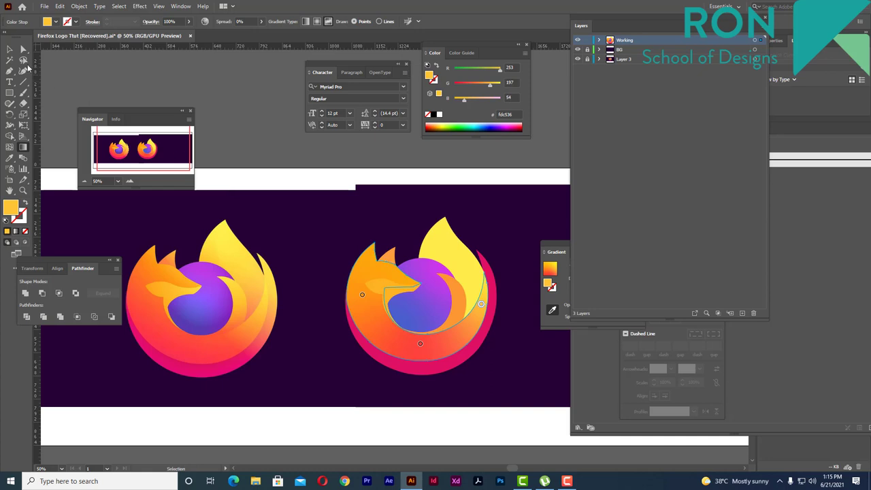
pyautogui.moveTo(421, 349); pyautogui.dragTo(384, 326)
pyautogui.moveTo(363, 278); pyautogui.dragTo(368, 270)
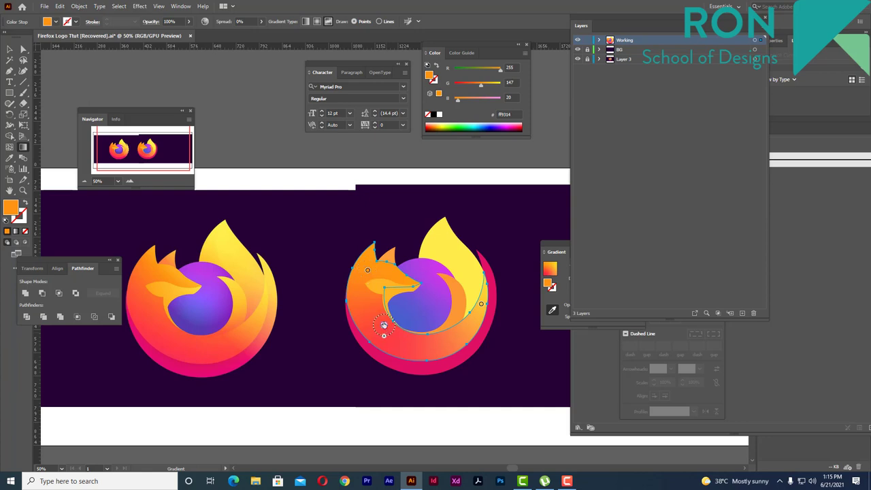
pyautogui.moveTo(385, 325); pyautogui.dragTo(373, 307)
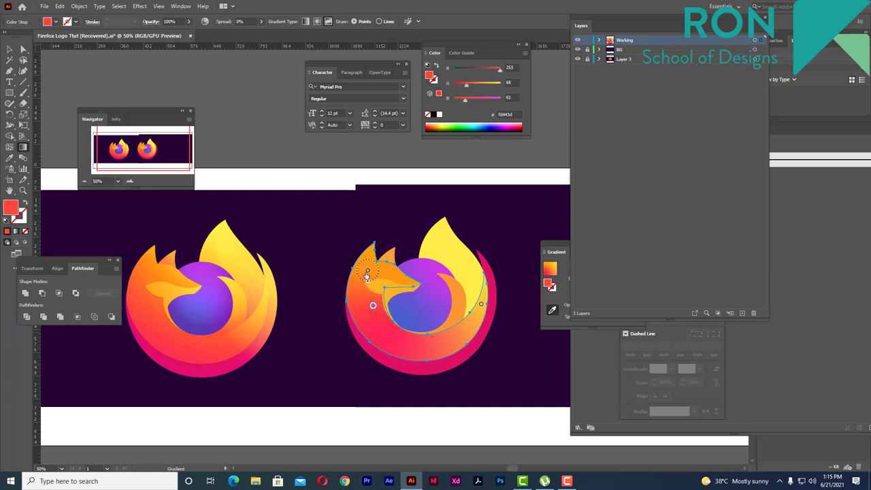
pyautogui.moveTo(368, 270); pyautogui.dragTo(380, 268)
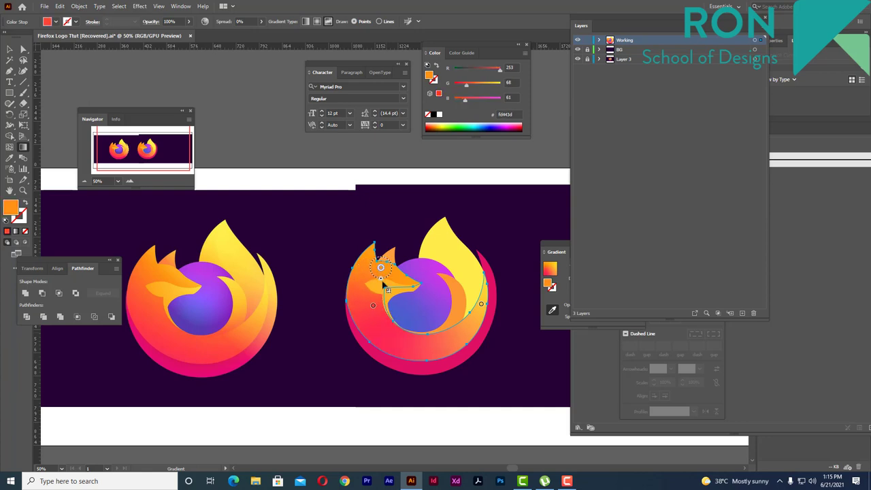
pyautogui.click(482, 306)
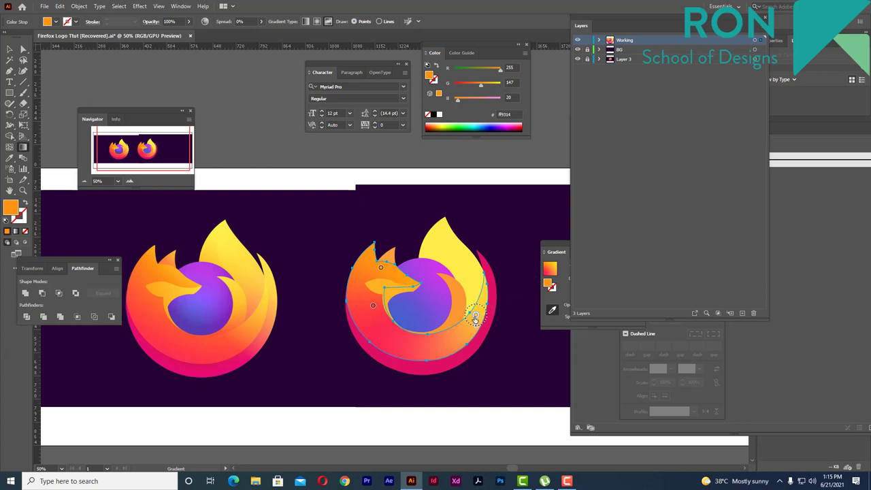
pyautogui.moveTo(480, 312); pyautogui.dragTo(476, 321)
pyautogui.click(10, 49)
# Step: Apply a gradient to the right logo's outer crescent, sampling yellow from the original into the first stop
pyautogui.click(300, 133)
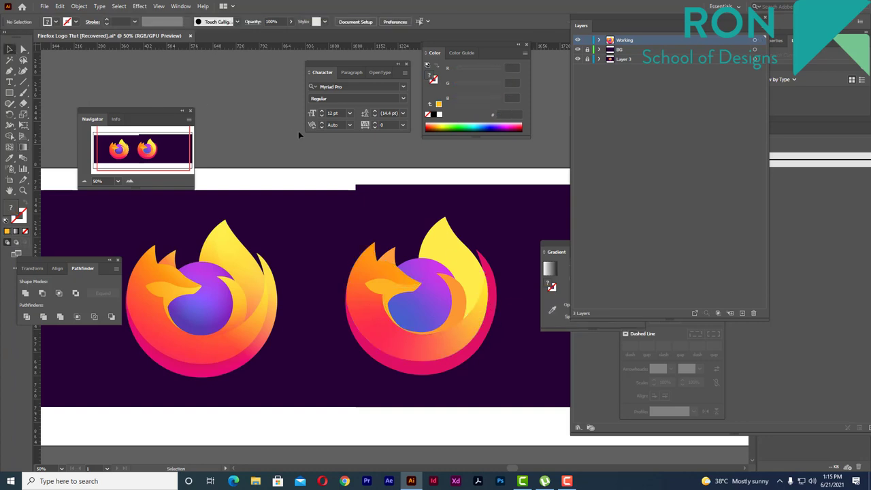
pyautogui.scroll(-1, 306, 150)
pyautogui.keyDown('alt'); pyautogui.scroll(-1, 311, 176); pyautogui.keyUp('alt')
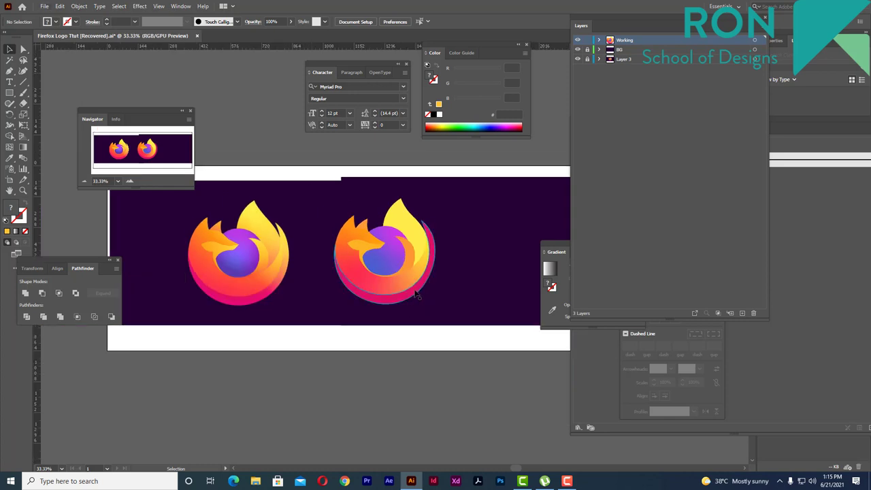
pyautogui.click(414, 280)
pyautogui.keyDown('alt'); pyautogui.scroll(1, 419, 272); pyautogui.keyUp('alt')
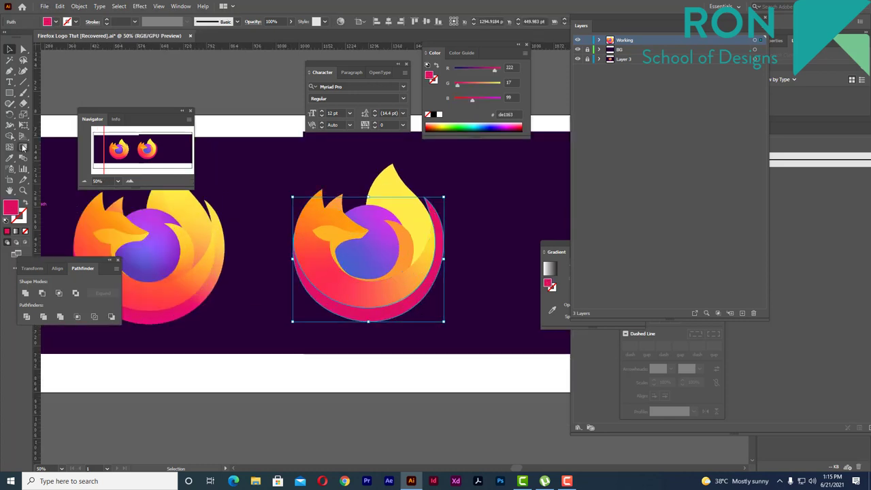
pyautogui.click(23, 147)
pyautogui.click(439, 274)
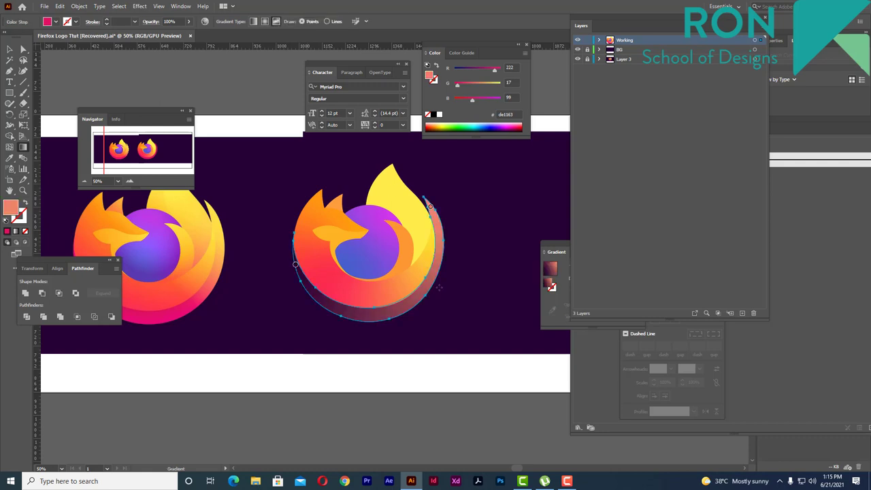
pyautogui.doubleClick(430, 205)
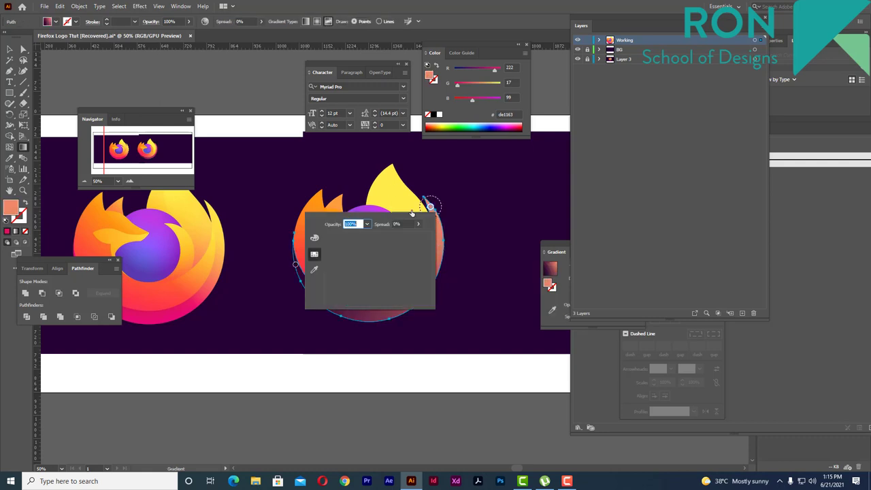
pyautogui.click(316, 269)
pyautogui.click(219, 218)
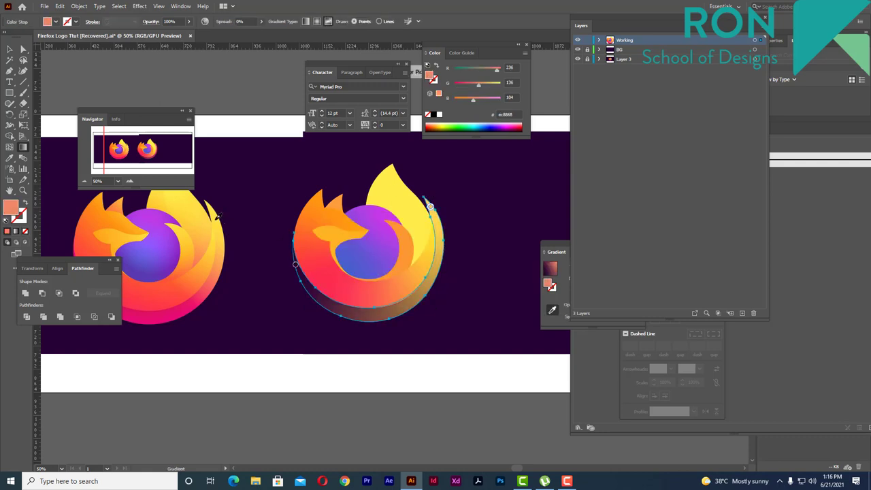
# Step: Sample pink into the end stop and redraw the gradient so deep pink runs along the bottom
pyautogui.doubleClick(295, 266)
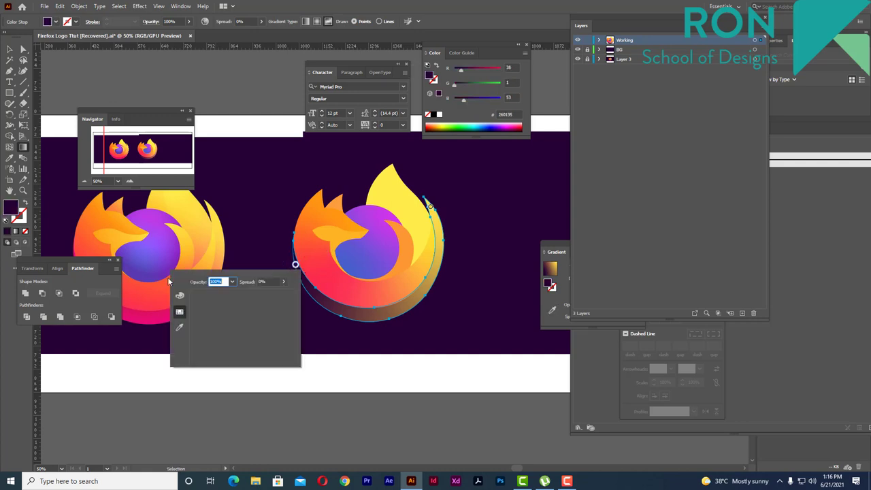
pyautogui.click(180, 327)
pyautogui.click(147, 315)
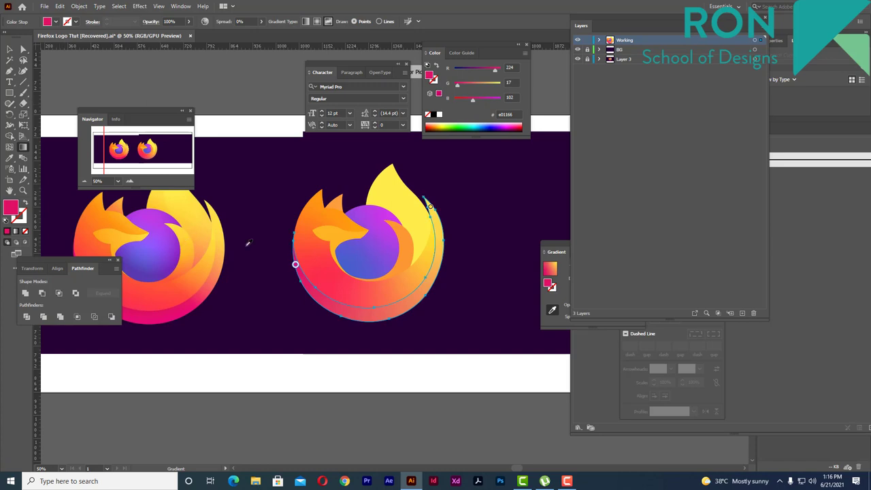
pyautogui.moveTo(248, 243); pyautogui.dragTo(301, 243)
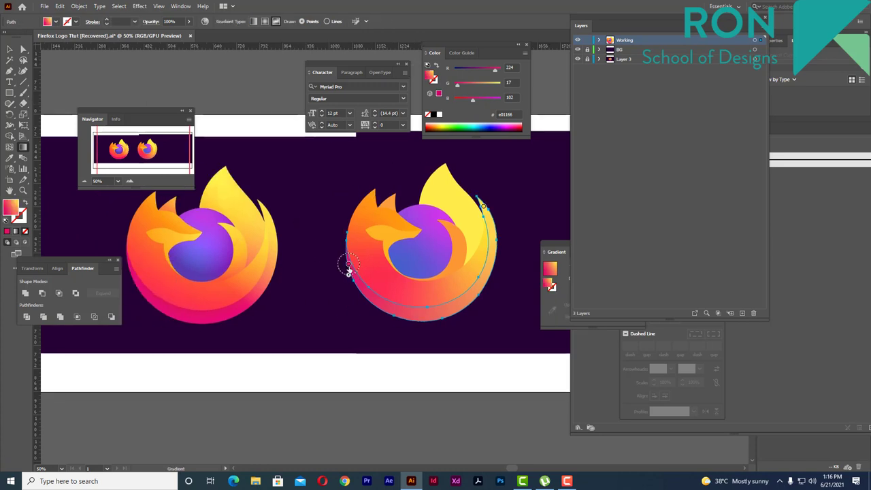
pyautogui.moveTo(348, 269); pyautogui.dragTo(360, 272)
pyautogui.click(400, 306)
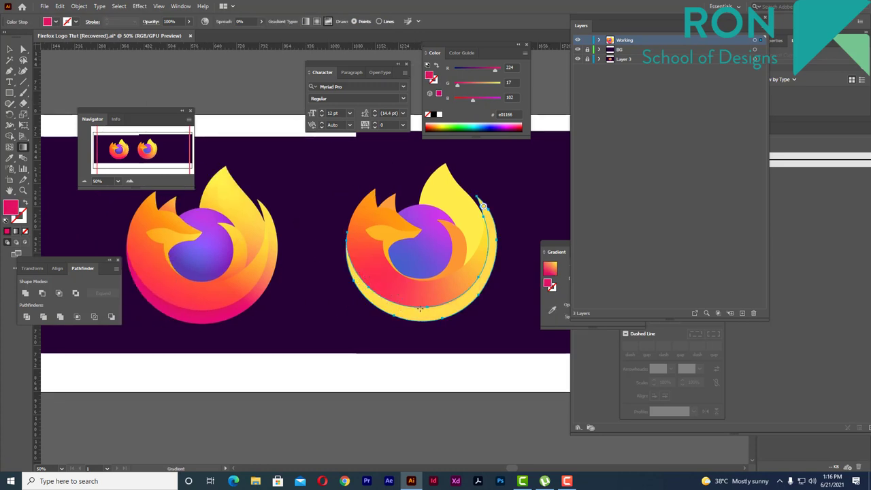
pyautogui.moveTo(398, 307); pyautogui.dragTo(377, 300)
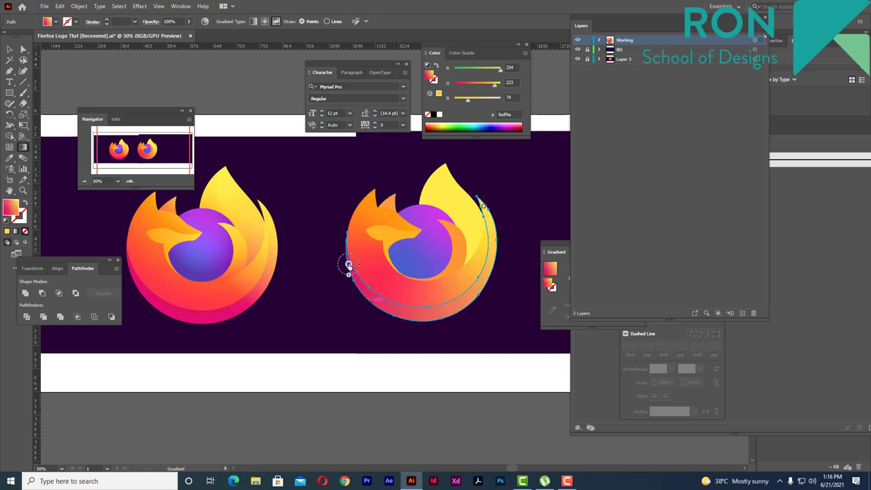
pyautogui.moveTo(349, 266)
pyautogui.mouseDown()
pyautogui.moveTo(383, 302)
pyautogui.moveTo(418, 311)
pyautogui.moveTo(443, 312)
pyautogui.moveTo(472, 294)
pyautogui.mouseUp()
pyautogui.click(472, 294)
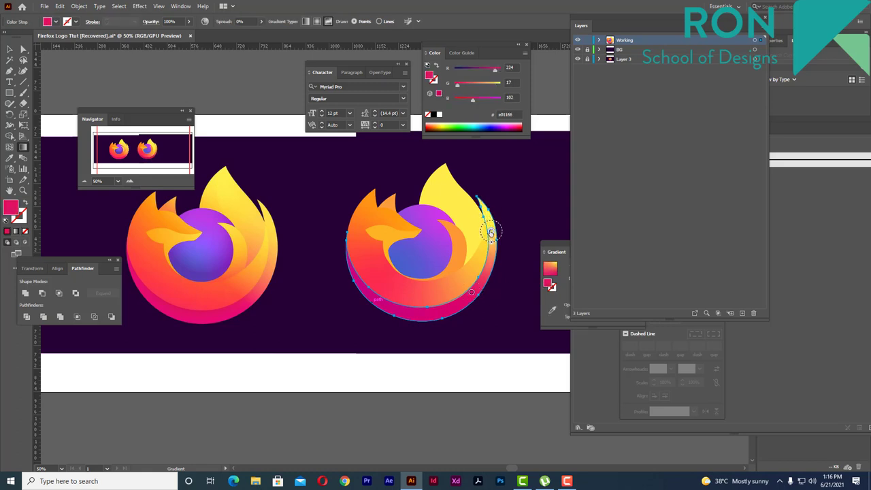
# Step: Finish the crescent gradient and deselect the right logo
pyautogui.click(491, 232)
pyautogui.click(8, 50)
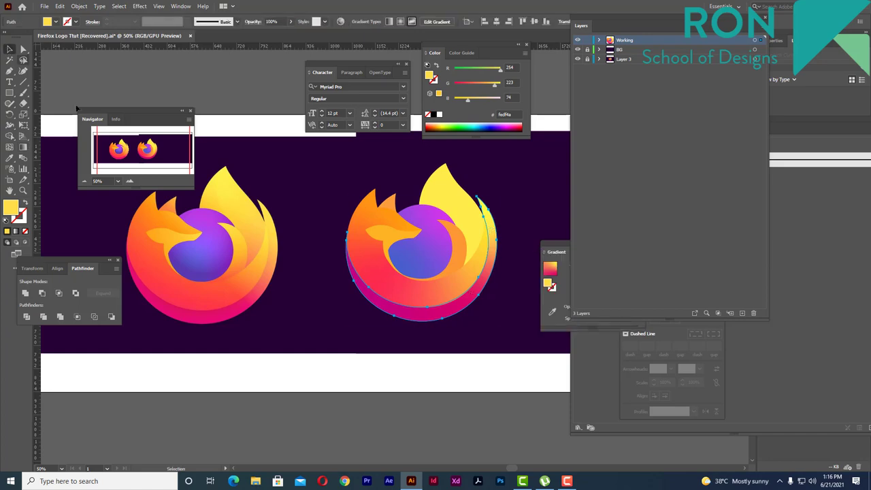
pyautogui.click(439, 233)
pyautogui.click(520, 222)
pyautogui.hotkey('ctrl', '-')
# Step: Zoom in and select the outer crescent path with the Direct Selection tool (A)
pyautogui.scroll(3, 507, 252)
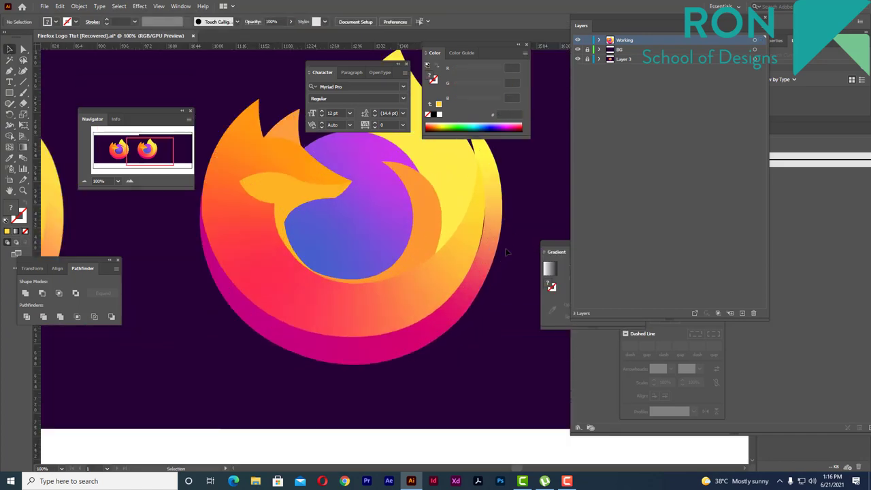
pyautogui.scroll(1, 508, 252)
pyautogui.scroll(1, 452, 256)
pyautogui.scroll(-3, 468, 258)
pyautogui.click(477, 254)
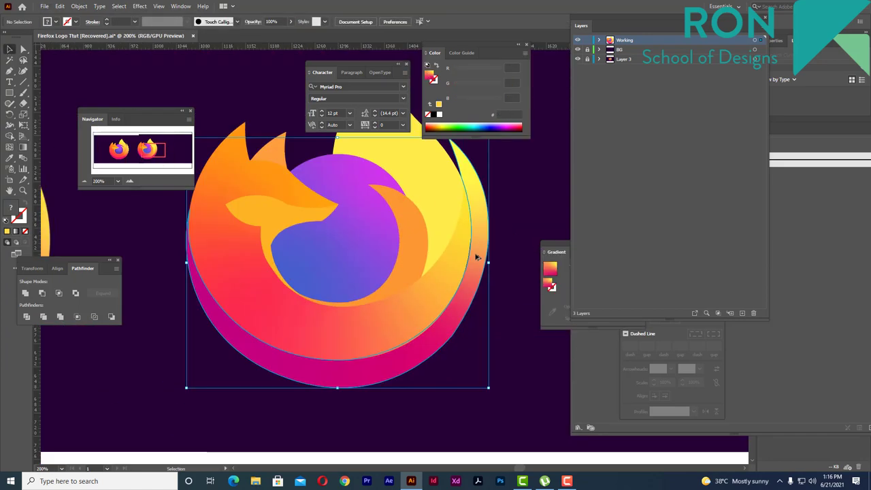
pyautogui.press('a')
pyautogui.scroll(3, 472, 271)
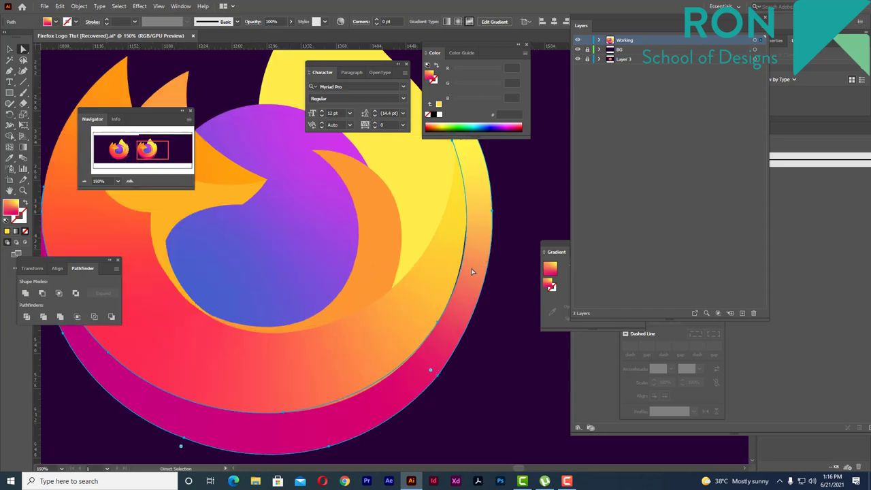
# Step: Drag an anchor to reshape the curve of the crescent's outer edge
pyautogui.click(437, 322)
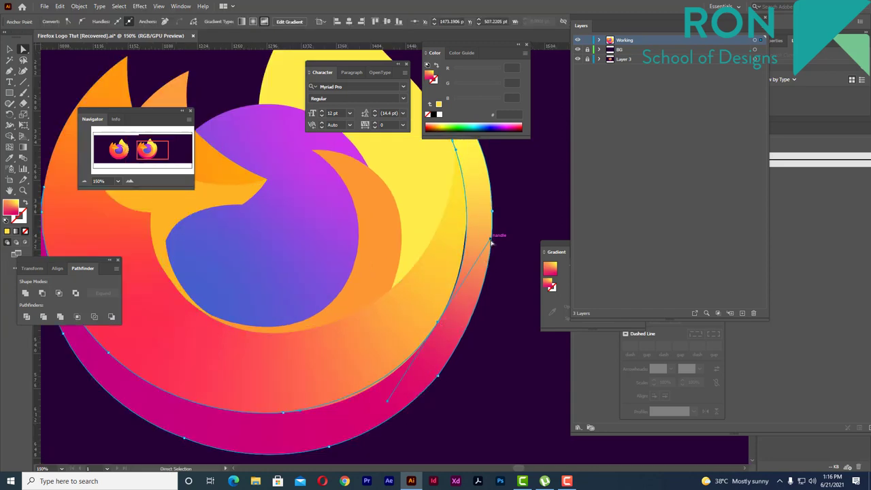
pyautogui.moveTo(491, 242); pyautogui.dragTo(487, 242)
pyautogui.scroll(-2, 507, 252)
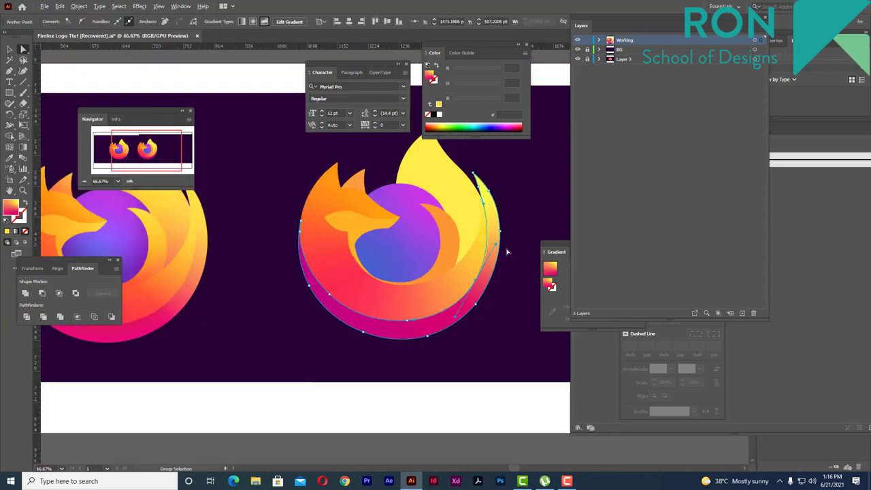
pyautogui.click(509, 331)
pyautogui.scroll(-1, 502, 317)
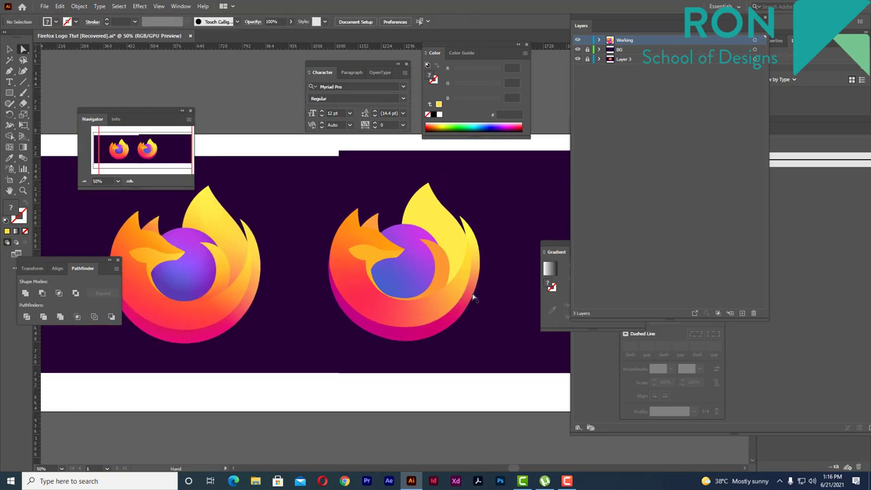
pyautogui.scroll(2, 441, 315)
# Step: Round the crescent's sharp lower-right corner to about 63.78 pt
pyautogui.click(476, 310)
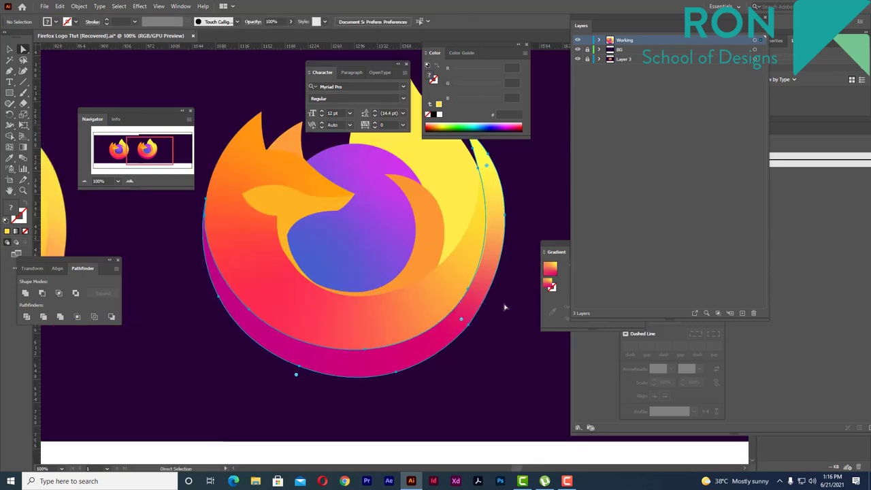
pyautogui.doubleClick(463, 322)
pyautogui.press('Return')
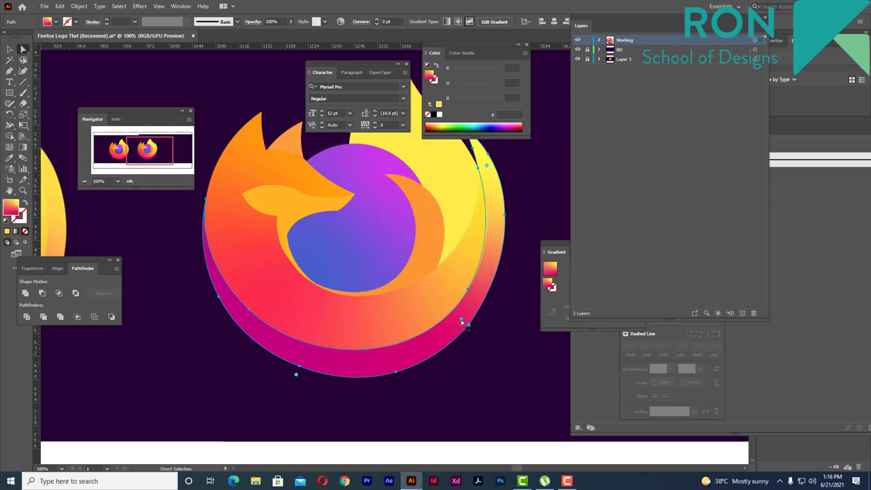
pyautogui.moveTo(461, 319)
pyautogui.mouseDown()
pyautogui.moveTo(469, 327)
pyautogui.moveTo(442, 300)
pyautogui.mouseUp()
pyautogui.click(504, 332)
# Step: Reselect the right logo's fox path, switch to the Selection tool (V), and deselect
pyautogui.scroll(-1, 500, 310)
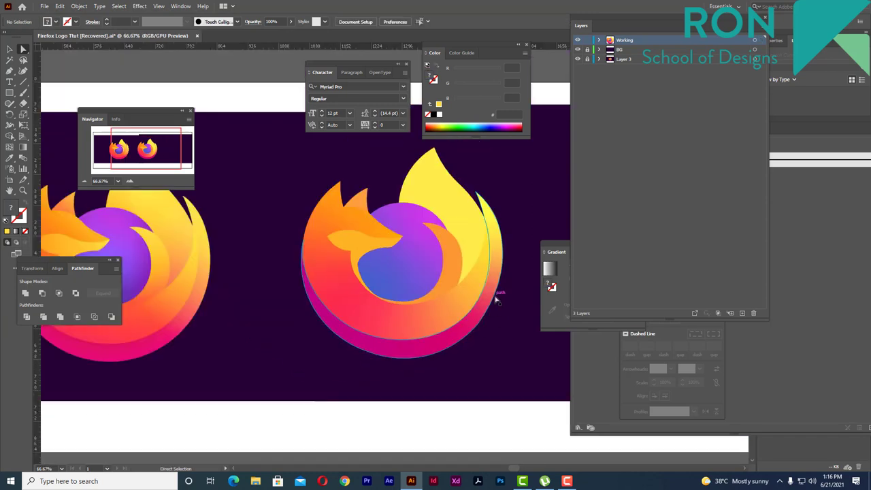
pyautogui.scroll(1, 496, 297)
pyautogui.scroll(-1, 486, 264)
pyautogui.scroll(-1, 486, 263)
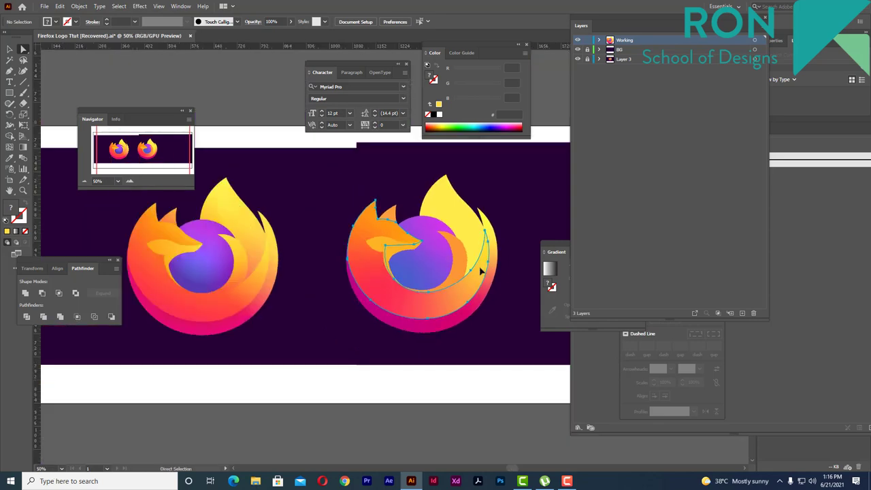
pyautogui.click(484, 238)
pyautogui.press('v')
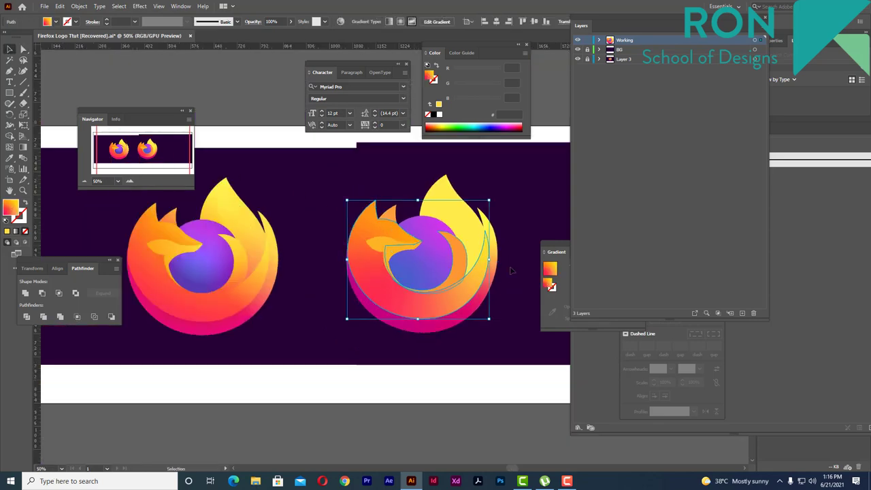
pyautogui.click(516, 247)
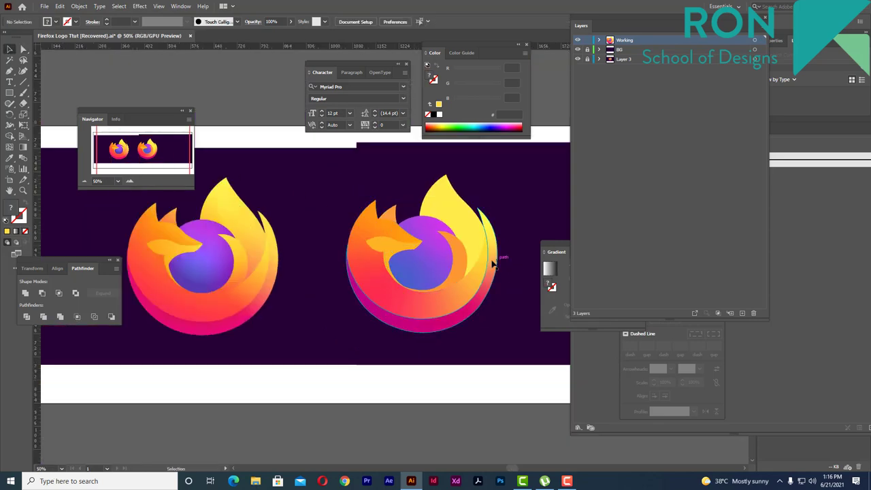
# Step: Give the orange shape around the right globe a gradient with a yellow stop
pyautogui.click(456, 257)
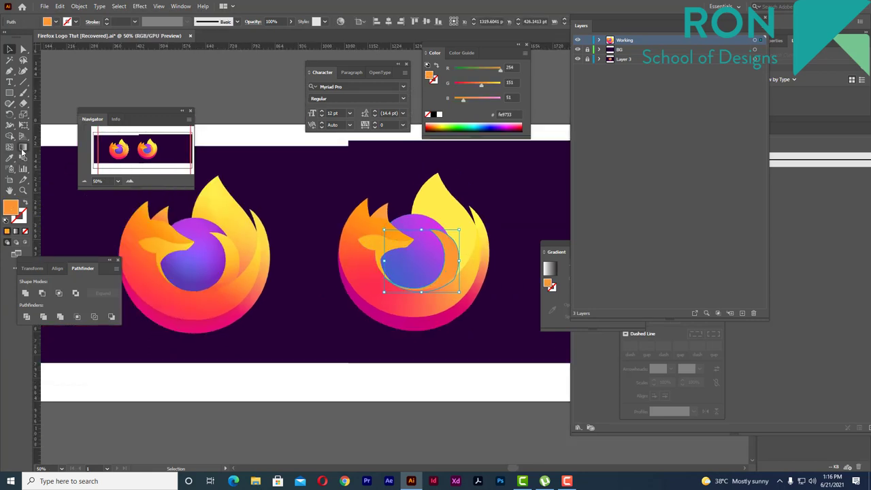
pyautogui.click(22, 148)
pyautogui.click(456, 267)
pyautogui.hotkey('ctrl', '+')
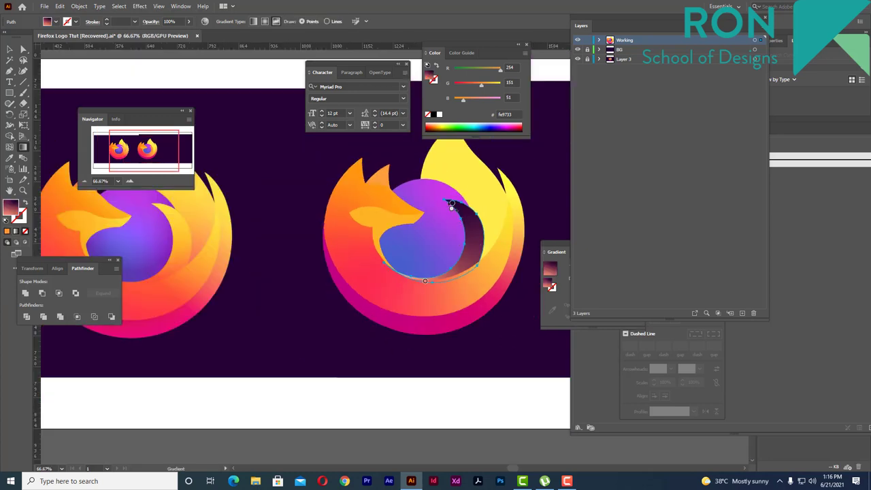
pyautogui.doubleClick(452, 203)
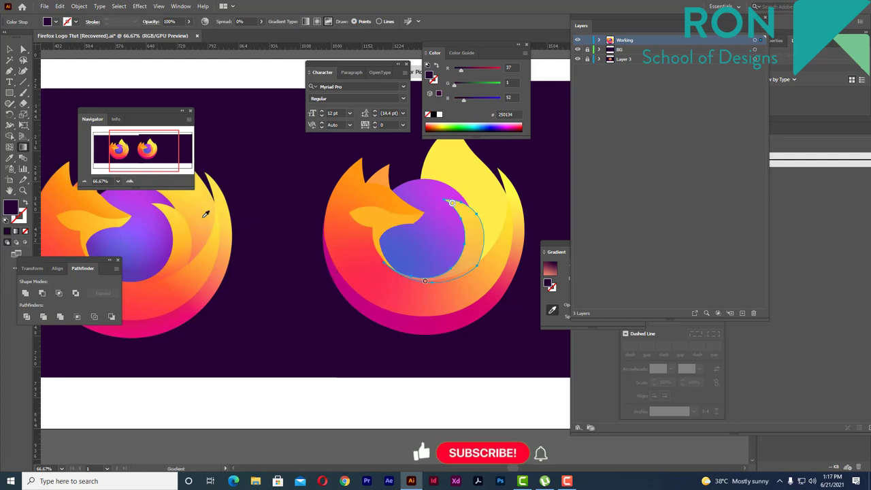
pyautogui.keyDown('shift'); pyautogui.click(205, 214); pyautogui.keyUp('shift')
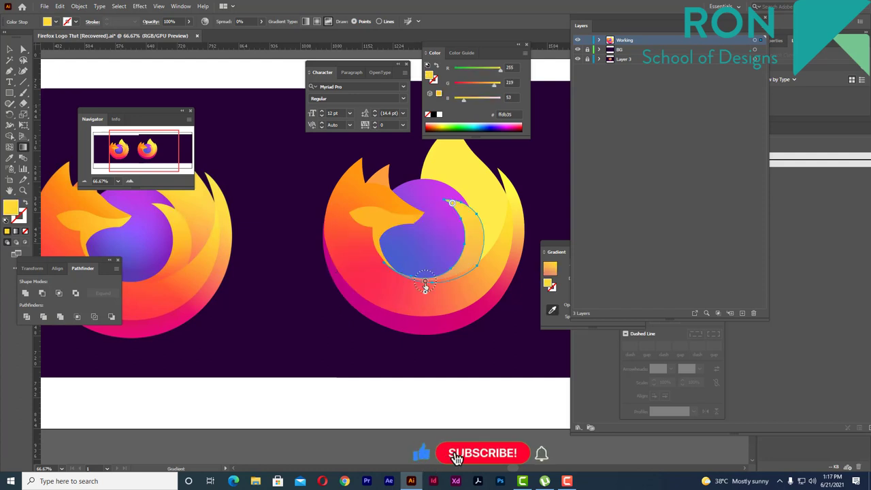
pyautogui.moveTo(425, 283); pyautogui.dragTo(467, 264)
pyautogui.keyDown('shift'); pyautogui.click(209, 269); pyautogui.keyUp('shift')
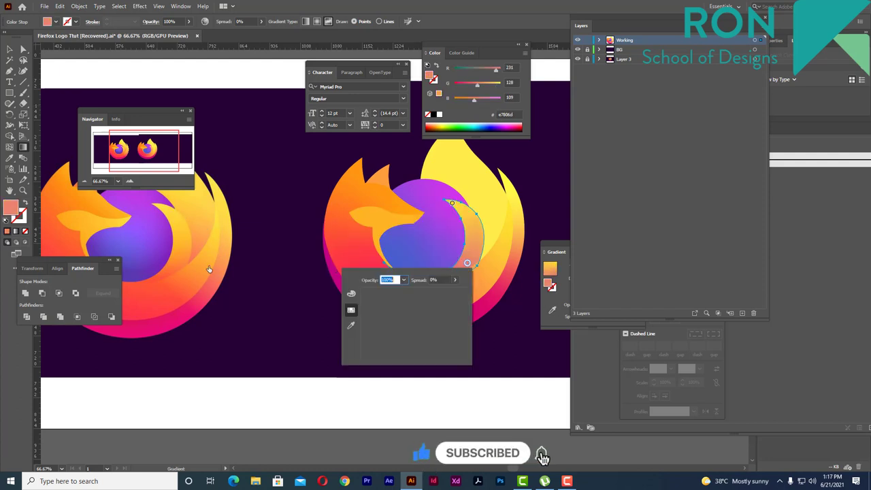
# Step: Set the other stop to red-orange #fd5f3e from the original, position it, then deselect
pyautogui.press('Escape')
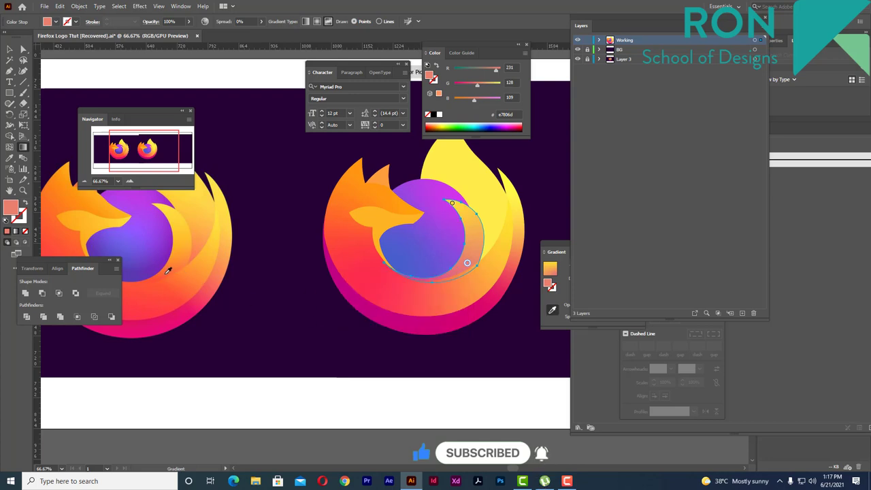
pyautogui.keyDown('shift'); pyautogui.click(168, 271); pyautogui.keyUp('shift')
pyautogui.keyDown('shift'); pyautogui.click(171, 270); pyautogui.keyUp('shift')
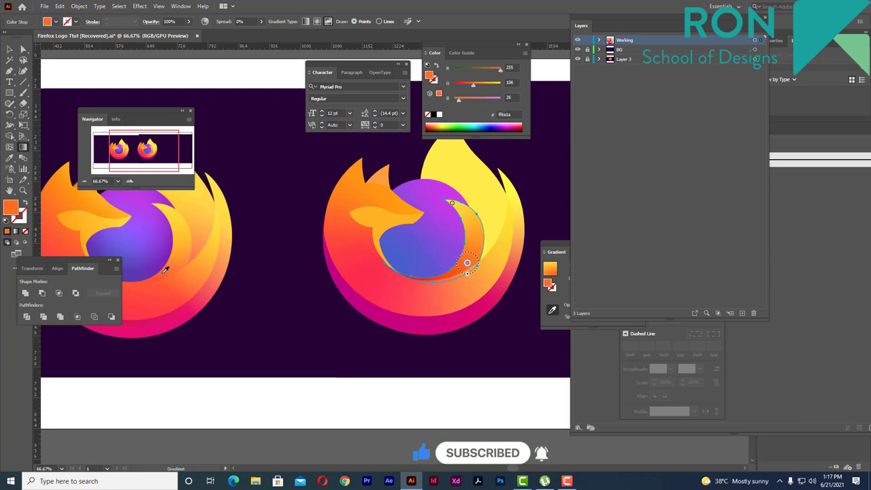
pyautogui.moveTo(467, 263); pyautogui.dragTo(456, 274)
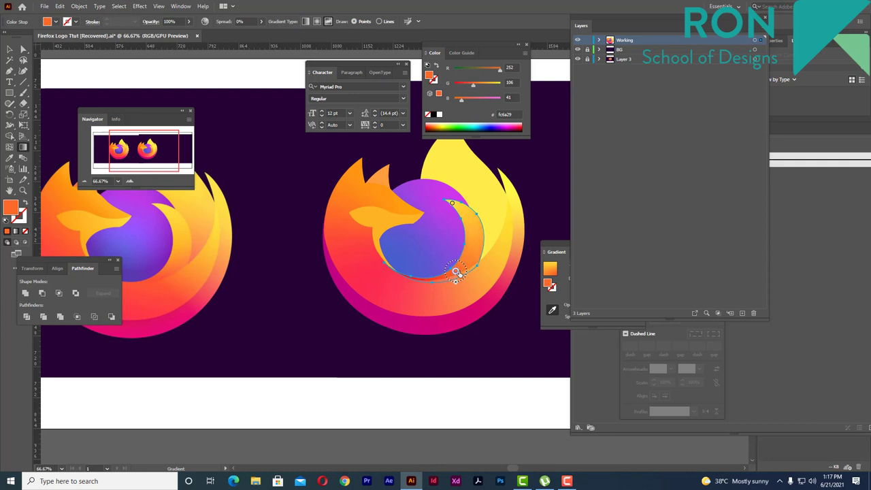
pyautogui.doubleClick(455, 271)
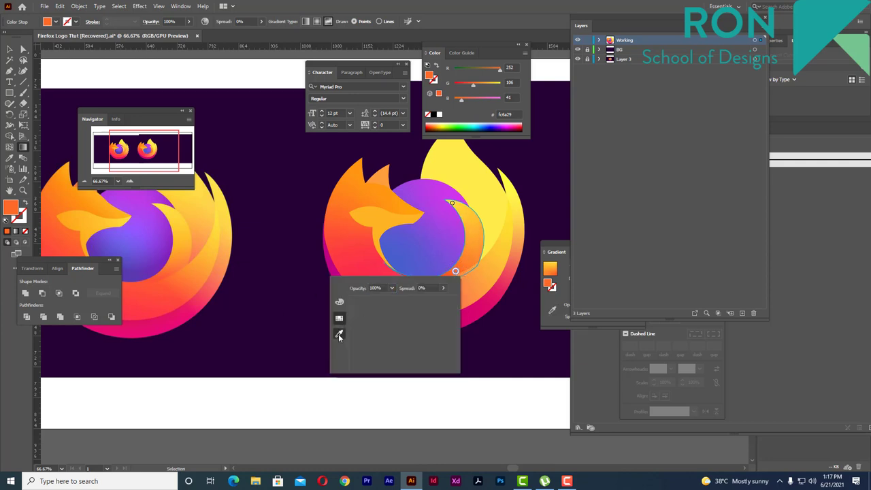
pyautogui.press('Escape')
pyautogui.click(163, 271)
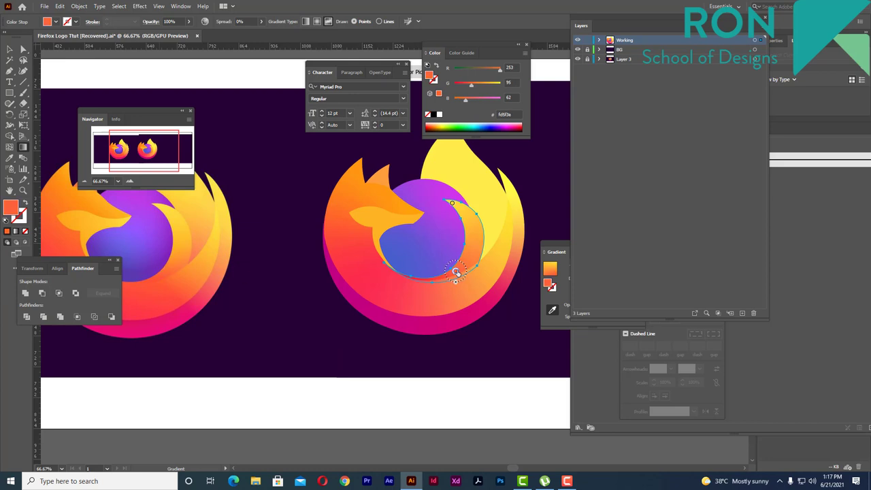
pyautogui.moveTo(456, 272)
pyautogui.mouseDown()
pyautogui.moveTo(448, 280)
pyautogui.moveTo(455, 274)
pyautogui.mouseUp()
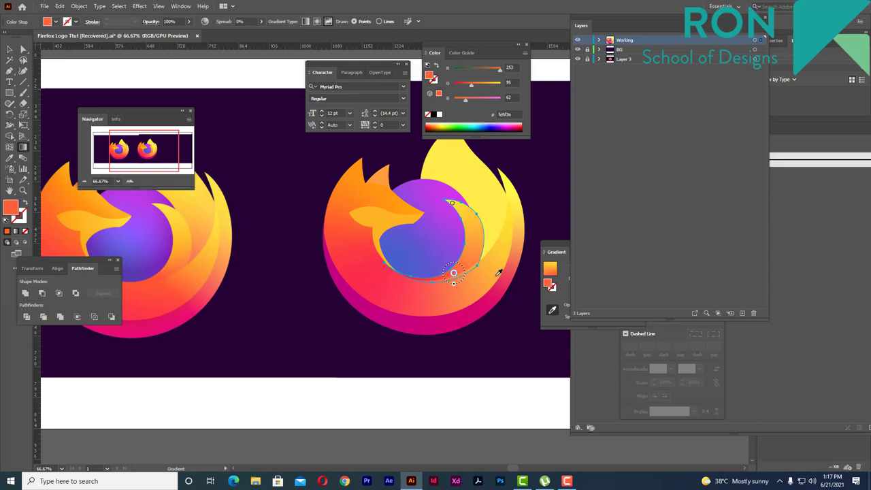
pyautogui.click(9, 49)
pyautogui.click(78, 62)
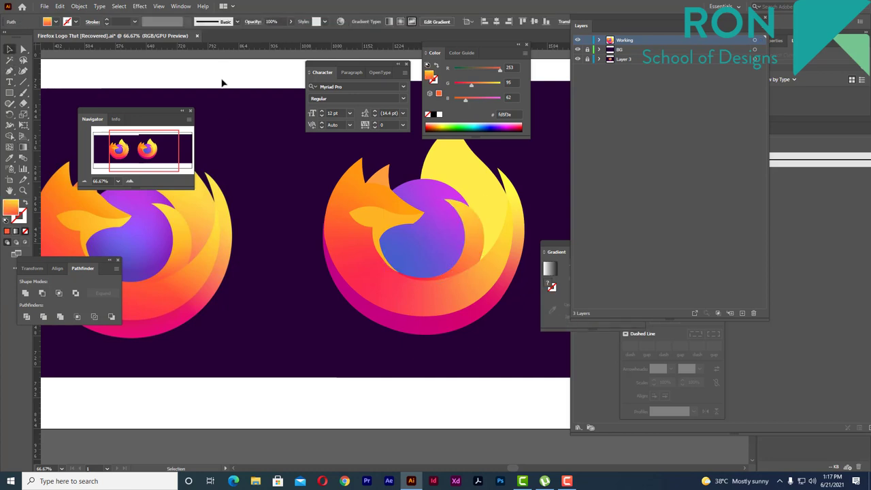
pyautogui.hotkey('ctrl', '-')
pyautogui.hotkey('ctrl', '-')
# Step: Run a gradient down the right logo's flame, with yellow from the original at the tip
pyautogui.moveTo(343, 273); pyautogui.dragTo(372, 357)
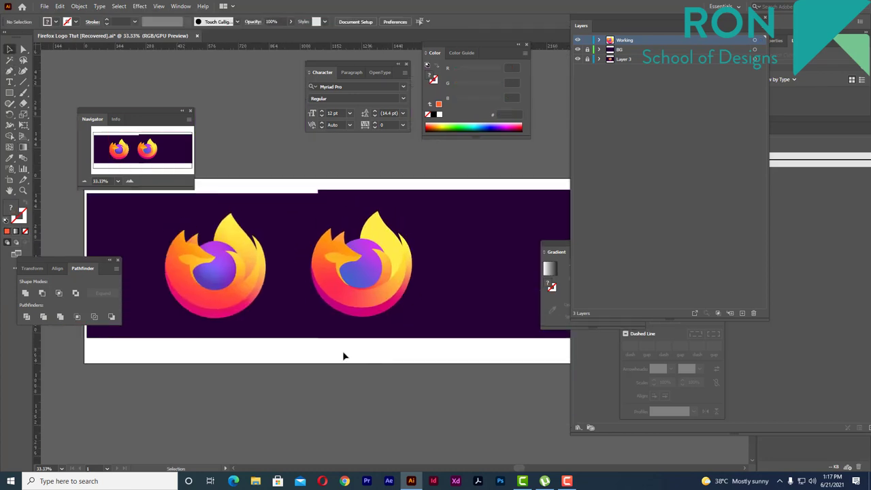
pyautogui.scroll(1, 311, 334)
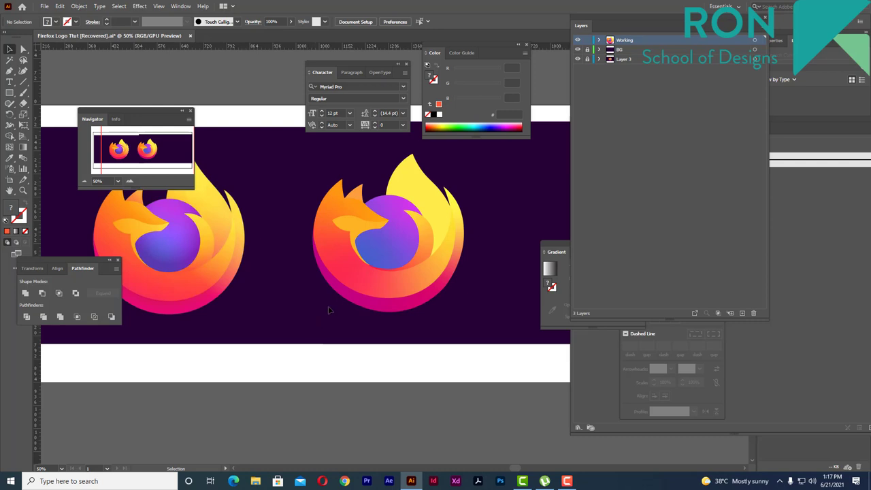
pyautogui.click(416, 176)
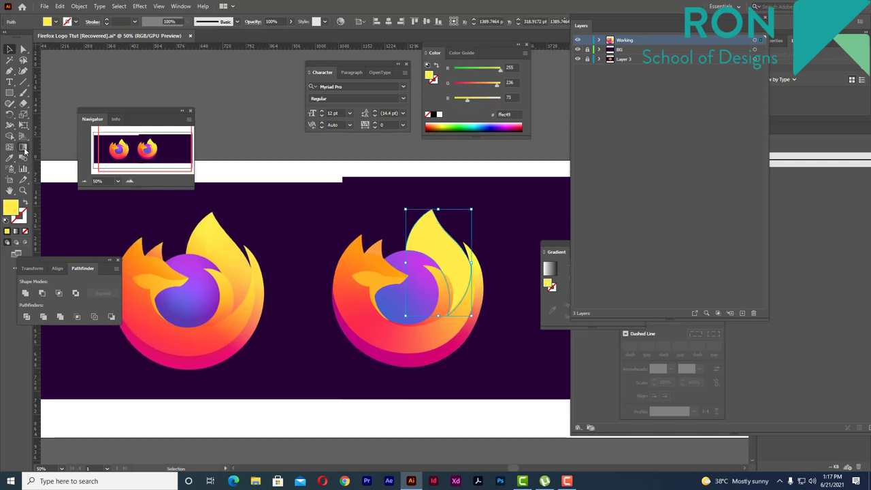
pyautogui.click(23, 146)
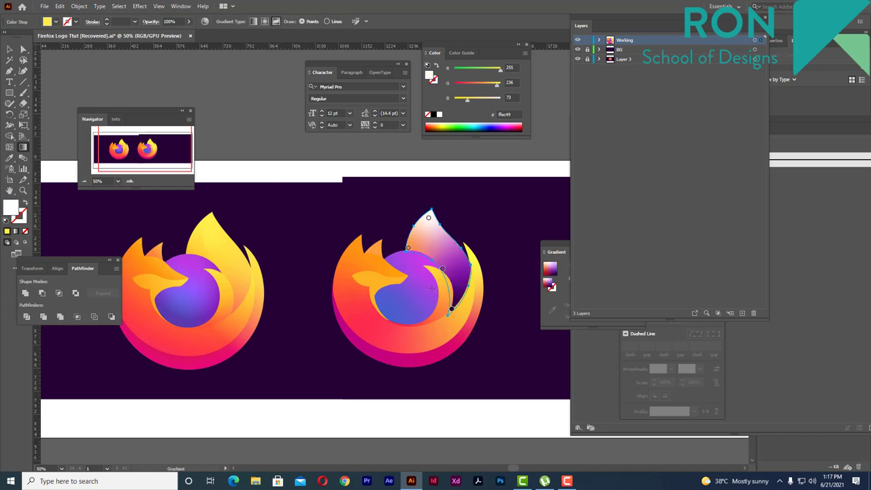
pyautogui.moveTo(429, 217); pyautogui.dragTo(451, 310)
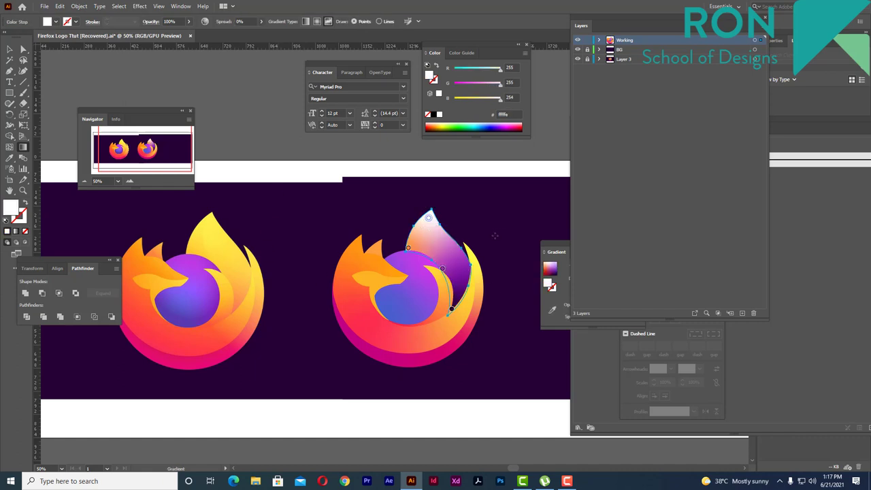
pyautogui.click(421, 228)
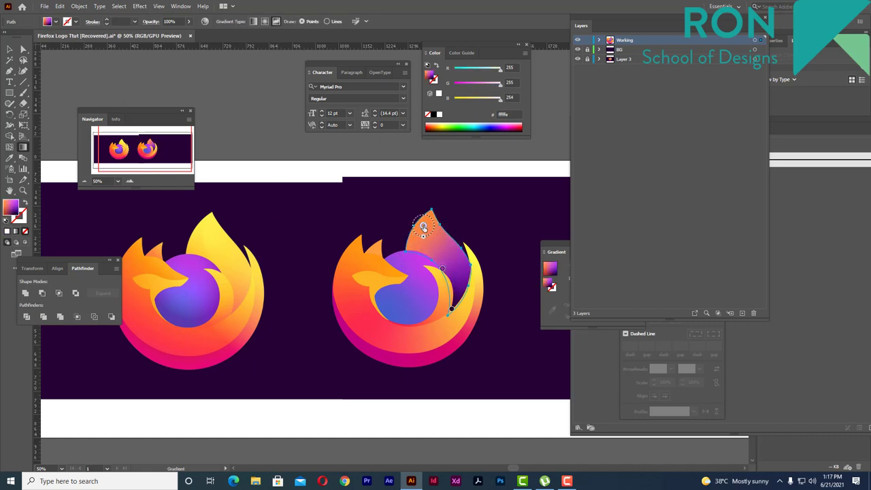
pyautogui.moveTo(421, 228); pyautogui.dragTo(425, 232)
pyautogui.doubleClick(427, 228)
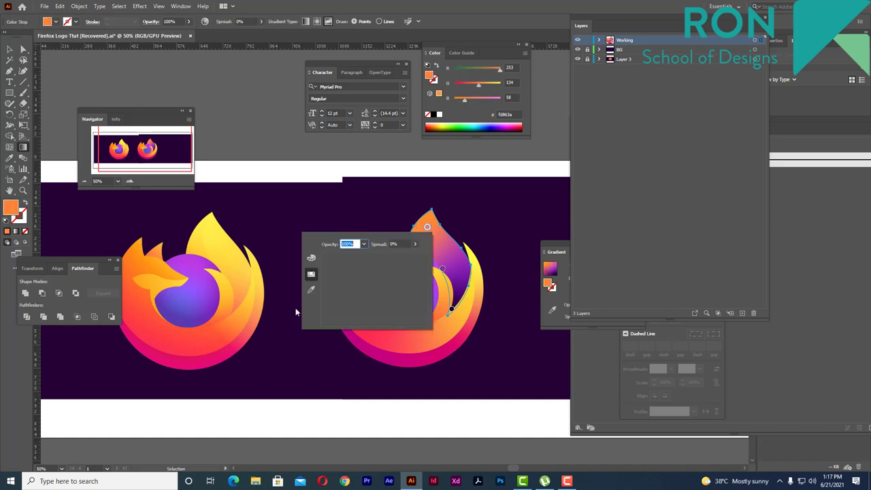
pyautogui.click(311, 293)
pyautogui.click(215, 228)
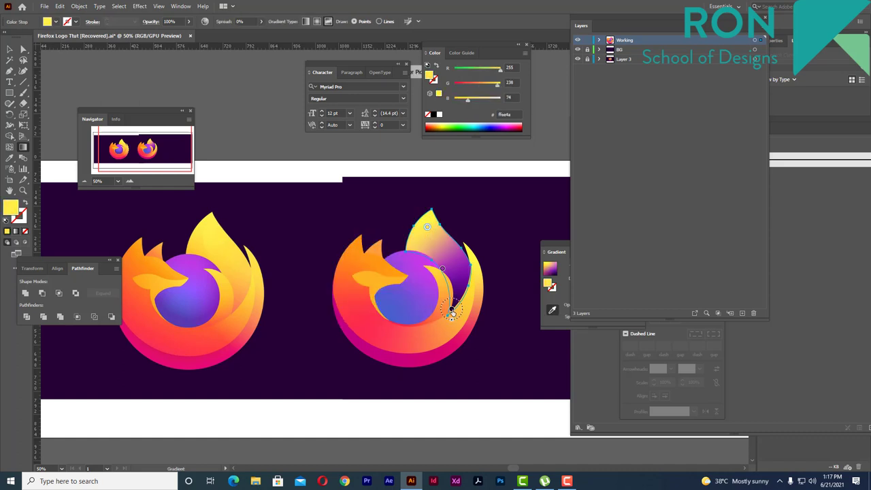
# Step: Sample orange into the flame's base stop and delete the purple middle stop
pyautogui.doubleClick(453, 310)
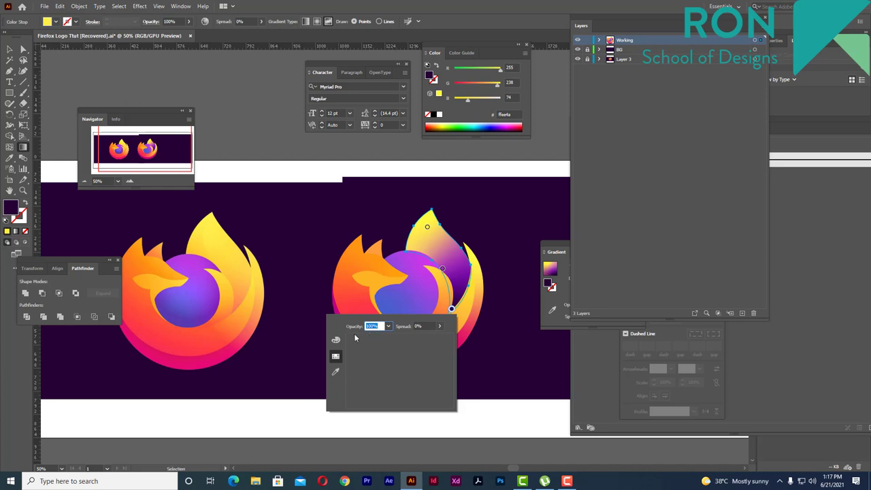
pyautogui.click(336, 371)
pyautogui.click(239, 297)
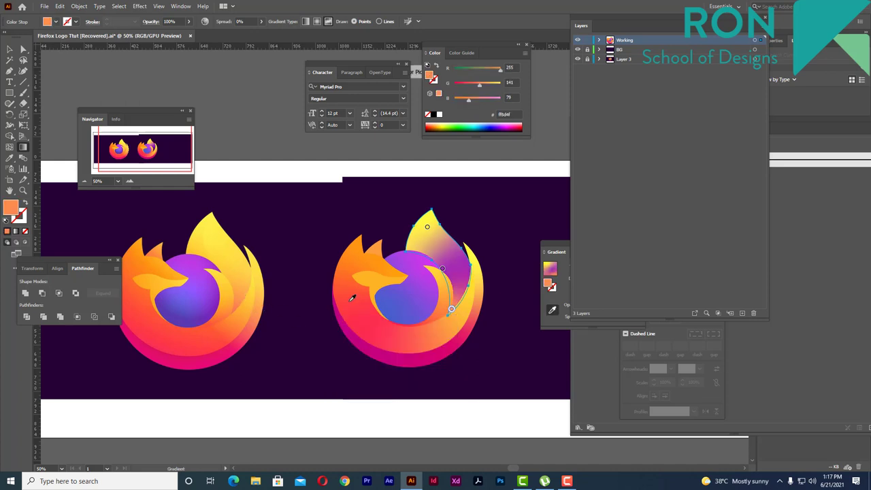
pyautogui.click(444, 269)
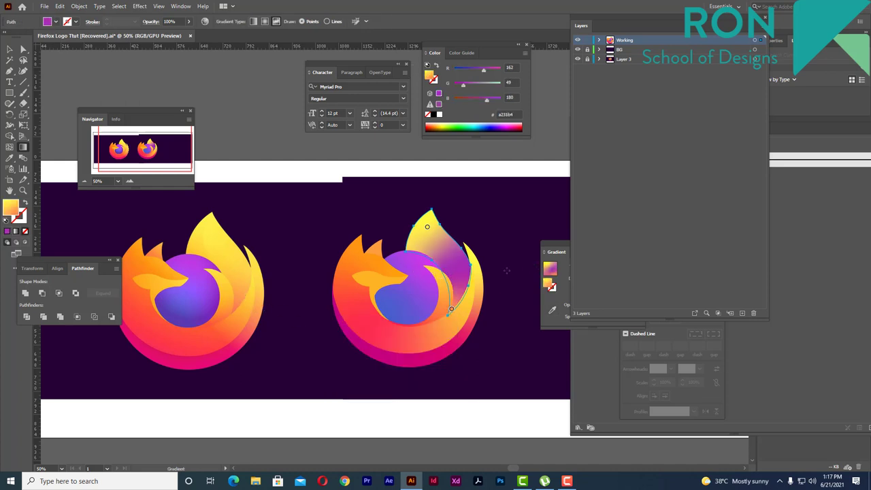
pyautogui.press('Delete')
pyautogui.moveTo(427, 229); pyautogui.dragTo(447, 254)
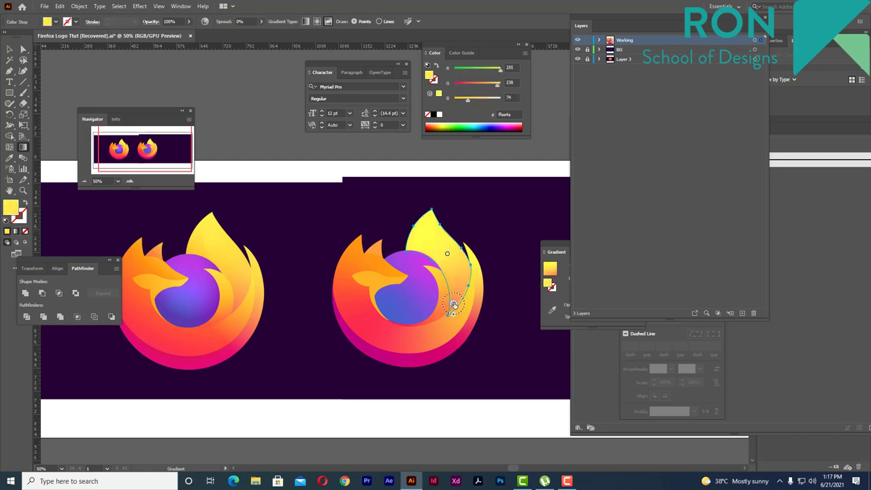
pyautogui.click(453, 305)
pyautogui.press('v')
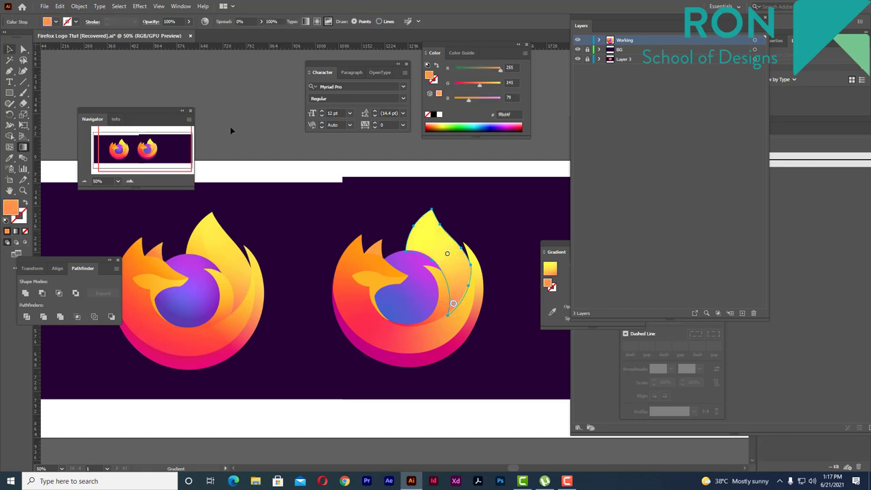
pyautogui.click(231, 128)
pyautogui.scroll(-1, 241, 131)
# Step: Give the right logo's small ear shape a freeform gradient fill
pyautogui.scroll(1, 409, 260)
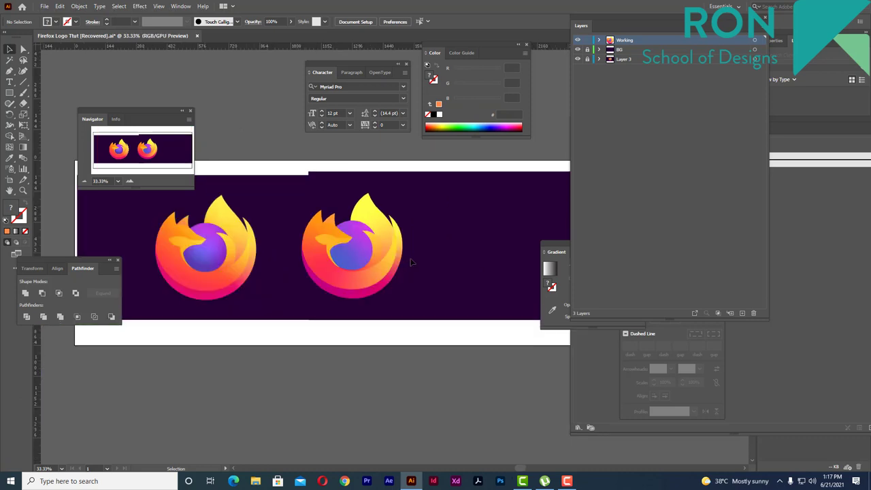
pyautogui.scroll(1, 404, 245)
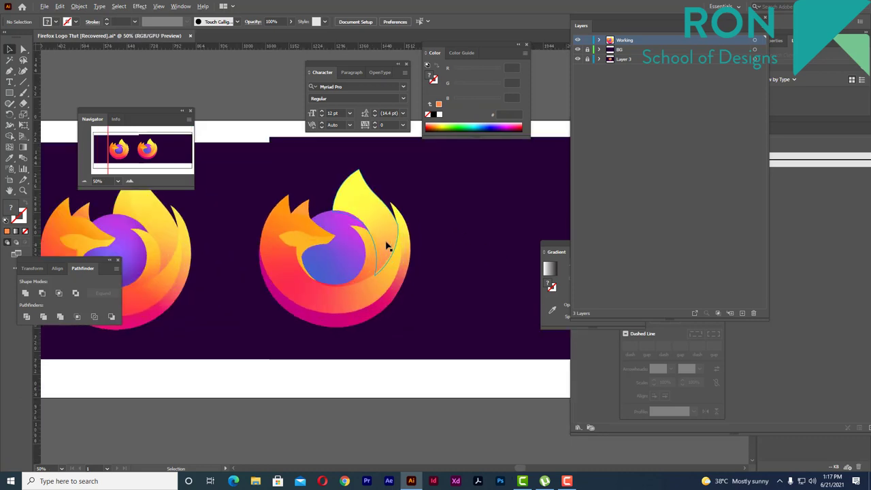
pyautogui.scroll(1, 307, 226)
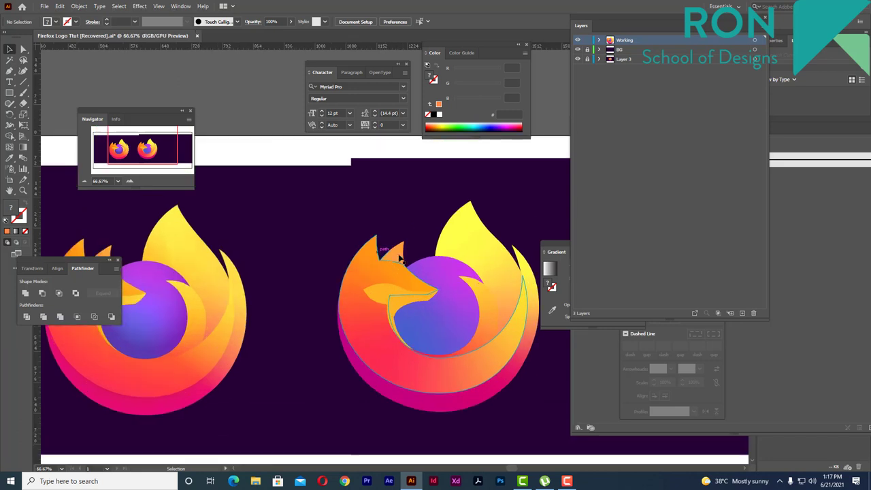
pyautogui.click(389, 245)
pyautogui.hotkey('ctrl', 'shift', 'b')
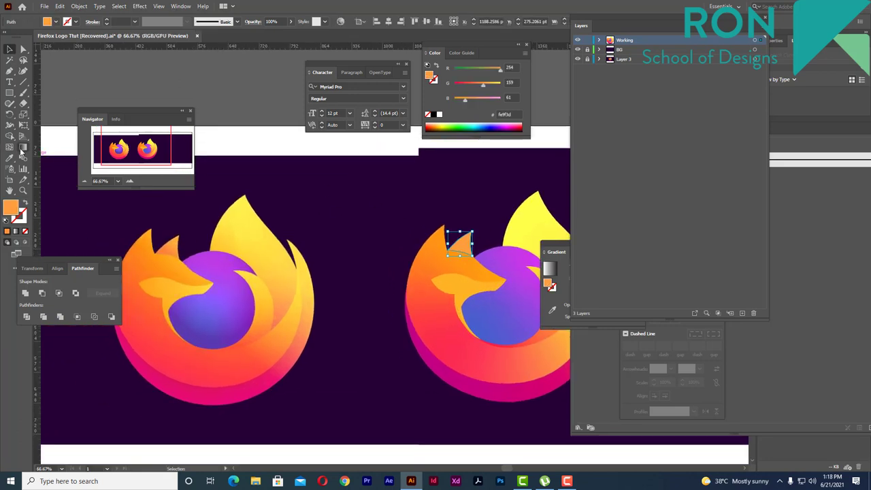
pyautogui.click(22, 150)
pyautogui.press('.')
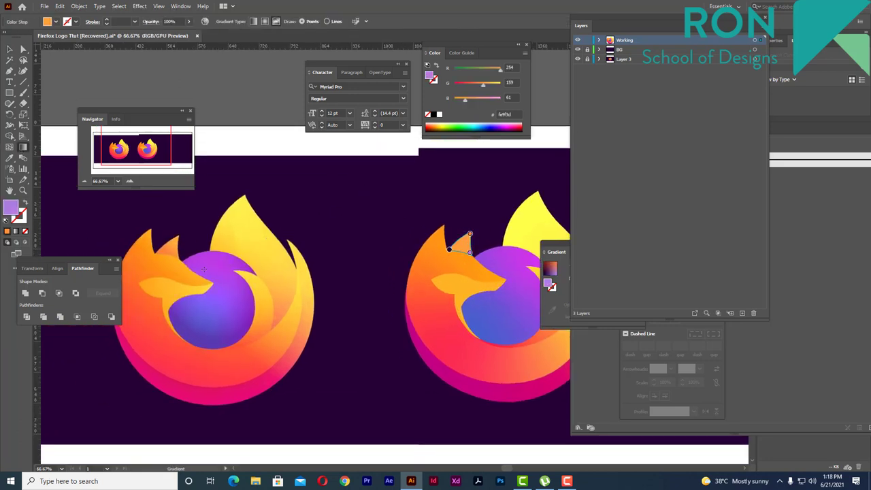
# Step: Sample orange from the original logo into the ear's left gradient point
pyautogui.click(469, 255)
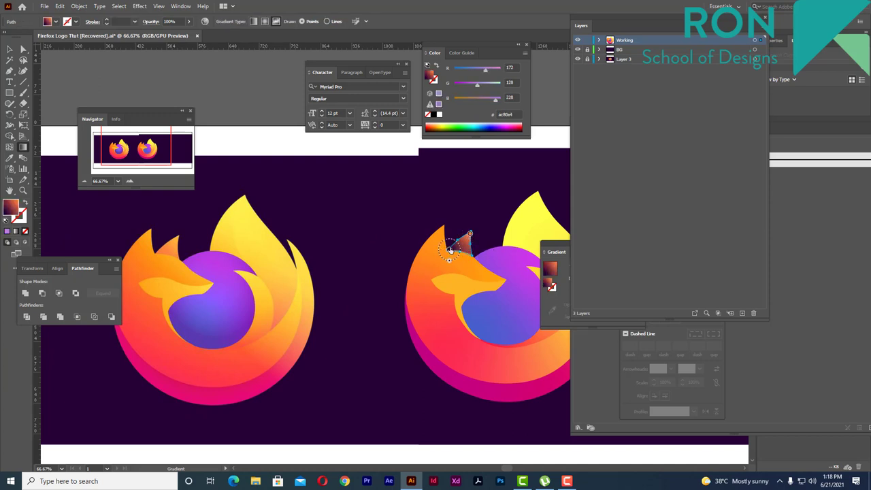
pyautogui.click(449, 250)
pyautogui.doubleClick(450, 250)
pyautogui.press('Escape')
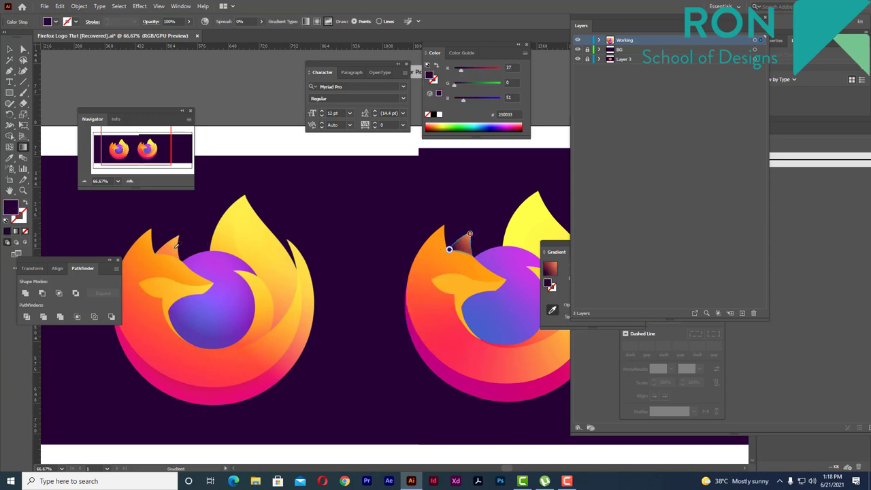
pyautogui.click(164, 249)
# Step: Sample another orange from the original into the ear's top gradient point
pyautogui.click(470, 234)
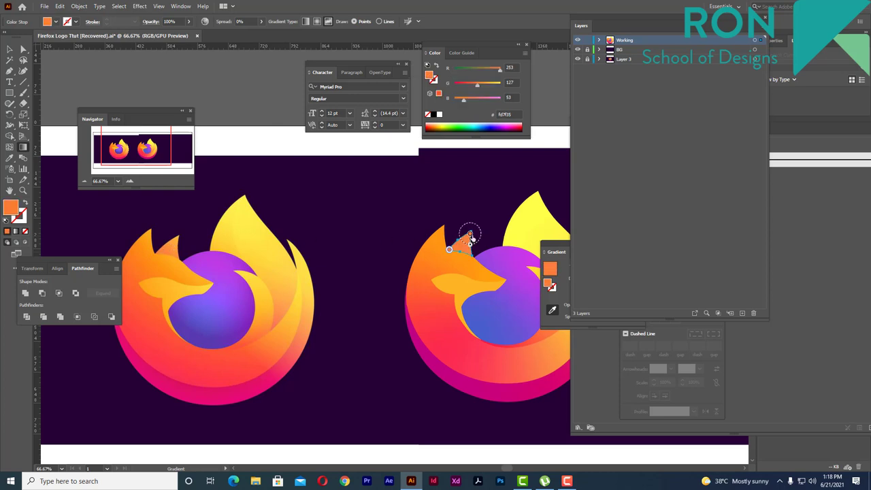
pyautogui.doubleClick(470, 236)
pyautogui.click(354, 311)
pyautogui.click(179, 241)
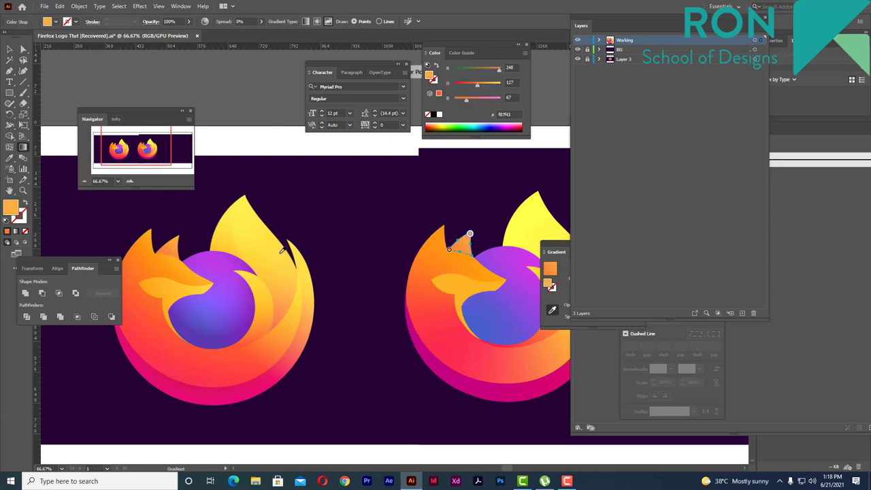
pyautogui.scroll(1, 467, 246)
pyautogui.scroll(1, 467, 245)
pyautogui.click(450, 251)
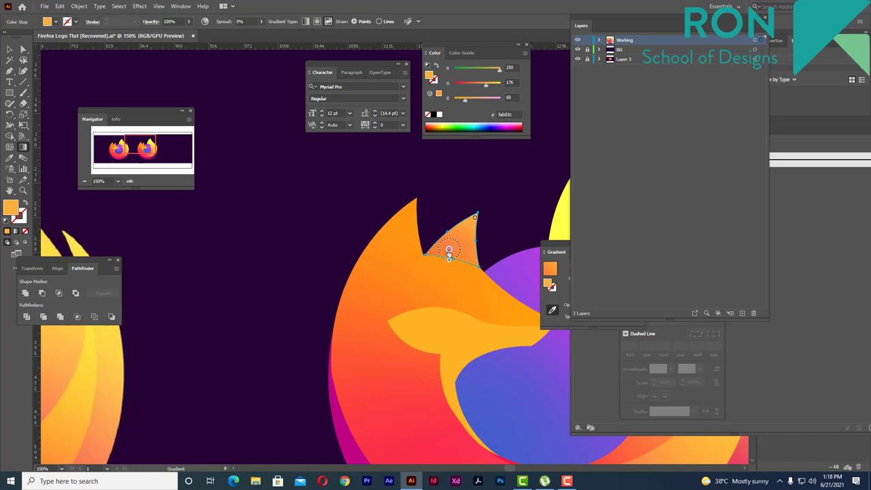
pyautogui.scroll(-4, 449, 251)
# Step: Clear the selection, bring both logos into view, and marquee-select the entire right logo
pyautogui.click(10, 60)
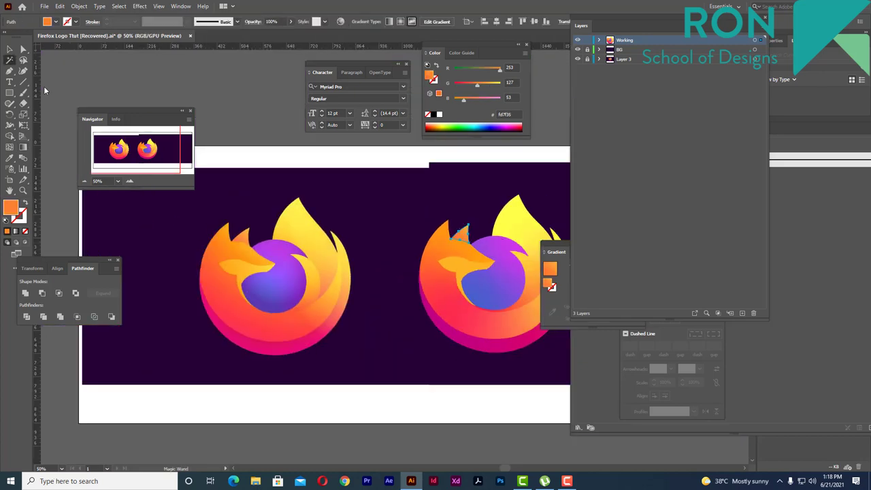
pyautogui.click(10, 49)
pyautogui.click(337, 197)
pyautogui.moveTo(392, 196); pyautogui.dragTo(324, 192)
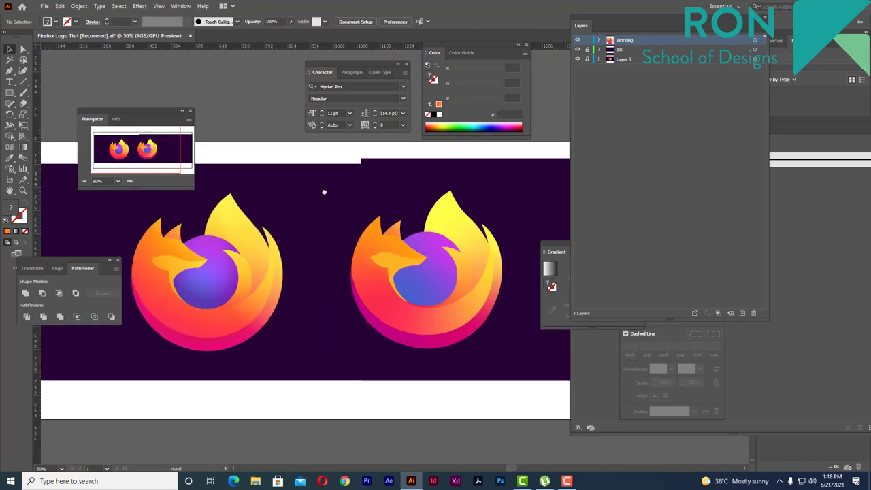
pyautogui.scroll(-1, 358, 199)
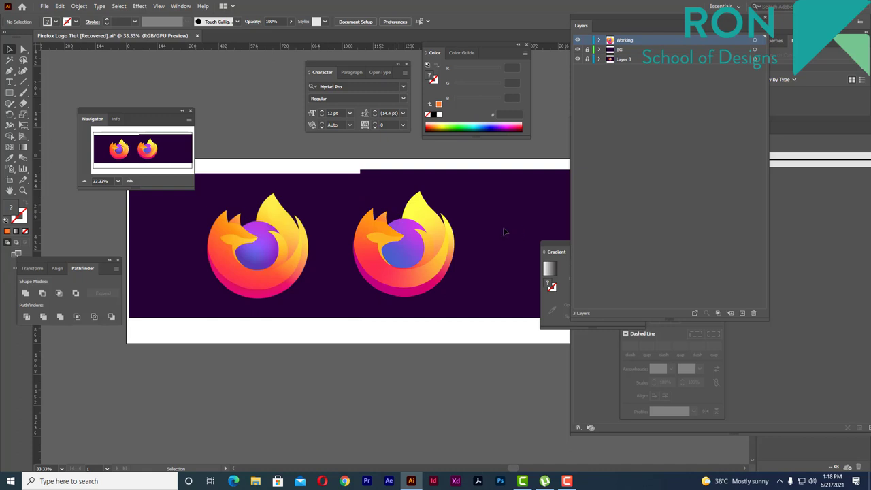
pyautogui.scroll(1, 490, 231)
pyautogui.scroll(-1, 447, 230)
pyautogui.scroll(-1, 454, 230)
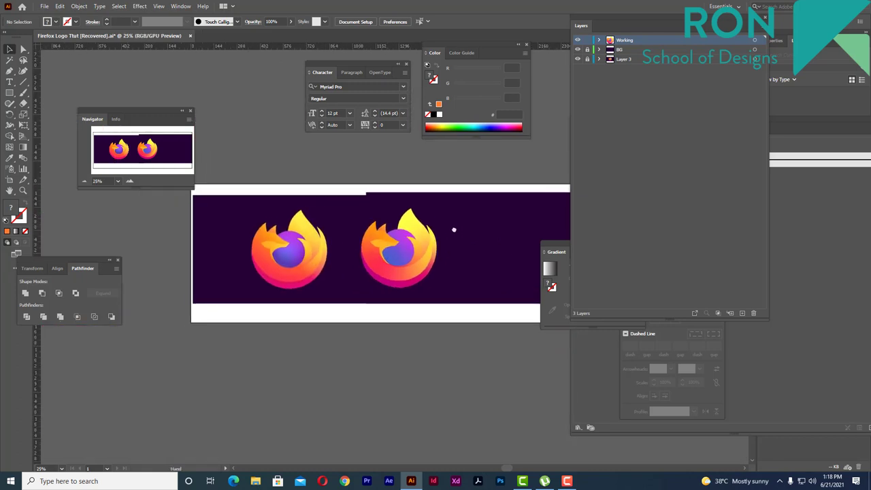
pyautogui.moveTo(455, 230); pyautogui.dragTo(449, 233)
pyautogui.moveTo(448, 301); pyautogui.dragTo(449, 302)
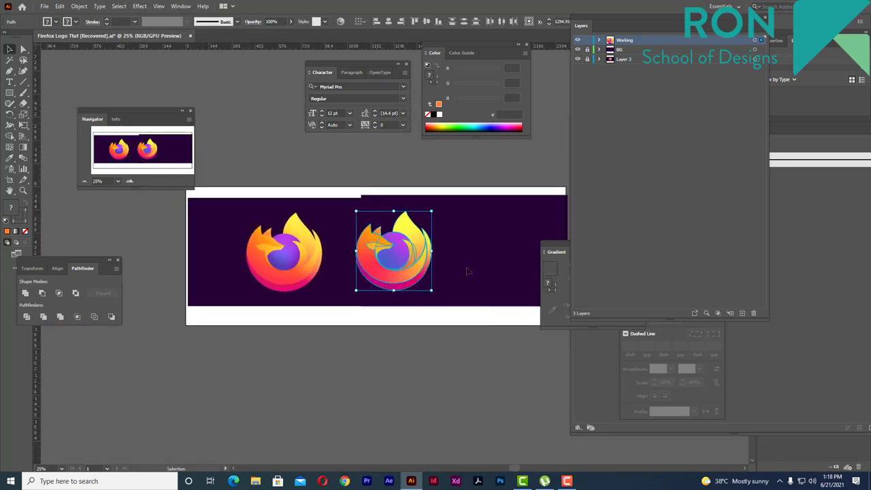
pyautogui.scroll(1, 308, 175)
# Step: Add a Drop Shadow with 25% opacity, 2 pt X and Y offsets, and 2 pt blur
pyautogui.click(140, 6)
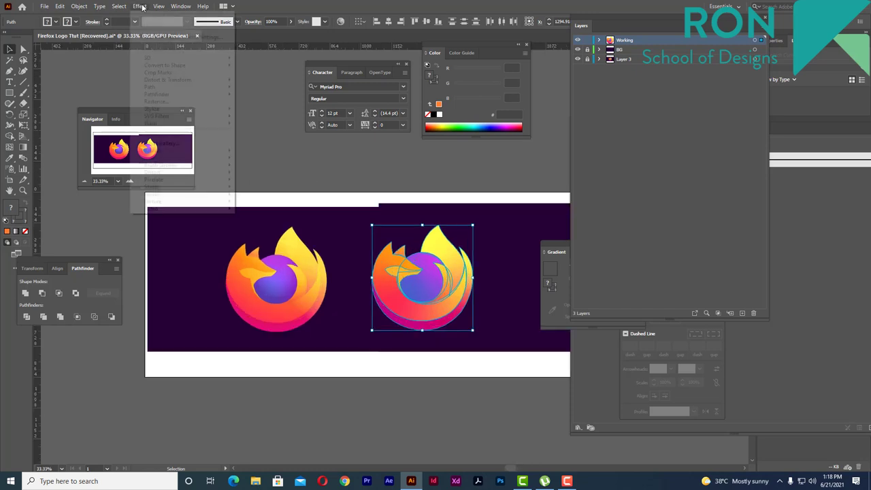
pyautogui.moveTo(153, 109)
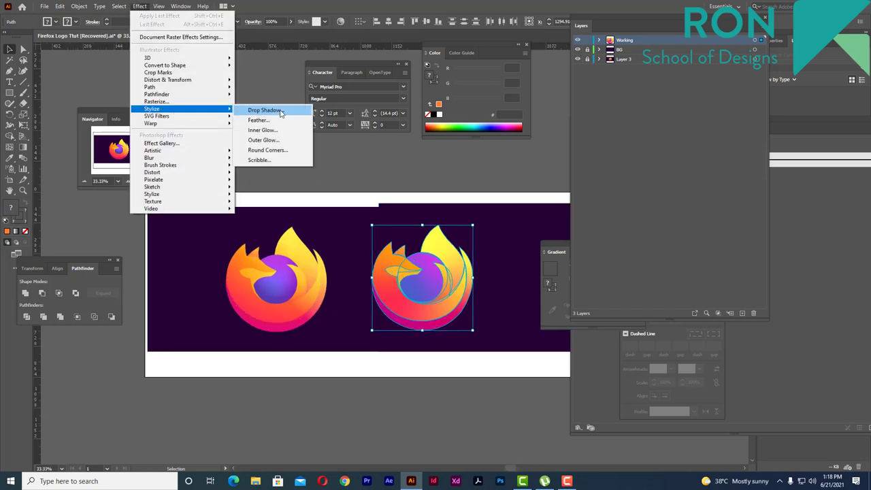
pyautogui.click(271, 110)
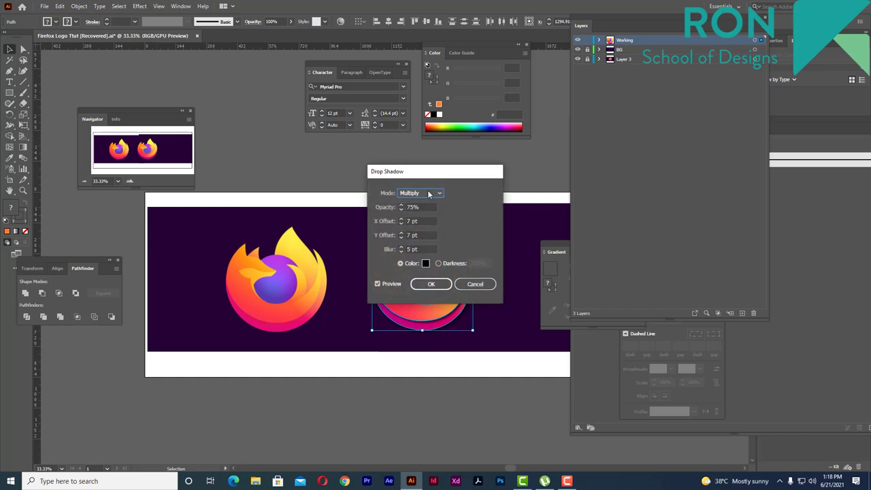
pyautogui.doubleClick(557, 193)
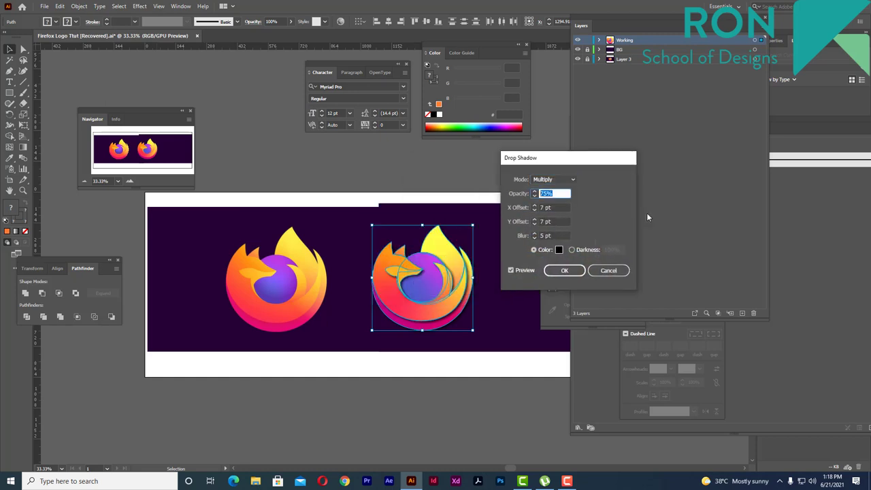
pyautogui.write('25')
pyautogui.press('Tab')
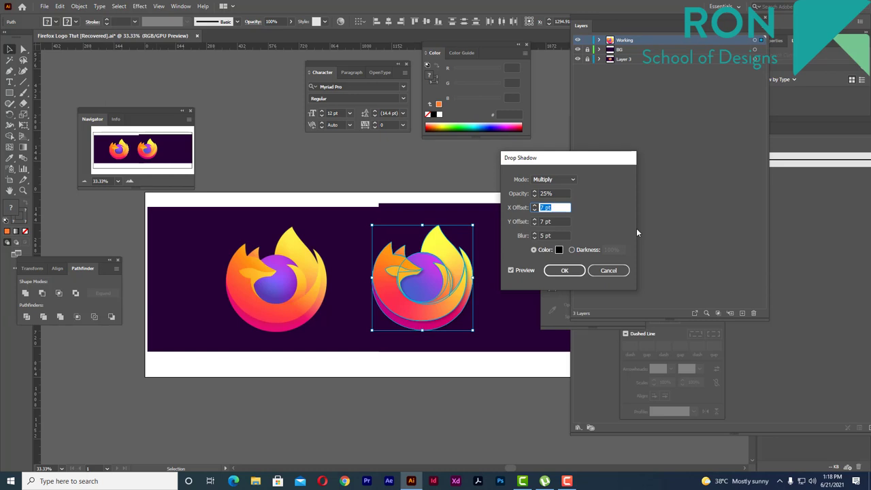
pyautogui.write('2')
pyautogui.press('Tab')
pyautogui.write('2')
pyautogui.press('Tab')
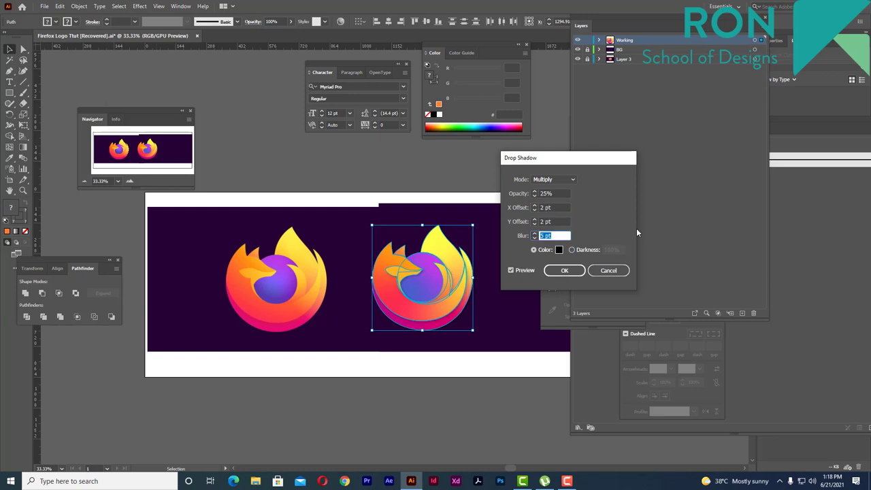
pyautogui.write('2')
pyautogui.press('Return')
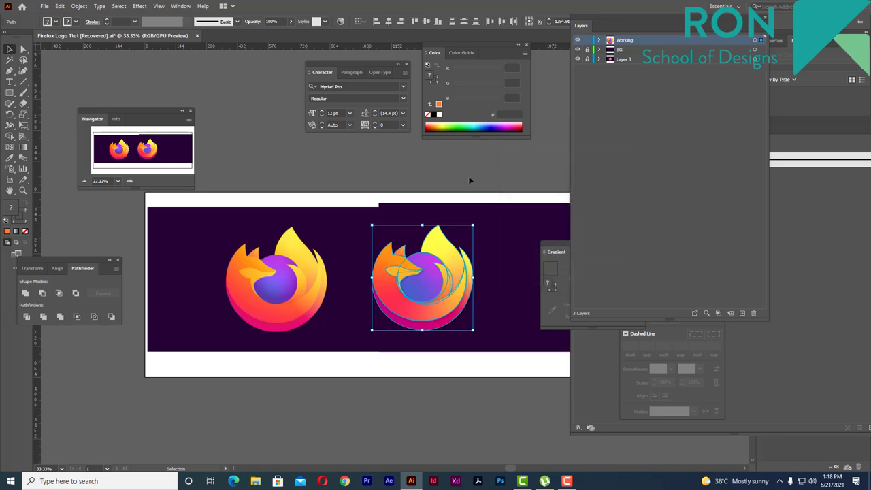
pyautogui.click(470, 180)
# Step: Center both logos in the view and check the recreated logo on the right
pyautogui.scroll(-2, 463, 245)
pyautogui.keyDown('alt'); pyautogui.scroll(1, 481, 262); pyautogui.keyUp('alt')
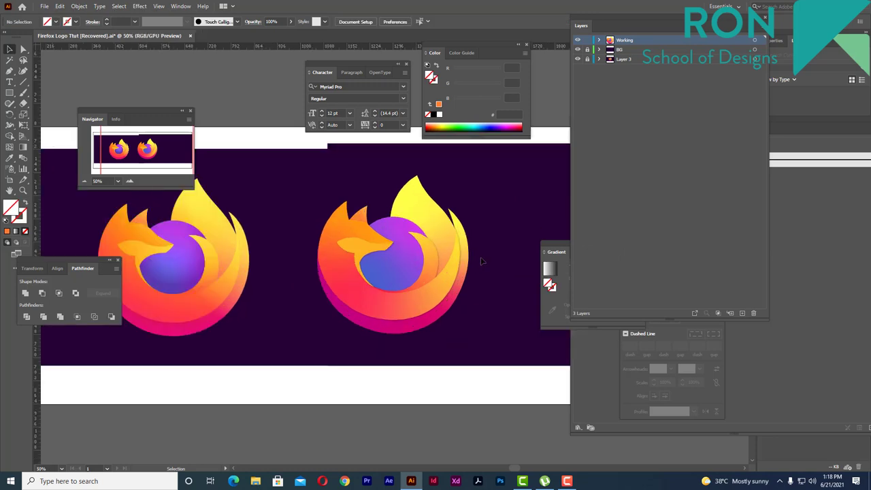
pyautogui.keyDown('alt'); pyautogui.scroll(-1, 481, 261); pyautogui.keyUp('alt')
pyautogui.scroll(-1, 480, 258)
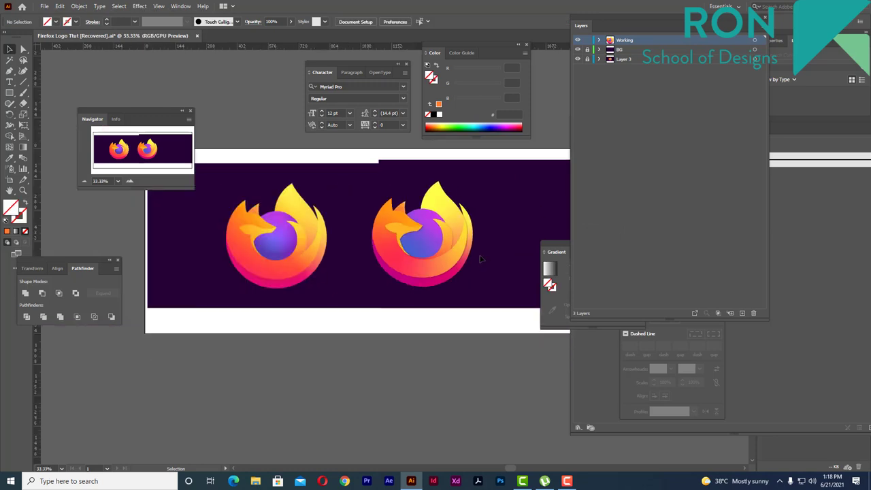
pyautogui.moveTo(486, 254); pyautogui.dragTo(414, 265)
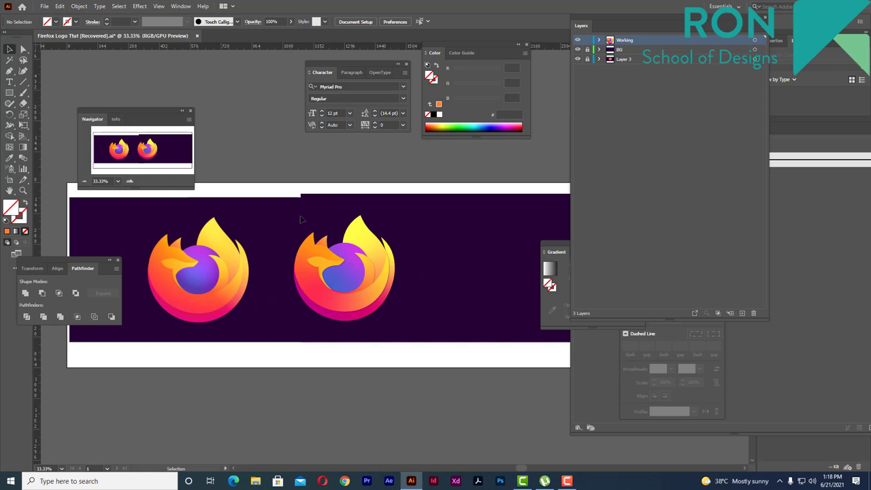
pyautogui.click(394, 267)
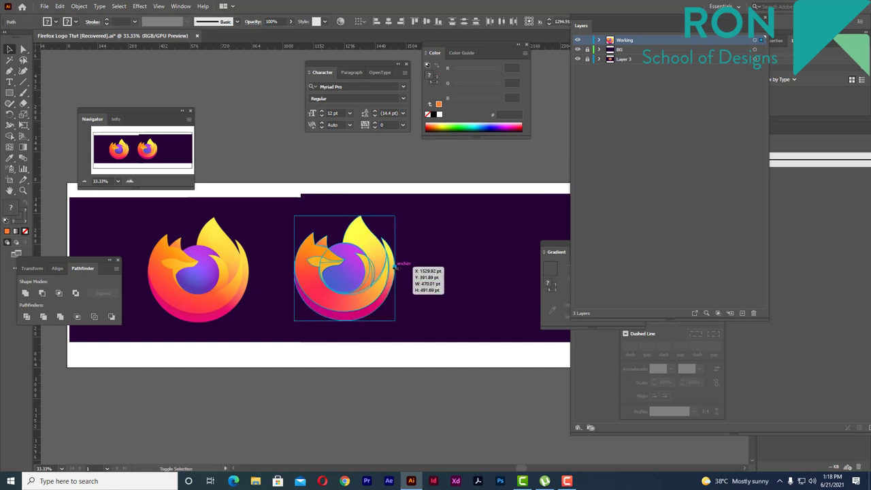
pyautogui.click(442, 262)
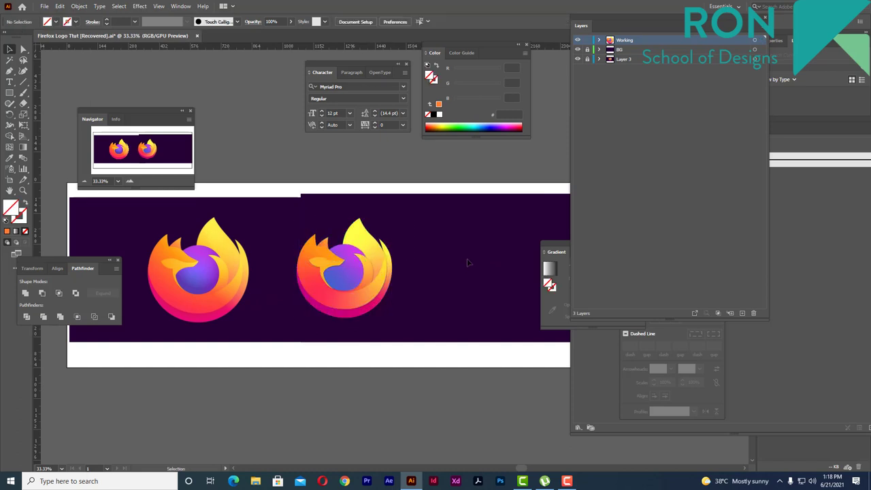
# Step: Drag an outer-edge anchor handle on the back crescent to refine its lower-right curve
pyautogui.scroll(2, 402, 297)
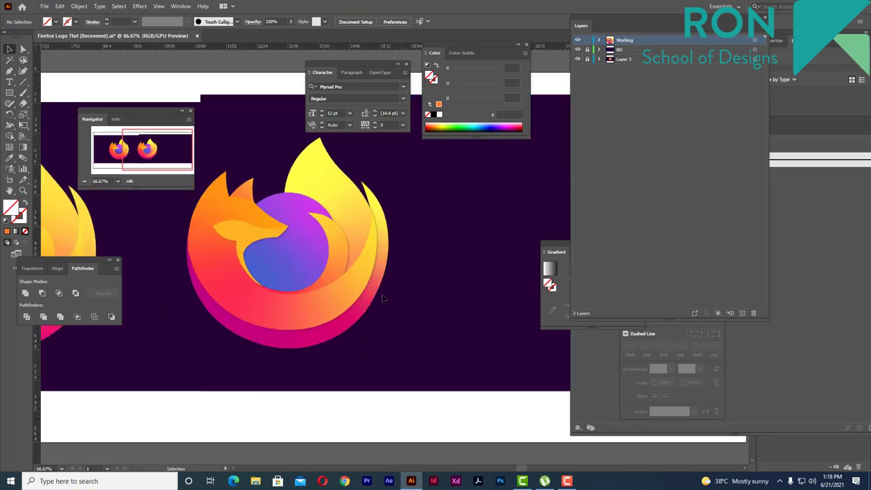
pyautogui.click(382, 294)
pyautogui.moveTo(484, 190); pyautogui.dragTo(375, 220)
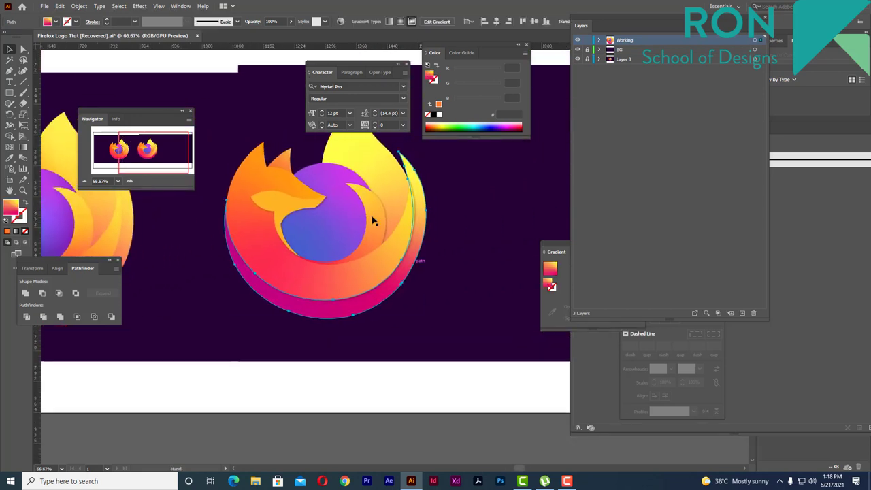
pyautogui.hotkey('ctrl', '+')
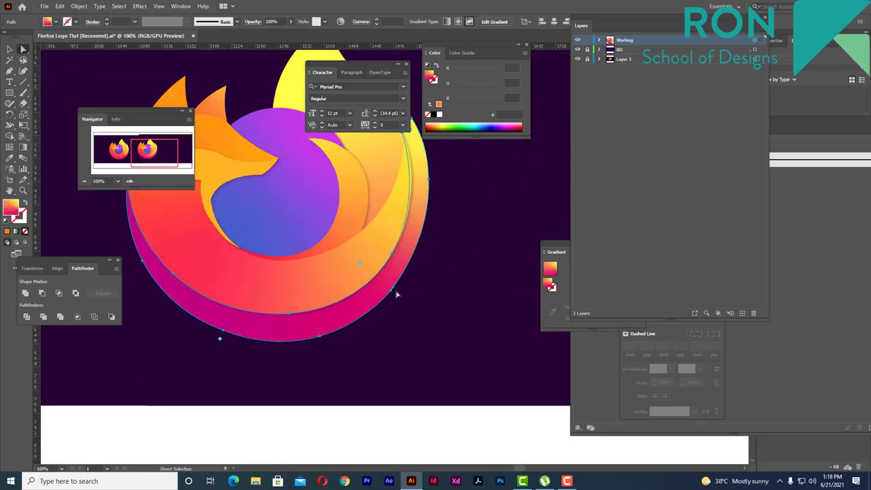
pyautogui.click(393, 289)
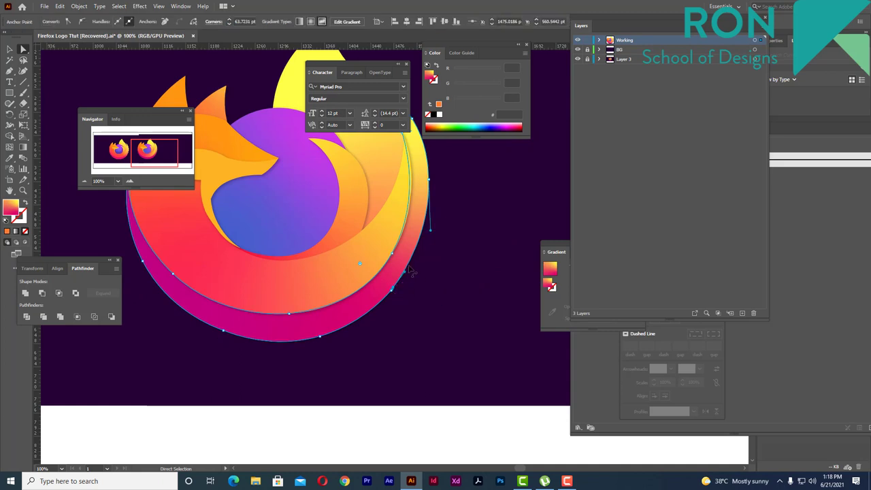
pyautogui.moveTo(410, 271); pyautogui.dragTo(409, 273)
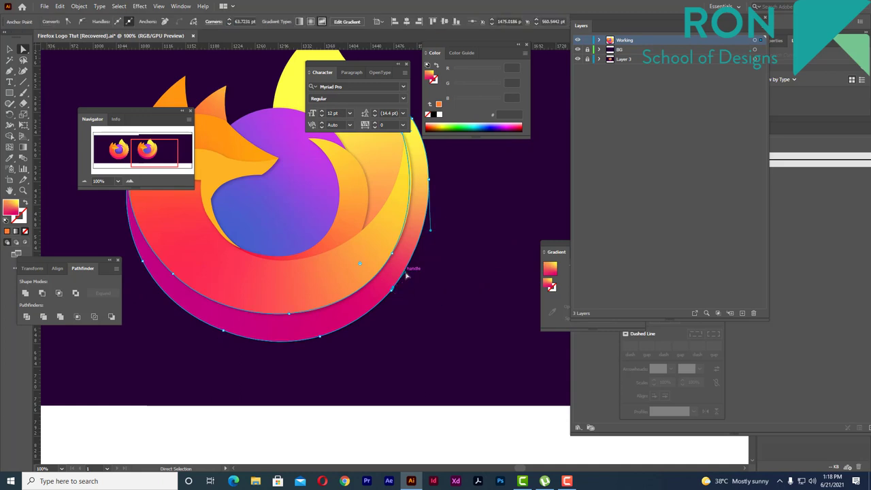
pyautogui.click(445, 268)
pyautogui.scroll(-1, 446, 268)
pyautogui.scroll(-1, 447, 271)
pyautogui.scroll(-1, 447, 270)
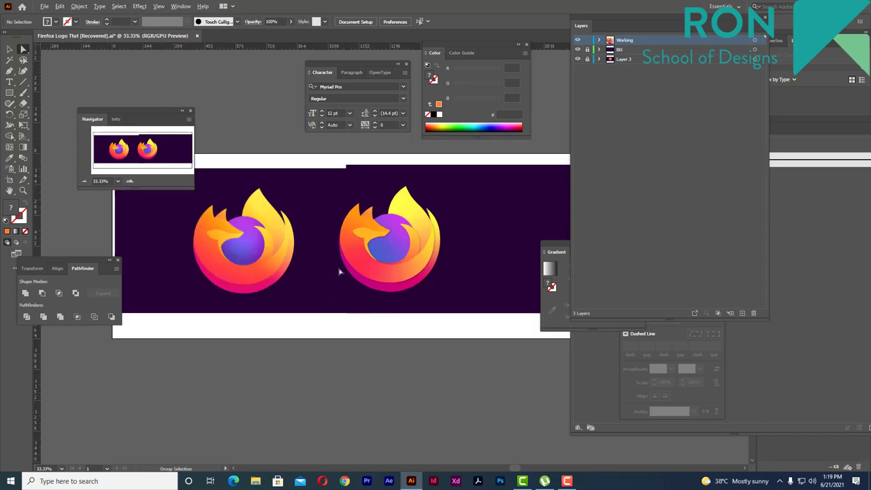
# Step: Drag an anchor on the yellow shape's inner curve to follow the blue globe
pyautogui.scroll(1, 341, 270)
pyautogui.scroll(2, 346, 263)
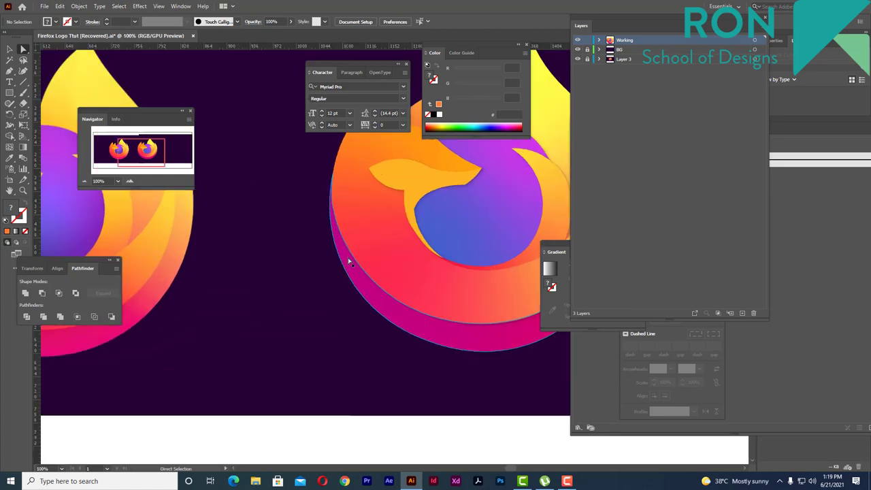
pyautogui.scroll(-1, 362, 249)
pyautogui.scroll(2, 416, 232)
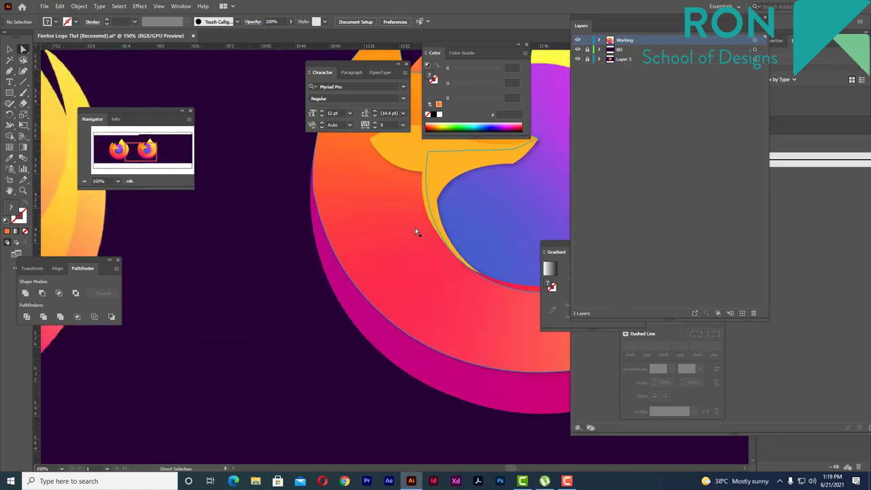
pyautogui.click(432, 212)
pyautogui.scroll(1, 428, 221)
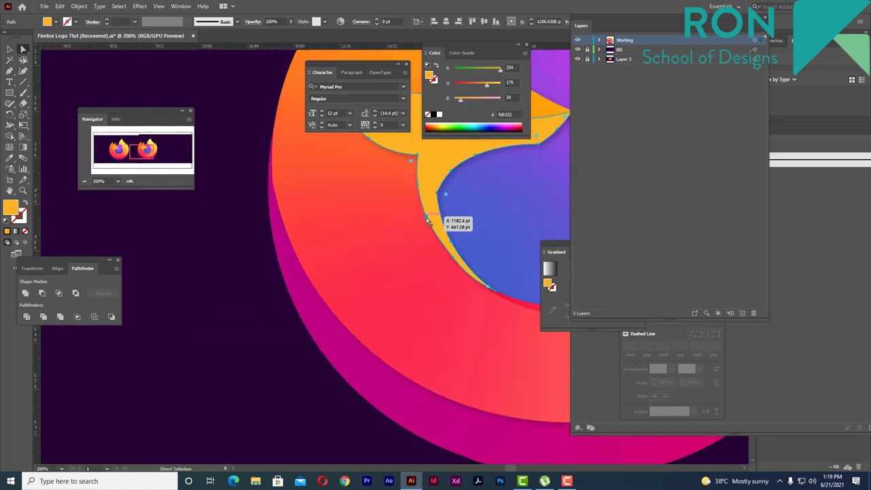
pyautogui.click(429, 221)
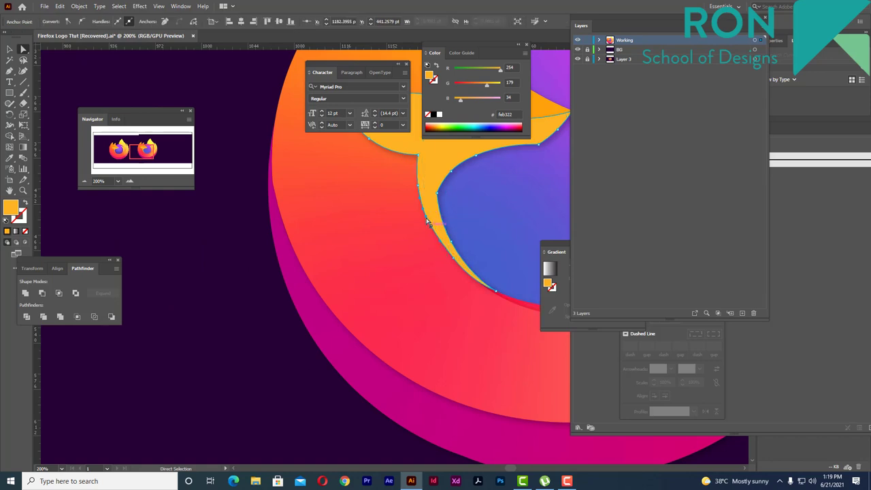
pyautogui.scroll(1, 428, 221)
pyautogui.scroll(1, 443, 246)
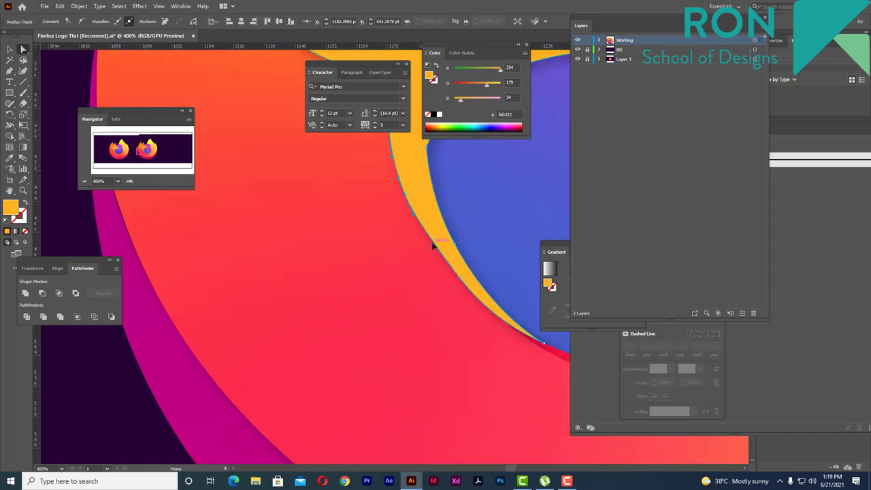
pyautogui.moveTo(431, 243); pyautogui.dragTo(428, 246)
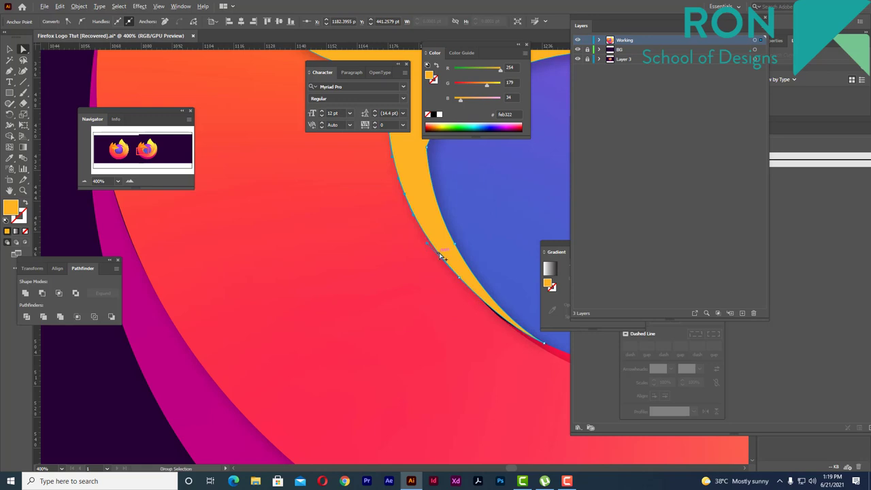
pyautogui.scroll(1, 443, 255)
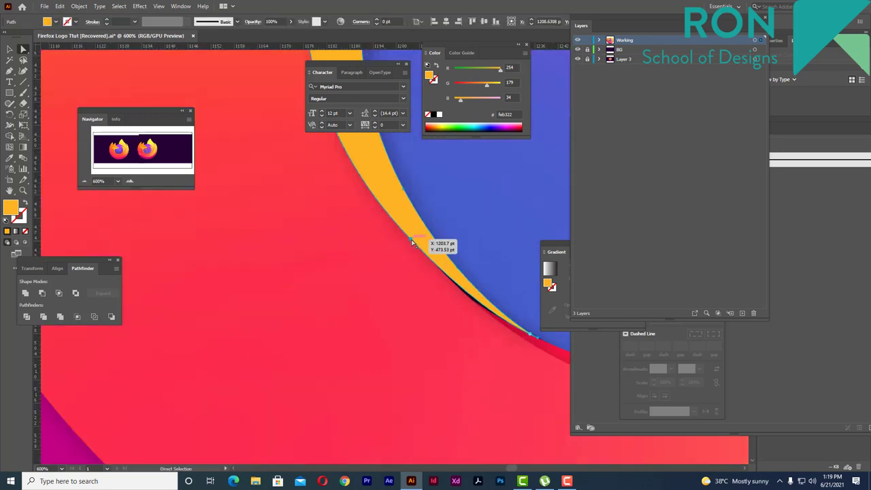
# Step: Adjust the yellow curve's end-anchor handle to smooth it against the globe
pyautogui.click(512, 329)
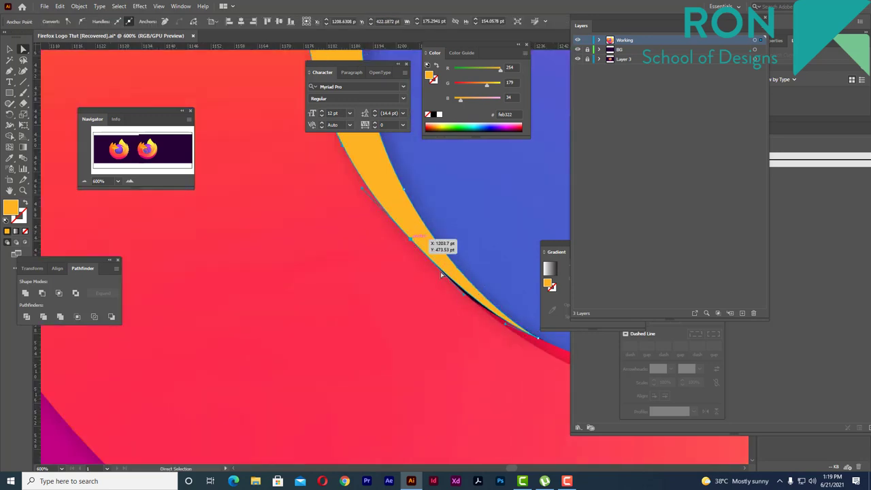
pyautogui.click(505, 324)
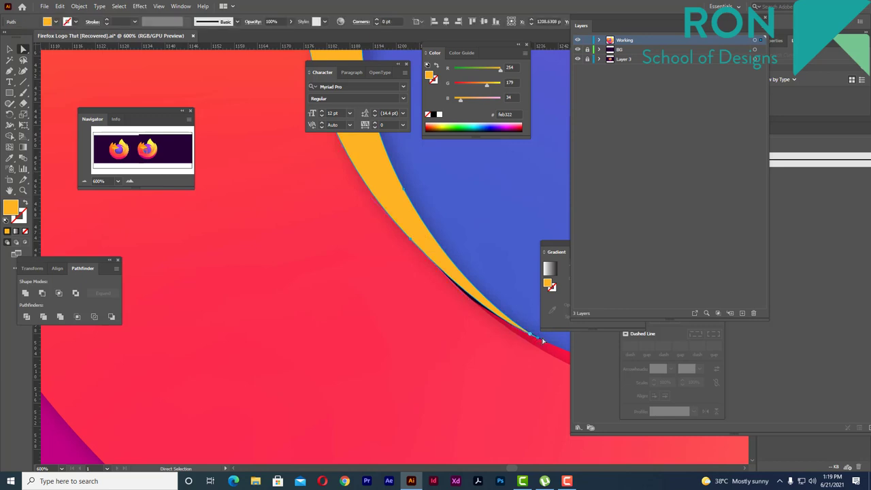
pyautogui.click(539, 340)
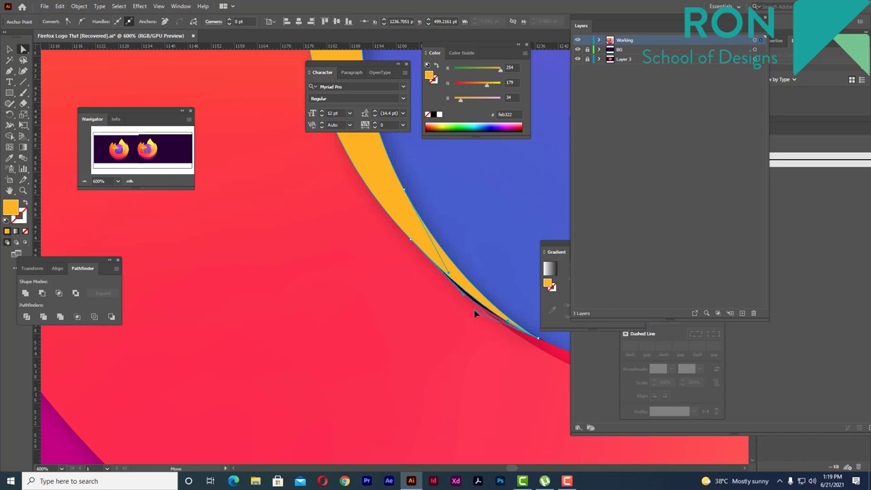
pyautogui.moveTo(475, 313); pyautogui.dragTo(475, 313)
pyautogui.click(502, 340)
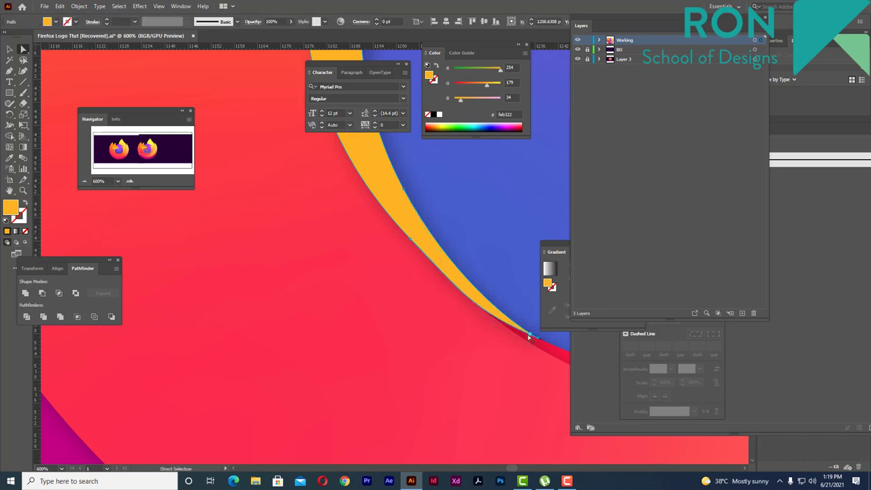
pyautogui.scroll(-1, 529, 337)
pyautogui.scroll(-3, 530, 336)
pyautogui.scroll(-2, 530, 336)
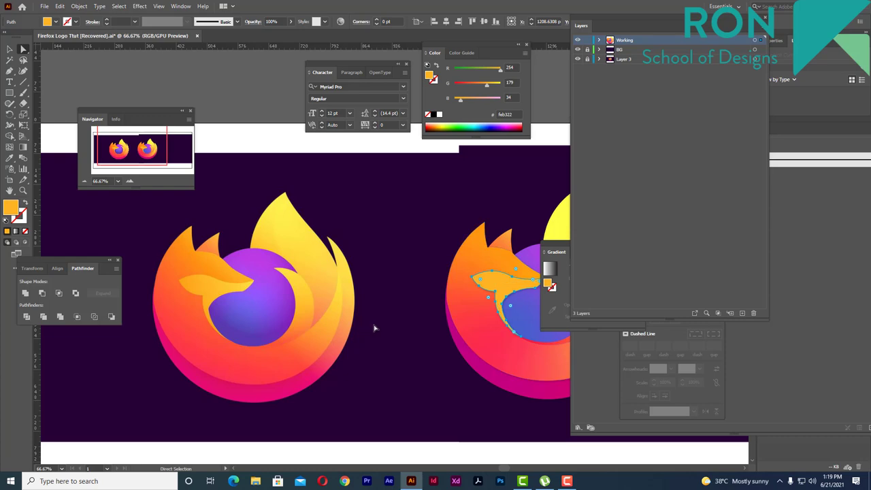
# Step: Move the orange curve's tip anchor up-left, then slightly back right
pyautogui.scroll(4, 512, 327)
pyautogui.scroll(-1, 341, 306)
pyautogui.scroll(1, 490, 347)
pyautogui.scroll(1, 406, 368)
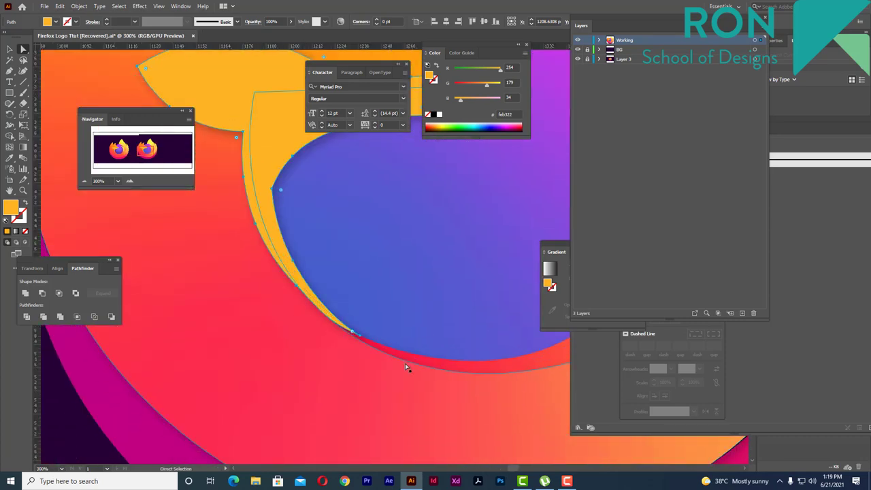
pyautogui.click(353, 335)
pyautogui.scroll(1, 353, 337)
pyautogui.scroll(1, 366, 305)
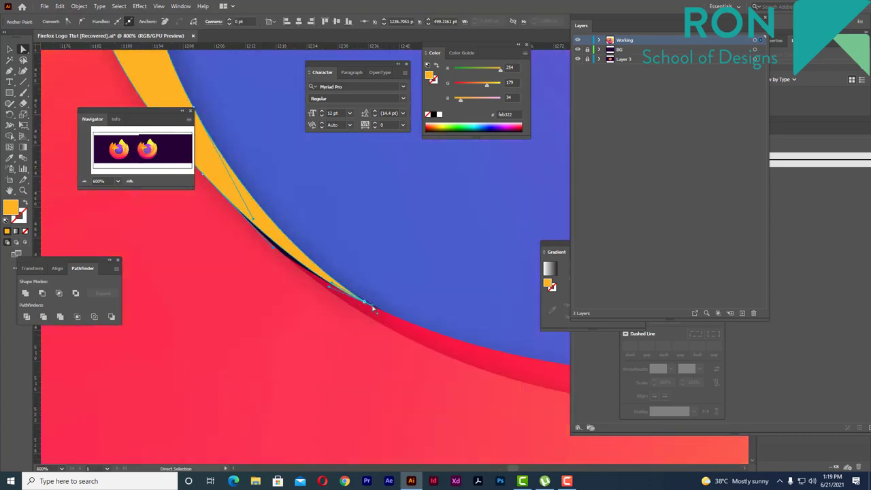
pyautogui.moveTo(373, 308); pyautogui.dragTo(352, 304)
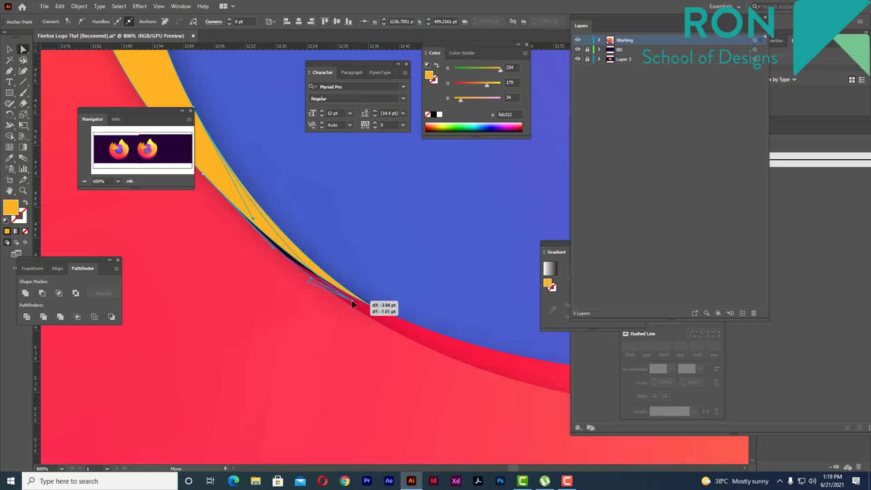
pyautogui.scroll(1, 359, 308)
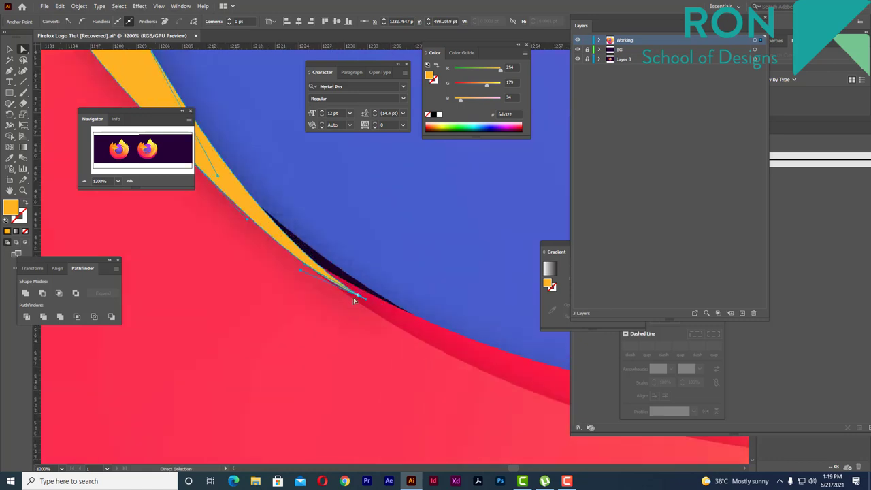
pyautogui.moveTo(358, 300); pyautogui.dragTo(368, 300)
pyautogui.scroll(-1, 403, 301)
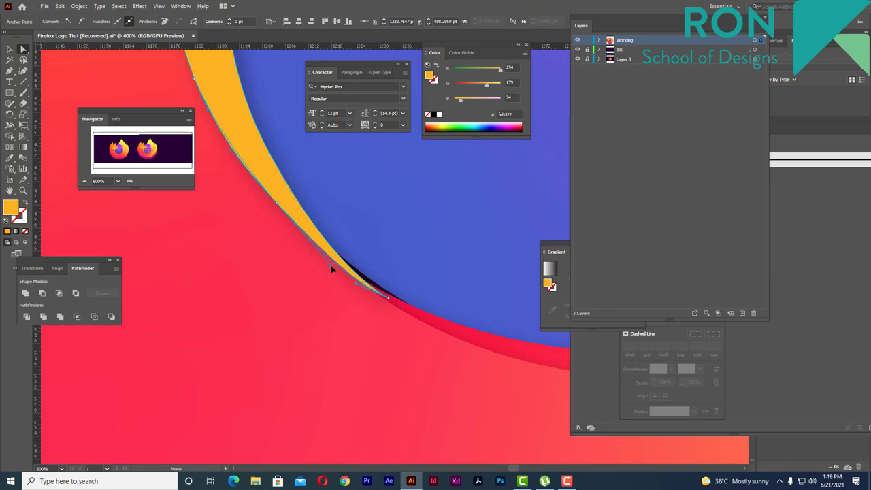
pyautogui.scroll(-1, 356, 256)
pyautogui.scroll(-1, 367, 245)
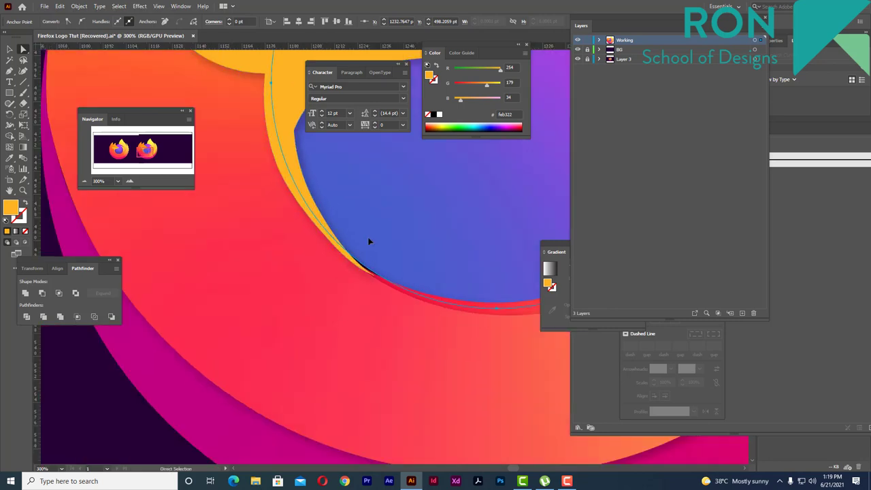
pyautogui.scroll(-2, 370, 238)
# Step: Draw a 241.02 pt circle over the blue globe as an edge reference
pyautogui.click(370, 238)
pyautogui.click(202, 326)
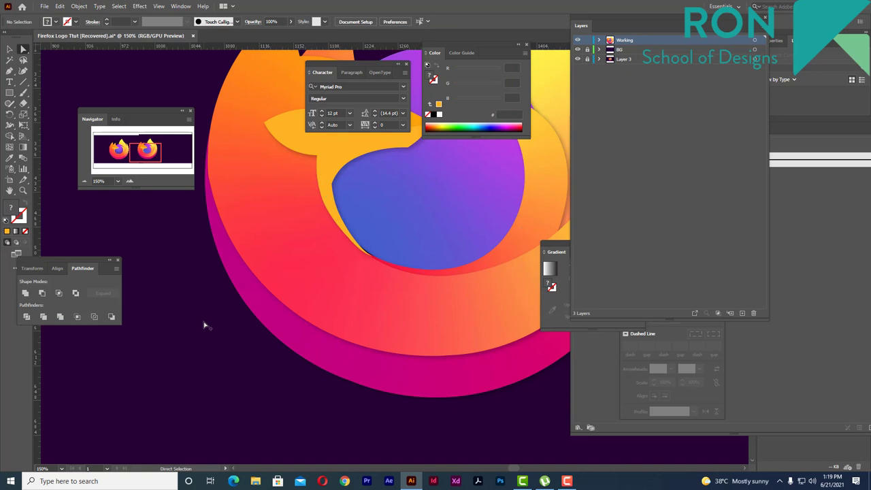
pyautogui.scroll(2, 345, 275)
pyautogui.click(404, 243)
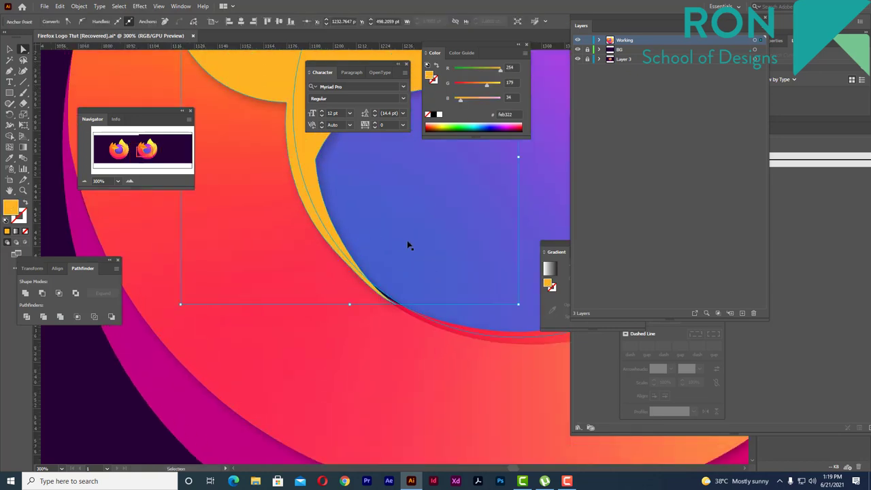
pyautogui.press('a')
pyautogui.scroll(2, 408, 247)
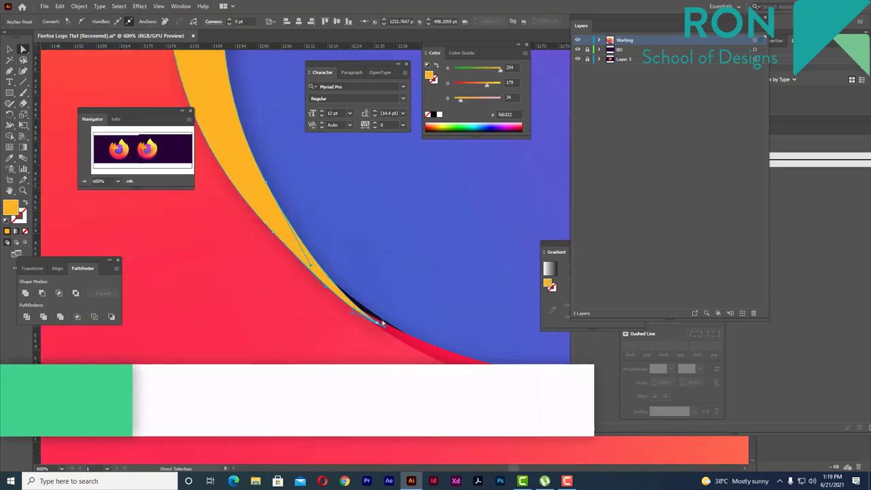
pyautogui.scroll(-4, 385, 324)
pyautogui.scroll(3, 401, 289)
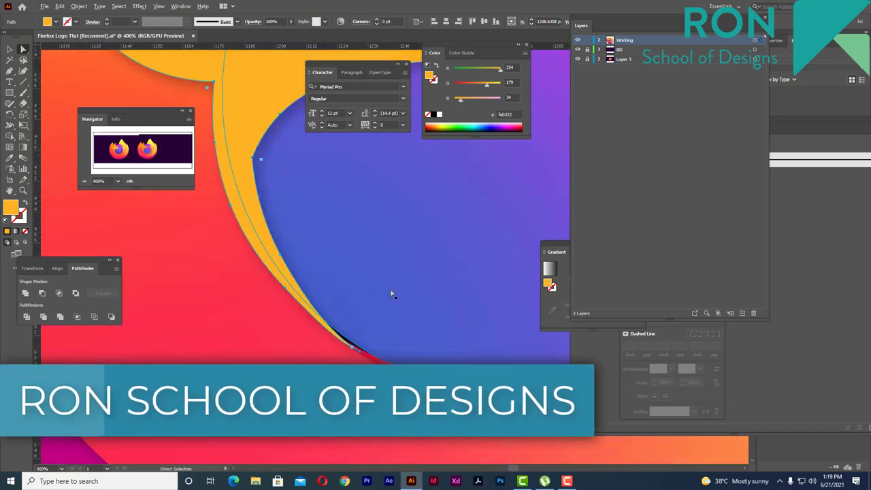
pyautogui.scroll(-3, 381, 296)
pyautogui.scroll(1, 361, 265)
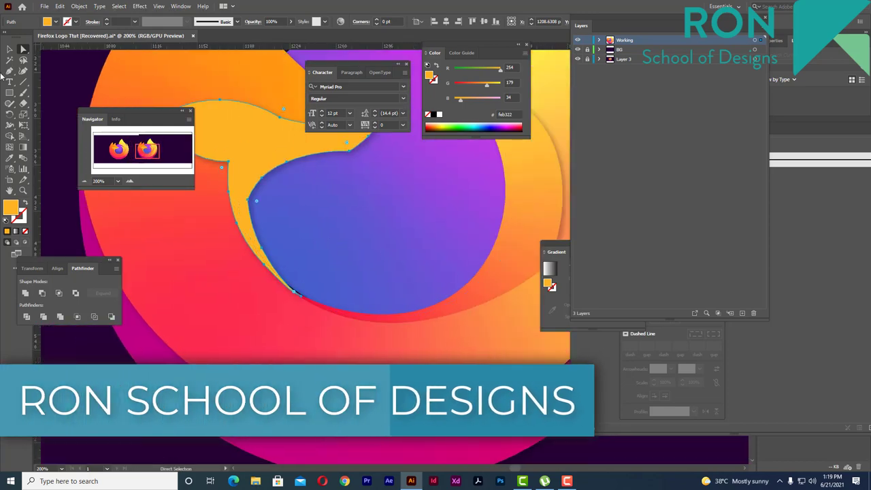
pyautogui.press('v')
pyautogui.press('l')
pyautogui.moveTo(383, 168); pyautogui.dragTo(382, 324)
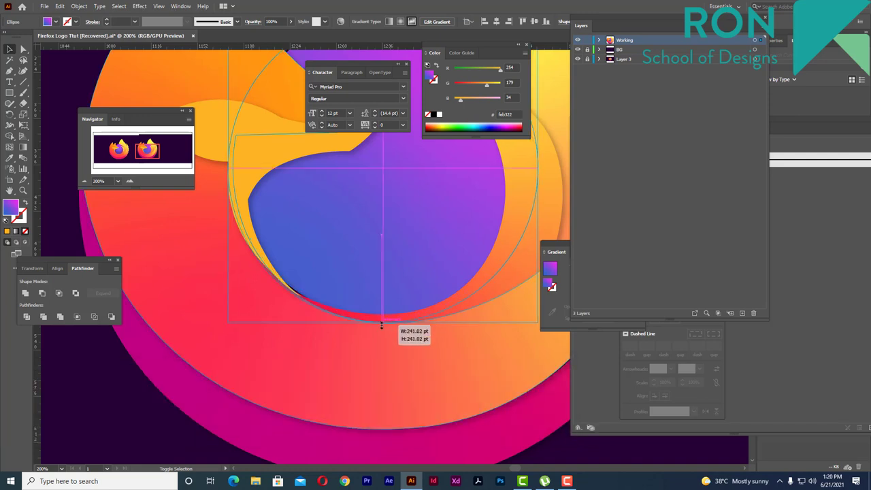
# Step: Move the yellow-orange shape's tip anchor onto the globe's edge
pyautogui.scroll(1, 239, 309)
pyautogui.scroll(1, 259, 299)
pyautogui.click(373, 291)
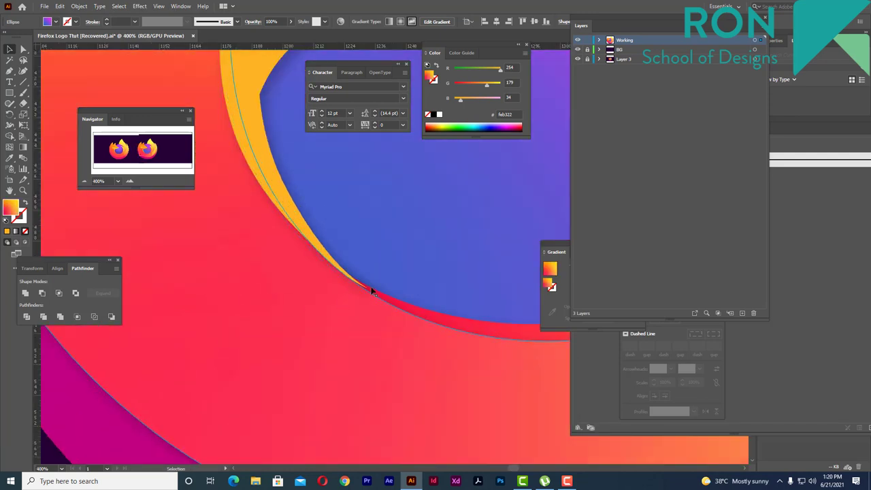
pyautogui.scroll(1, 363, 287)
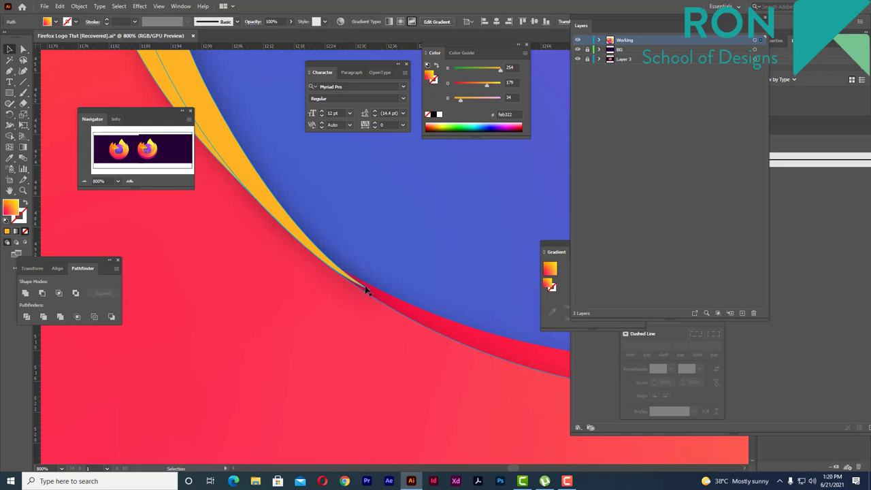
pyautogui.press('a')
pyautogui.click(368, 292)
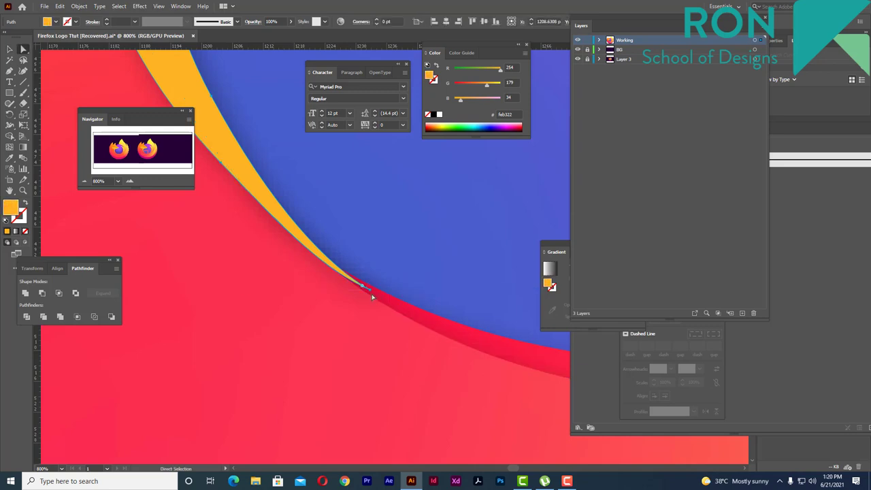
pyautogui.moveTo(373, 297); pyautogui.dragTo(371, 292)
pyautogui.click(690, 329)
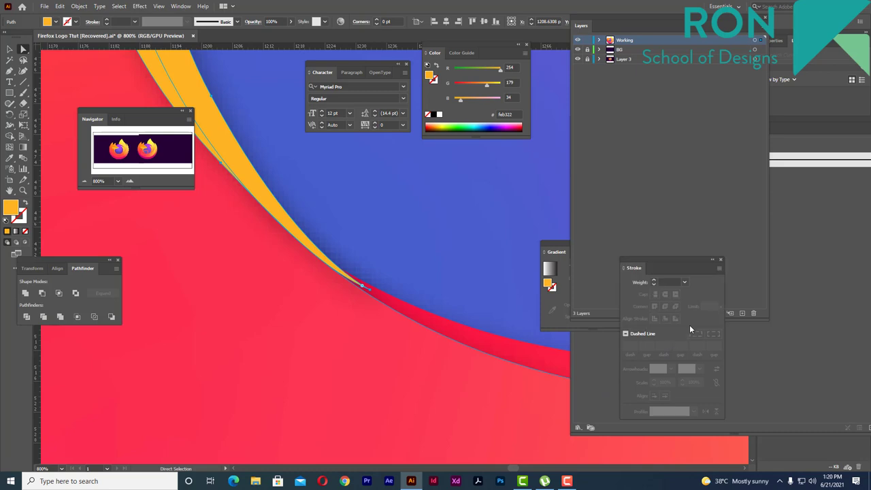
pyautogui.press('v')
pyautogui.click(363, 289)
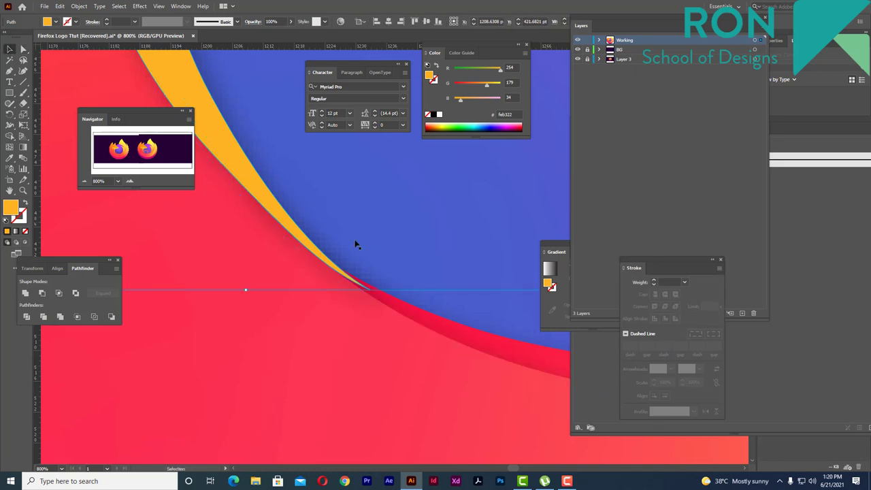
# Step: Slide the tip anchor up-left along the curve and fine-tune its position
pyautogui.keyDown('alt'); pyautogui.scroll(-3, 360, 218); pyautogui.keyUp('alt')
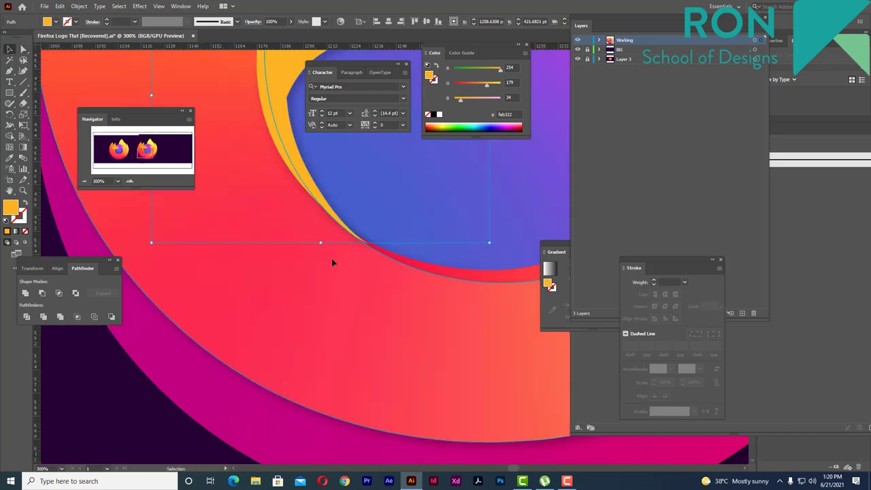
pyautogui.keyDown('alt'); pyautogui.scroll(2, 359, 229); pyautogui.keyUp('alt')
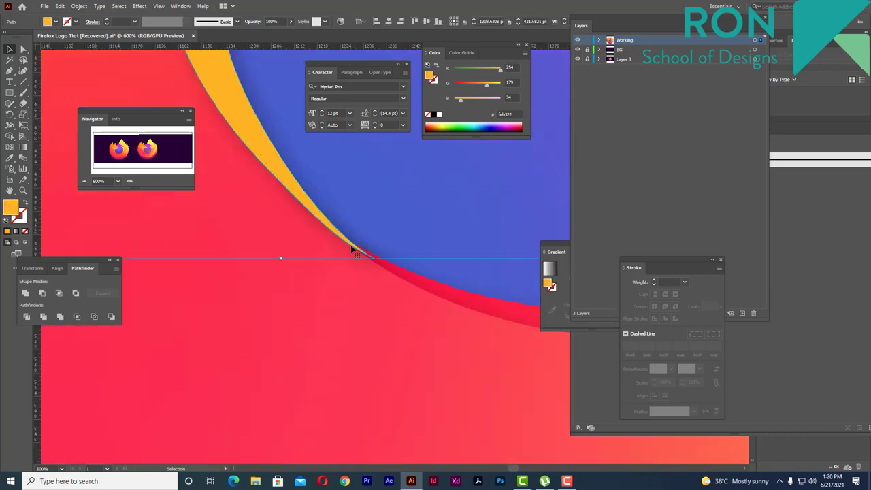
pyautogui.press('a')
pyautogui.click(357, 253)
pyautogui.keyDown('alt'); pyautogui.scroll(2, 368, 272); pyautogui.keyUp('alt')
pyautogui.moveTo(366, 267); pyautogui.dragTo(310, 228)
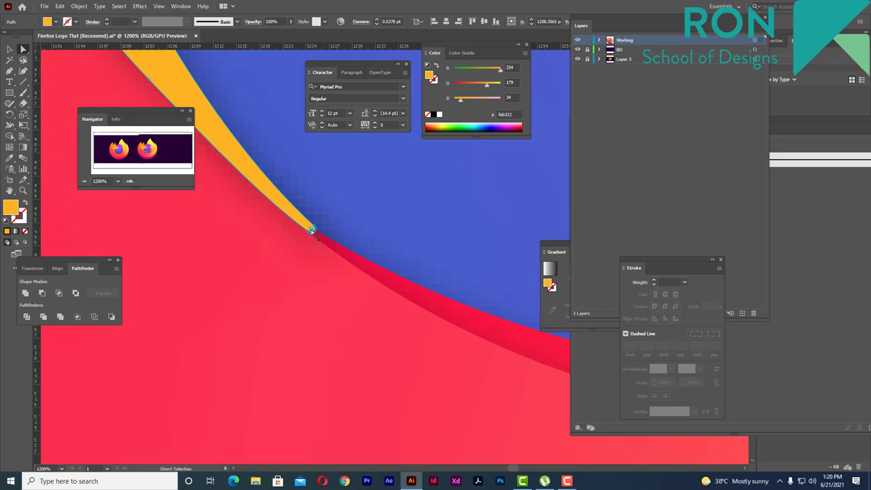
pyautogui.moveTo(311, 230); pyautogui.dragTo(332, 246)
pyautogui.scroll(-3, 347, 232)
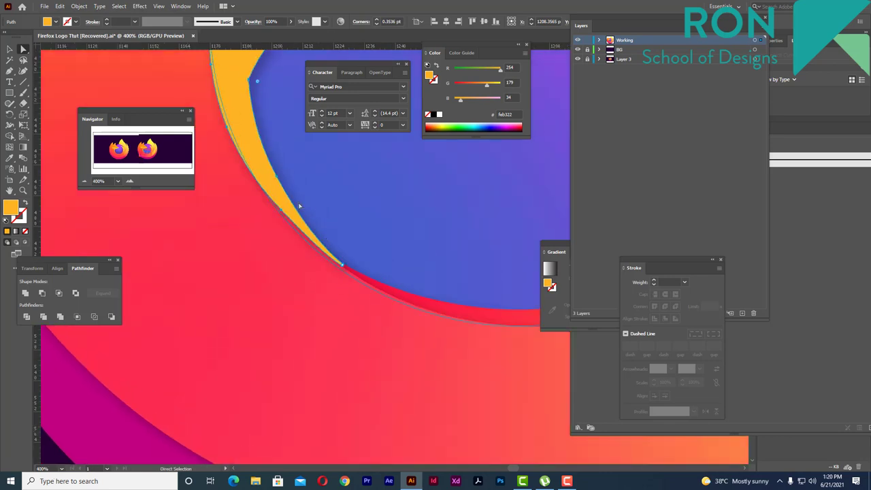
# Step: Select the orange shape beside the inner circle and pick its tip anchor
pyautogui.click(367, 222)
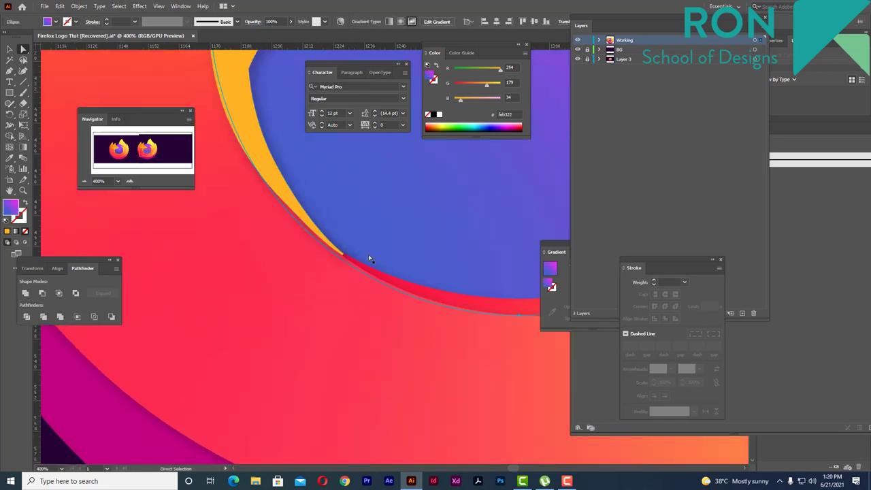
pyautogui.scroll(-1, 370, 272)
pyautogui.scroll(-3, 401, 276)
pyautogui.click(363, 259)
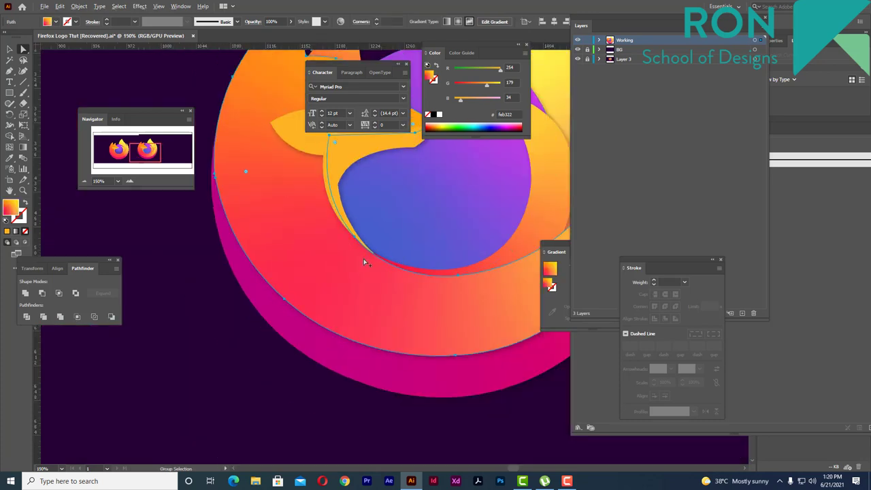
pyautogui.scroll(4, 363, 259)
pyautogui.scroll(4, 390, 250)
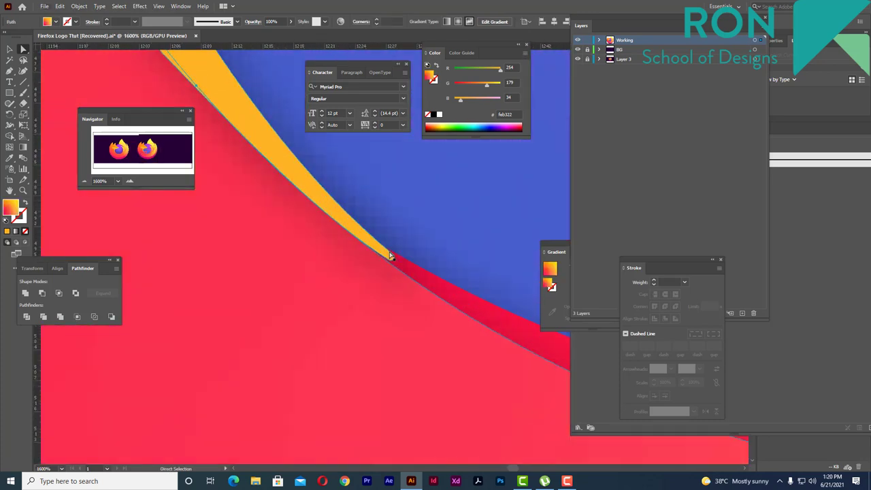
pyautogui.click(393, 259)
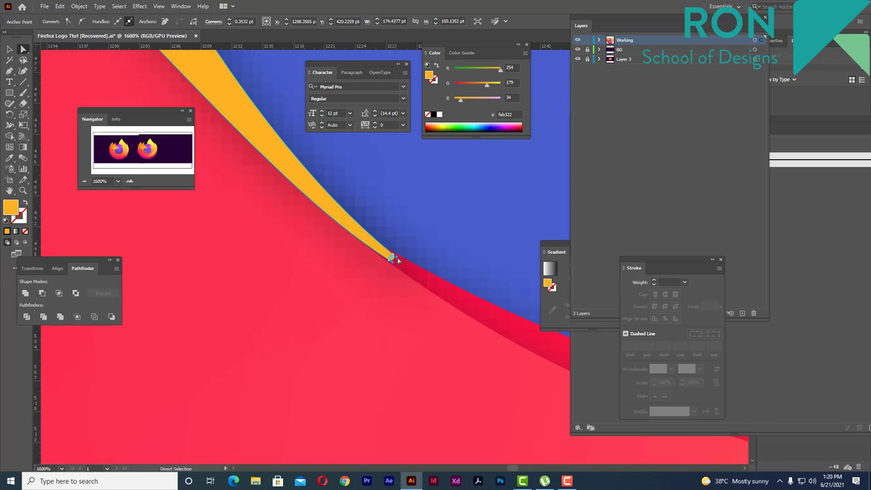
pyautogui.scroll(-6, 401, 248)
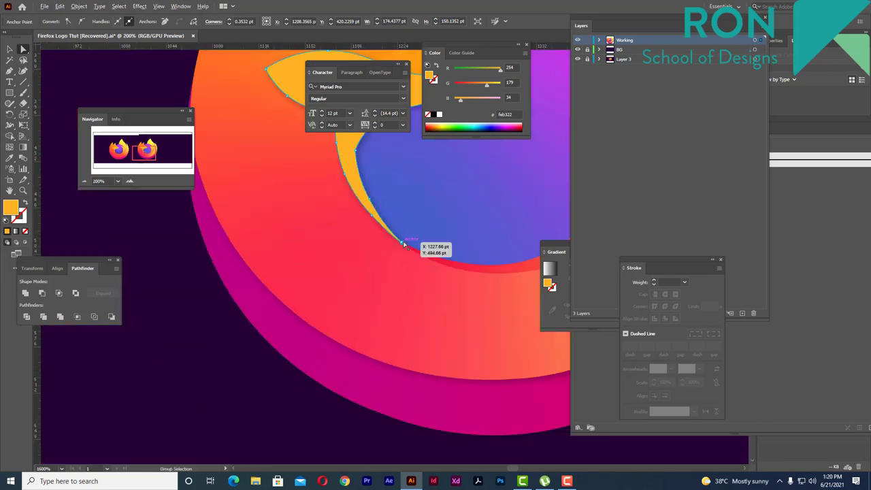
pyautogui.scroll(-4, 402, 249)
# Step: Clear the selection and zoom out to show the recreated logo on the artboard
pyautogui.press('v')
pyautogui.click(347, 350)
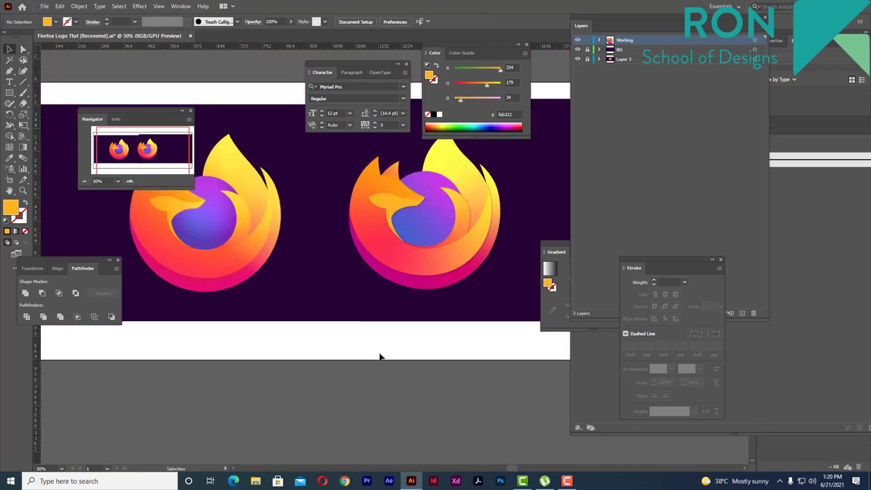
pyautogui.scroll(-1, 379, 356)
pyautogui.scroll(1, 398, 287)
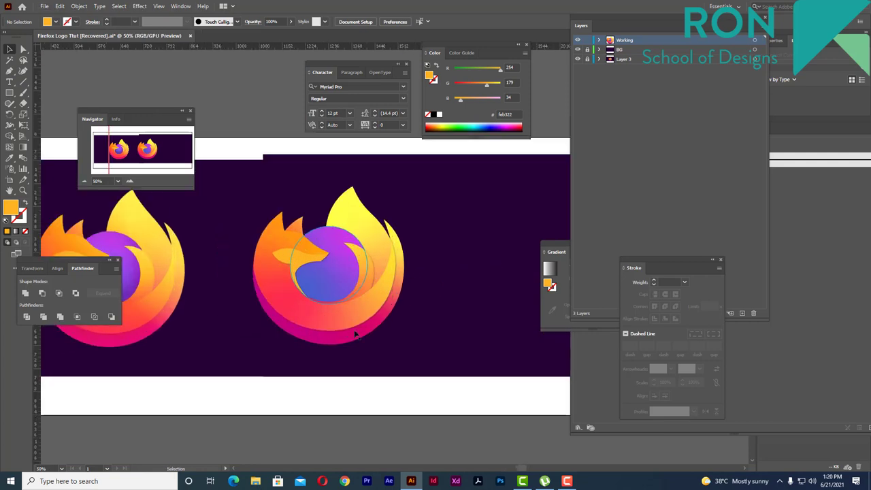
pyautogui.hscroll(1, 317, 405)
pyautogui.scroll(3, 260, 336)
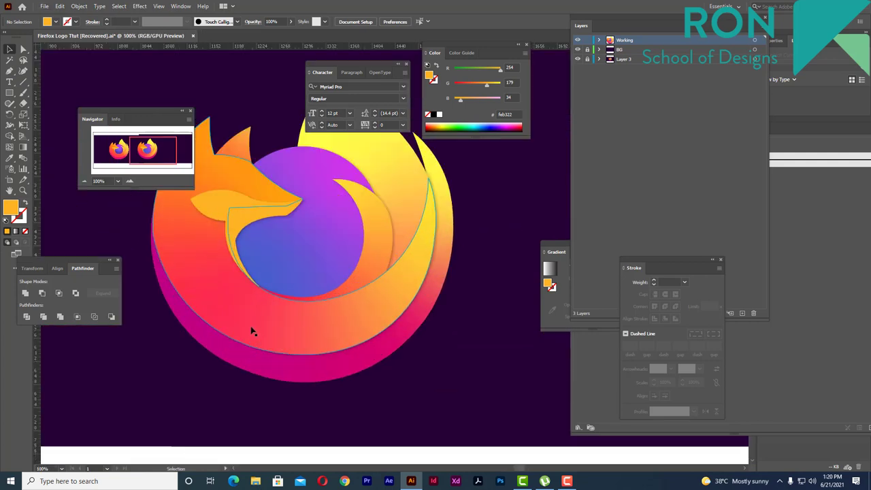
pyautogui.scroll(-3, 256, 340)
pyautogui.moveTo(253, 340); pyautogui.dragTo(415, 325)
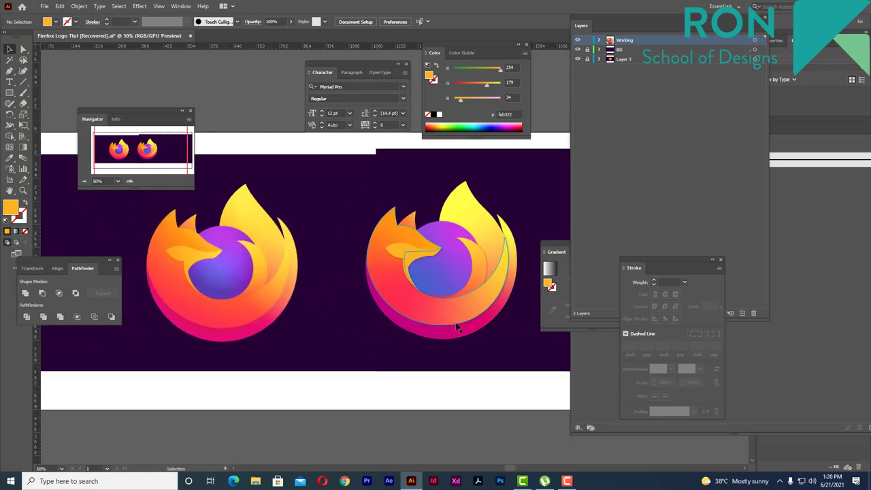
pyautogui.click(478, 280)
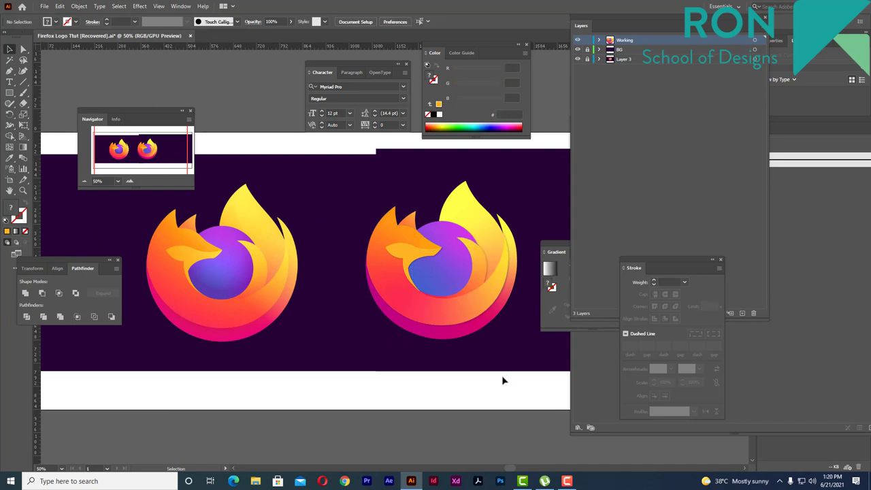
pyautogui.moveTo(502, 376); pyautogui.dragTo(484, 378)
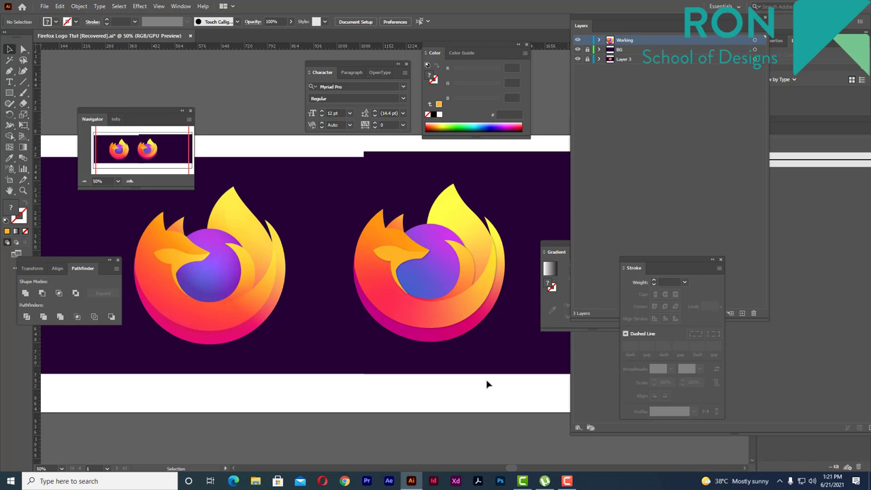
pyautogui.hotkey('ctrl', '-')
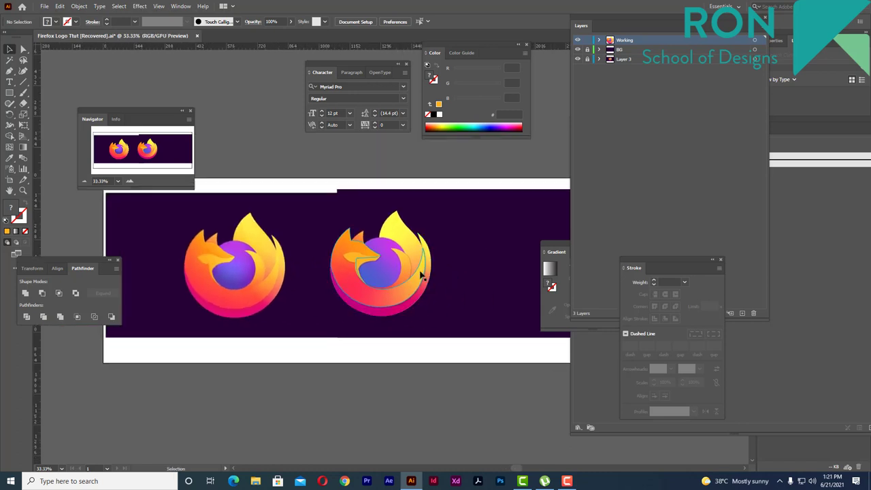
# Step: Marquee-select the right logo and move it further right on the purple background
pyautogui.moveTo(324, 210); pyautogui.dragTo(475, 330)
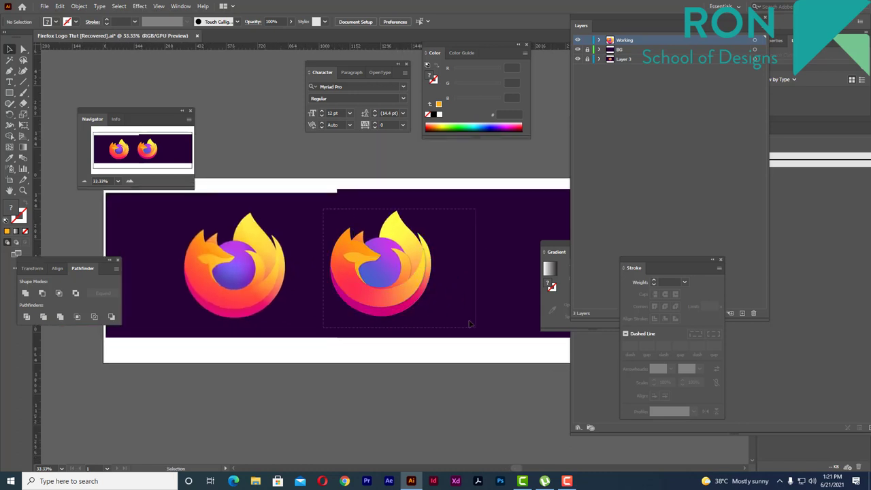
pyautogui.moveTo(427, 285); pyautogui.dragTo(364, 285)
pyautogui.click(288, 288)
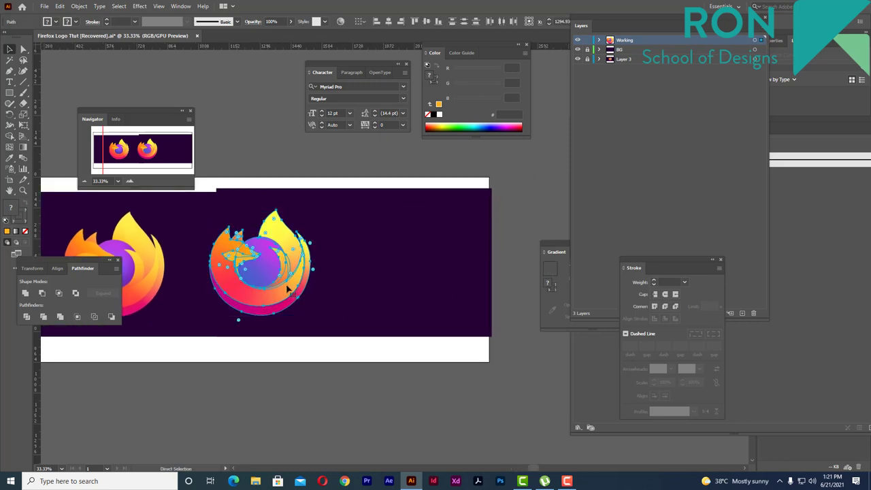
pyautogui.moveTo(282, 288); pyautogui.dragTo(377, 286)
pyautogui.click(522, 229)
pyautogui.hotkey('ctrl', '-')
pyautogui.press('a')
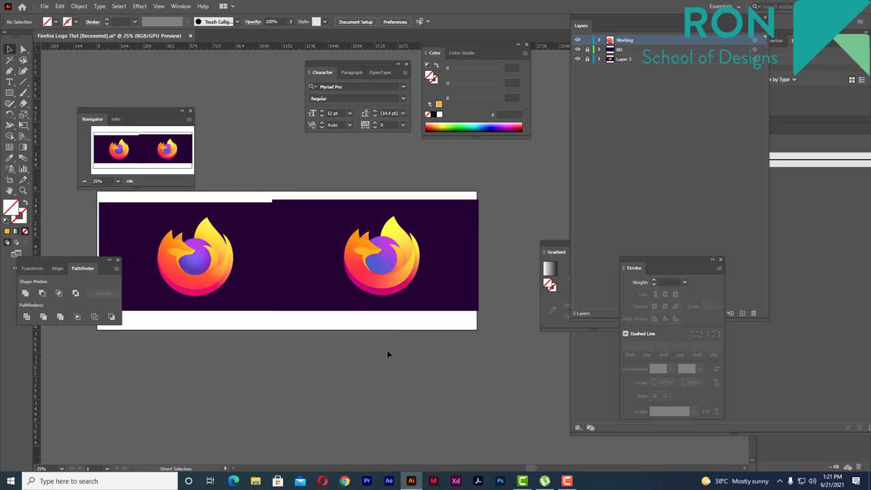
# Step: Save as Firefox Logo Ttut.ai in Illustrator format, replacing the existing file
pyautogui.hotkey('ctrl', 'shift', 's')
pyautogui.scroll(-2, 402, 141)
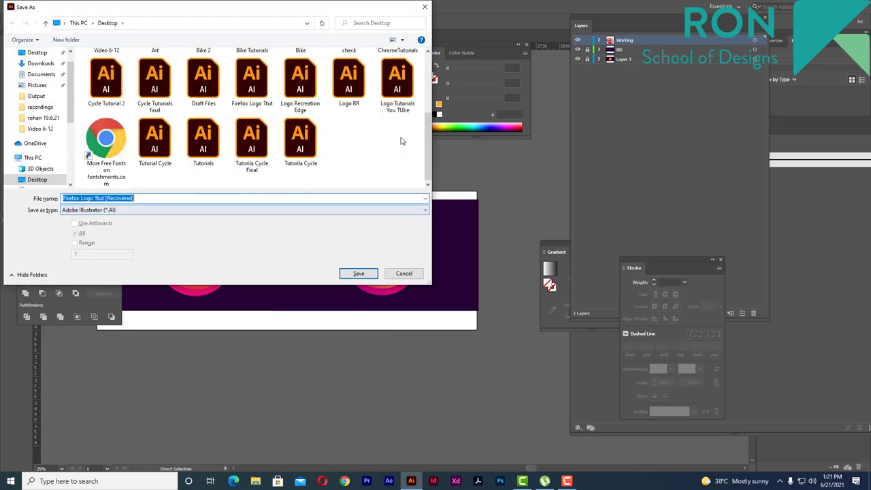
pyautogui.click(260, 82)
pyautogui.click(373, 275)
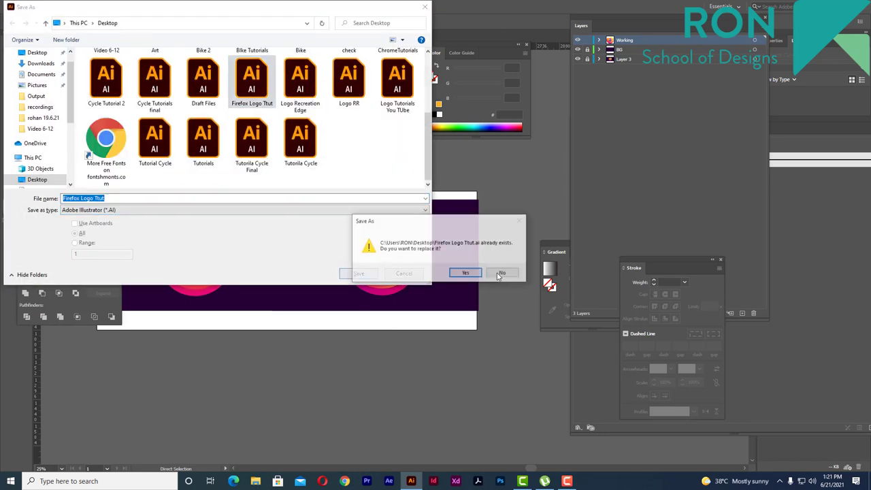
pyautogui.click(468, 274)
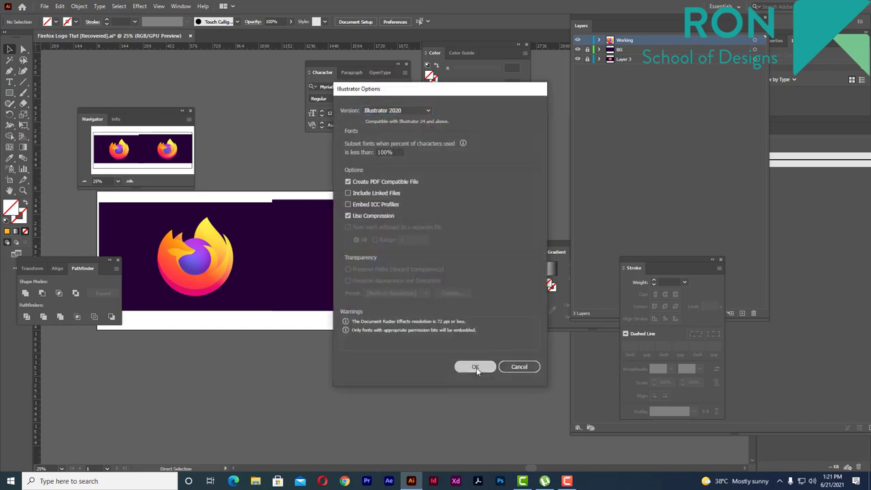
pyautogui.click(476, 367)
pyautogui.scroll(-1, 430, 341)
pyautogui.scroll(1, 393, 337)
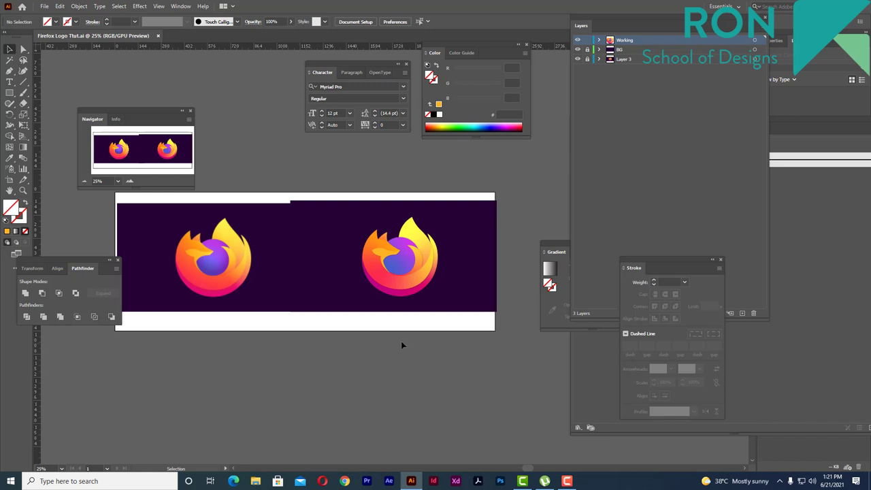
pyautogui.scroll(-1, 376, 319)
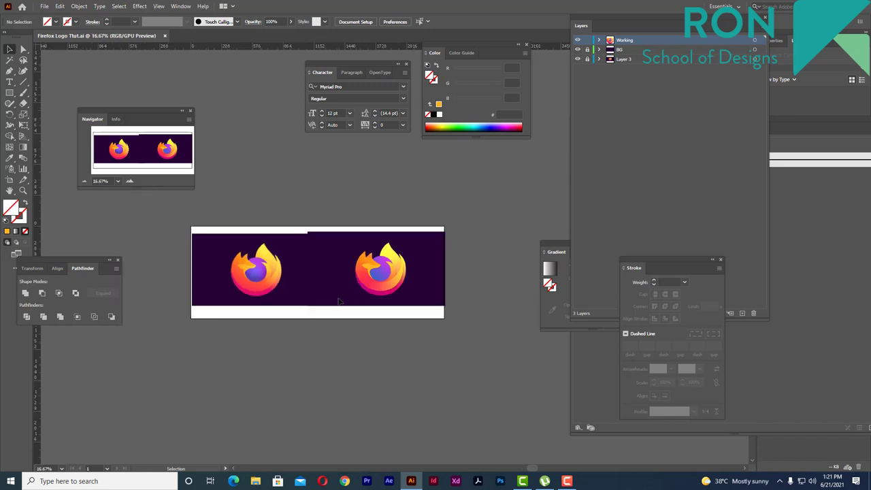
pyautogui.scroll(1, 362, 325)
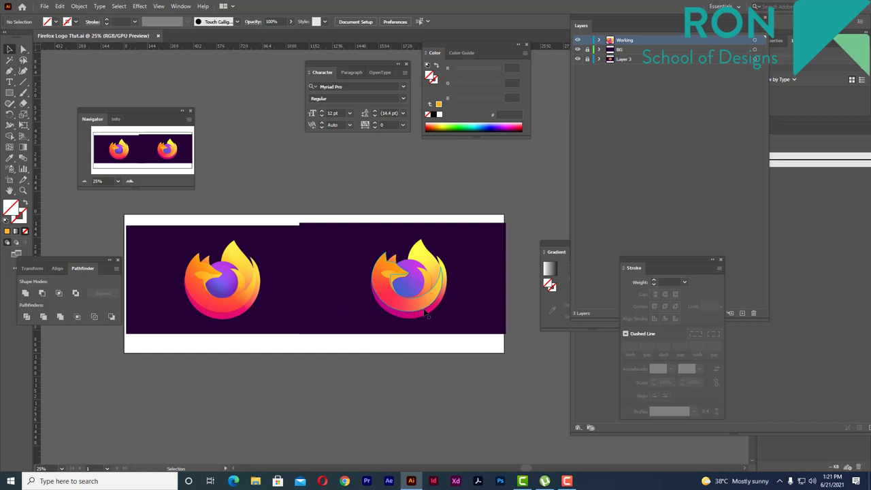
pyautogui.scroll(1, 448, 292)
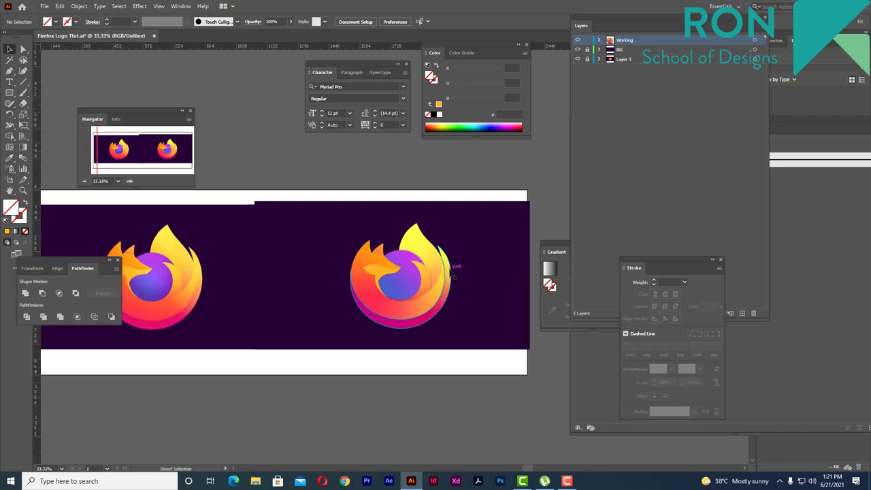
pyautogui.hotkey('ctrl', 'y')
pyautogui.hotkey('ctrl', 'y')
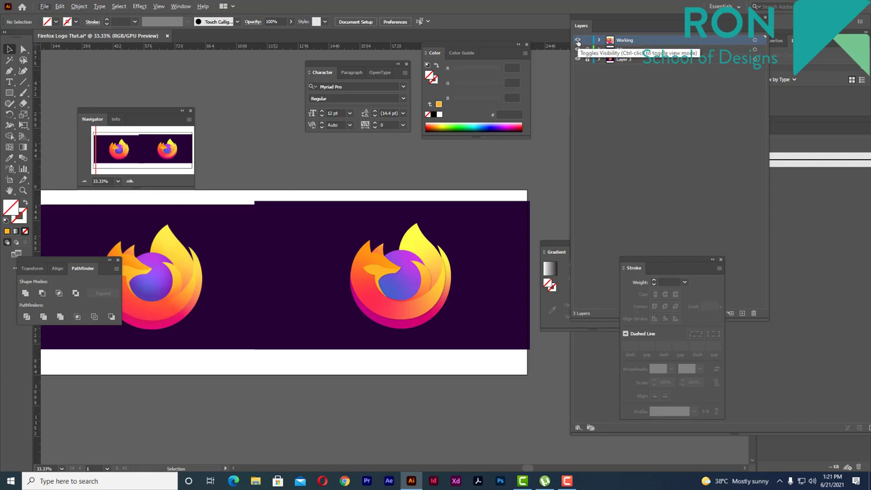
pyautogui.keyDown('ctrl'); pyautogui.click(578, 42); pyautogui.keyUp('ctrl')
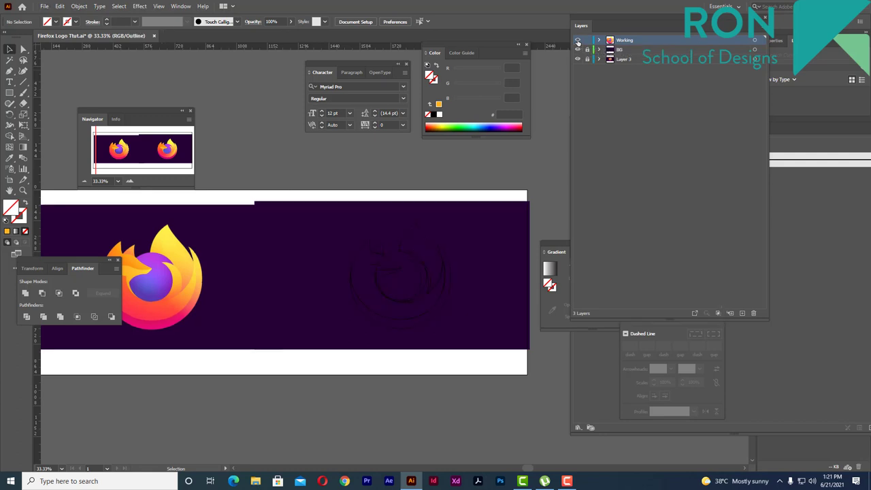
pyautogui.keyDown('ctrl'); pyautogui.click(578, 42); pyautogui.keyUp('ctrl')
pyautogui.keyDown('ctrl'); pyautogui.click(579, 42); pyautogui.keyUp('ctrl')
pyautogui.keyDown('ctrl'); pyautogui.click(578, 41); pyautogui.keyUp('ctrl')
pyautogui.keyDown('ctrl'); pyautogui.click(578, 42); pyautogui.keyUp('ctrl')
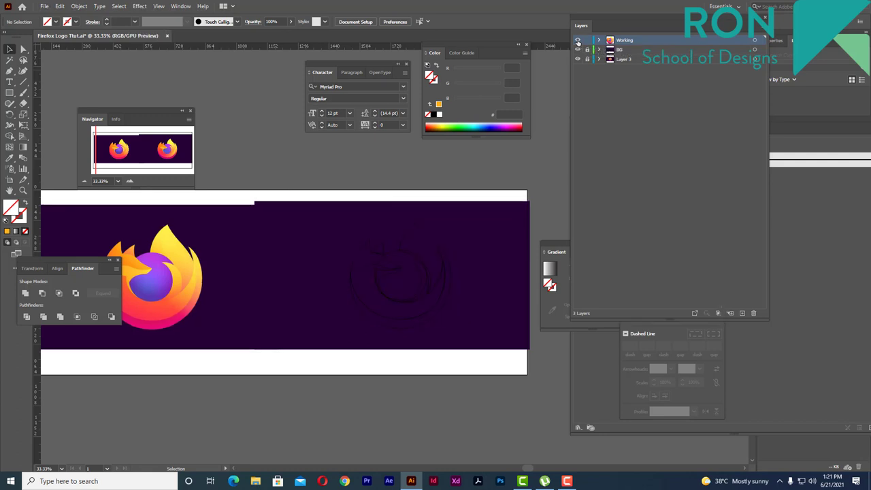
pyautogui.keyDown('ctrl'); pyautogui.click(578, 42); pyautogui.keyUp('ctrl')
pyautogui.keyDown('ctrl'); pyautogui.click(578, 41); pyautogui.keyUp('ctrl')
pyautogui.keyDown('ctrl'); pyautogui.click(578, 41); pyautogui.keyUp('ctrl')
pyautogui.keyDown('ctrl'); pyautogui.click(578, 41); pyautogui.keyUp('ctrl')
pyautogui.keyDown('ctrl'); pyautogui.click(578, 41); pyautogui.keyUp('ctrl')
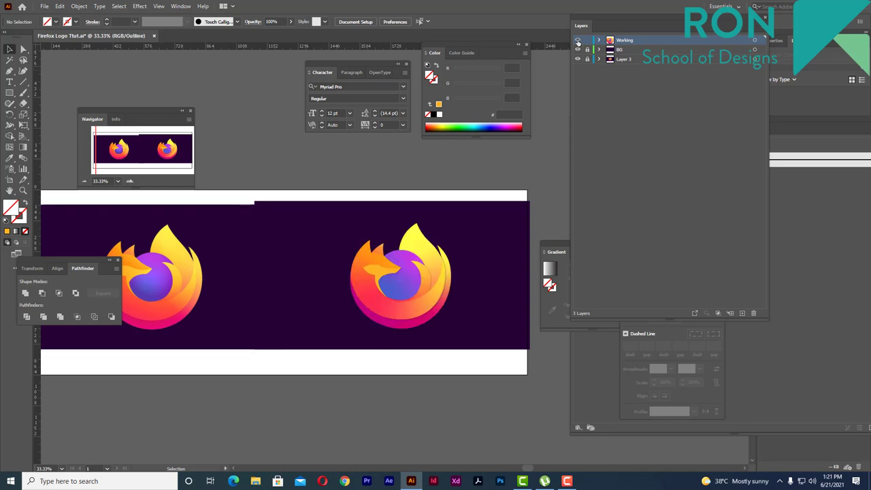
pyautogui.keyDown('ctrl'); pyautogui.click(578, 42); pyautogui.keyUp('ctrl')
pyautogui.keyDown('ctrl'); pyautogui.click(578, 42); pyautogui.keyUp('ctrl')
pyautogui.keyDown('ctrl'); pyautogui.click(578, 42); pyautogui.keyUp('ctrl')
pyautogui.keyDown('ctrl'); pyautogui.click(578, 42); pyautogui.keyUp('ctrl')
pyautogui.keyDown('ctrl'); pyautogui.click(578, 42); pyautogui.keyUp('ctrl')
pyautogui.scroll(-3, 370, 296)
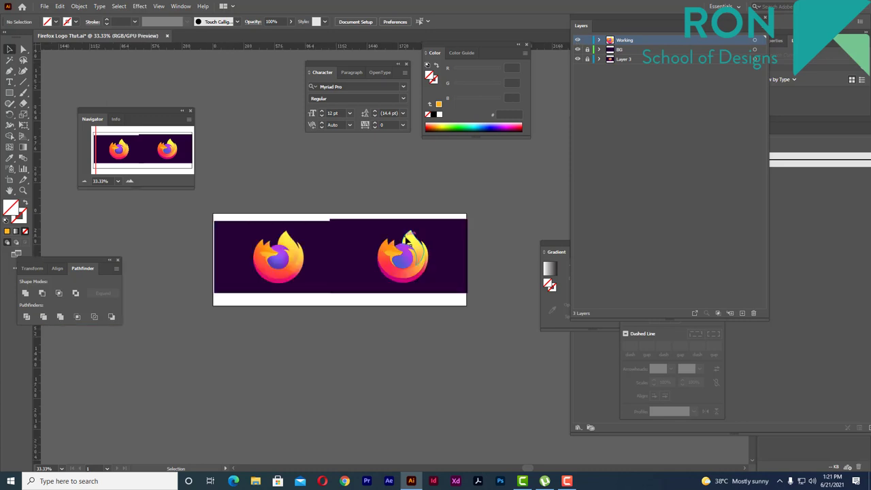
pyautogui.scroll(3, 380, 274)
pyautogui.scroll(-2, 382, 271)
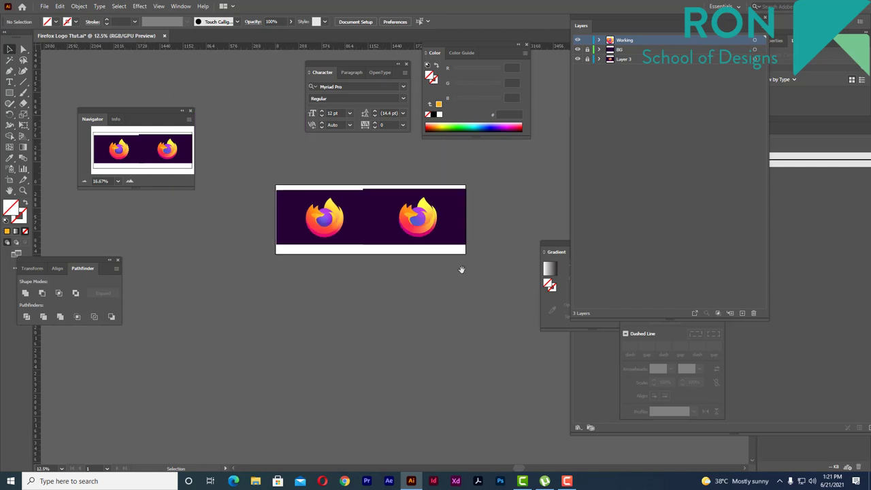
pyautogui.scroll(1, 411, 270)
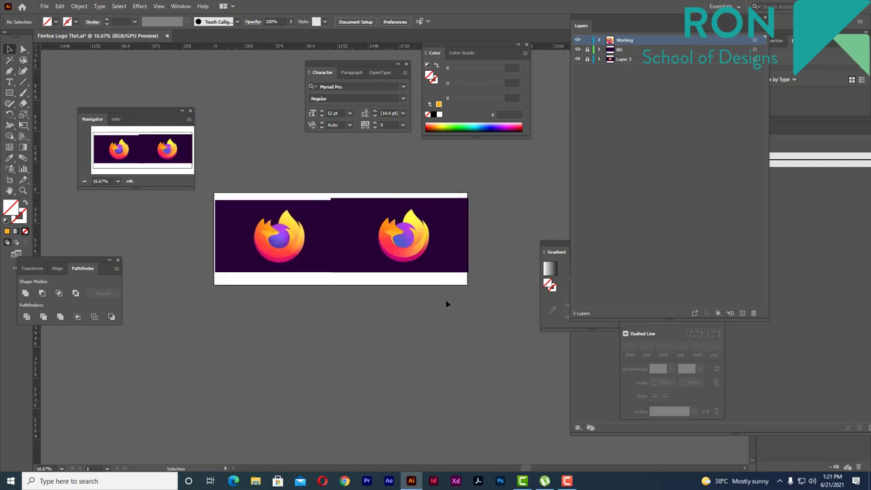